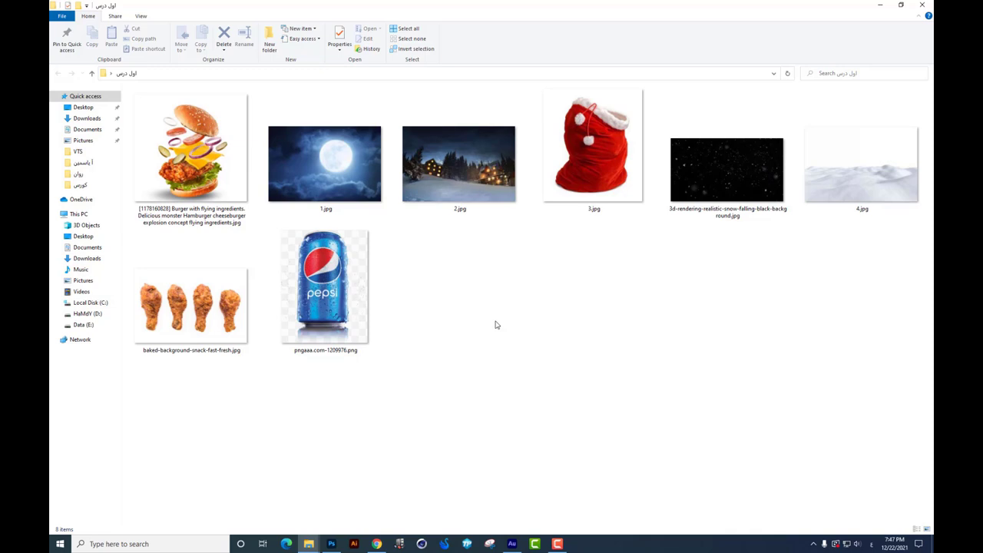
Refresh the image folder view in File Explorer
right_click(542, 301)
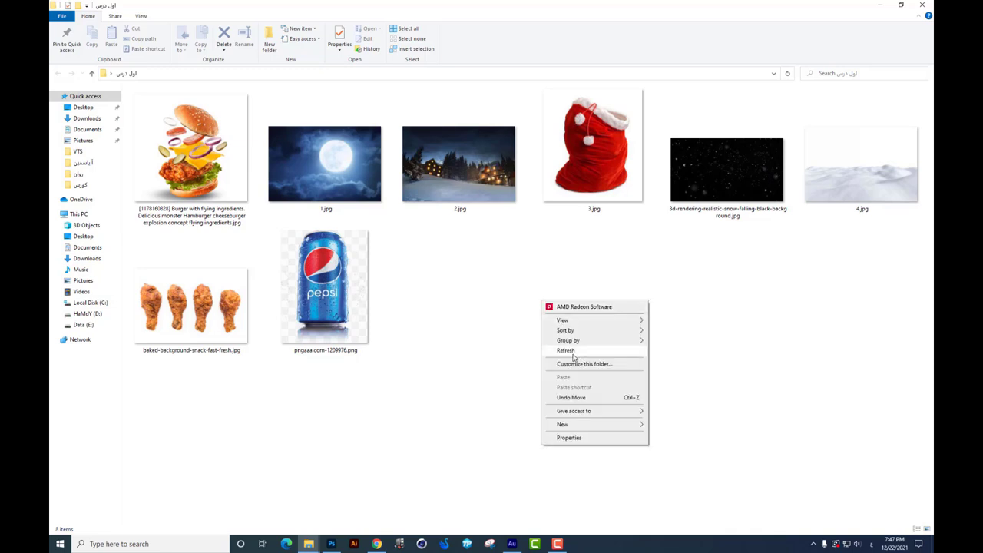
click(570, 351)
right_click(566, 335)
click(605, 388)
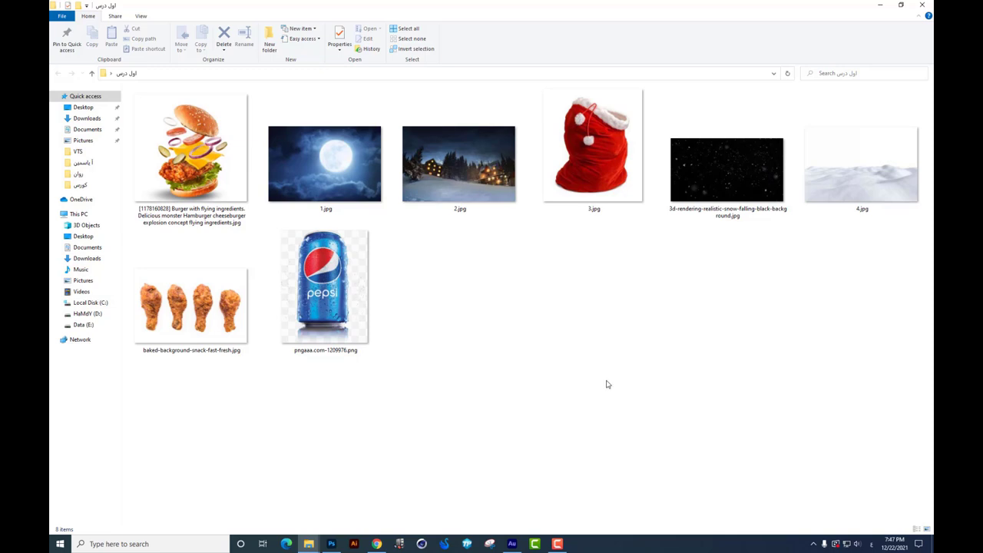
Create a new Photoshop document with Width 2000 px and Height 1700 px via File > New
click(331, 544)
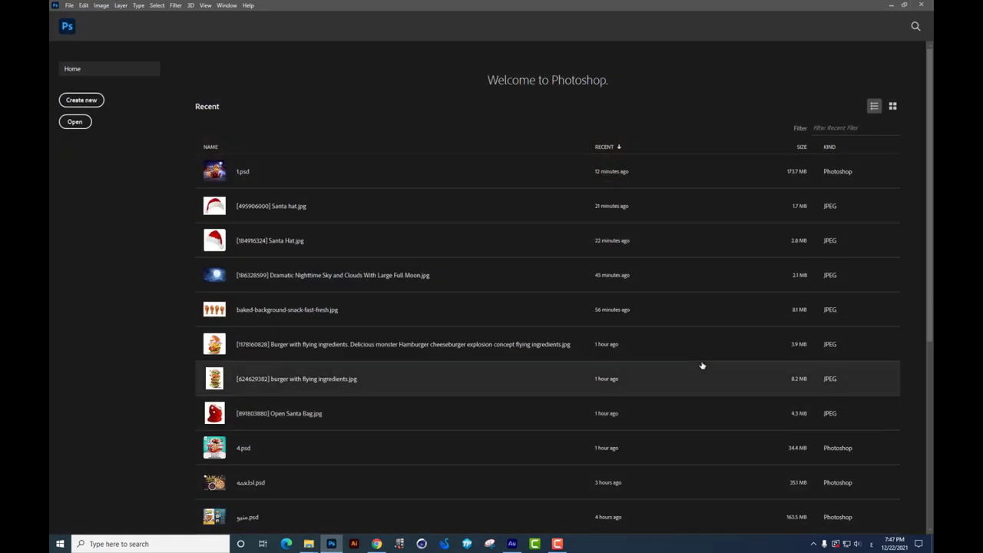
click(72, 6)
click(77, 17)
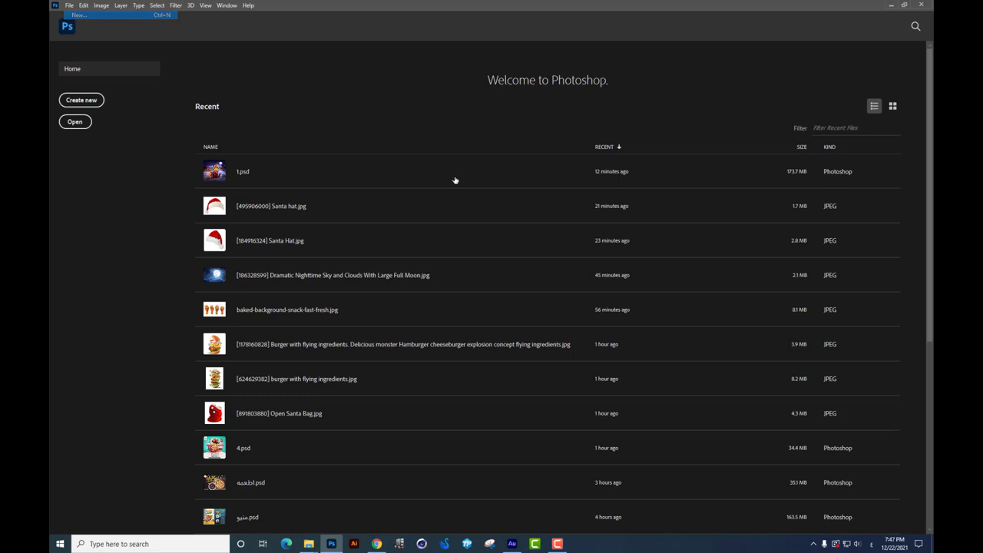
double_click(619, 185)
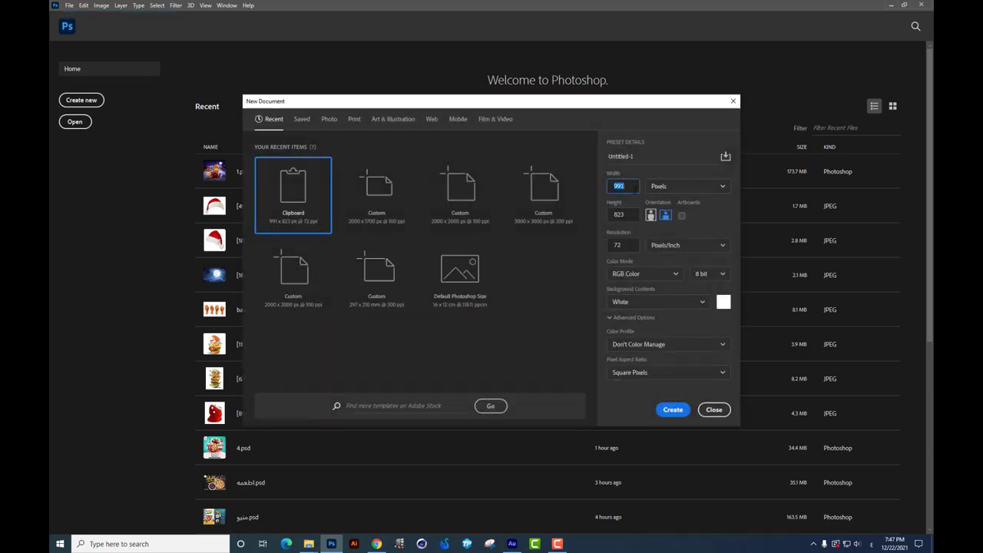
text(00)
key(Tab)
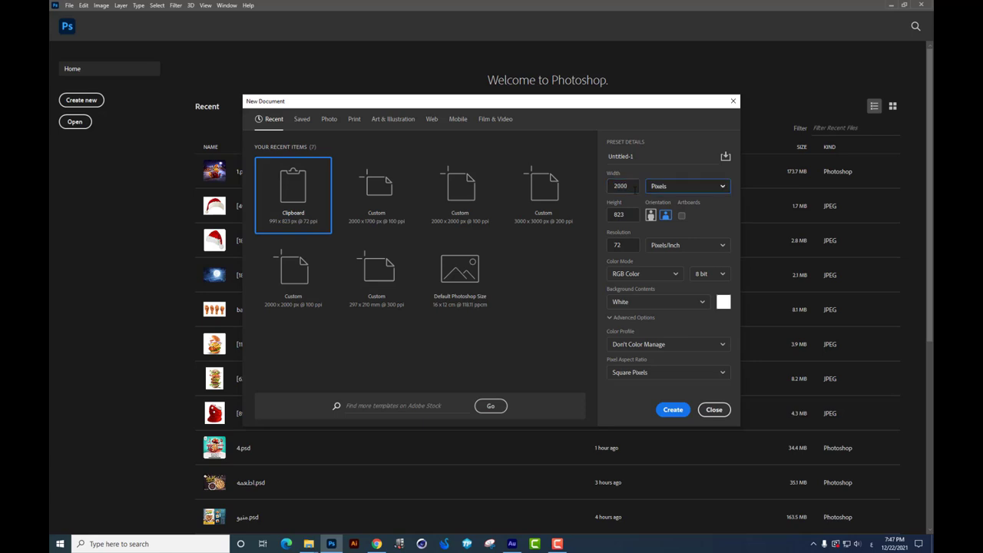
key(Tab)
text(1)
key(Tab)
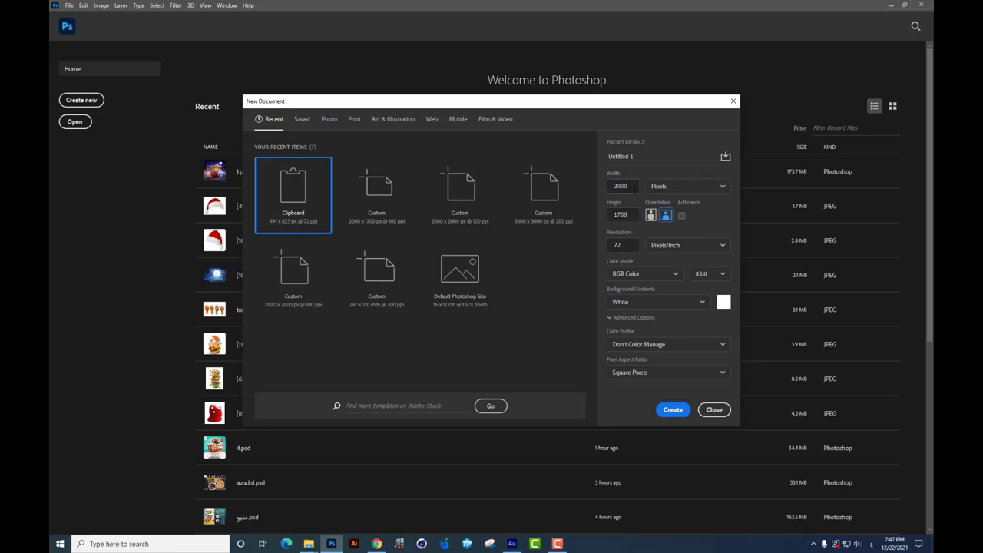
key(Tab)
key(Tab)
key(Return)
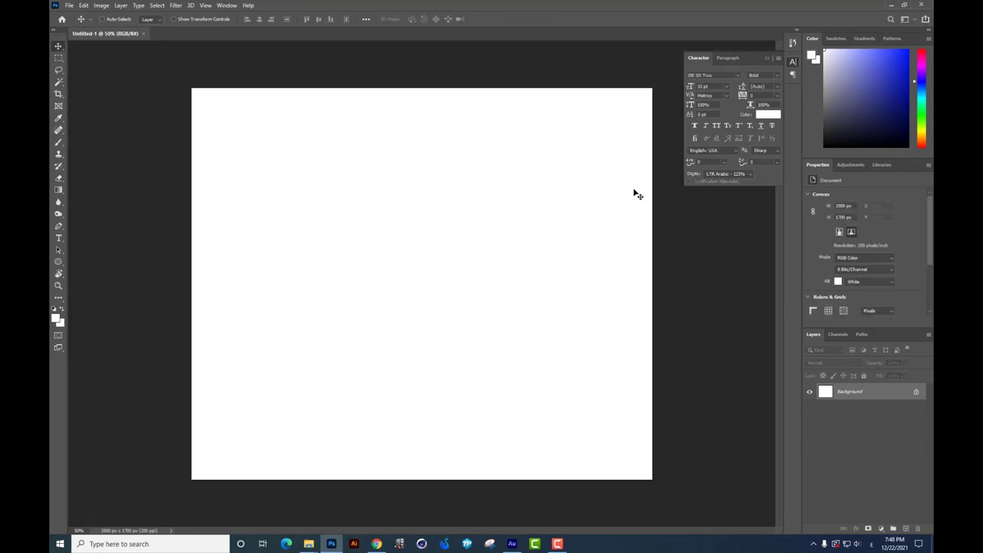
Minimize Photoshop and drag 4.jpg from File Explorer into it
click(763, 60)
click(891, 5)
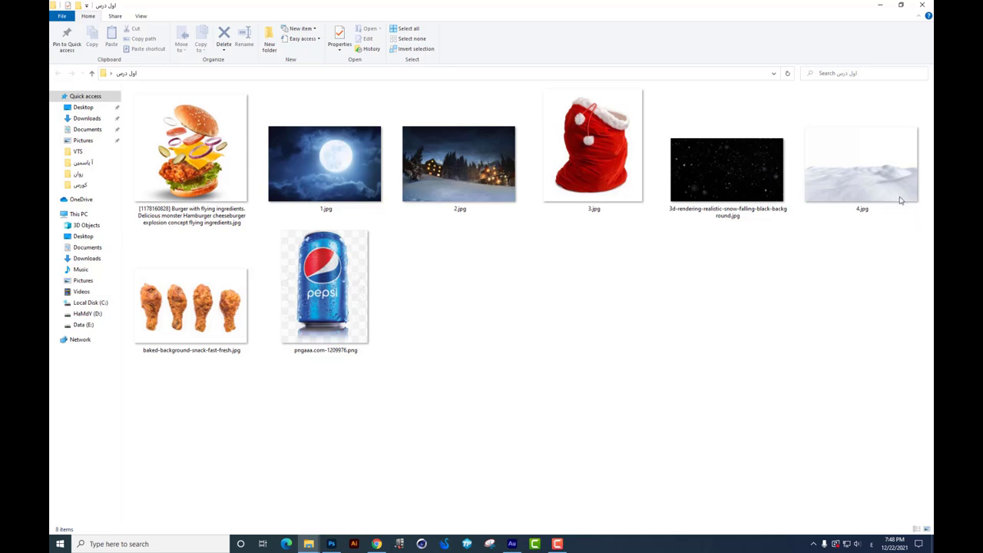
mouse_move(901, 200)
mouse_down()
mouse_move(330, 543)
mouse_move(629, 23)
mouse_move(610, 205)
mouse_up()
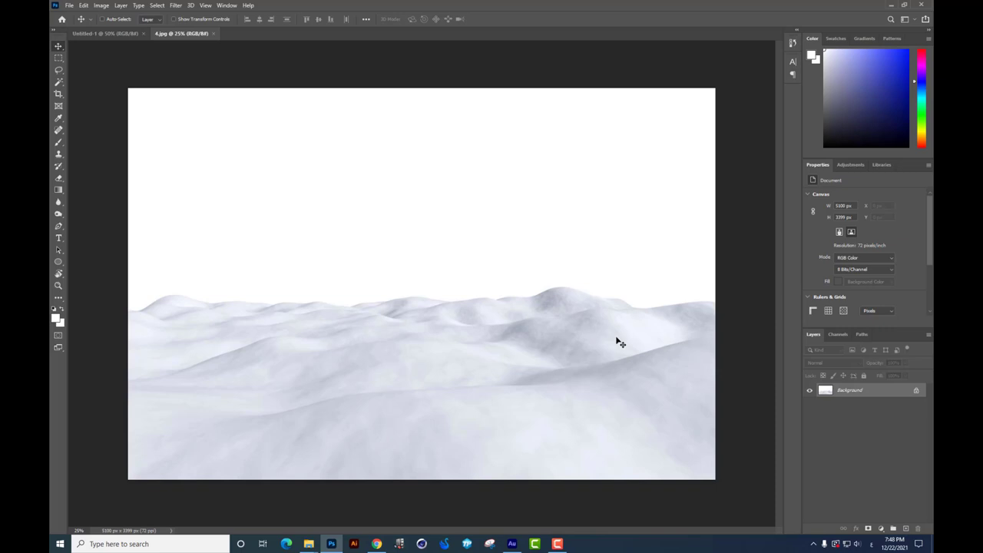
Duplicate the snow layer and set its Levels midtones to 0.21
key(ctrl+j)
drag(612, 335, 607, 311)
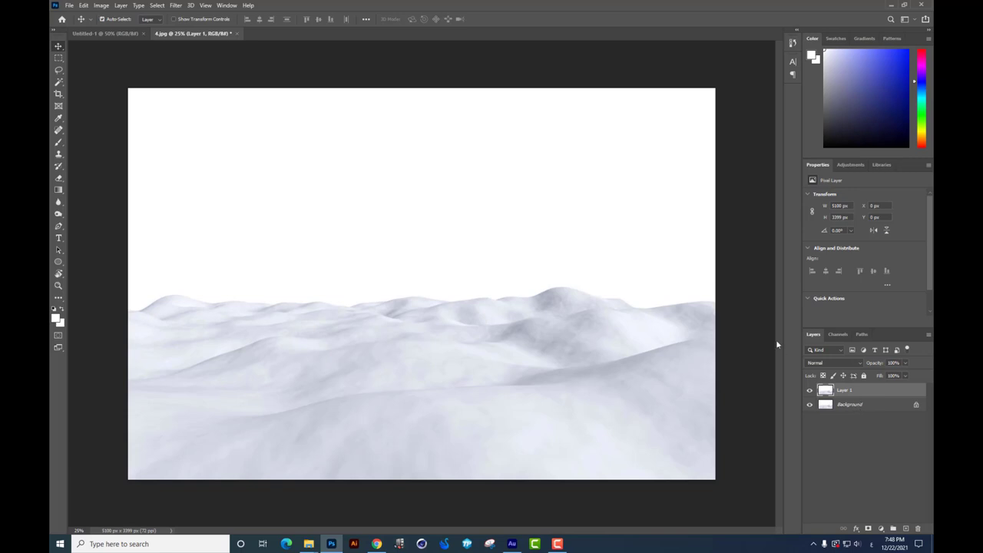
key(ctrl+l)
drag(506, 111, 576, 117)
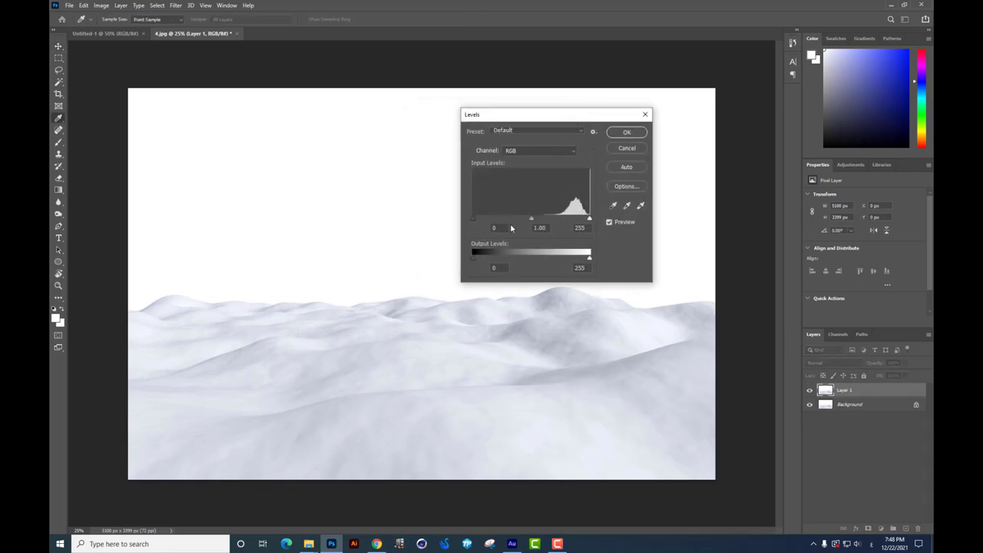
drag(530, 219, 573, 218)
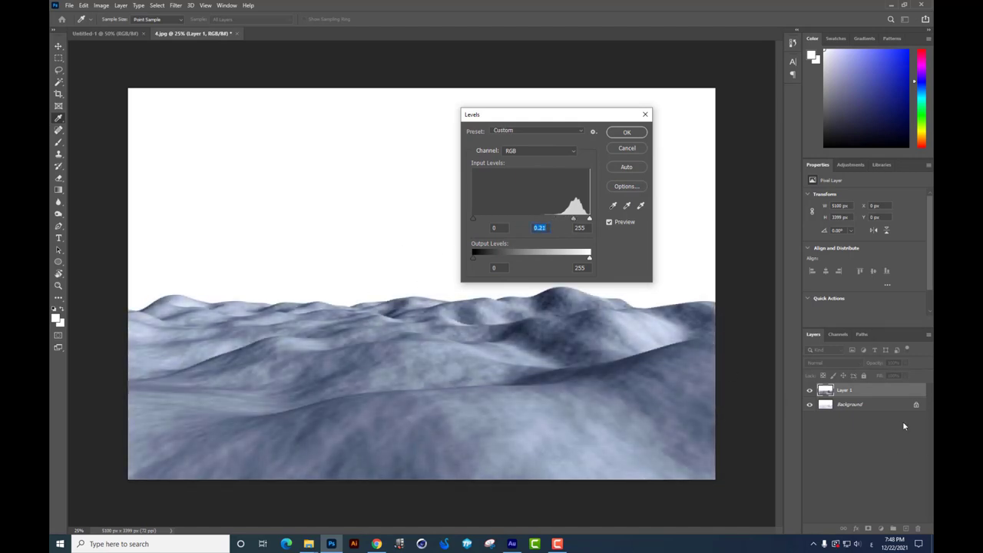
click(626, 132)
key(v)
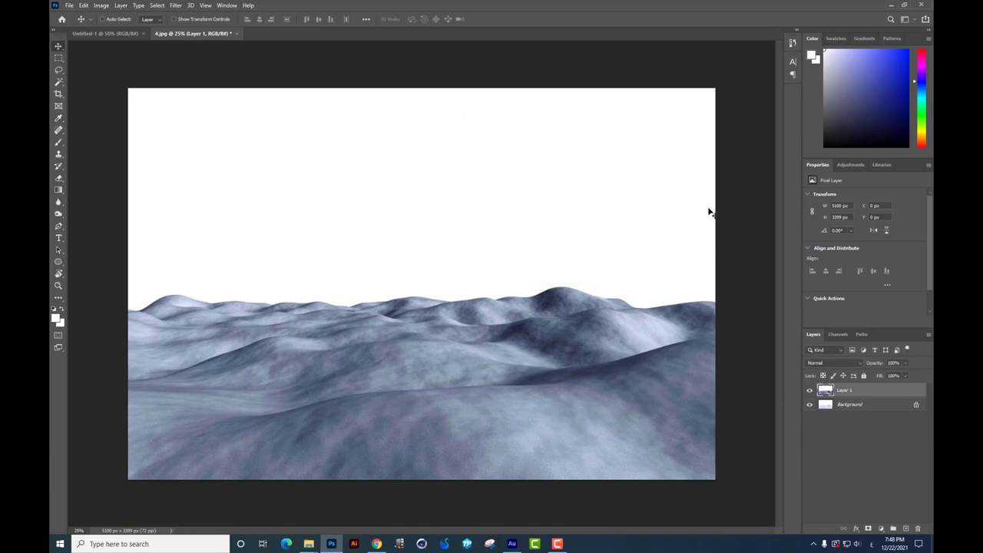
Select the white sky with the Magic Wand, unlock the Background and delete the sky
key(w)
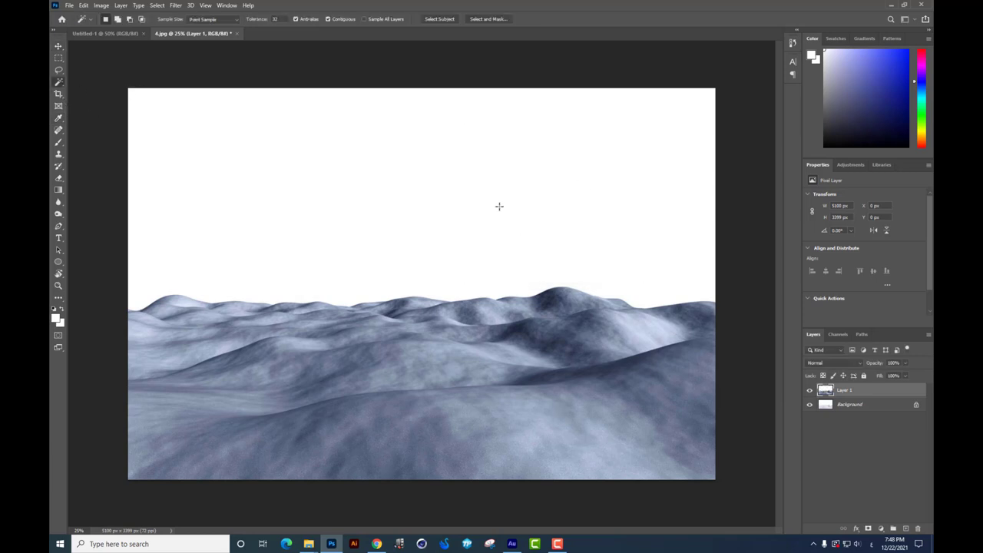
click(500, 206)
double_click(857, 407)
key(Return)
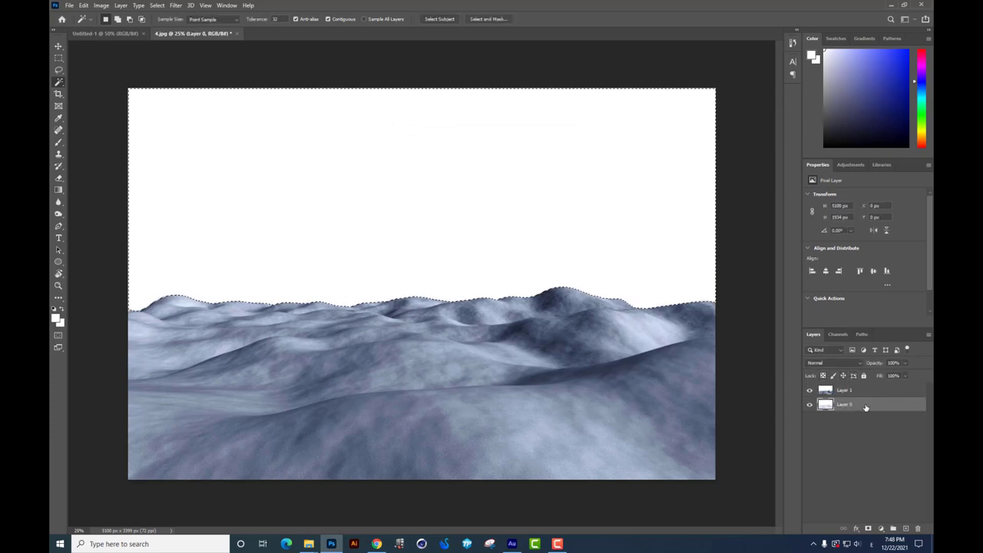
key(Delete)
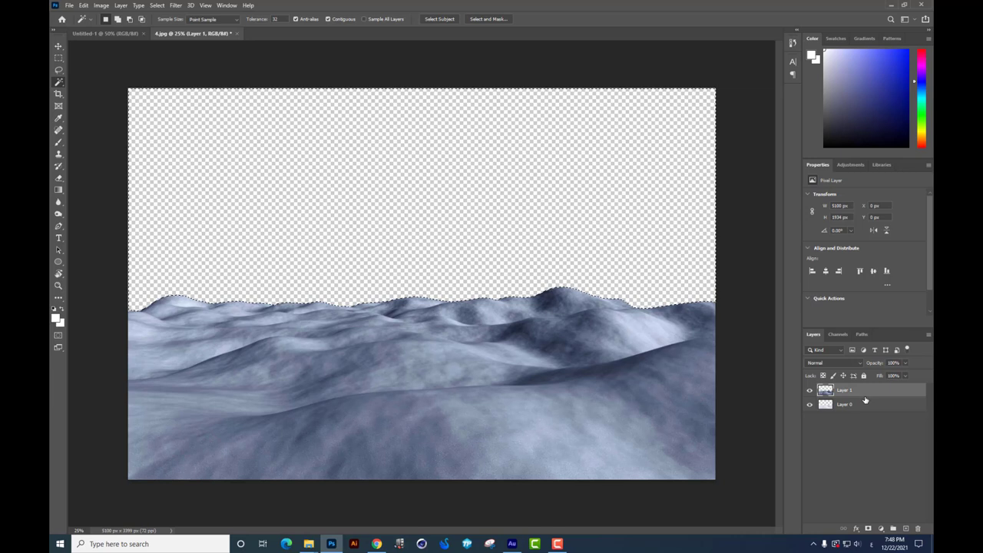
click(749, 295)
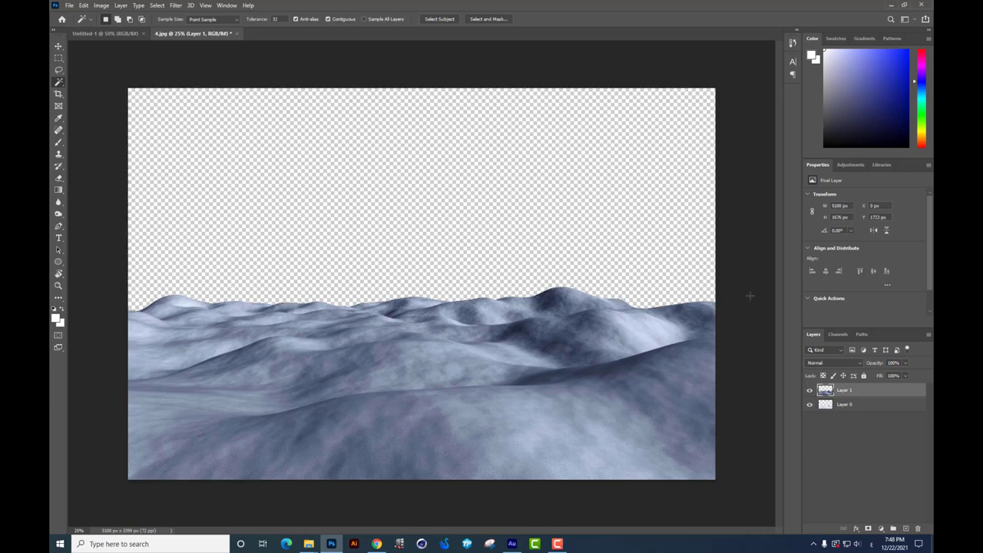
Delete the darkened duplicate layer, leaving only Layer 0's snow hills
key(Delete)
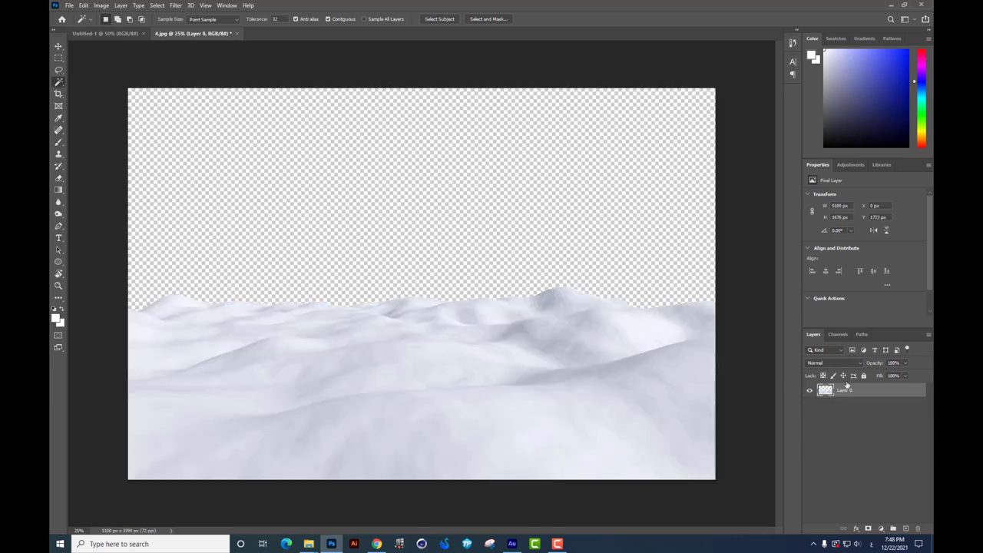
click(58, 46)
mouse_move(500, 315)
mouse_down()
mouse_move(576, 245)
mouse_move(870, 392)
mouse_move(851, 390)
mouse_up()
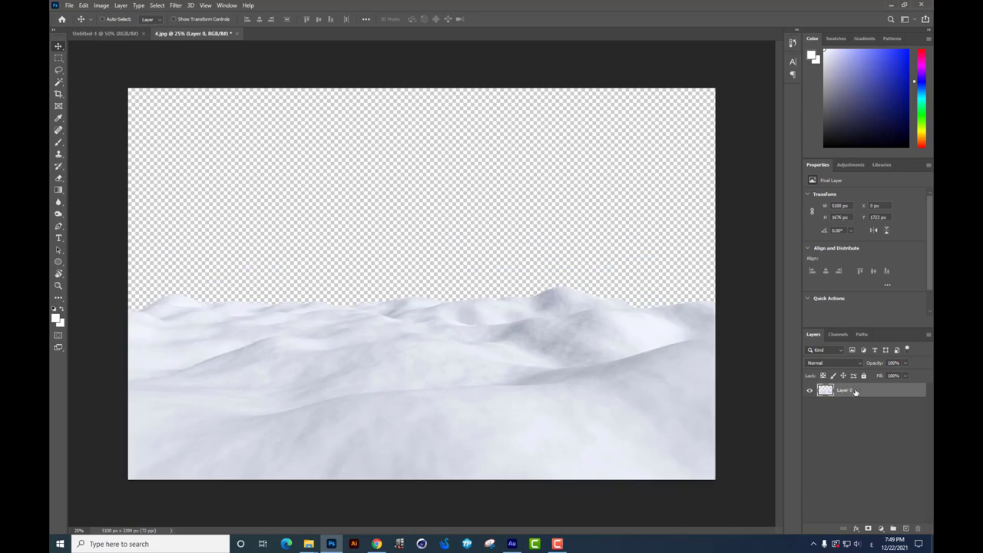
Convert the snow layer to a smart object and drag it onto Untitled-1
right_click(855, 392)
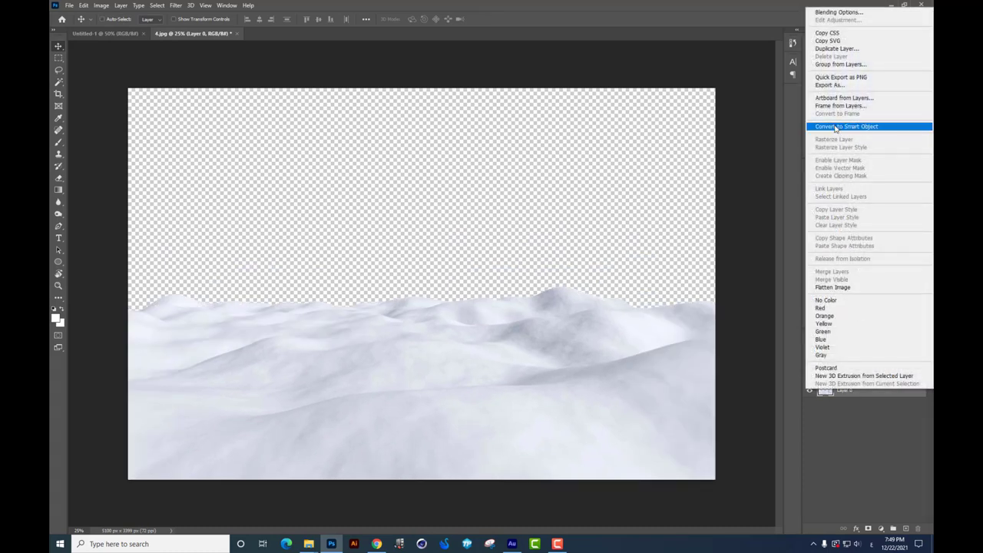
click(836, 128)
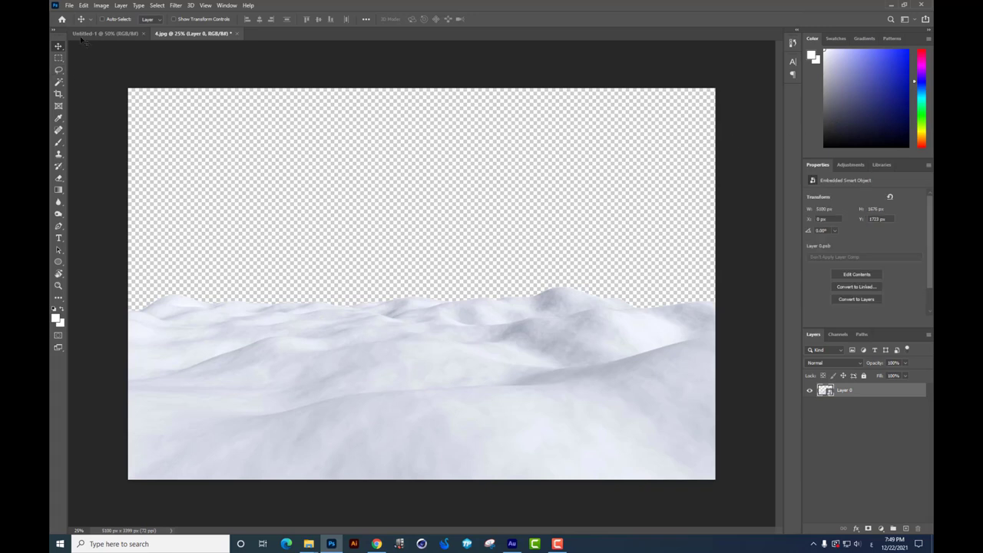
drag(564, 328, 634, 307)
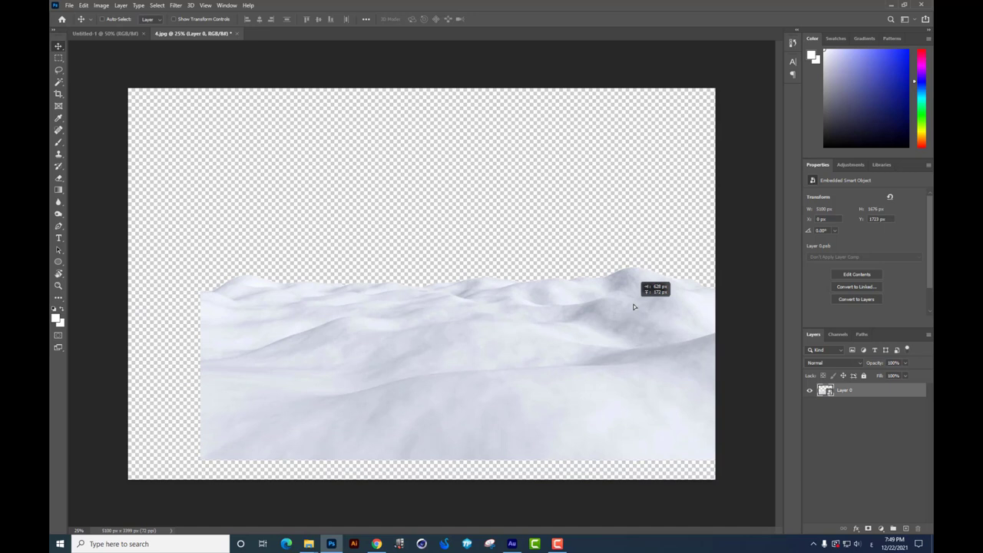
mouse_move(633, 308)
mouse_down()
mouse_move(446, 150)
mouse_move(147, 33)
mouse_move(443, 238)
mouse_move(577, 274)
mouse_move(558, 350)
mouse_up()
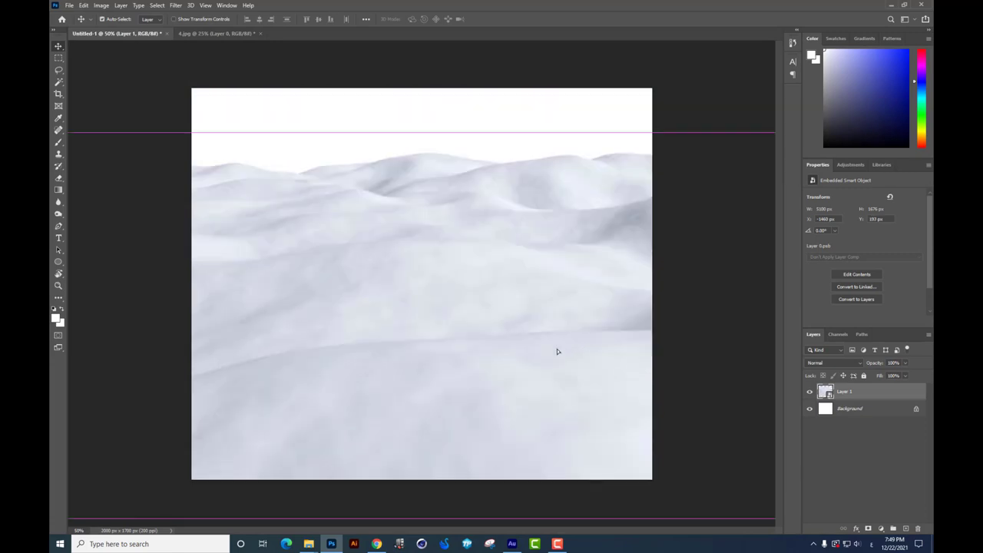
Scale the snow hills down proportionally with Free Transform
key(ctrl+minus)
key(ctrl+minus)
key(ctrl+minus)
key(ctrl+t)
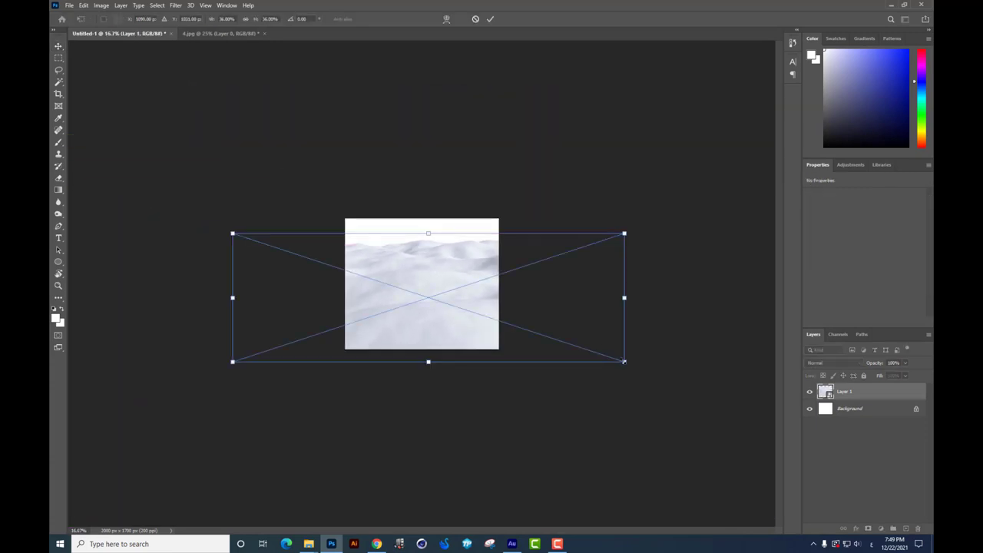
drag(622, 359, 480, 305)
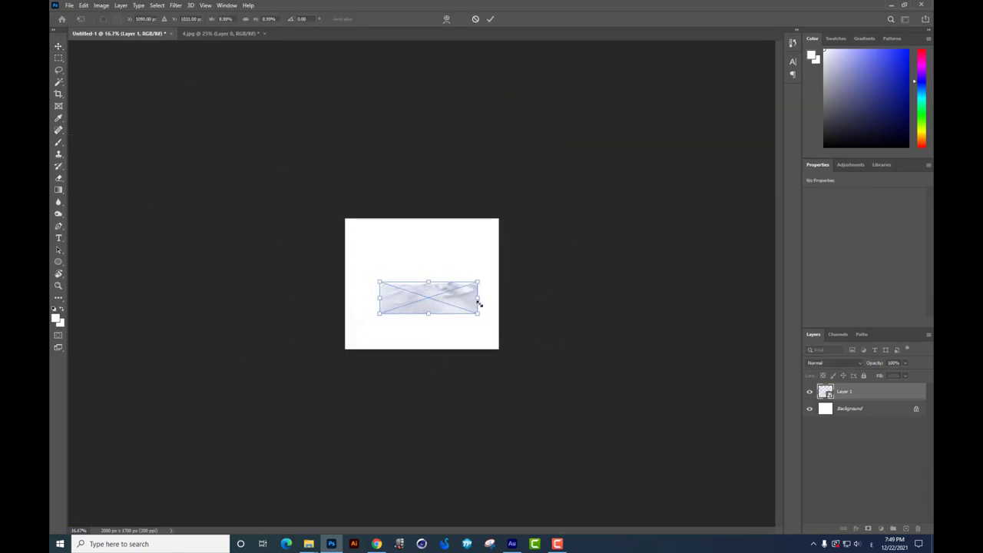
key(Return)
key(ctrl+plus)
key(ctrl+plus)
key(ctrl+plus)
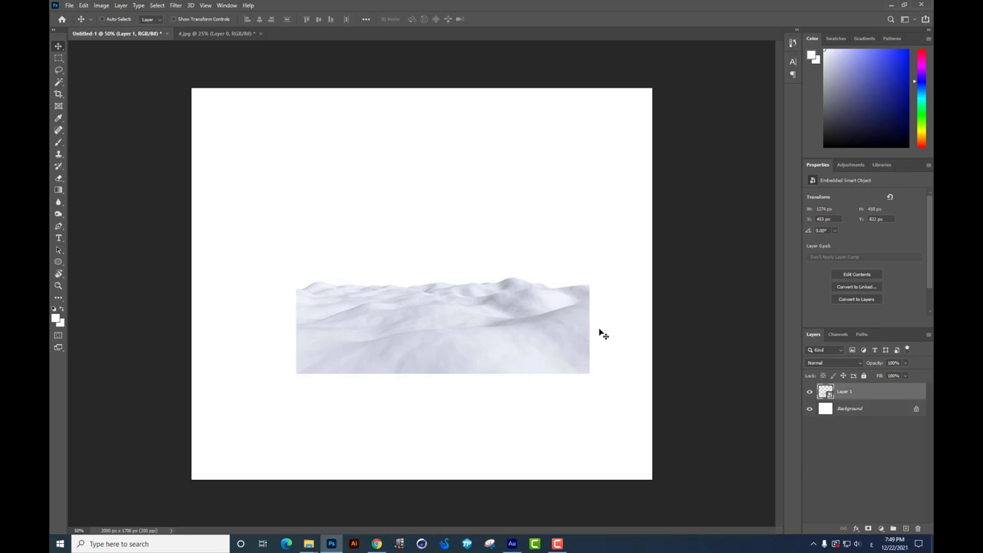
Move the snow hills to the left edge, shrink them to 765 × 255 px and duplicate the layer
drag(470, 342, 443, 370)
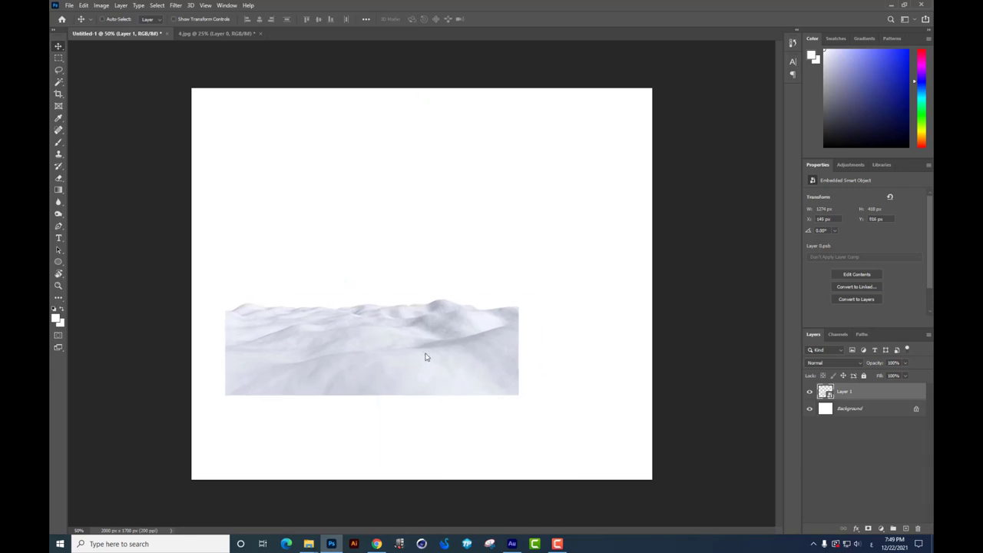
drag(421, 355, 440, 340)
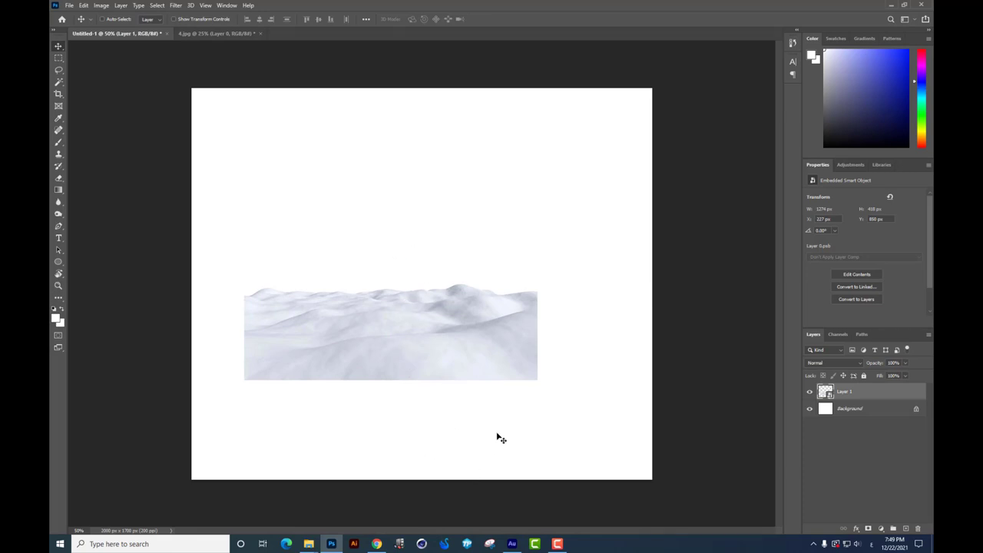
drag(505, 352, 367, 357)
key(ctrl+t)
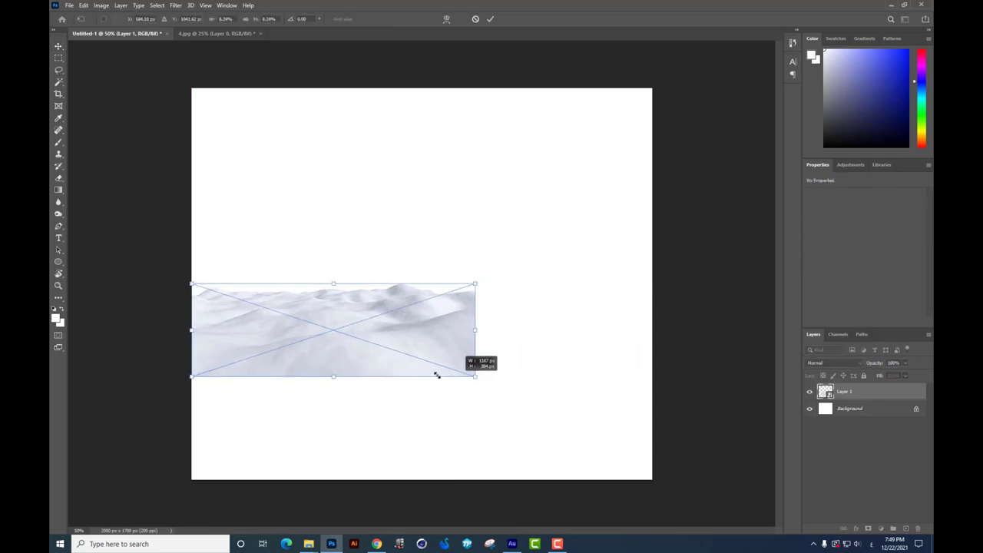
key(Return)
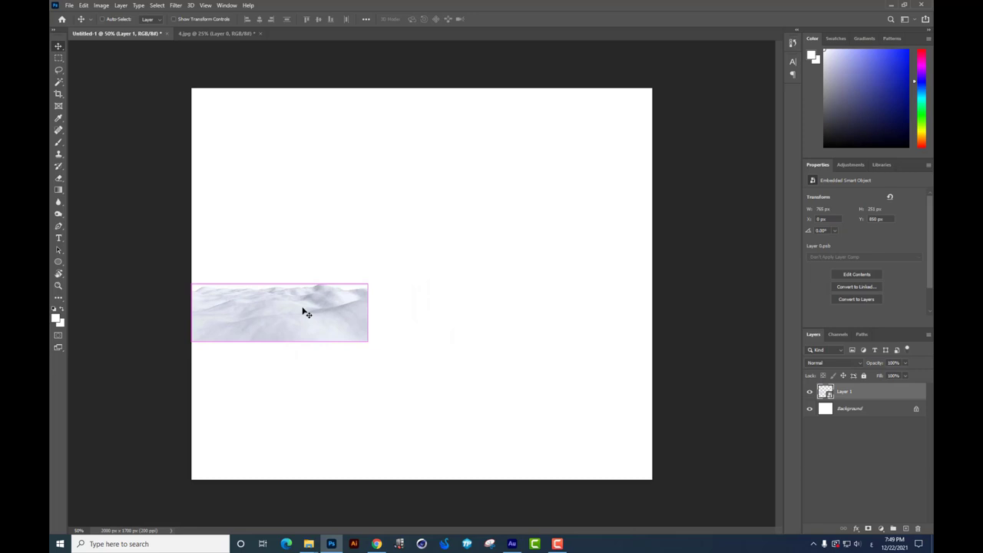
key(ctrl+j)
Alt-duplicate the snow strip and stretch the strips to the canvas's right edge
drag(305, 313, 301, 298)
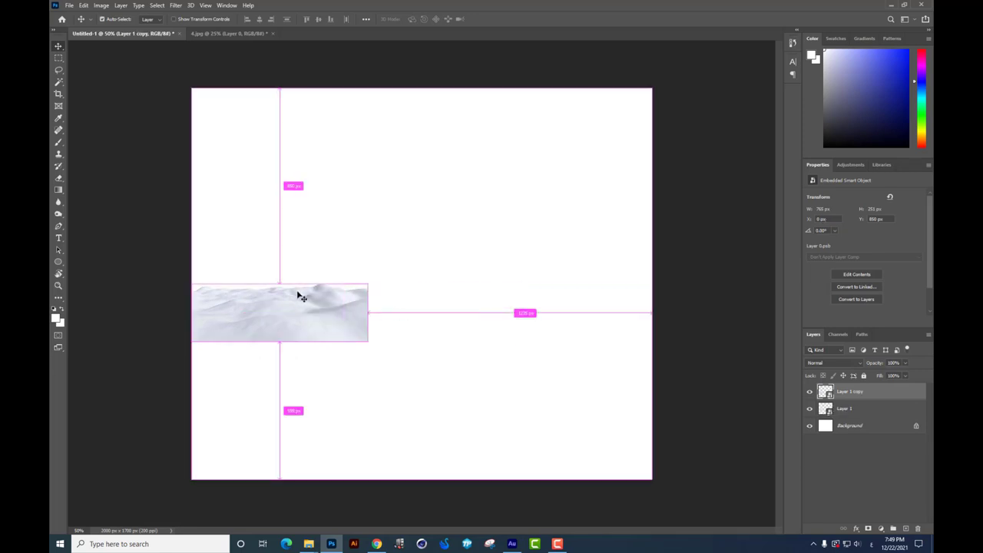
key(ctrl+t)
drag(193, 312, 603, 299)
key(Return)
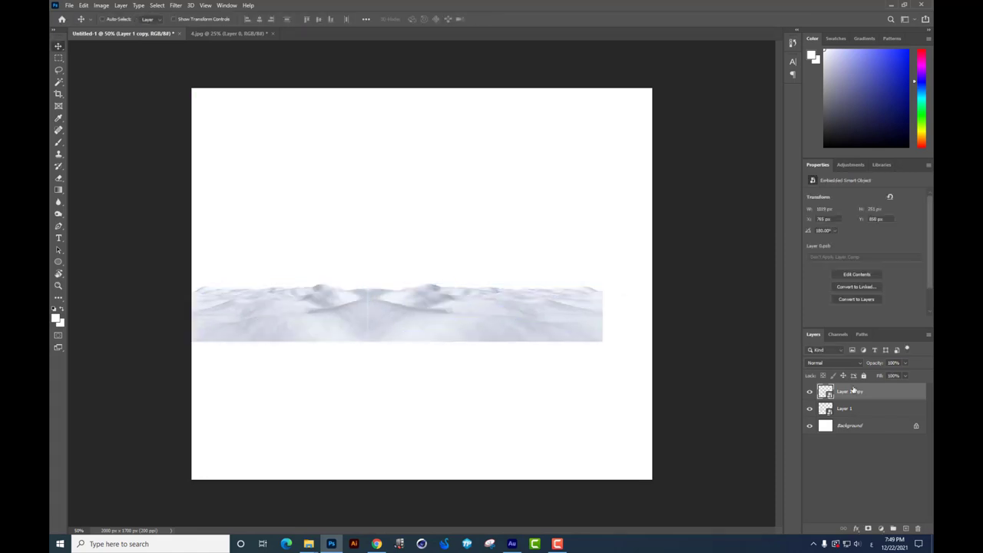
shift+click(844, 408)
key(ctrl+t)
drag(605, 341, 669, 325)
key(Return)
Select Layer 1 and Layer 1 copy and combine them into one 2006 × 284 px smart object
right_click(486, 335)
click(500, 336)
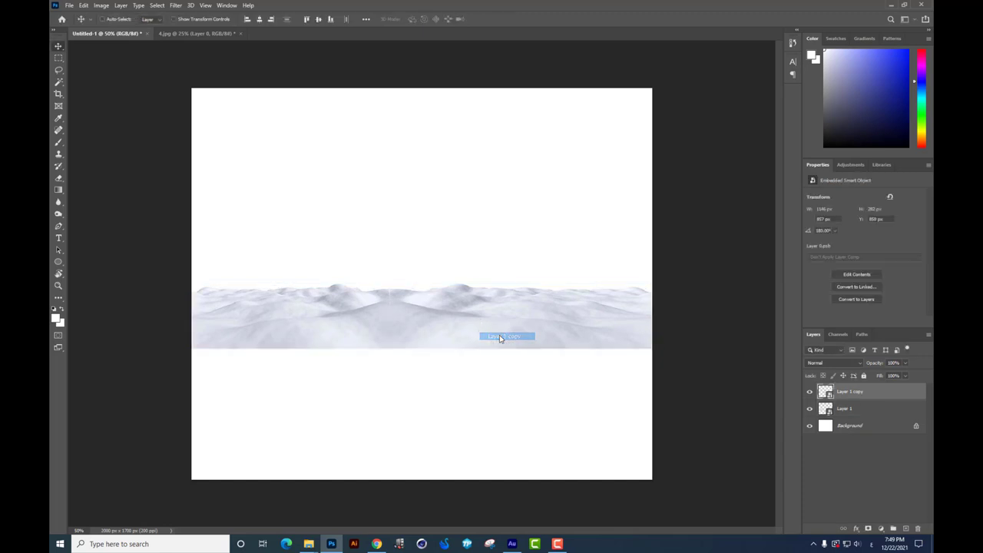
right_click(357, 325)
shift+click(358, 326)
key(ctrl+t)
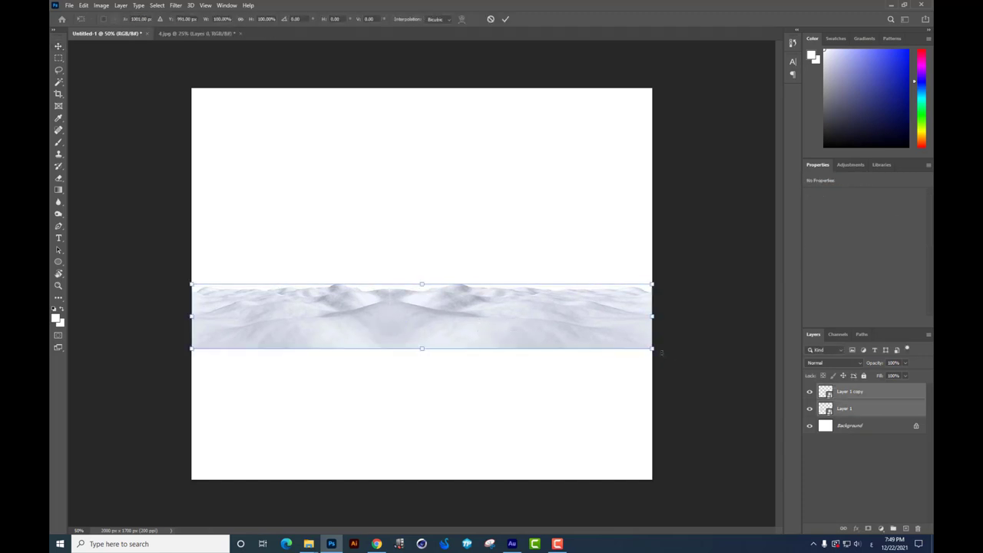
key(Return)
right_click(890, 399)
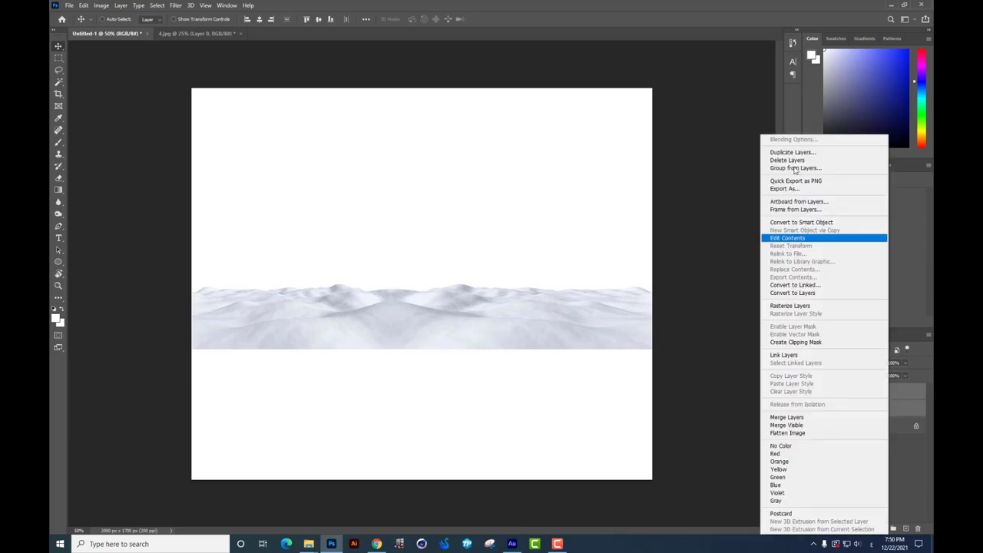
click(798, 222)
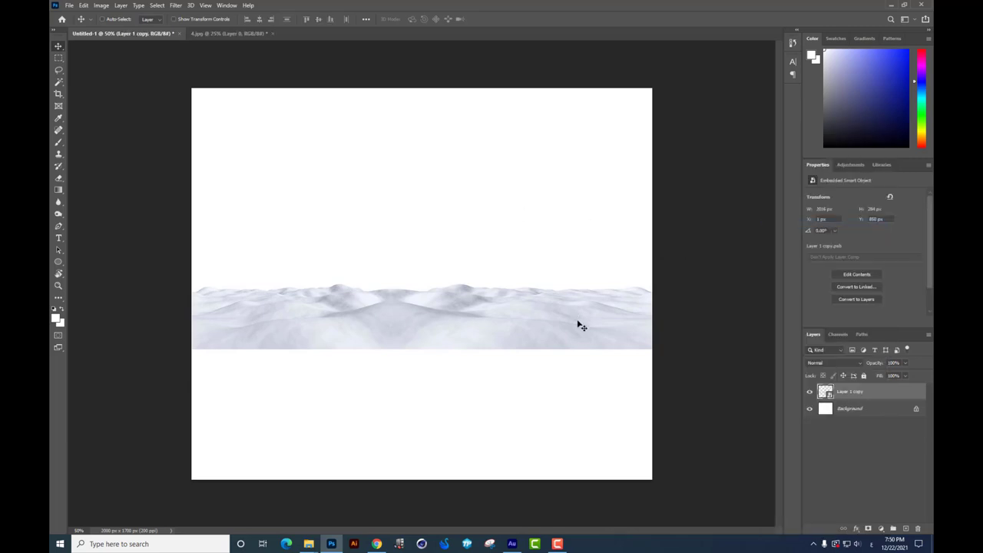
Alt-duplicate the combined strip, rotate it 180° and flip it vertically, and move it below the original
drag(581, 325, 576, 356)
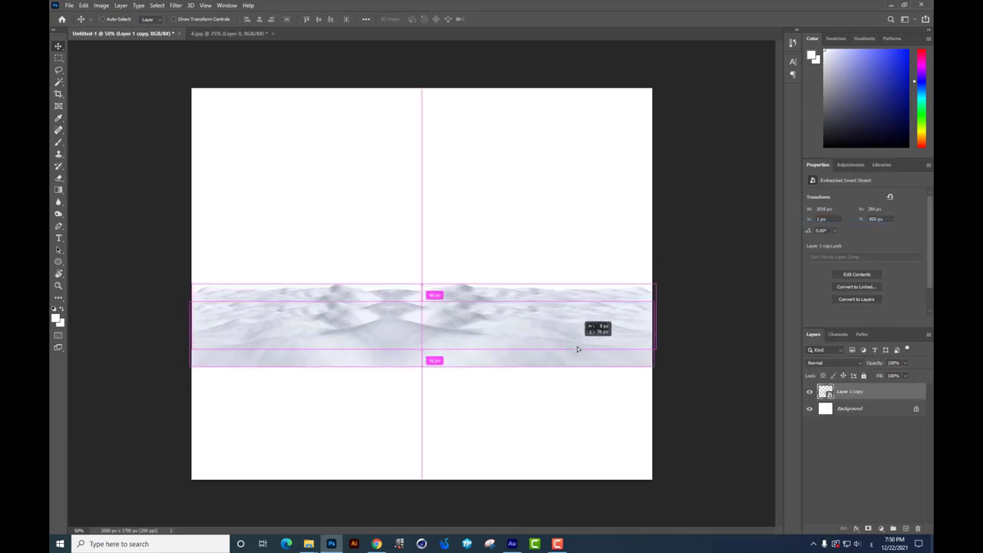
key(ctrl+t)
right_click(504, 343)
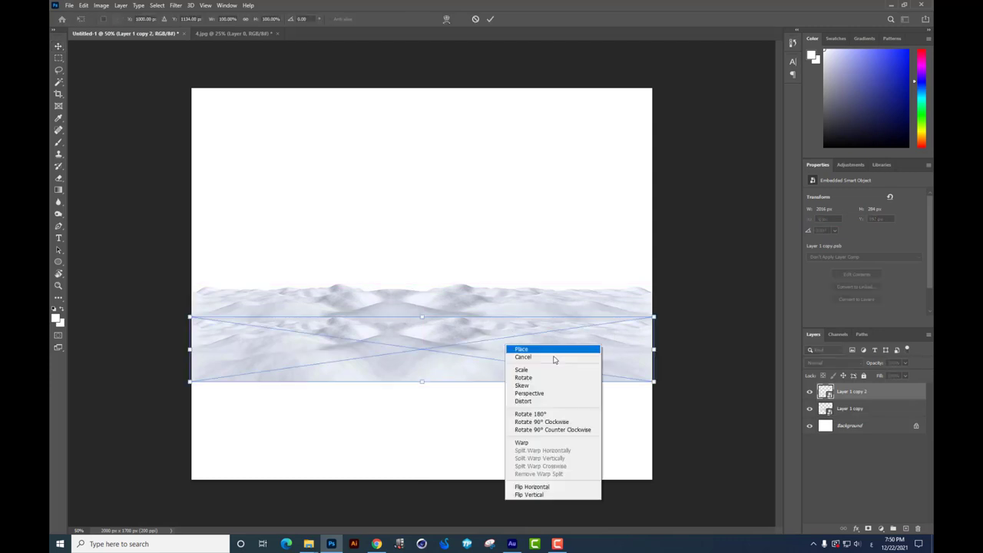
click(549, 410)
right_click(498, 335)
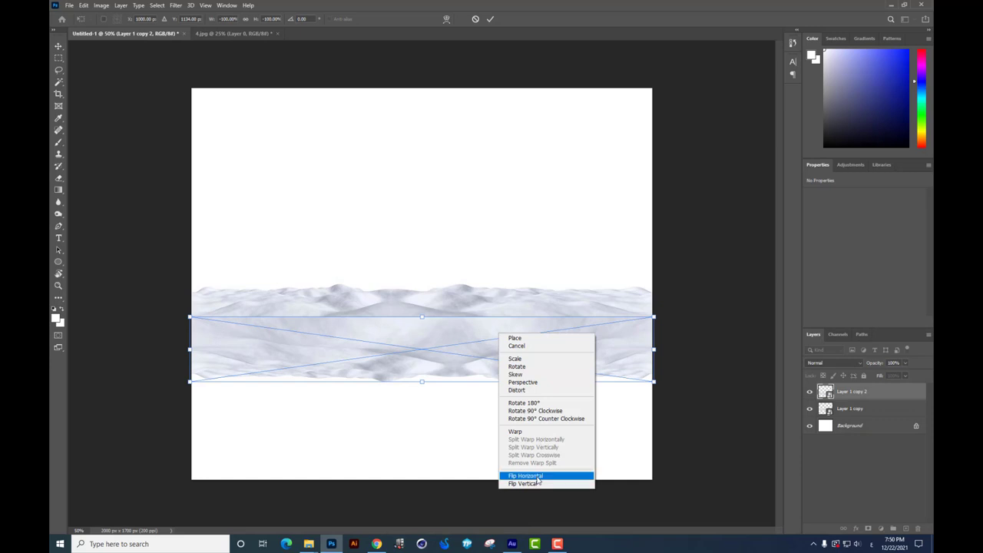
click(547, 479)
key(Return)
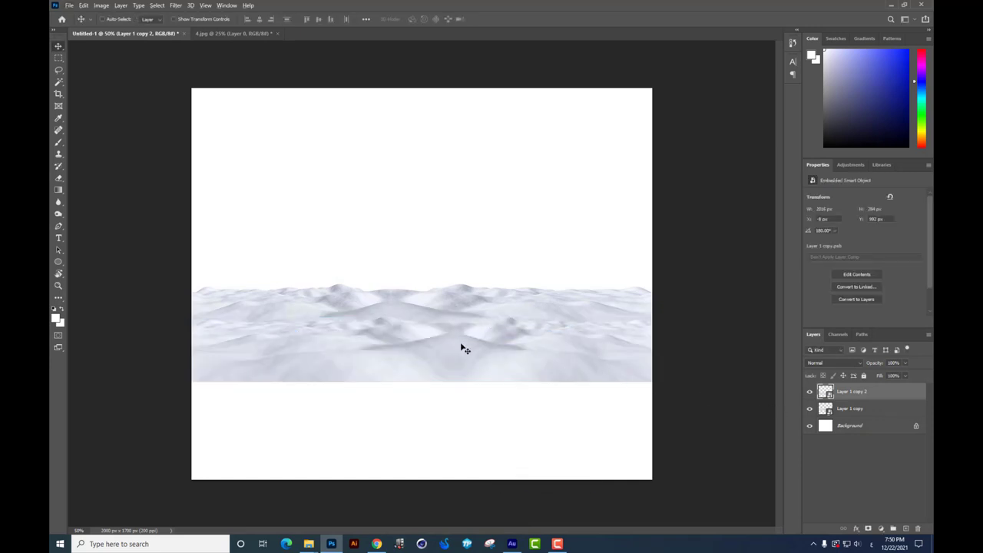
drag(463, 345, 463, 382)
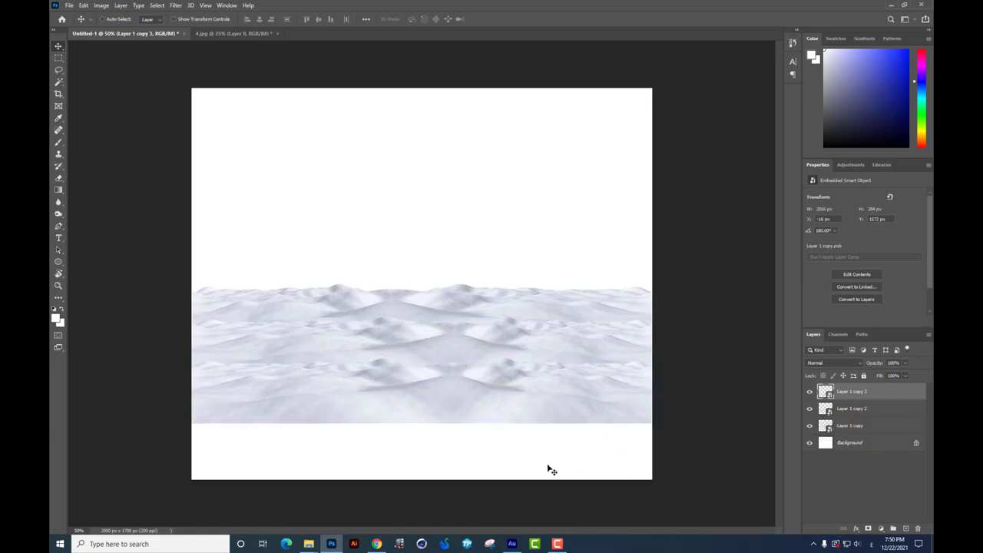
Enlarge the lower strip to the canvas bottom and widen the front snow layer
key(ctrl+t)
drag(652, 422, 669, 417)
drag(415, 377, 417, 356)
key(Return)
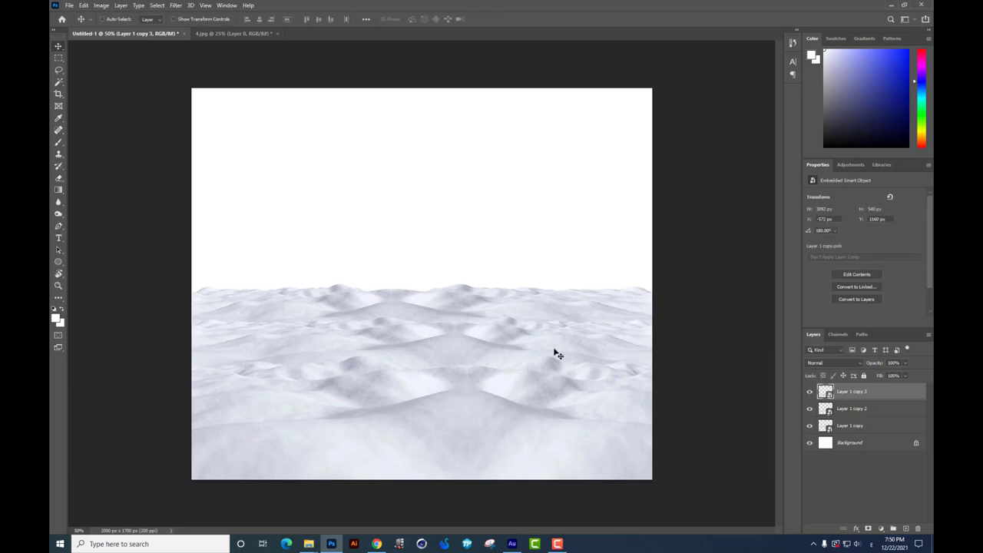
key(ctrl+t)
key(ctrl+minus)
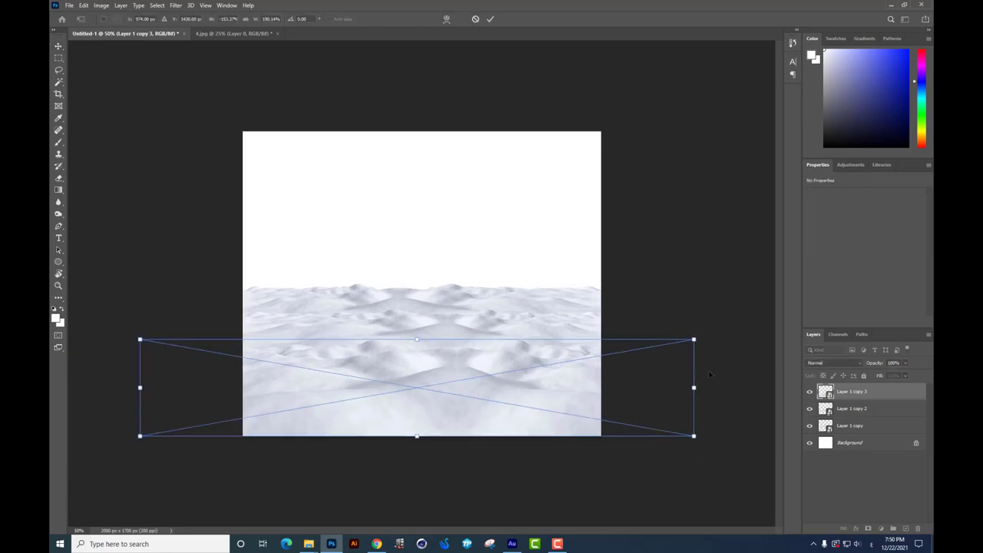
drag(657, 328, 648, 333)
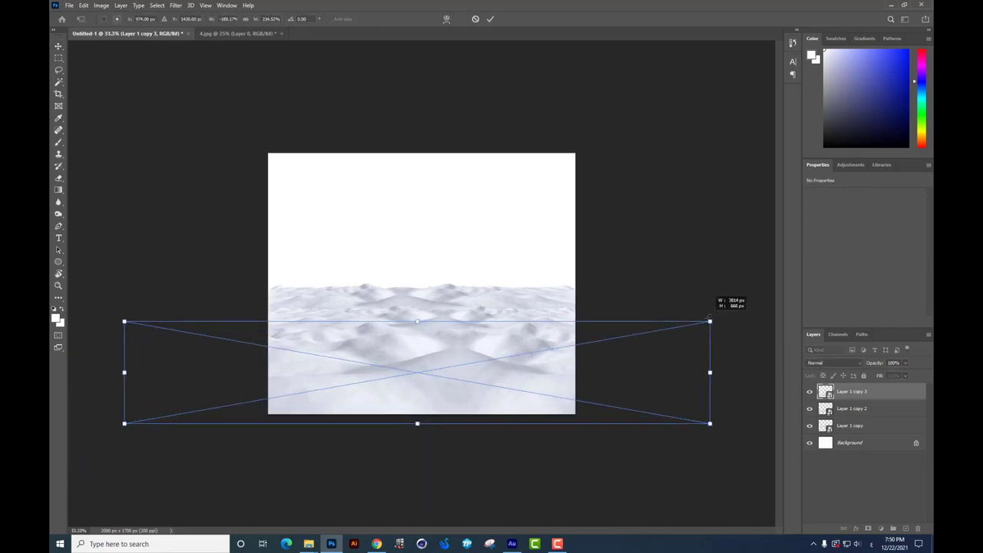
key(Return)
key(ctrl+minus)
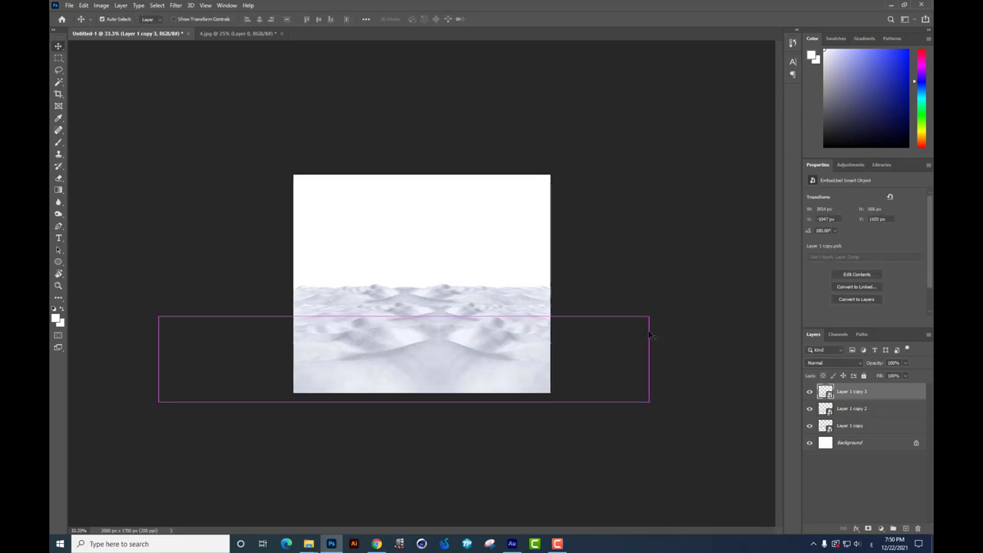
key(ctrl+plus)
key(ctrl+plus)
key(ctrl+plus)
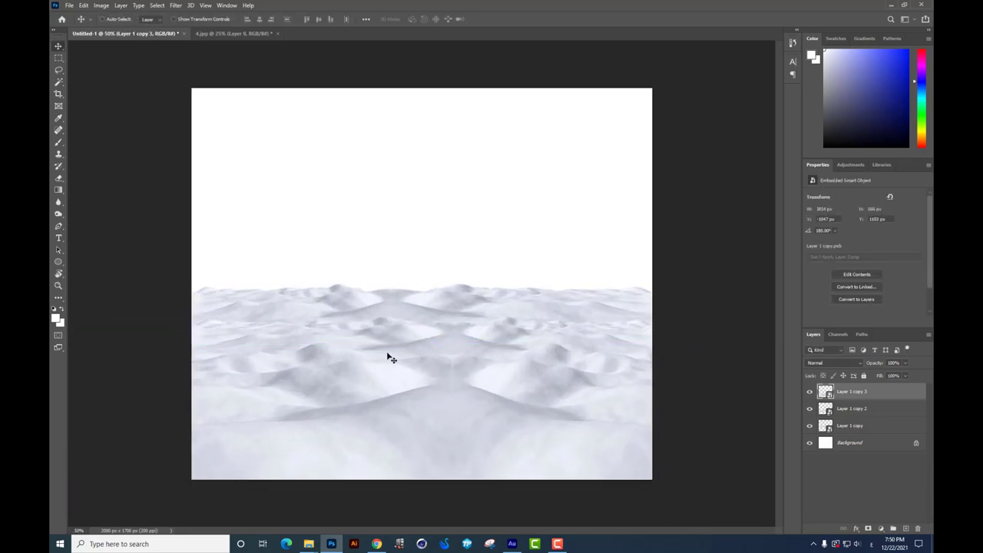
Select Layer 1 copy 2 and drag the night village photo 2.jpg onto the canvas
right_click(389, 356)
click(405, 360)
mouse_move(308, 543)
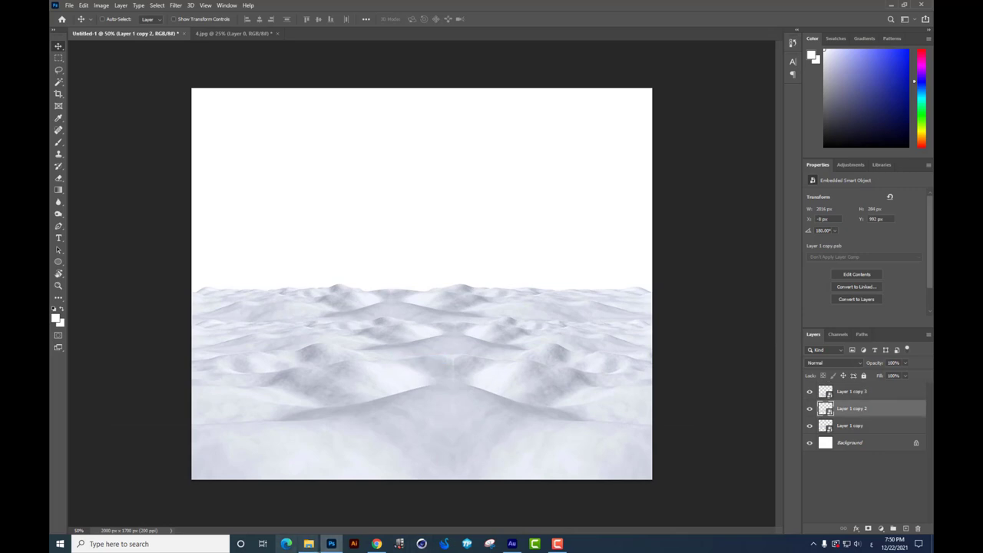
click(364, 500)
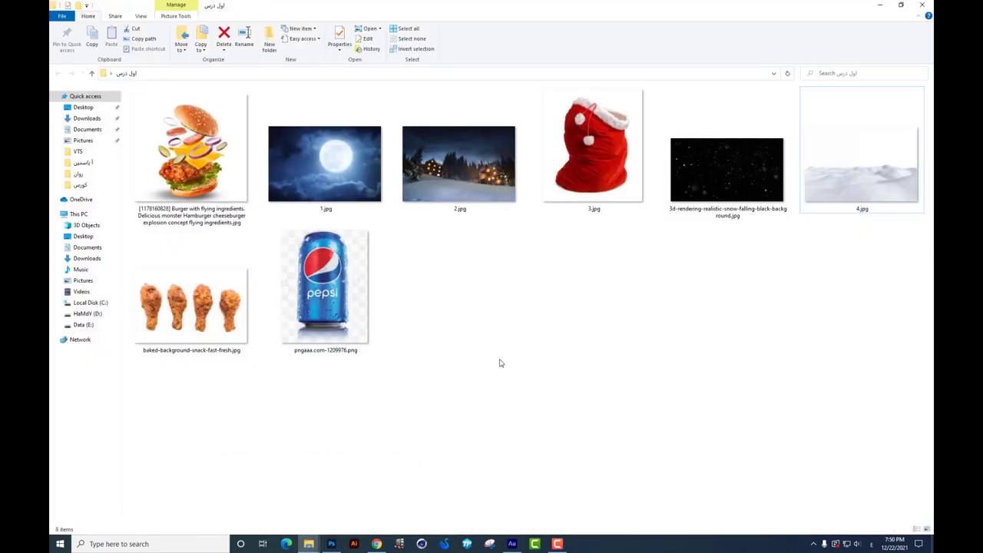
mouse_move(500, 205)
mouse_down()
mouse_move(326, 542)
mouse_move(453, 287)
mouse_up()
Place the village photo at the canvas top and mirror it with Rotate 180° plus Flip Vertical
key(Return)
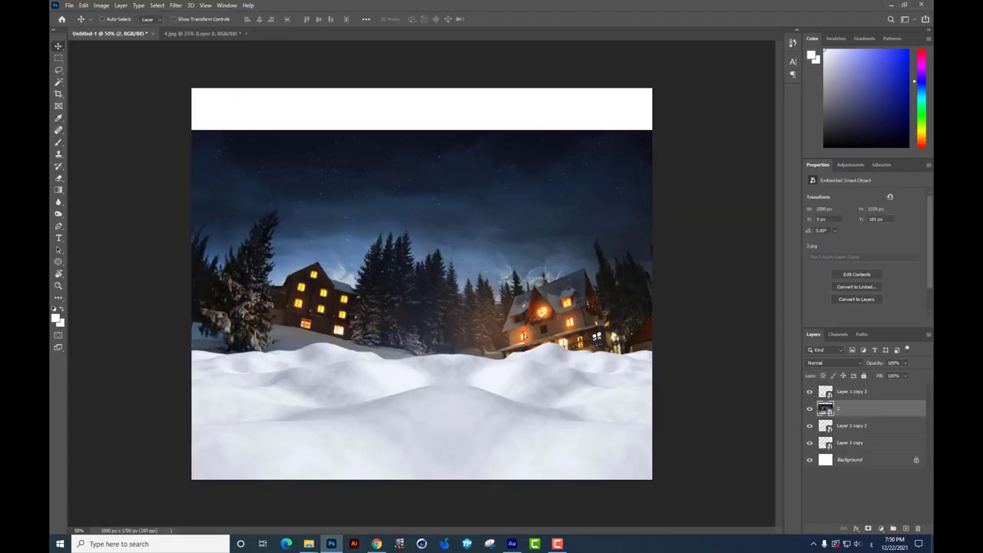
key(shift+Up)
key(shift+Up)
key(shift+Up)
key(shift+Up)
key(shift+Up)
key(shift+Up)
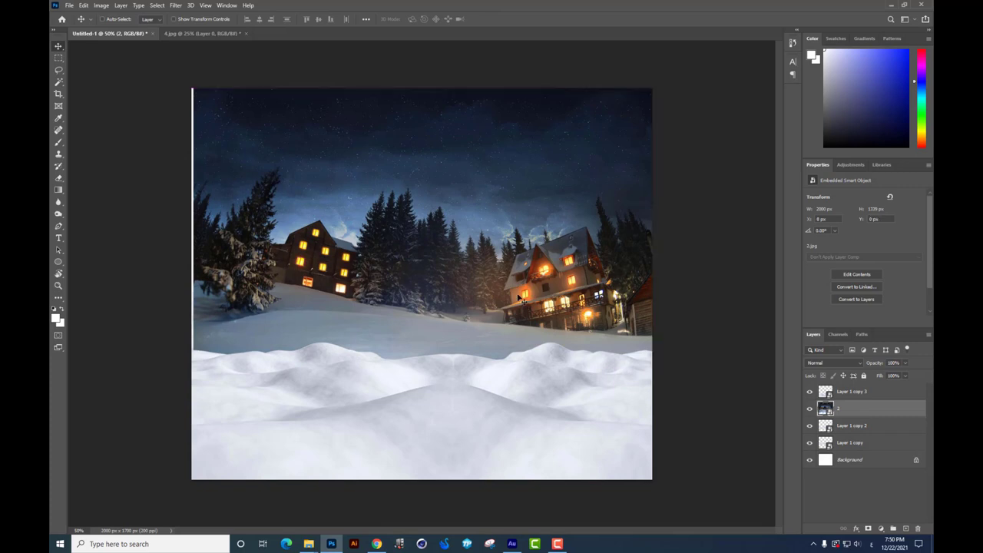
key(ctrl+t)
right_click(577, 239)
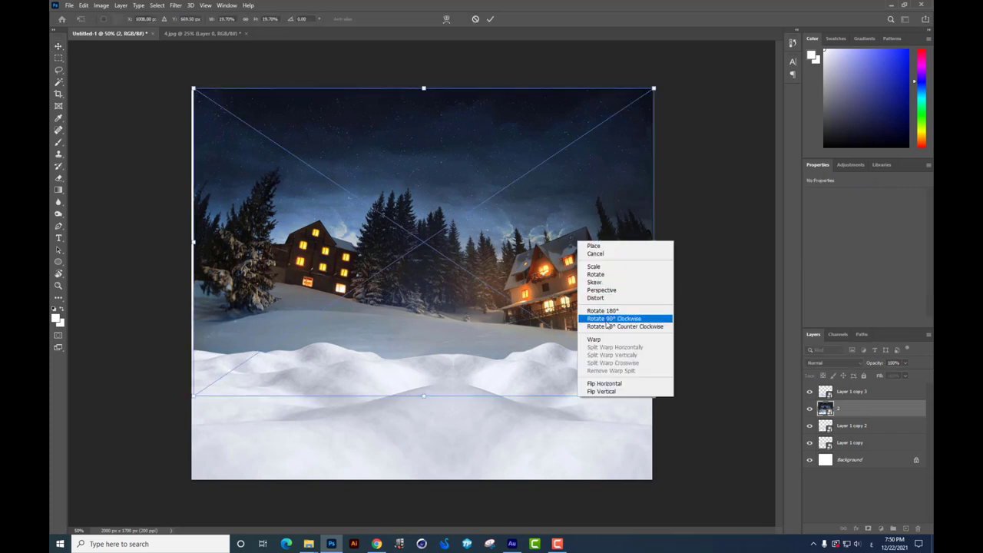
click(568, 318)
right_click(540, 250)
click(566, 399)
key(Return)
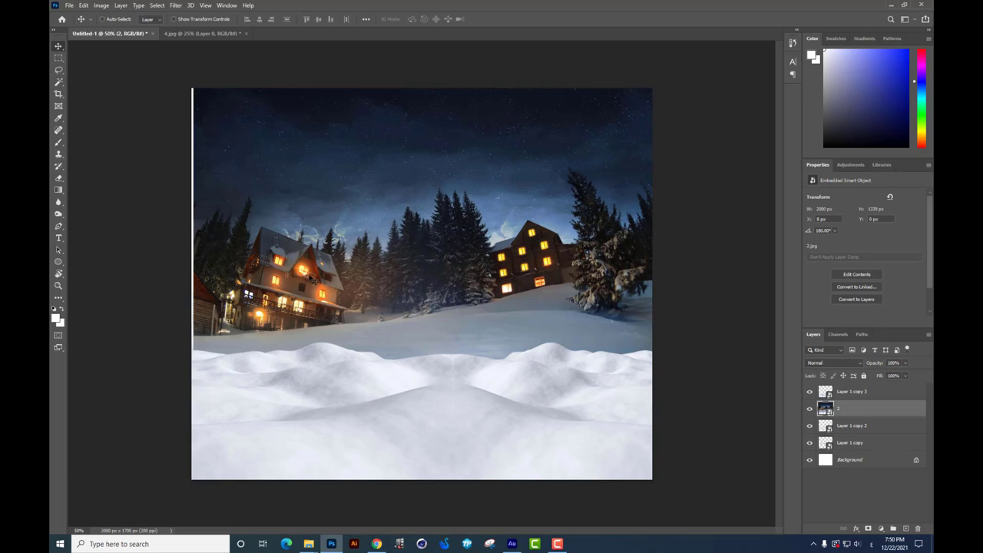
Reopen Free Transform on the village photo and commit it unchanged
key(ctrl+t)
key(Escape)
key(ctrl+t)
key(Return)
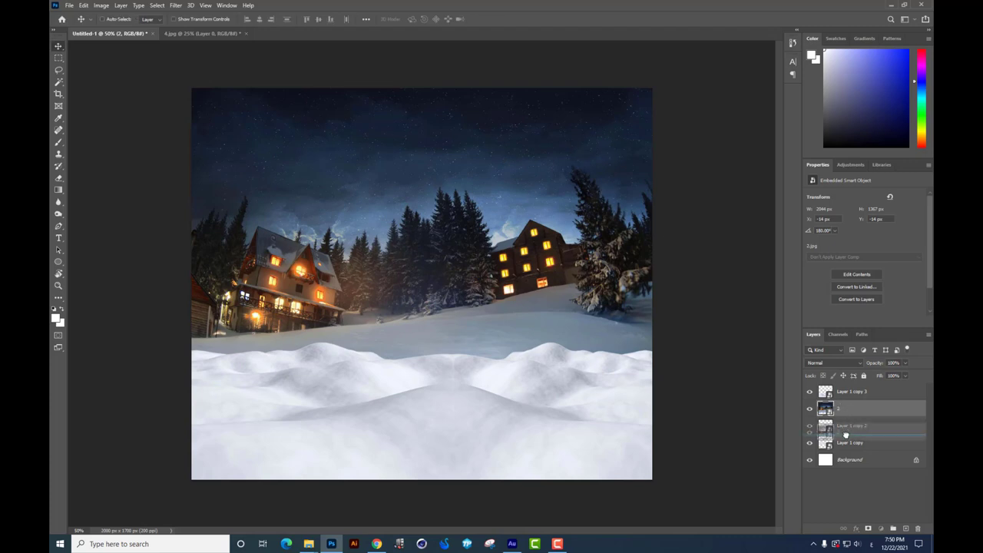
Move layer 2 below the snow layers, delete Layer 1 copy, and raise the village photo
drag(853, 410, 853, 445)
right_click(631, 318)
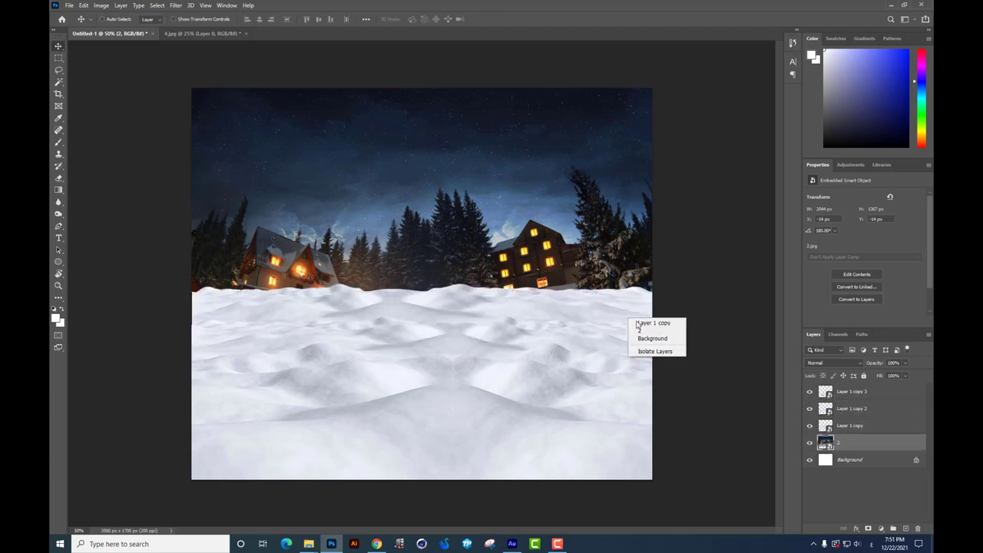
click(653, 325)
mouse_move(603, 296)
mouse_down()
mouse_move(483, 223)
mouse_move(538, 223)
mouse_up()
key(Delete)
drag(573, 280, 578, 221)
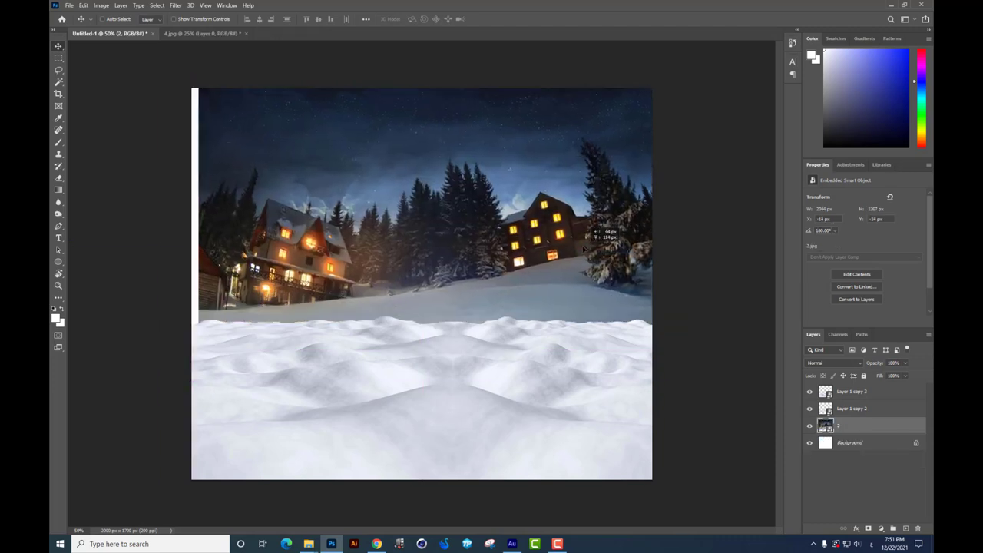
Reposition the front snow layers and Layer 1 copy 2 across the lower canvas
ctrl+click(512, 336)
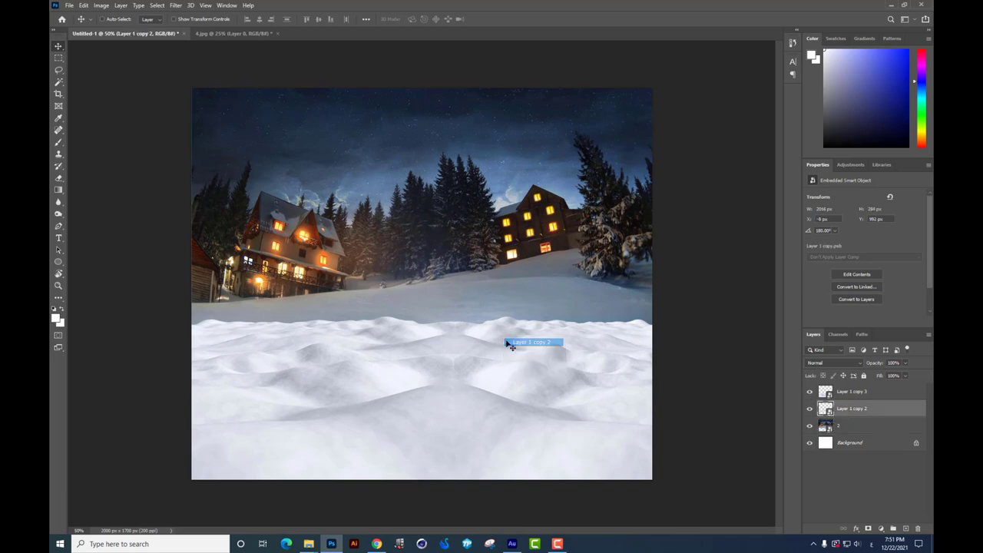
drag(512, 337, 489, 413)
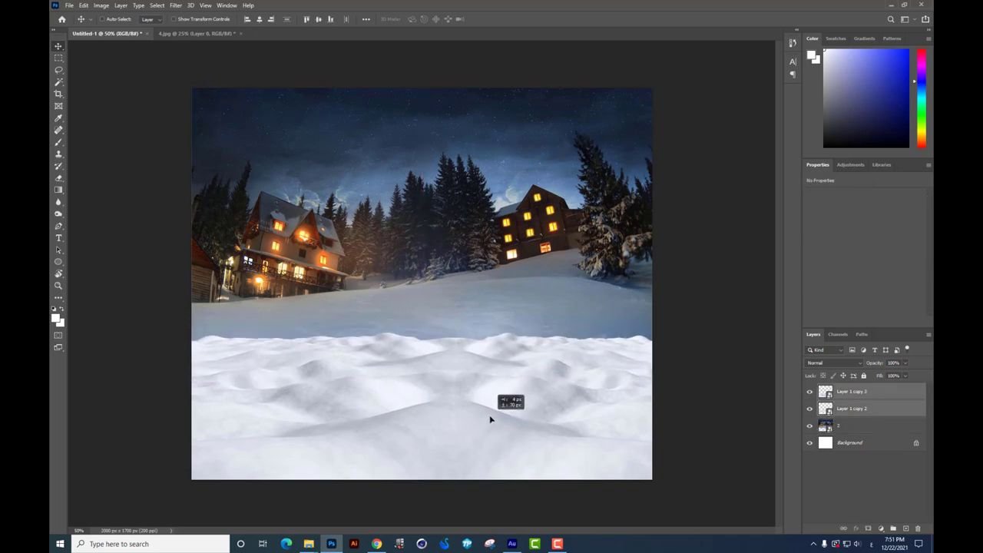
drag(489, 413, 550, 345)
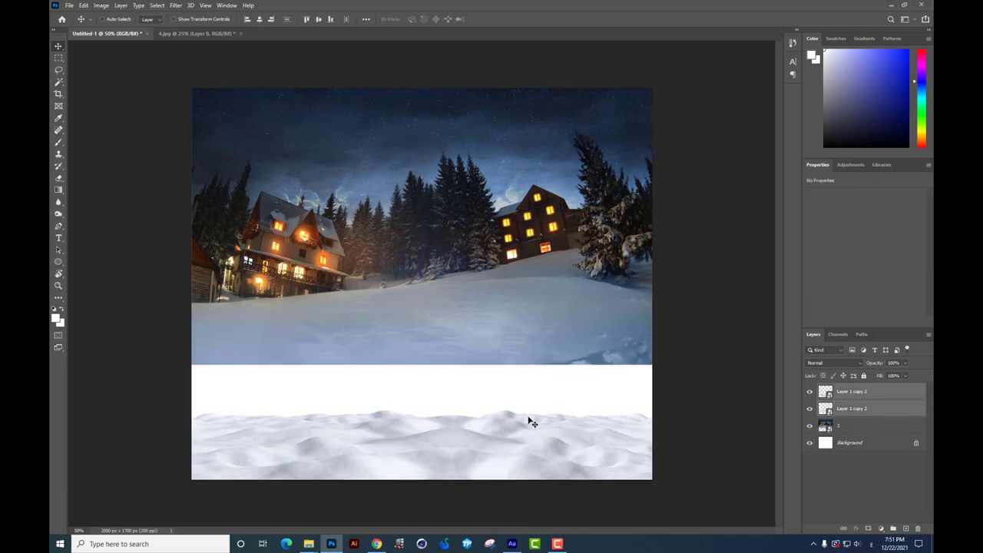
right_click(562, 351)
click(580, 356)
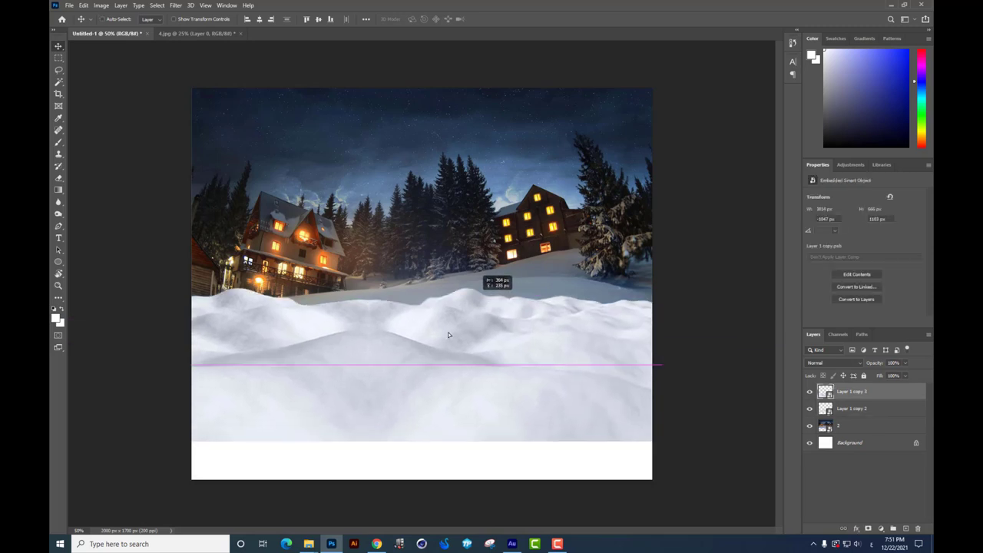
mouse_move(500, 337)
mouse_down()
mouse_move(293, 387)
mouse_move(456, 309)
mouse_up()
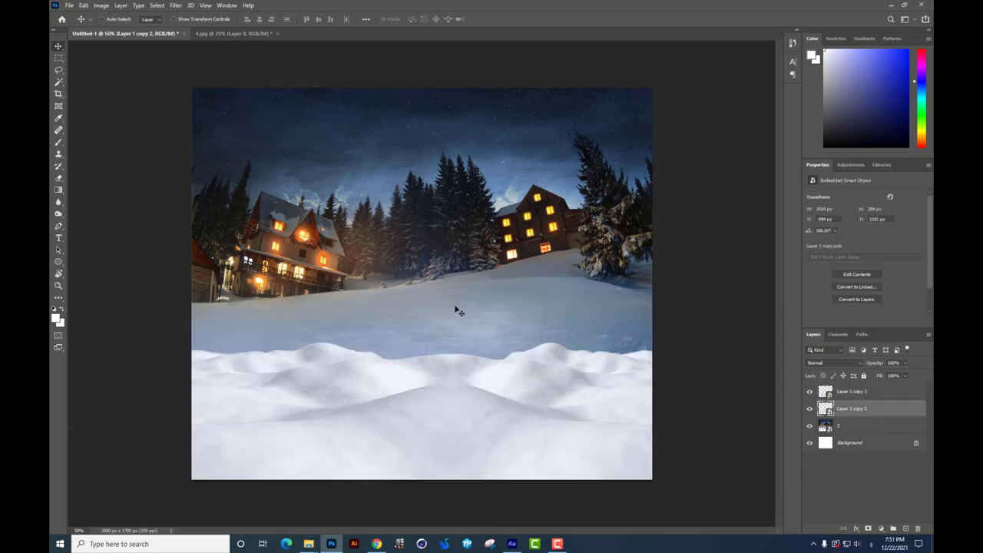
Resize the snow strip and Alt-duplicate it into Layer 1 copy 4
key(ctrl+t)
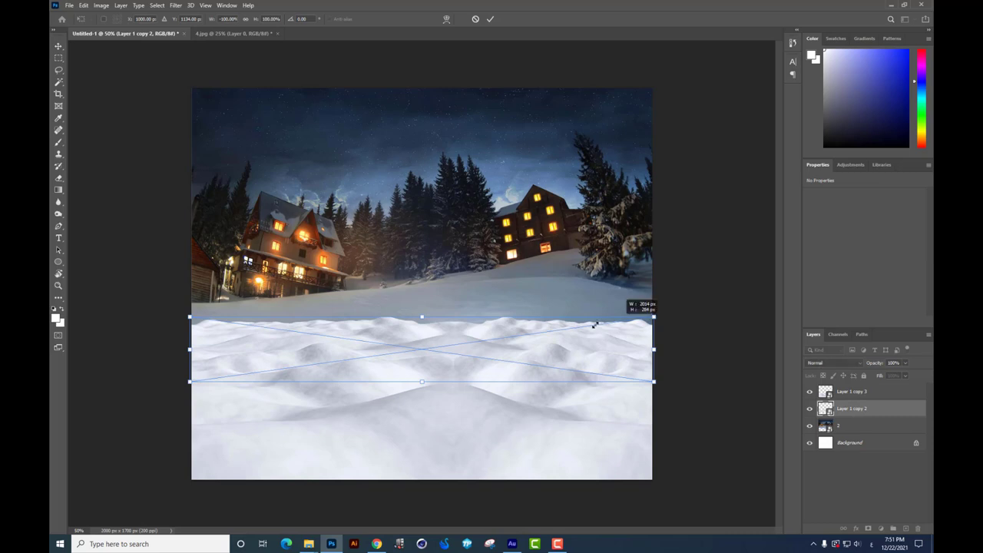
drag(644, 320, 543, 335)
double_click(444, 351)
drag(444, 350, 583, 349)
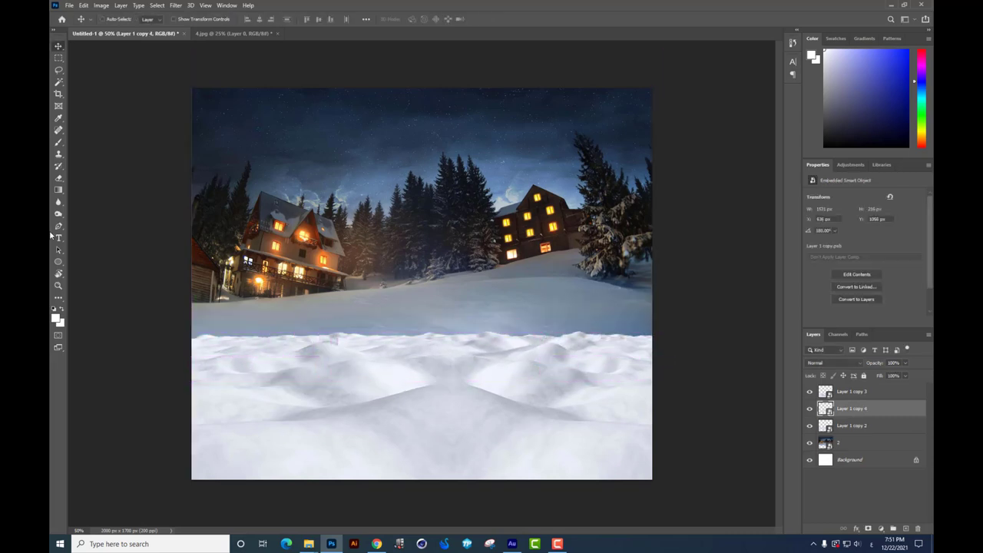
Rasterize the snow layer to pixels so the Eraser can work on it
click(58, 177)
click(352, 331)
key(Return)
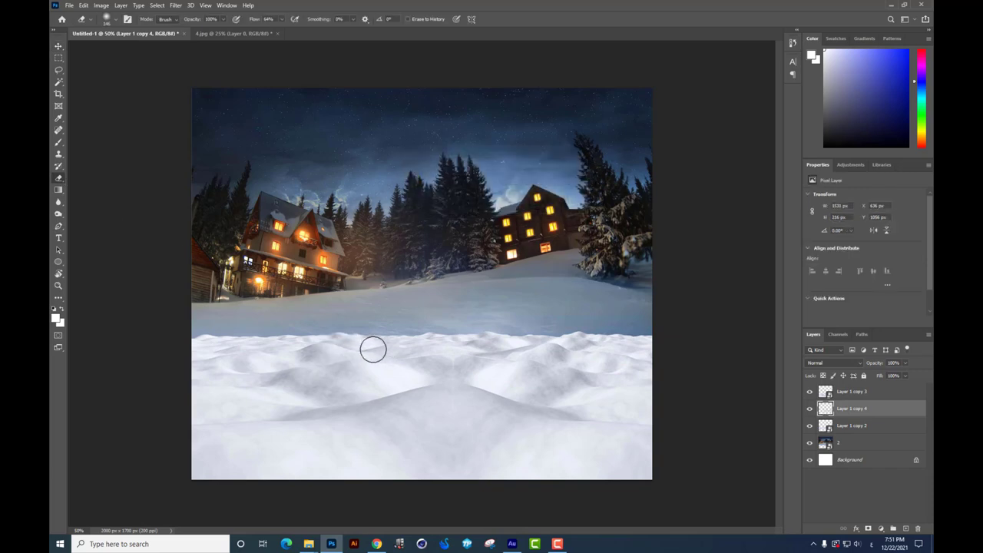
Merge Layer 1 copy 3 through Layer 1 copy 2 into one snow layer and shift it
click(58, 46)
click(855, 396)
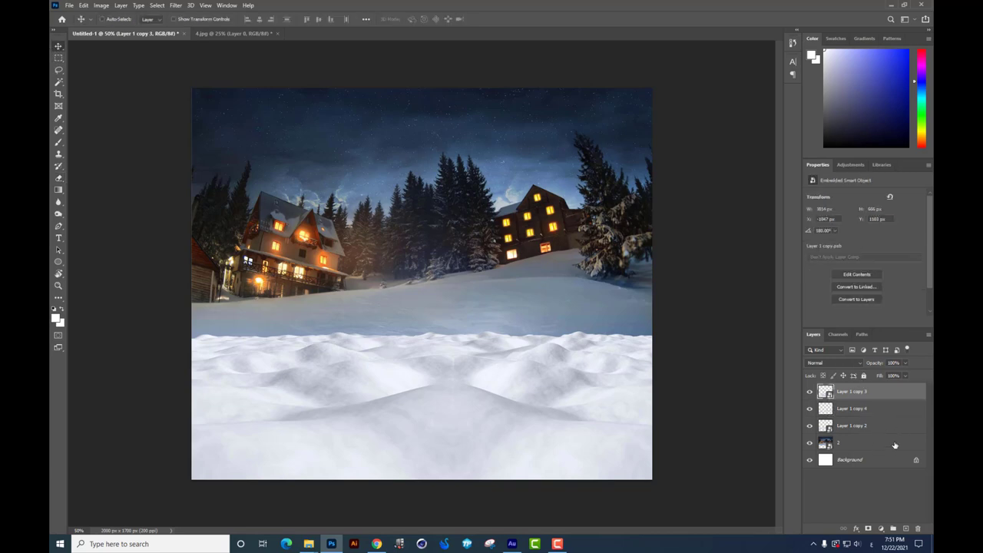
ctrl+click(875, 427)
key(ctrl+e)
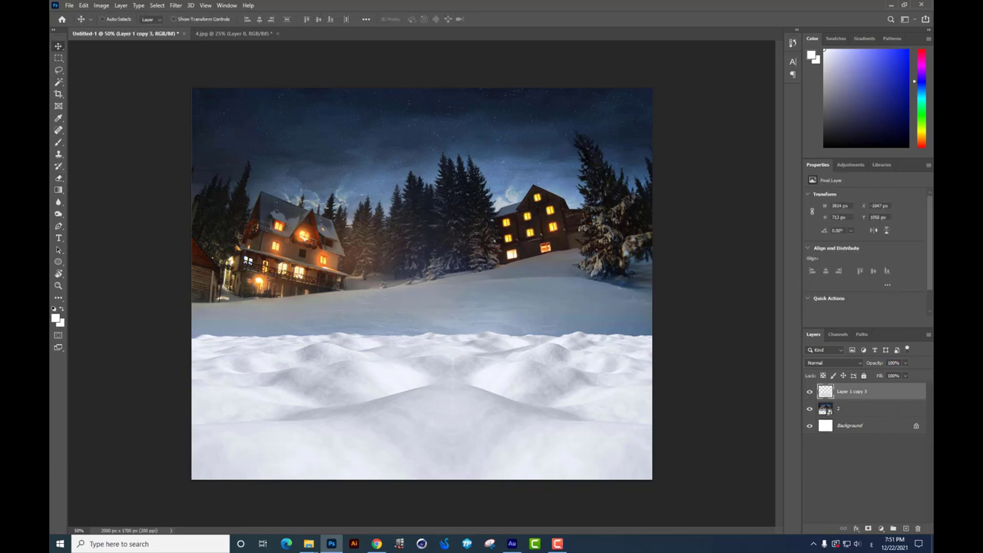
drag(430, 345, 588, 351)
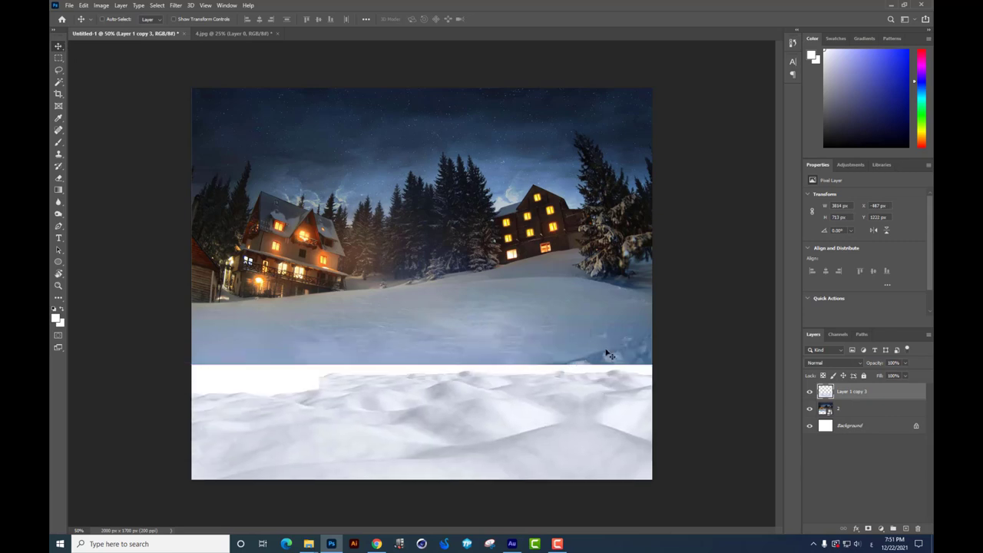
Add a Brightness/Contrast layer clipped to the snow, lowering brightness and setting contrast to 27
click(880, 529)
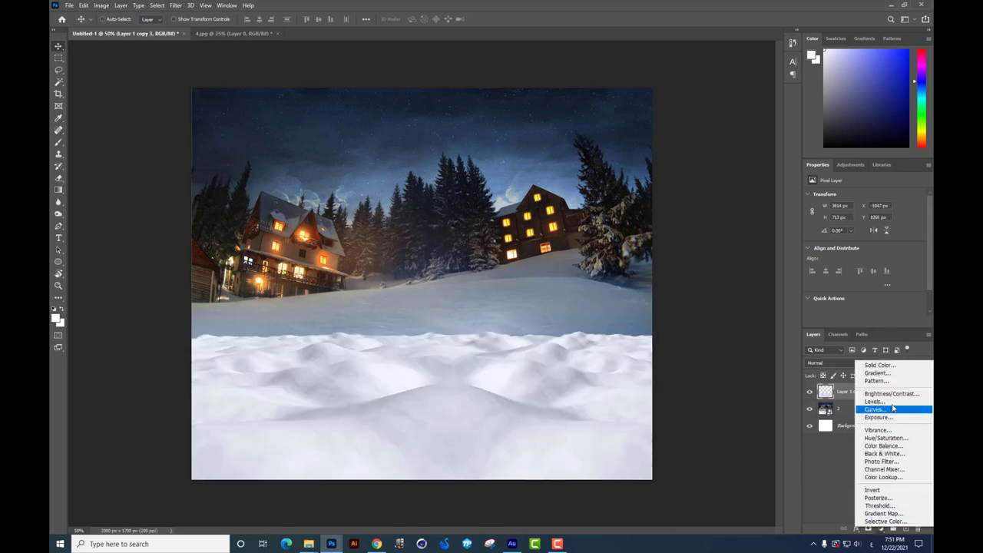
click(891, 388)
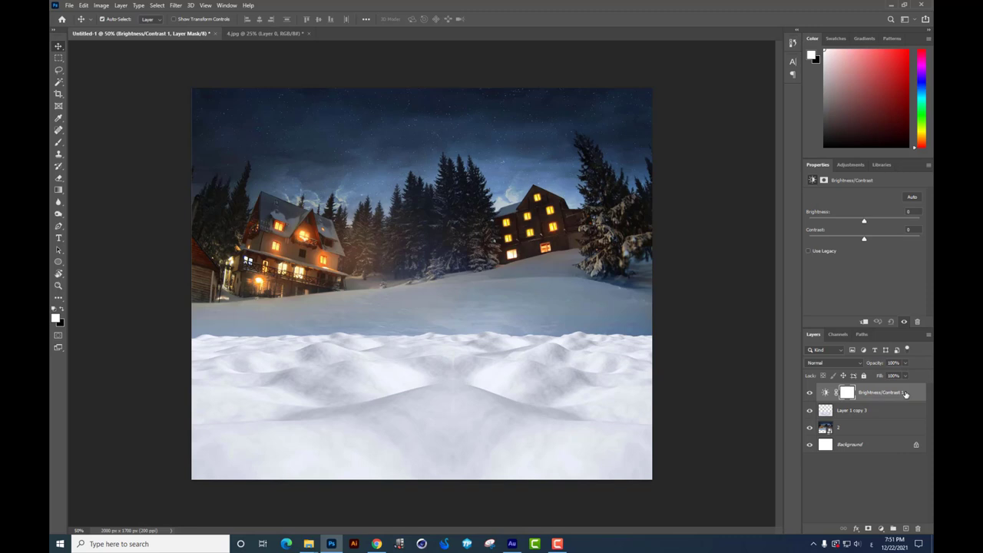
alt+click(832, 405)
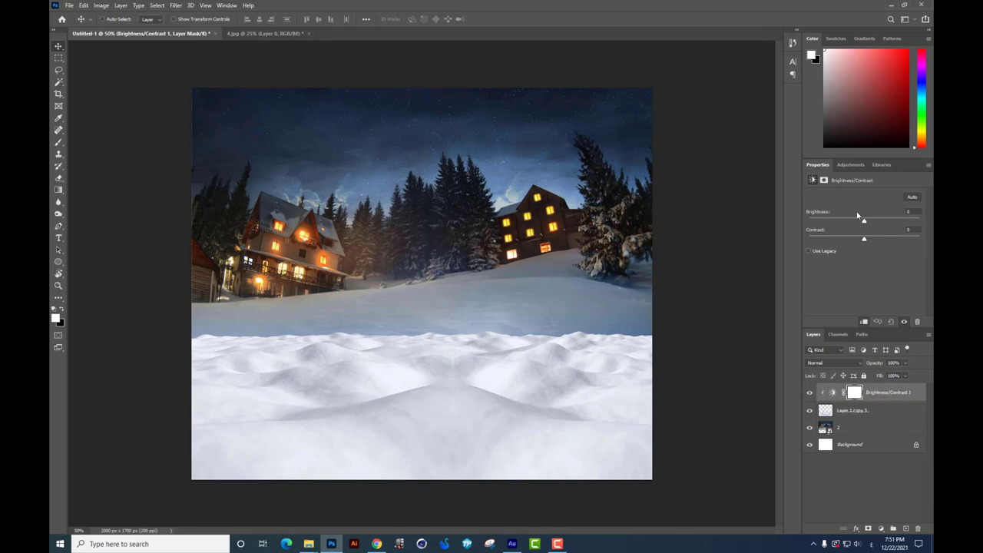
mouse_move(858, 217)
mouse_down()
mouse_move(843, 219)
mouse_move(840, 241)
mouse_move(862, 239)
mouse_move(829, 223)
mouse_up()
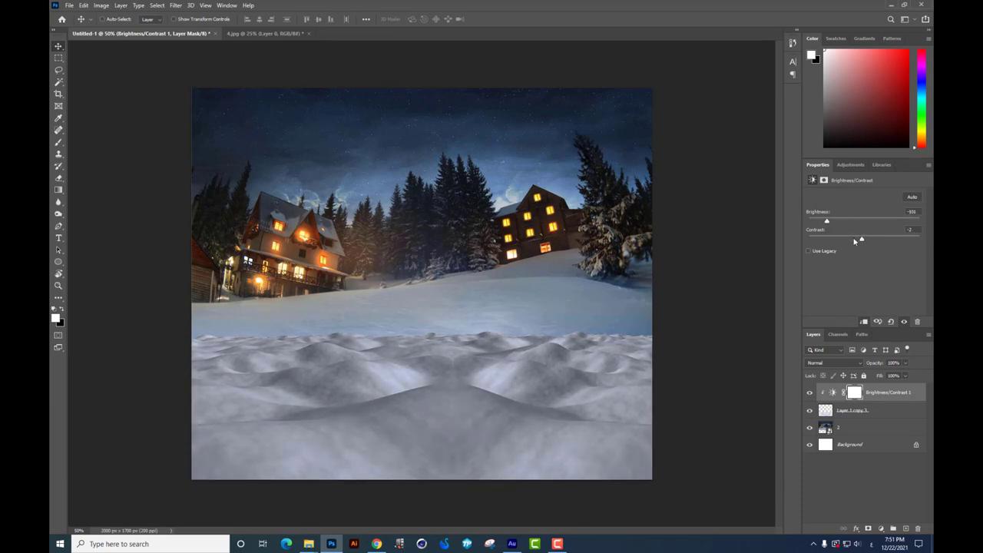
drag(850, 241, 880, 241)
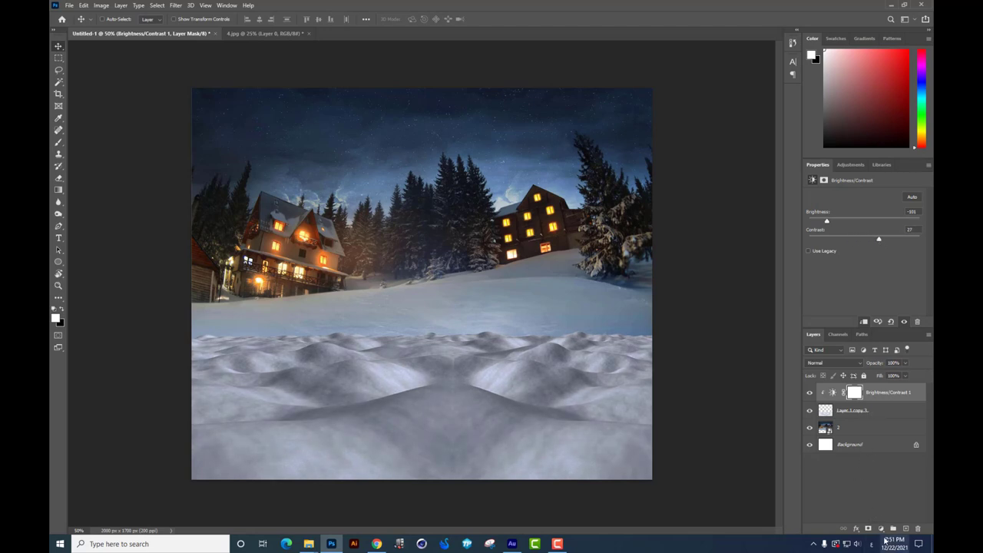
Add a clipped Color Balance (midtones −23, +5, −3) and merge everything into Color Balance 1
click(881, 528)
click(882, 450)
click(863, 321)
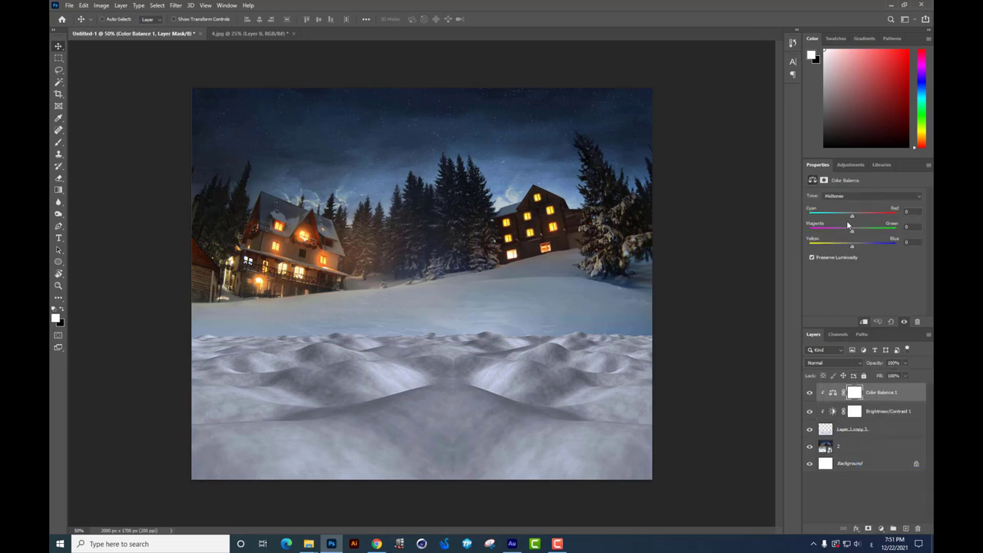
mouse_move(851, 216)
mouse_down()
mouse_move(860, 220)
mouse_move(843, 233)
mouse_up()
drag(849, 233, 853, 234)
shift+click(865, 430)
key(ctrl+e)
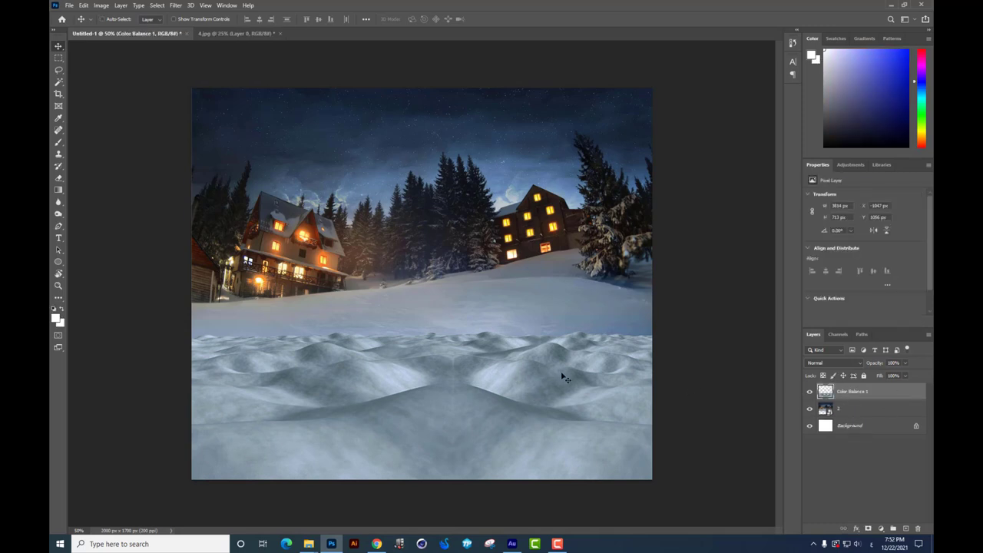
Erase the snow's top edge with a smaller soft round Eraser at 40% flow, then duplicate the layer
key(e)
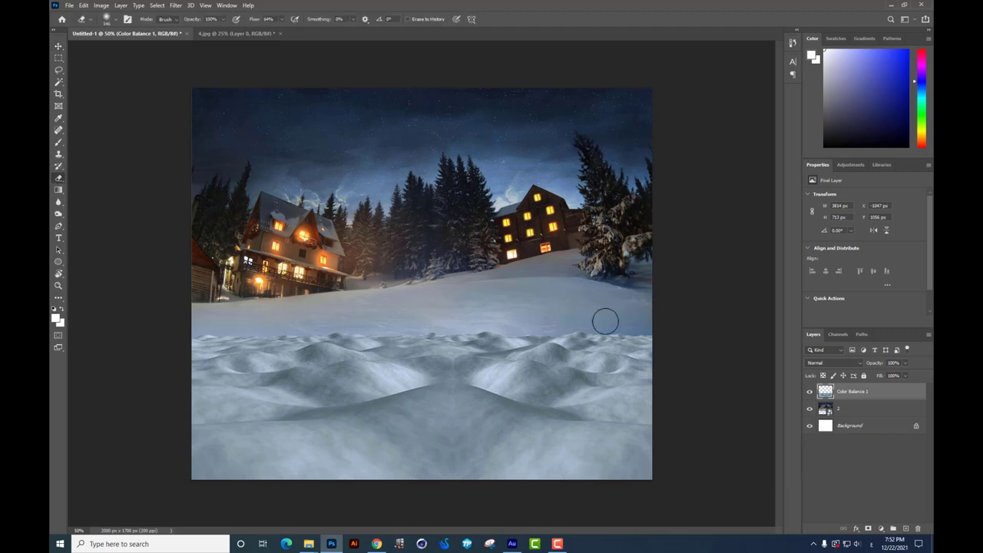
right_click(605, 321)
click(282, 19)
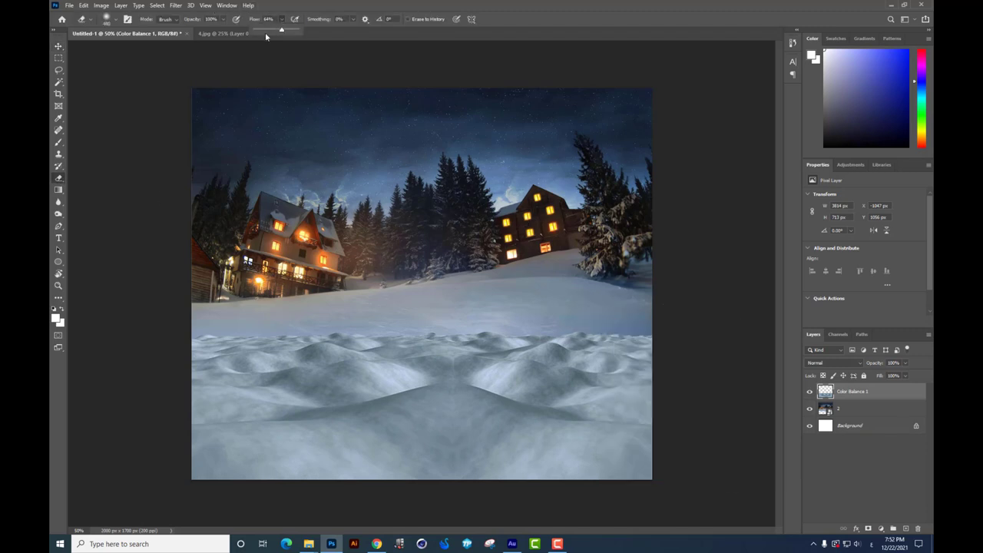
click(270, 30)
right_click(603, 301)
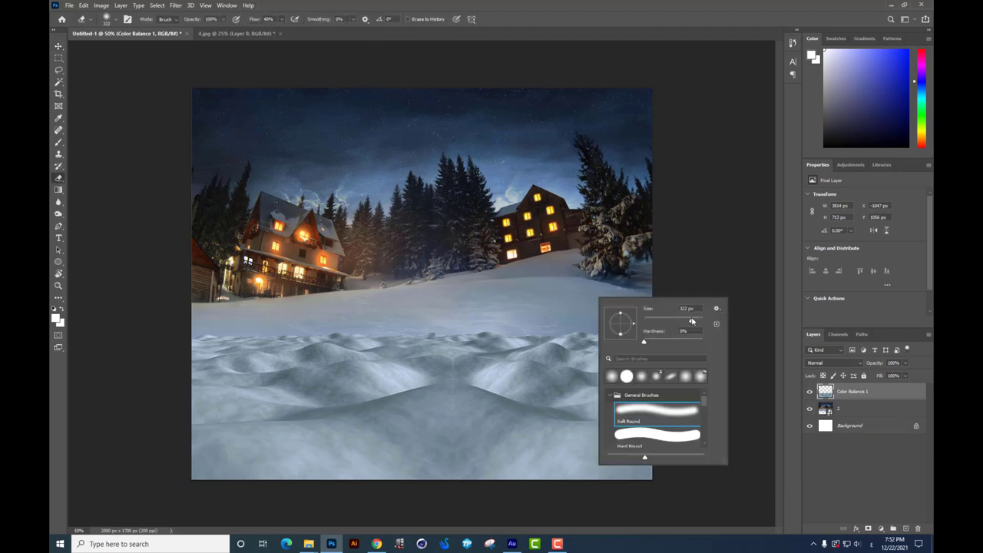
drag(692, 321, 667, 321)
click(590, 307)
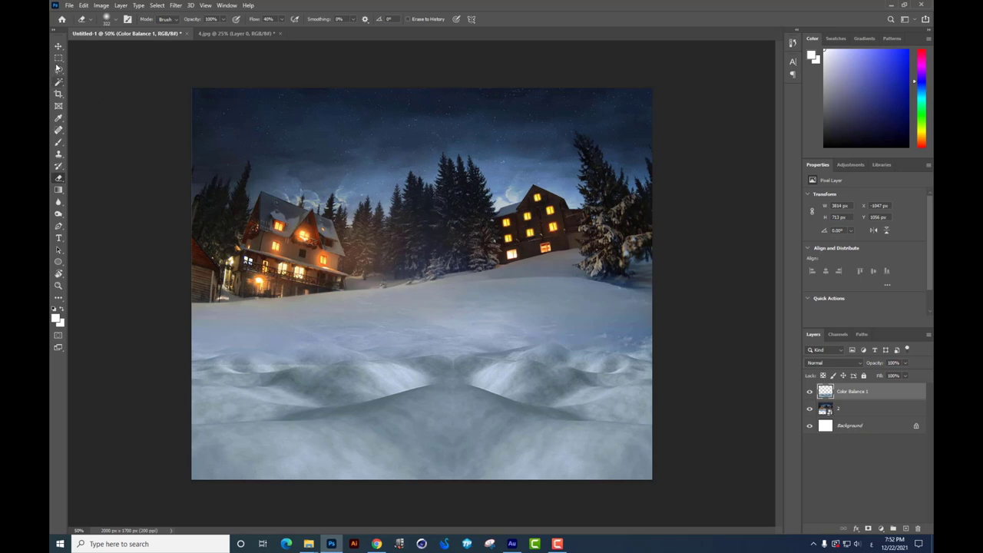
key(v)
key(ctrl+z)
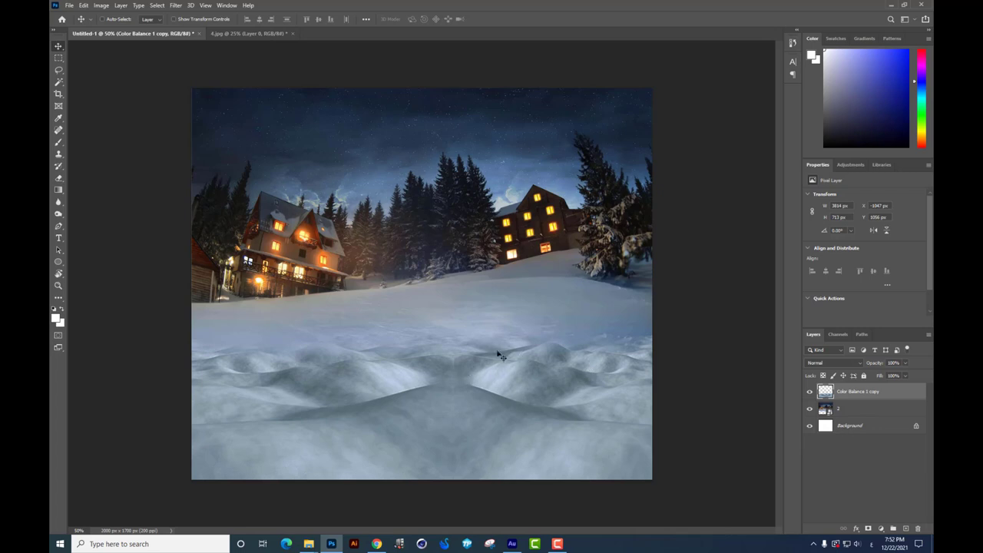
Add a Brightness/Contrast adjustment on Color Balance 1 copy with contrast −20 and brightness 4
click(880, 529)
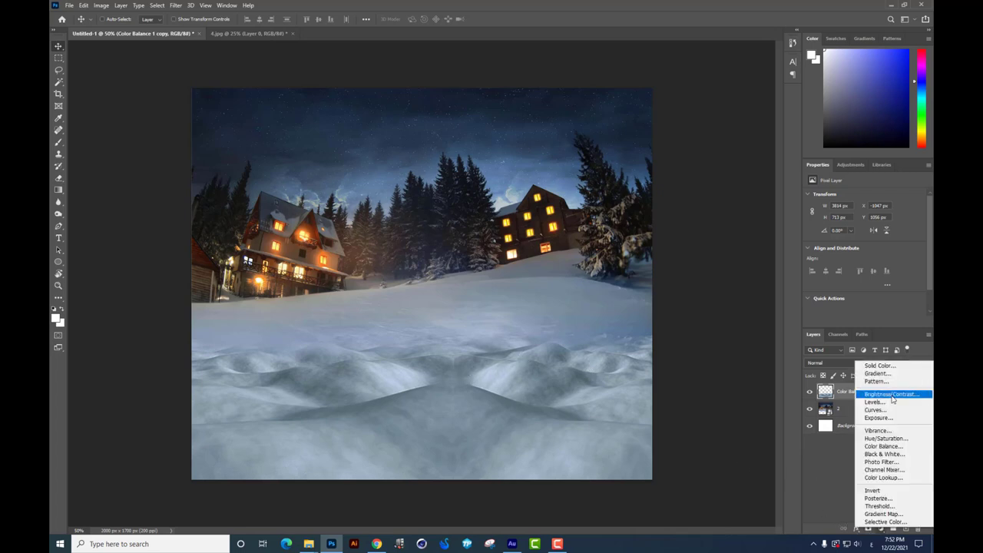
click(881, 394)
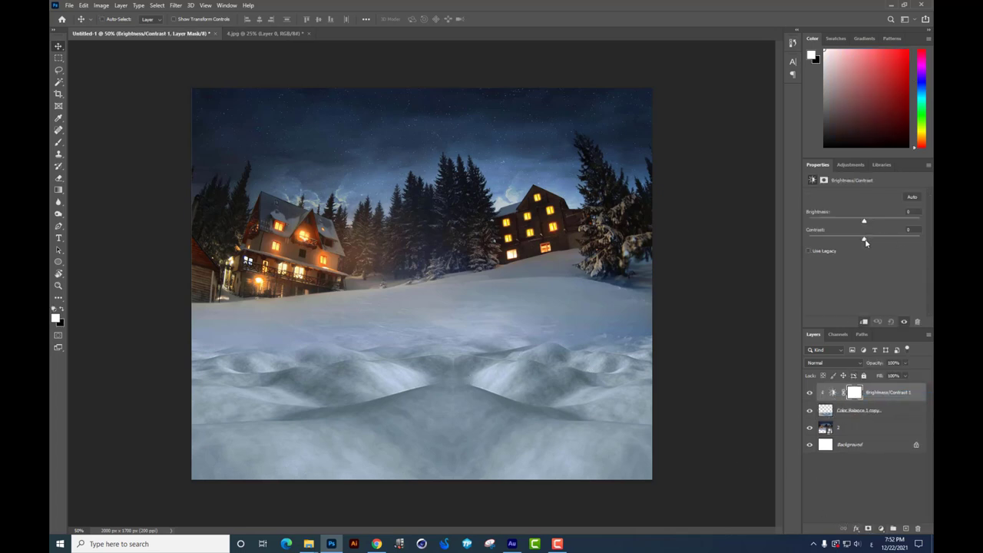
mouse_move(865, 242)
mouse_down()
mouse_move(881, 239)
mouse_move(854, 223)
mouse_up()
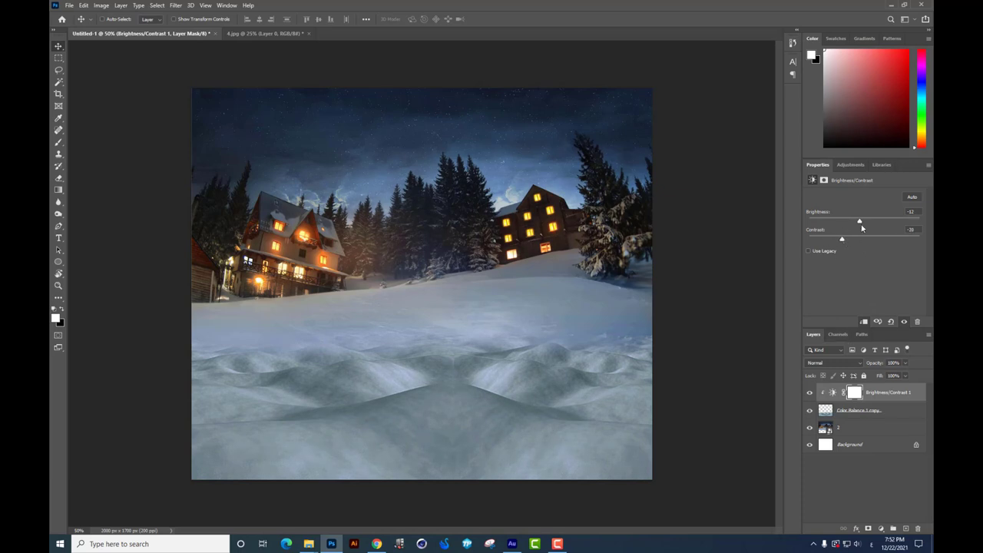
drag(860, 222, 866, 226)
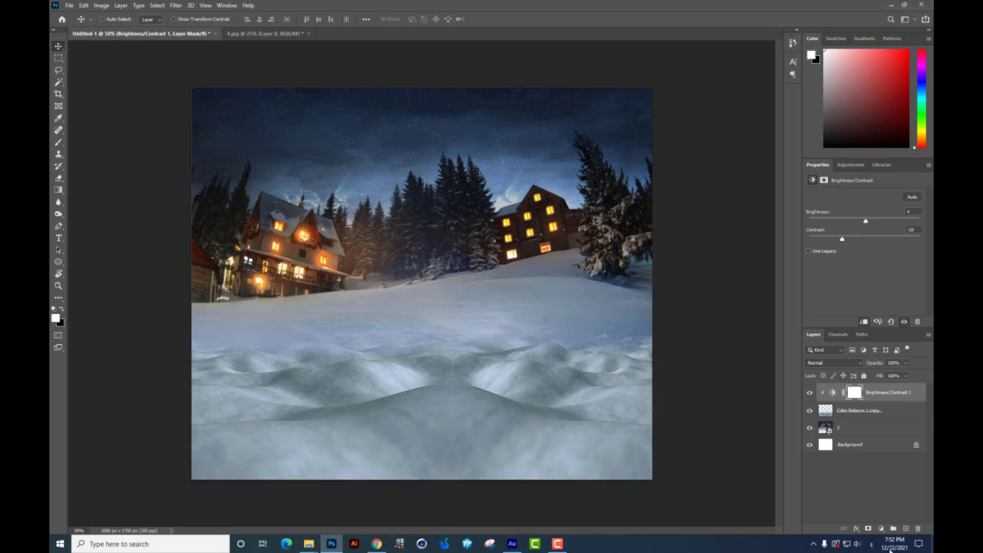
click(881, 529)
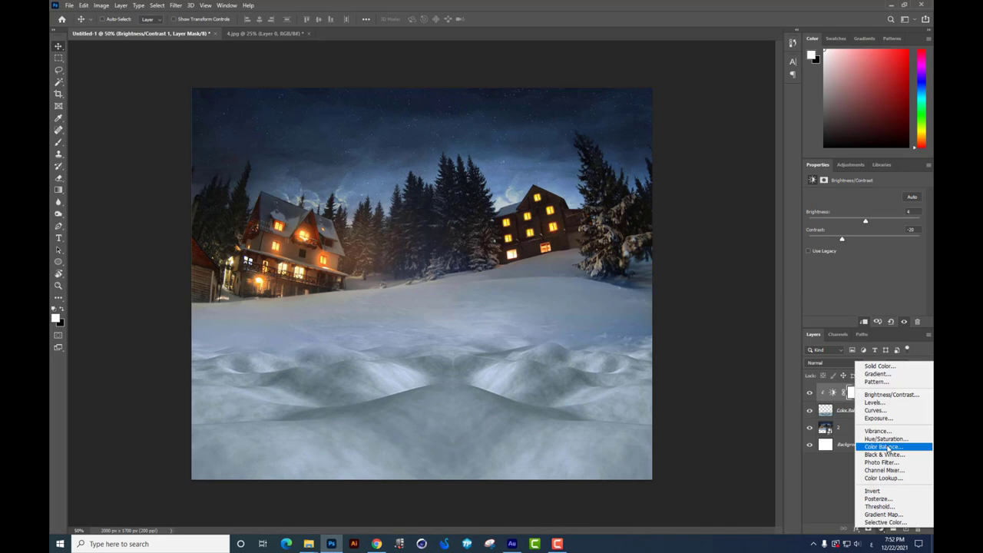
Add a Color Balance adjustment pushing Cyan-Red toward red and compare it on and off
click(889, 447)
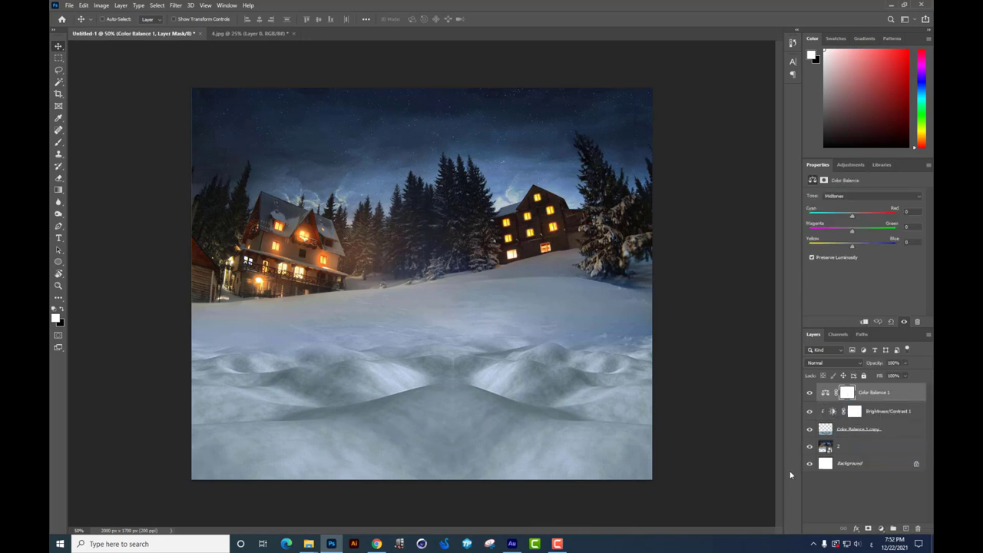
mouse_move(853, 215)
mouse_down()
mouse_move(861, 218)
mouse_move(844, 234)
mouse_up()
drag(858, 220, 861, 221)
click(810, 392)
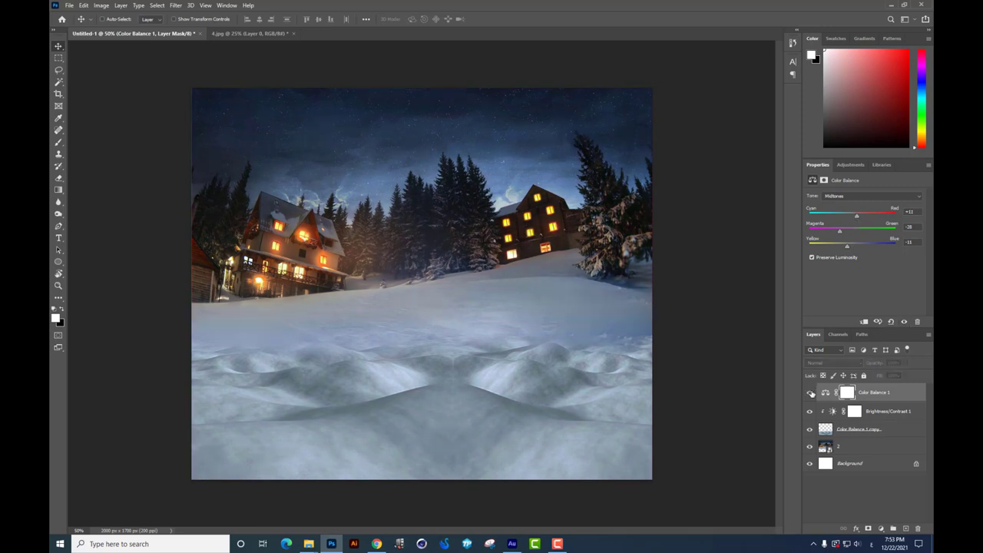
click(810, 392)
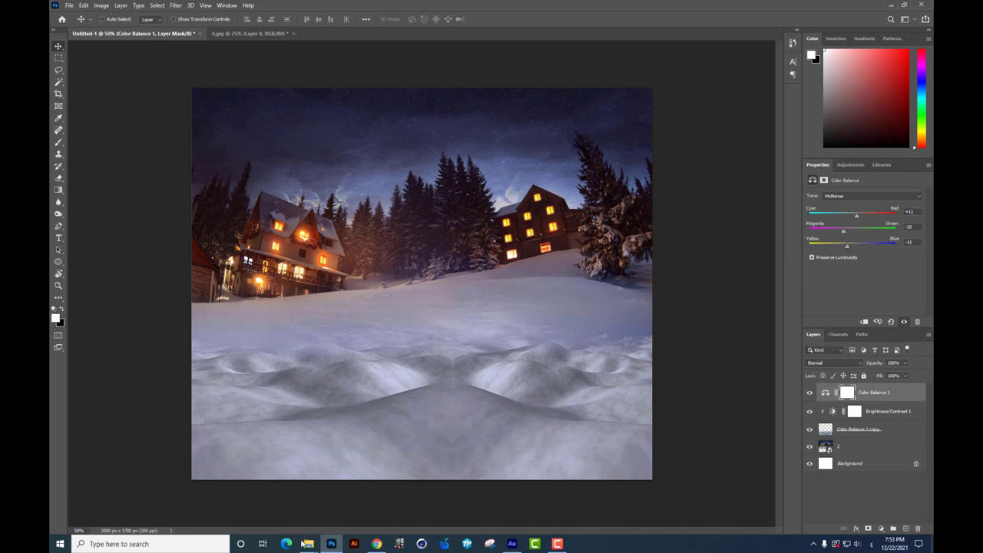
Open the Santa sack image 3.jpg in Photoshop from the source folder
click(349, 491)
click(595, 186)
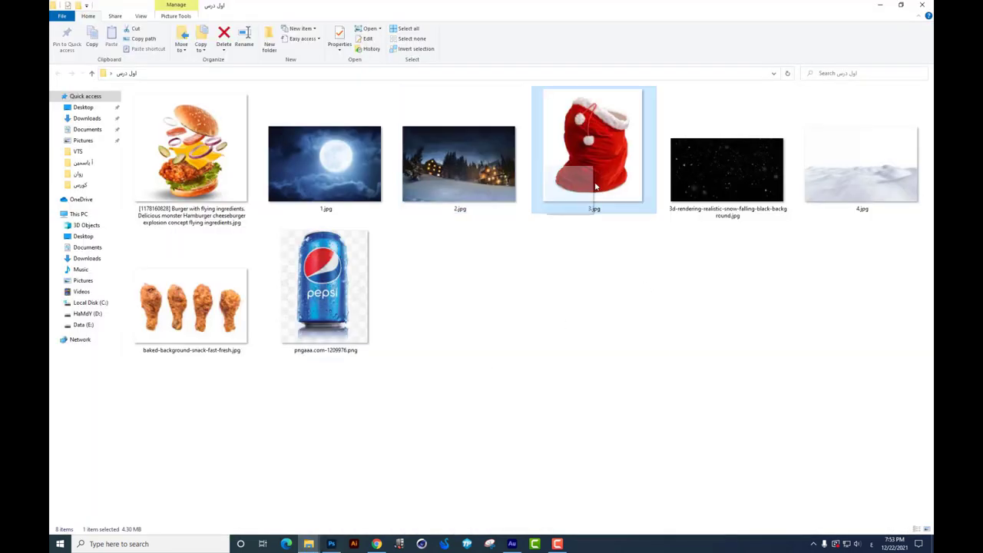
mouse_move(595, 186)
mouse_down()
mouse_move(336, 545)
mouse_move(614, 33)
mouse_up()
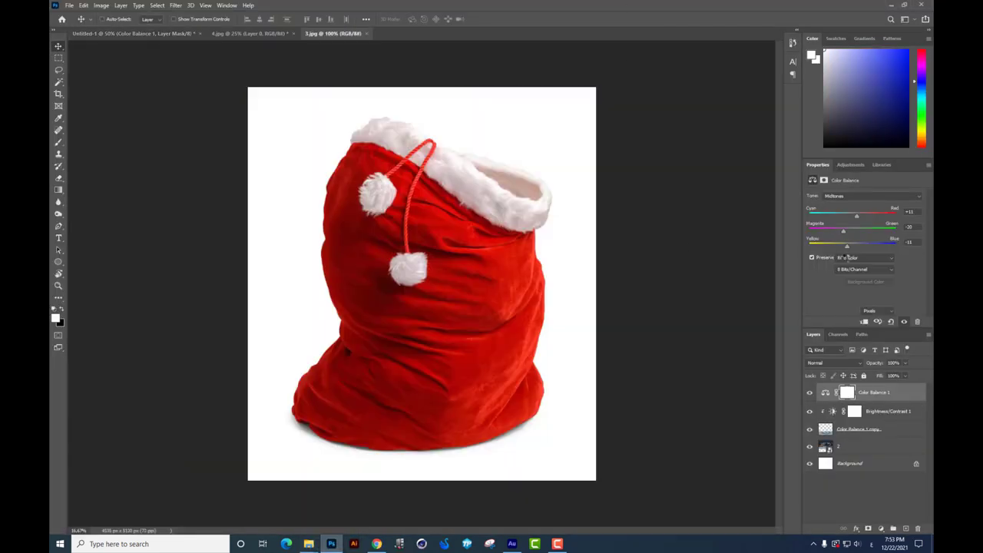
Cut the sack out of its white background with the Remove background quick action
click(250, 6)
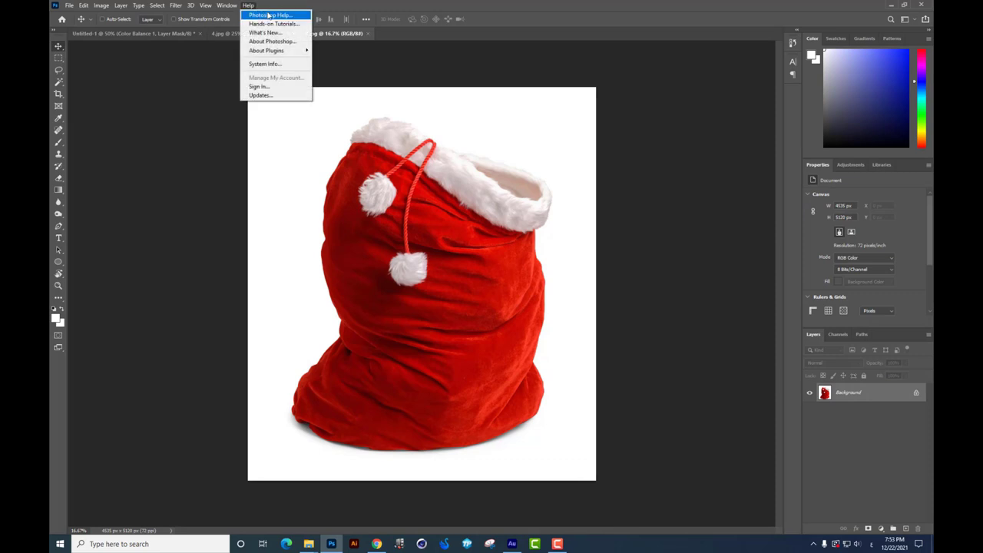
click(289, 17)
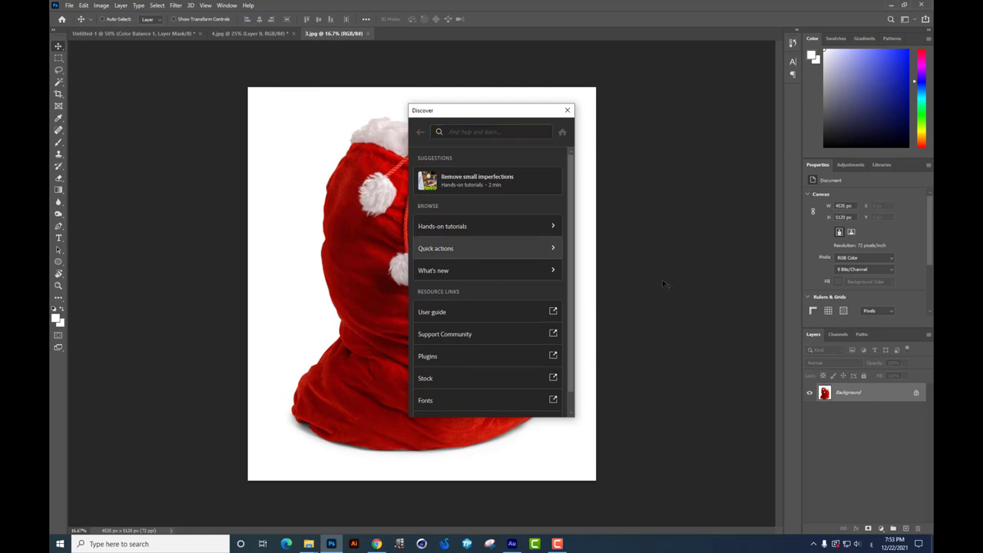
click(424, 251)
click(492, 215)
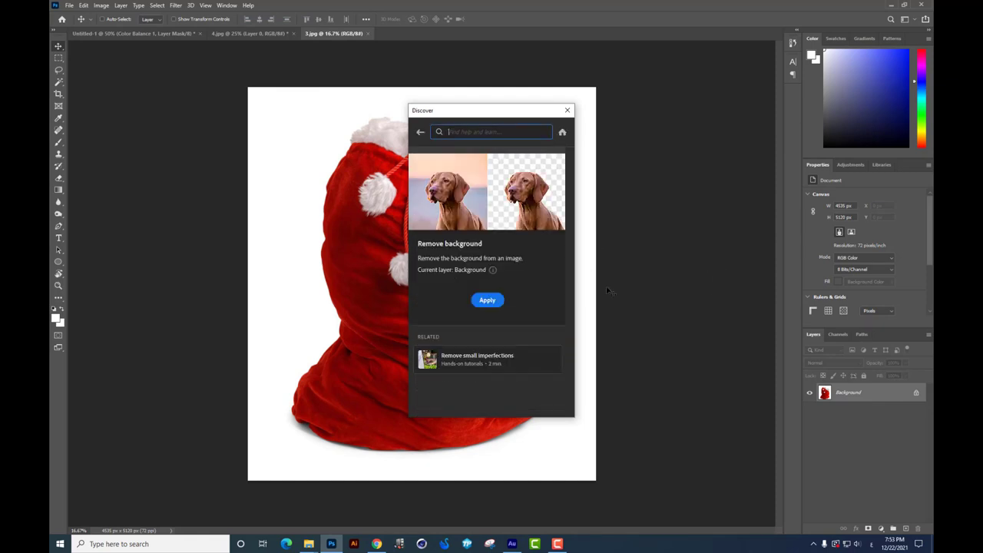
click(489, 300)
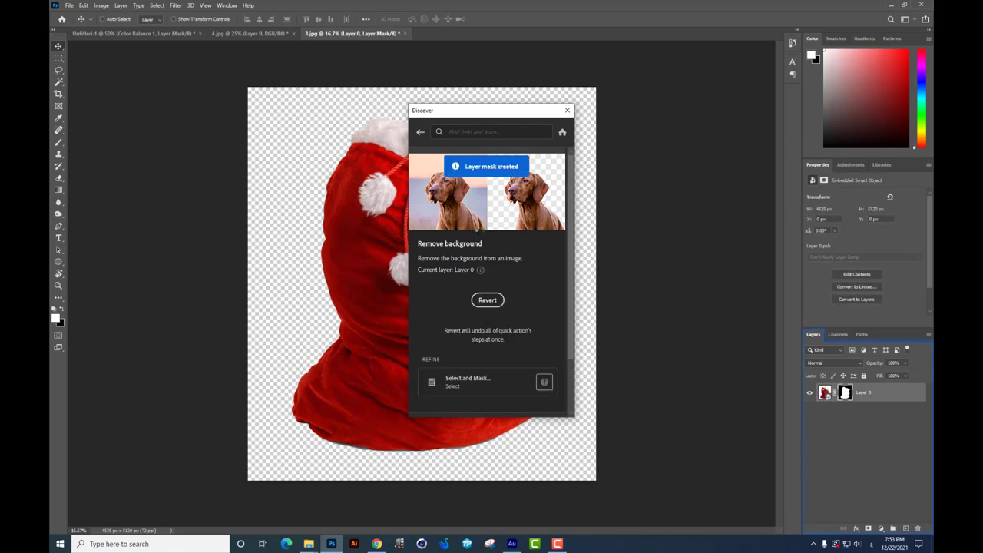
click(573, 112)
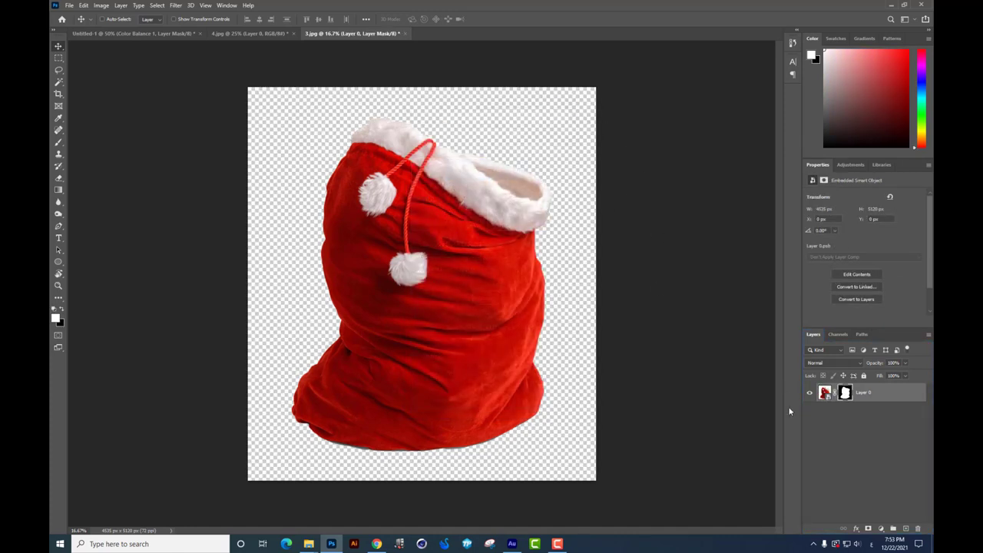
Convert the sack layer to a smart object and scale it down to about 43%
right_click(892, 395)
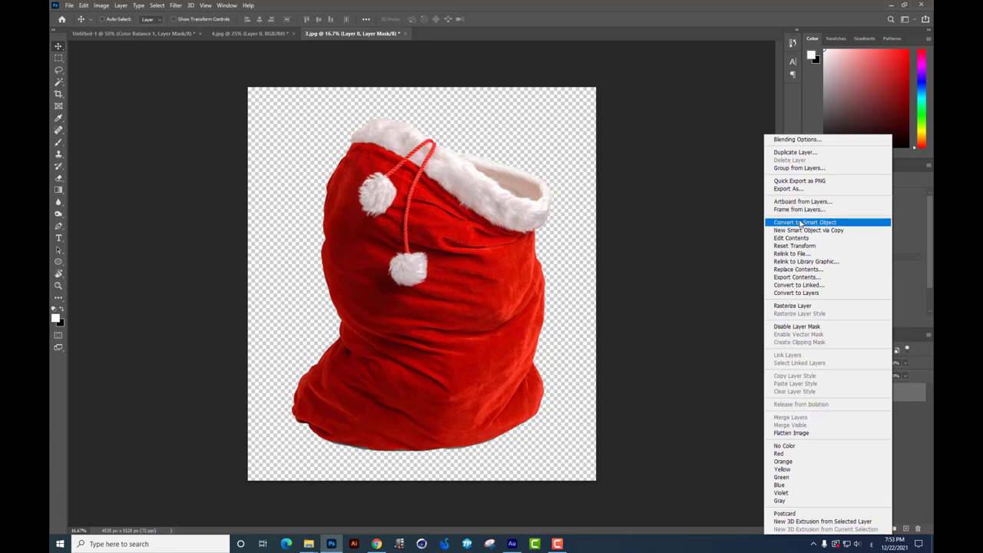
click(507, 152)
key(ctrl+t)
drag(554, 115, 478, 211)
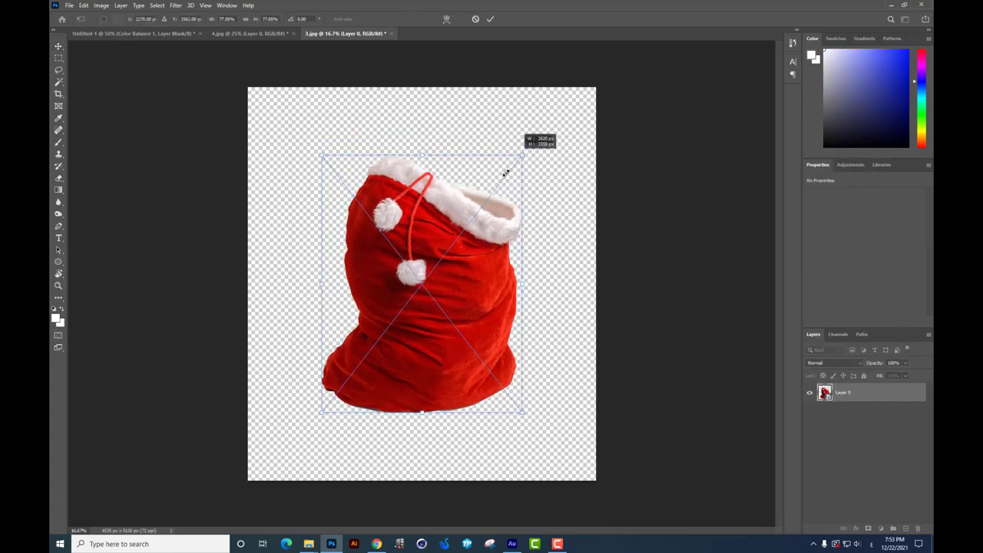
key(Return)
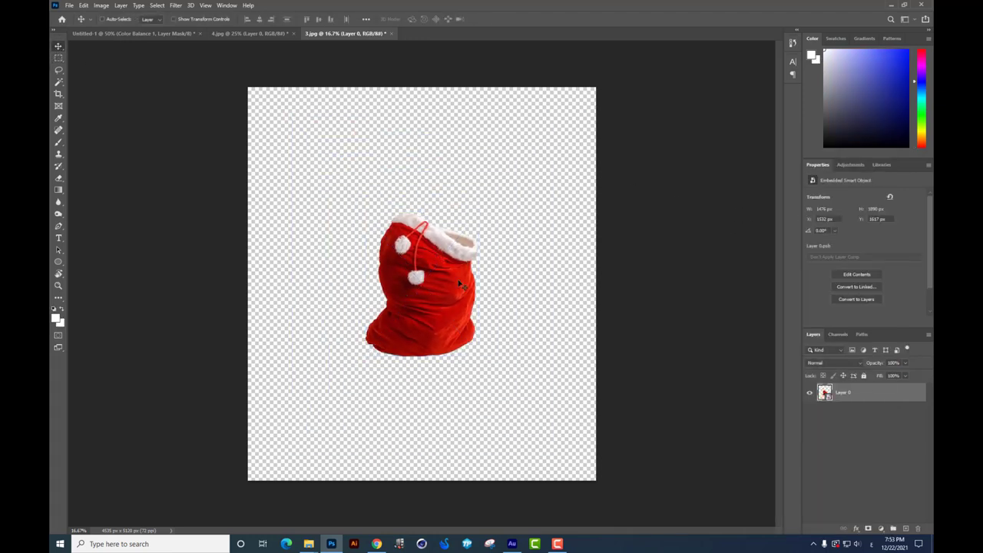
Bring the sack into Untitled-1, scale it down and centre it above the snowy foreground
mouse_move(374, 267)
mouse_down()
mouse_move(261, 50)
mouse_move(439, 259)
mouse_move(185, 60)
mouse_move(558, 75)
mouse_move(480, 172)
mouse_up()
key(ctrl+t)
mouse_move(431, 220)
mouse_down()
mouse_move(468, 275)
mouse_move(480, 204)
mouse_up()
key(Return)
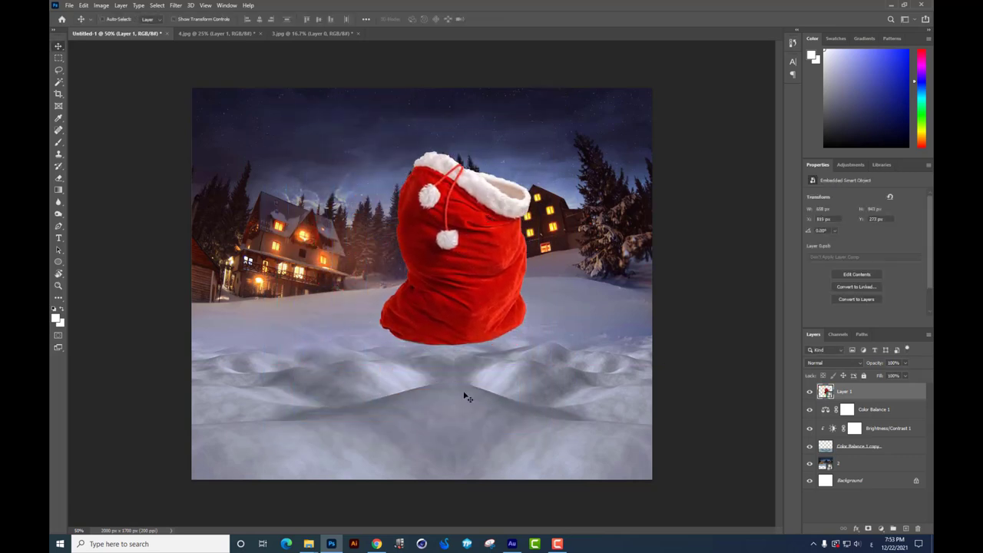
mouse_move(479, 296)
mouse_down()
mouse_move(466, 374)
mouse_move(480, 305)
mouse_up()
Paint a test blue stroke with a hard round brush on a new layer, then delete that layer
click(59, 142)
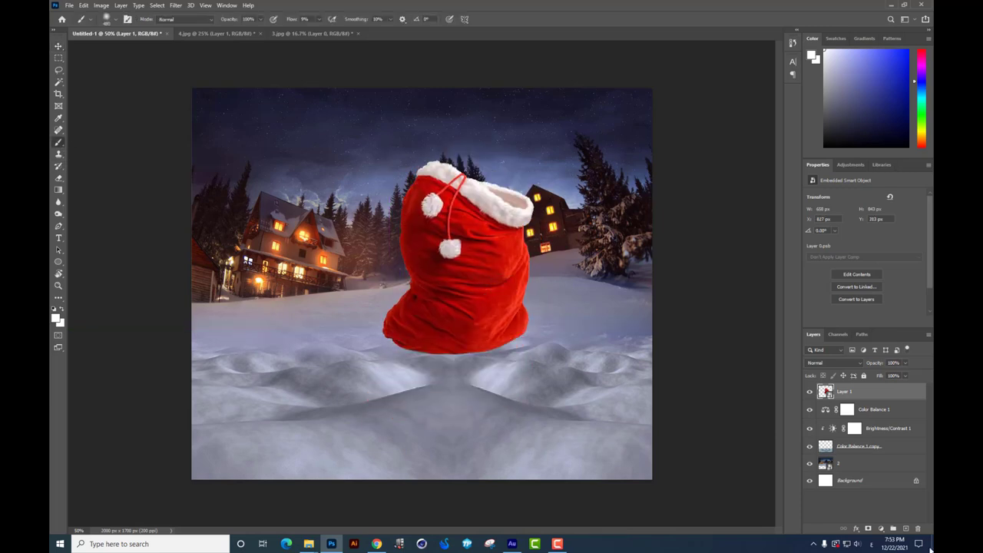
click(906, 529)
right_click(566, 324)
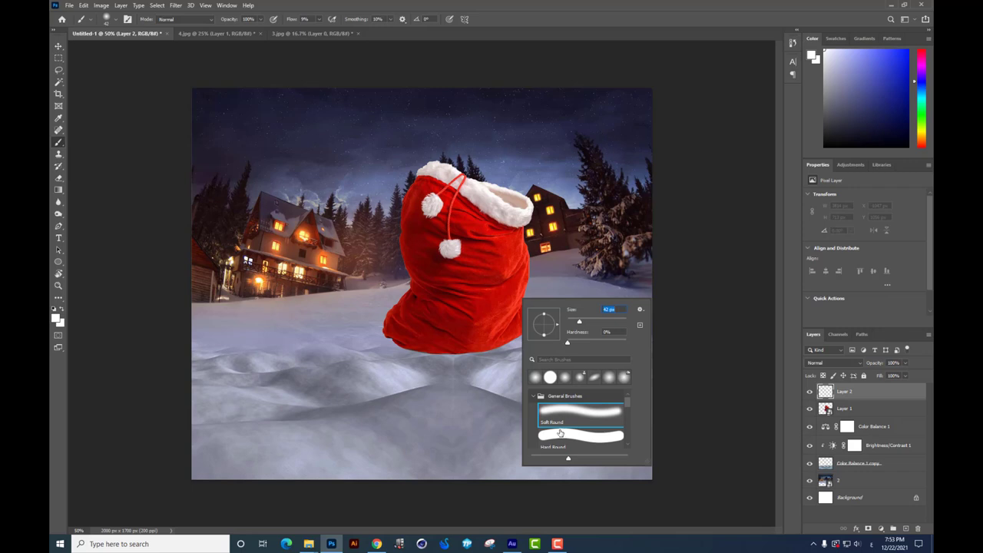
click(560, 433)
key(Return)
key(x)
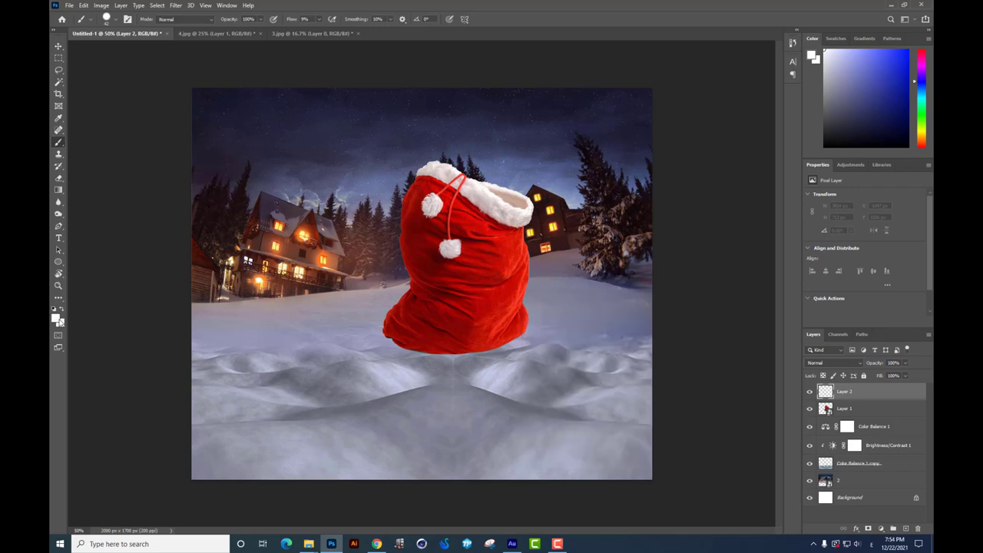
click(56, 319)
click(677, 374)
click(770, 371)
mouse_move(323, 413)
mouse_down()
mouse_move(606, 428)
mouse_move(316, 401)
mouse_up()
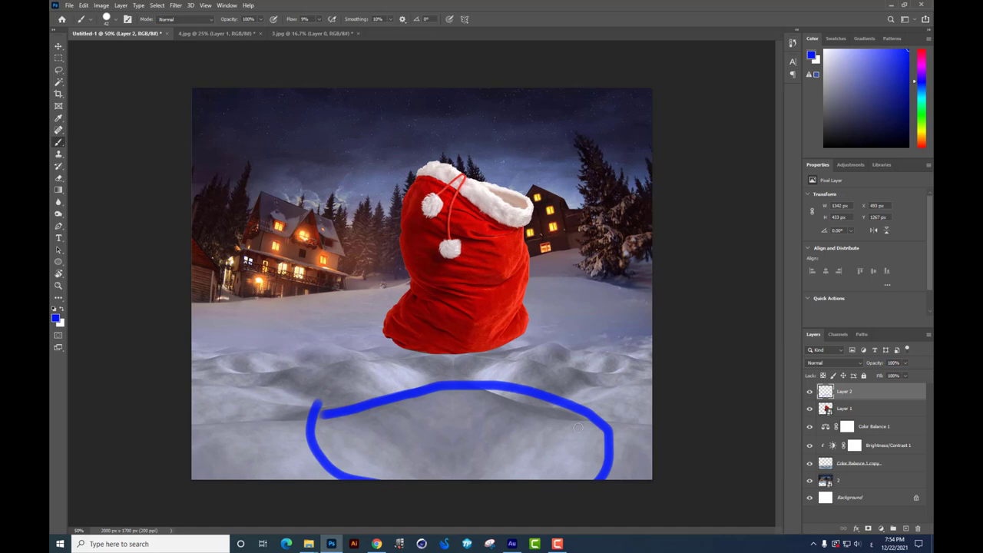
key(Delete)
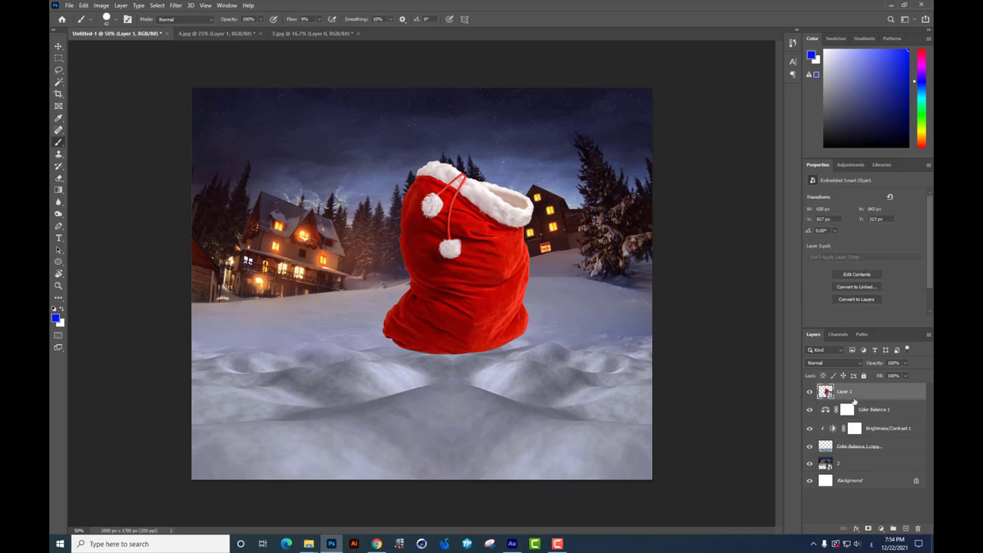
Hide the sack, merge Brightness/Contrast 1 down, and zoom to 100% on the dune
click(810, 392)
click(876, 428)
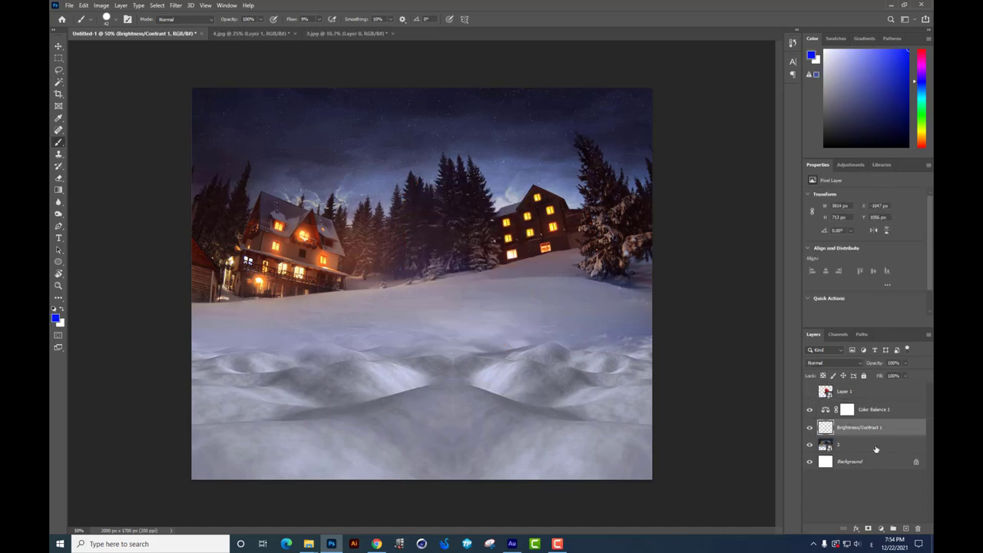
key(ctrl+e)
key(ctrl+plus)
key(ctrl+plus)
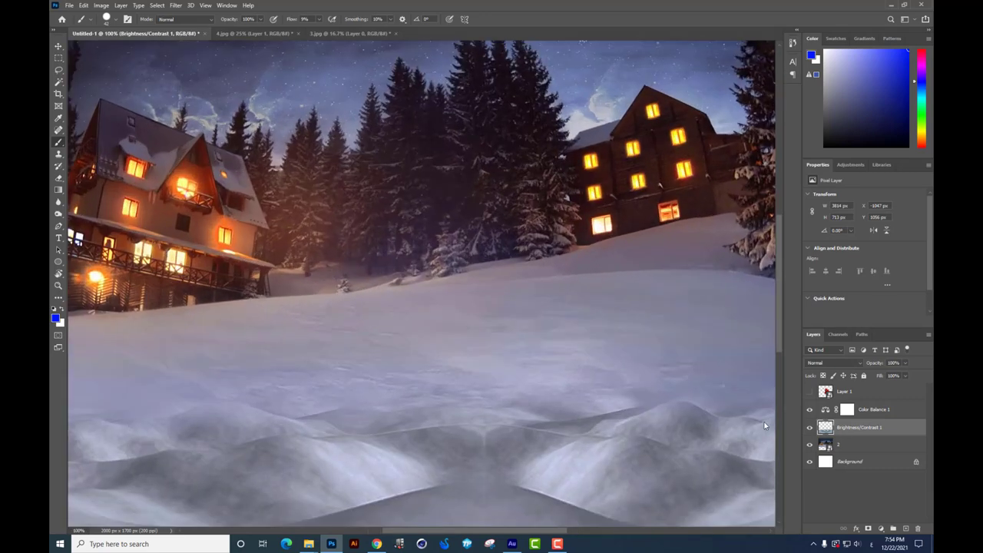
scroll(620, 311, down, 3)
scroll(604, 272, down, 2)
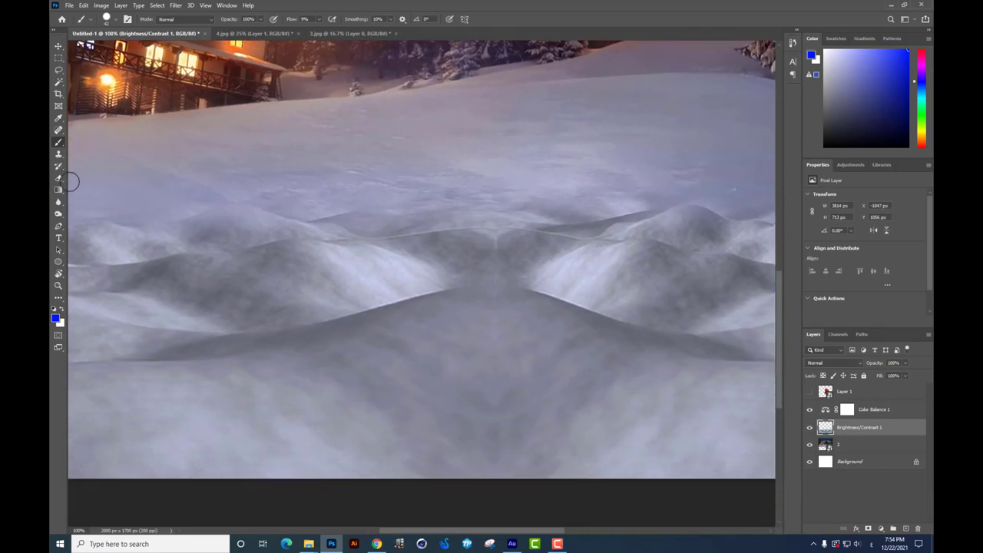
Trace a closed Pen path along the front dune's ridge and around its lower area
click(58, 225)
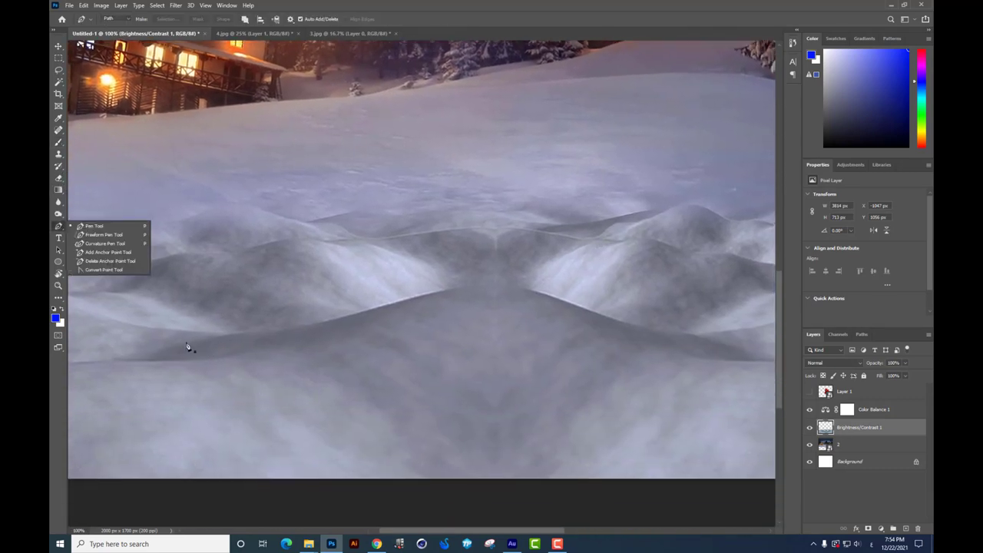
click(227, 334)
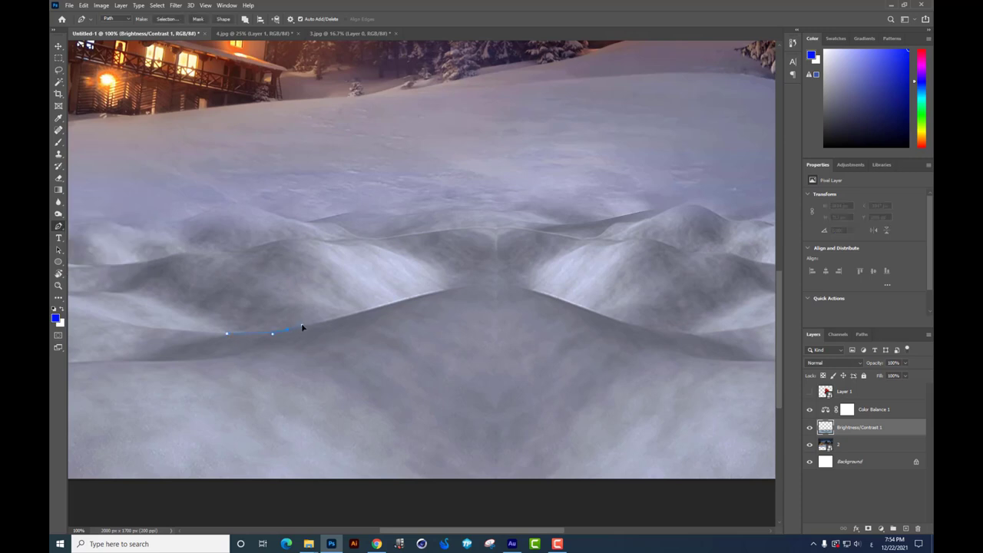
click(302, 326)
drag(436, 292, 458, 285)
click(732, 336)
scroll(733, 308, down, 1)
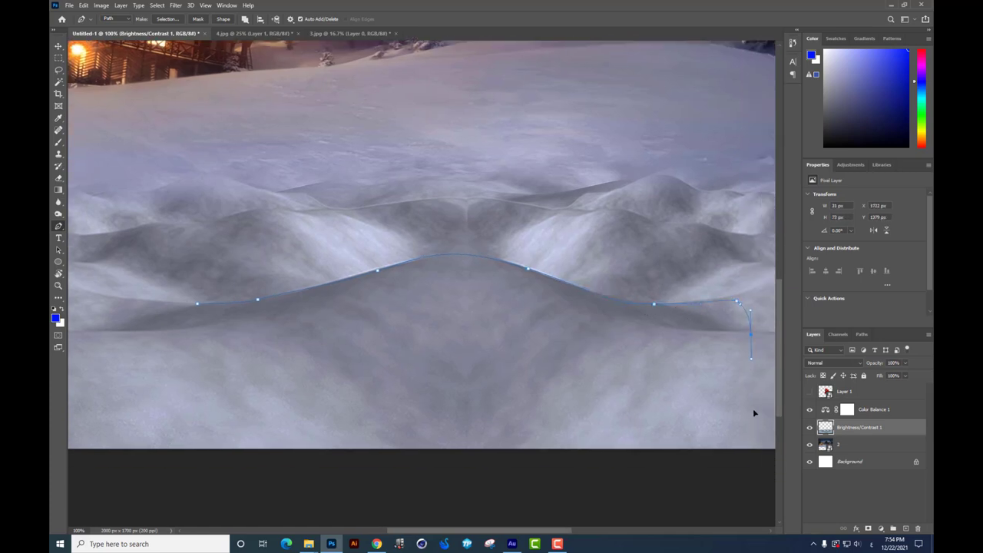
click(751, 446)
click(593, 448)
click(508, 465)
click(296, 421)
click(211, 348)
click(224, 247)
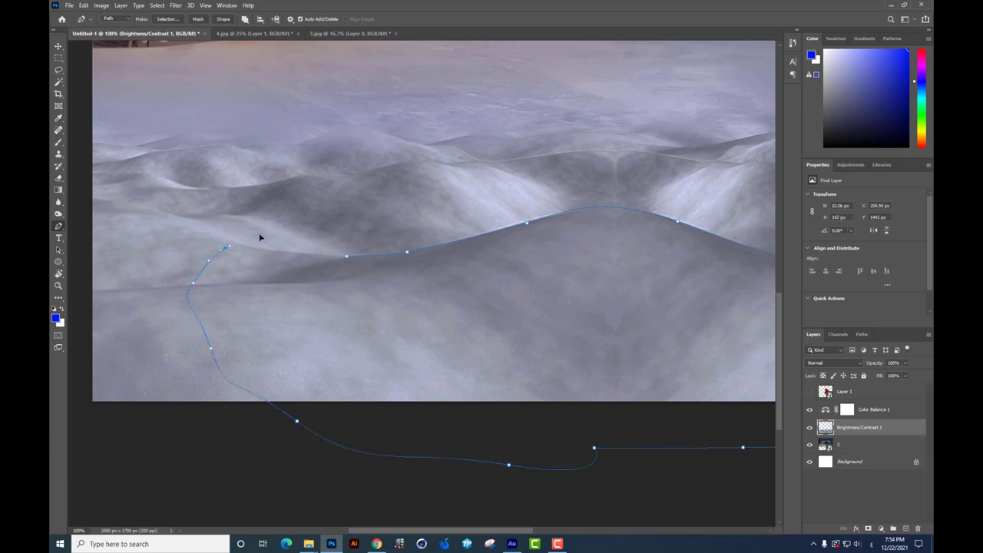
key(Return)
drag(557, 242, 530, 239)
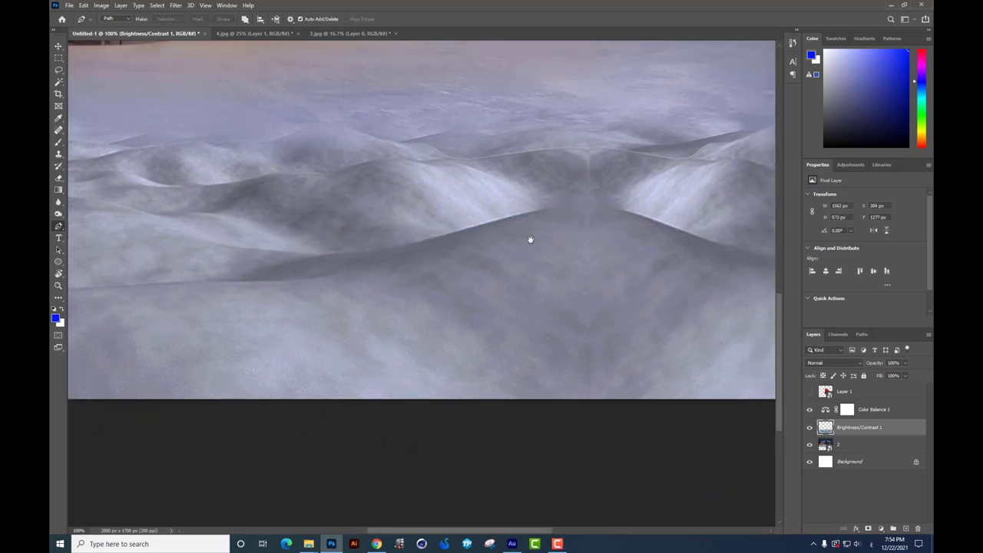
Turn the path into a selection, copy the dune to Layer 2, and shift it slightly up
key(ctrl+Return)
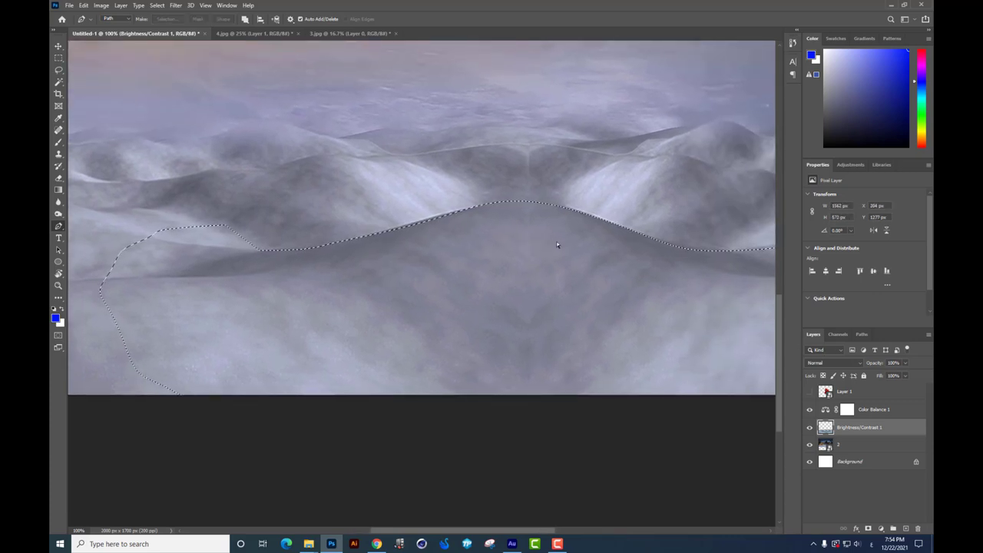
key(ctrl+j)
key(v)
mouse_move(557, 245)
mouse_down()
mouse_move(574, 216)
mouse_move(536, 215)
mouse_up()
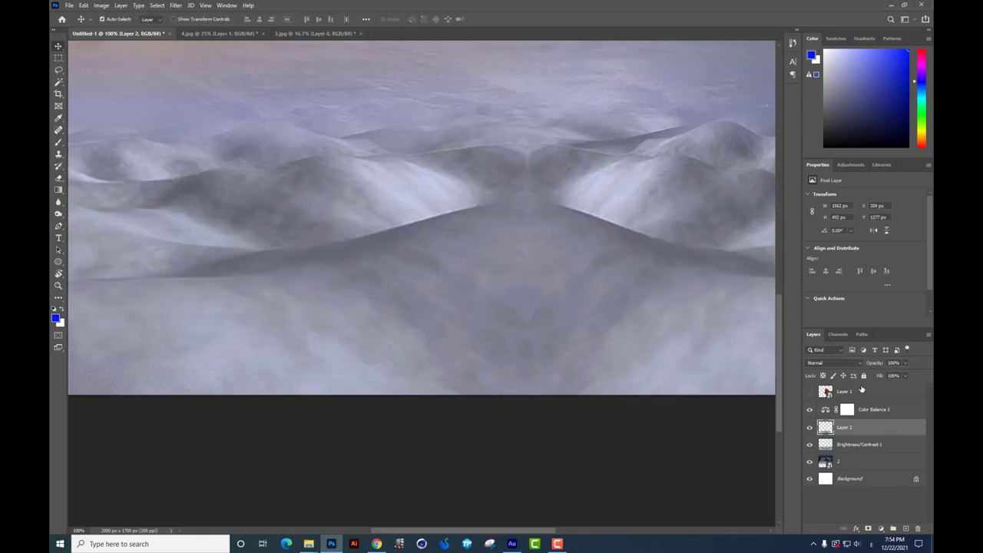
Show the sack again and move Layer 1 below Layer 2 so it sits behind the dune
click(809, 391)
key(ctrl+minus)
key(ctrl+minus)
click(493, 299)
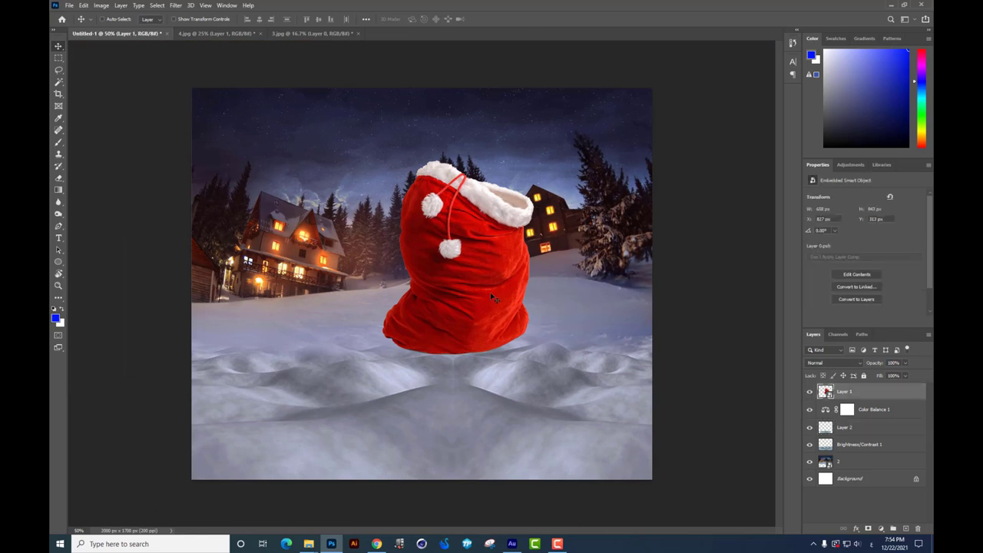
drag(494, 300, 486, 333)
drag(850, 439, 848, 436)
drag(523, 311, 525, 338)
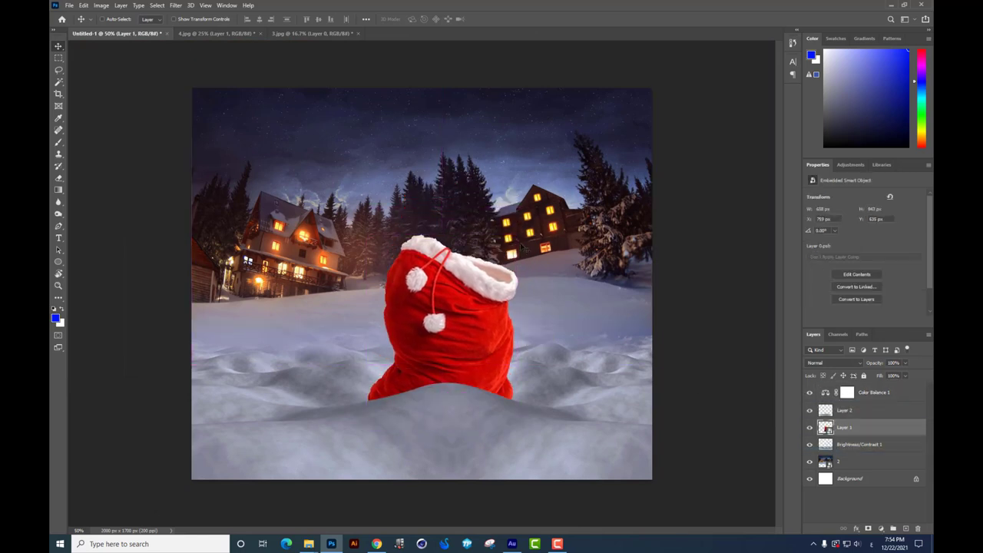
Scale the sack down slightly and sink it lower into the dune
key(ctrl+t)
drag(525, 231, 513, 240)
drag(459, 264, 462, 286)
key(Return)
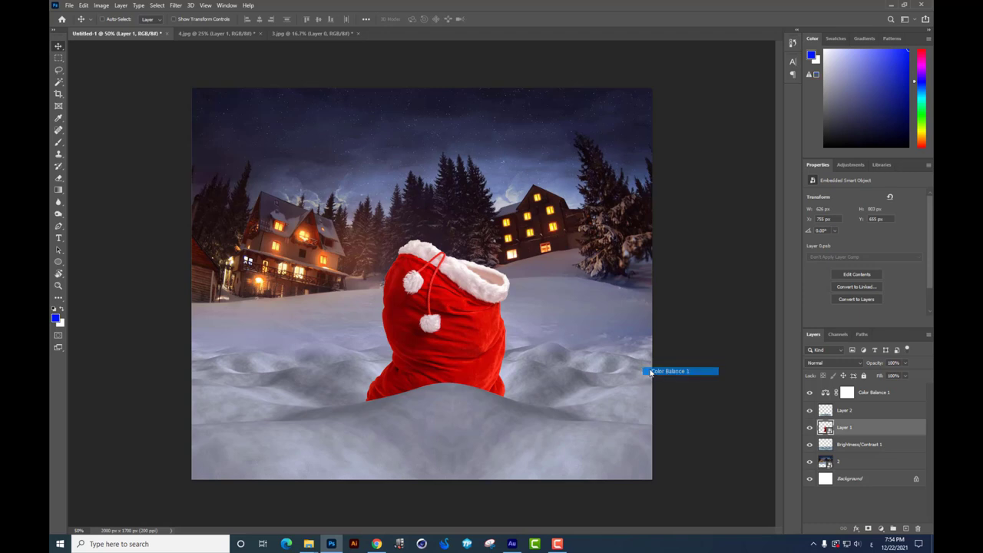
Reselect the sack layer and fine-tune its size, tilt and position in the dune
key(alt+bracketright)
key(alt+bracketright)
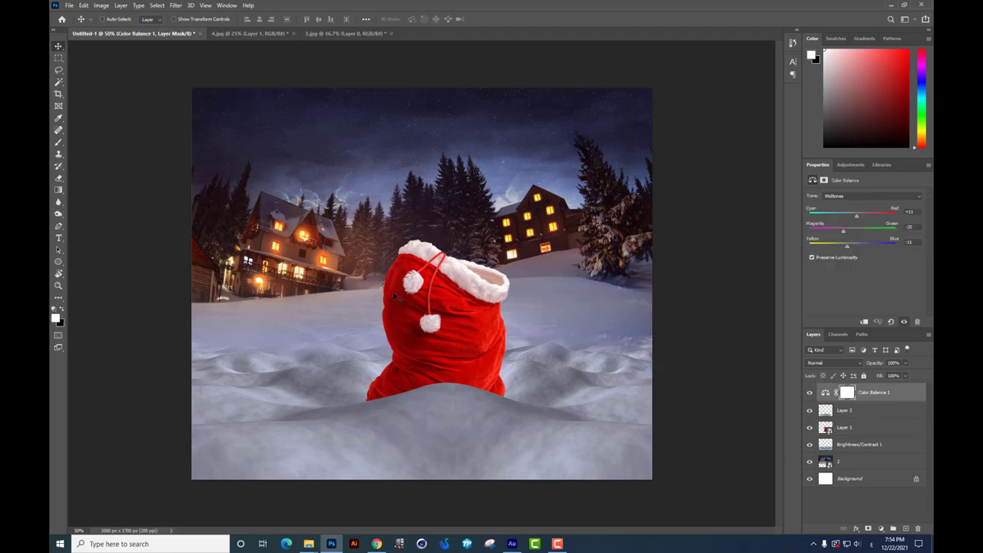
right_click(433, 304)
right_click(447, 304)
click(476, 317)
drag(498, 291, 491, 294)
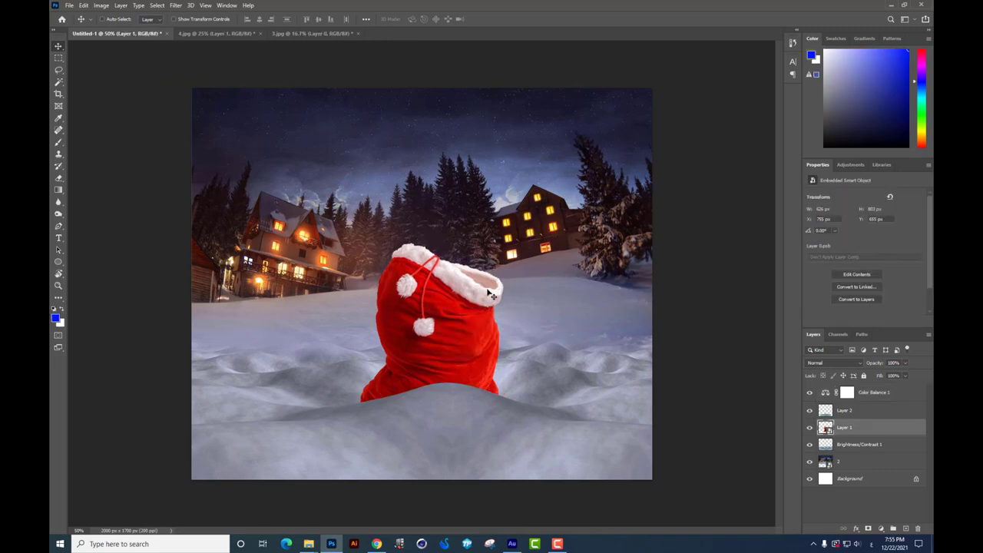
key(ctrl+t)
drag(519, 235, 508, 230)
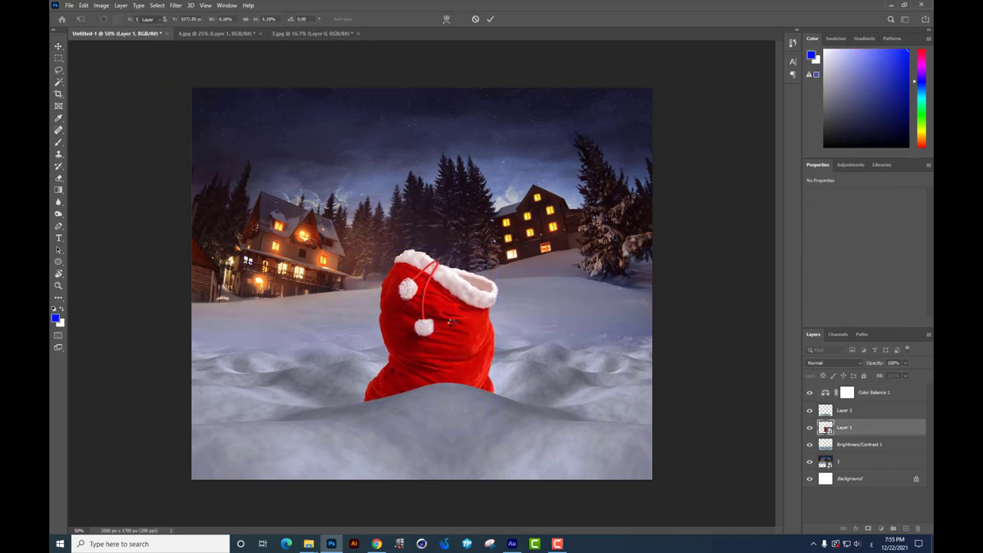
key(Return)
drag(452, 321, 455, 331)
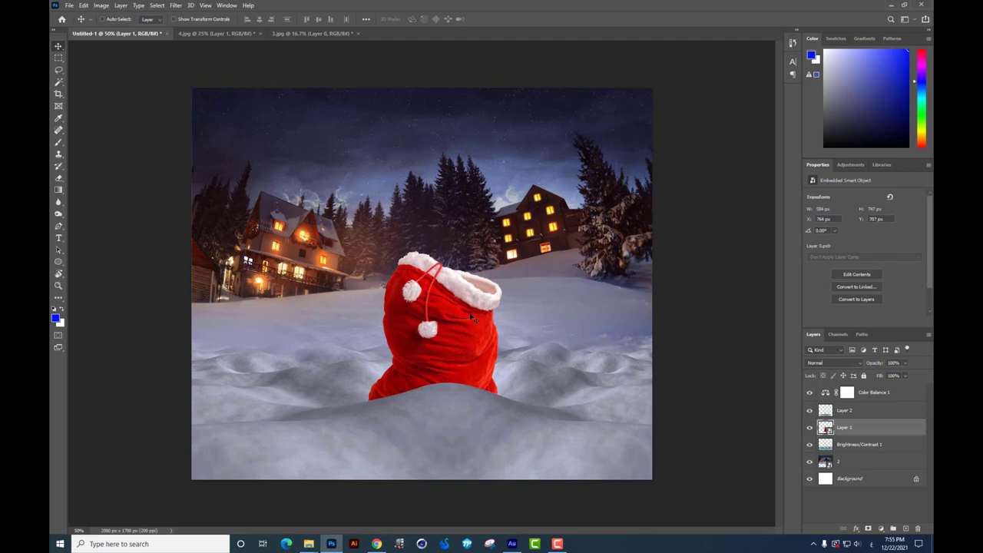
Switch over to File Explorer showing the source image folder
right_click(453, 312)
click(475, 331)
scroll(563, 345, up, 2)
key(alt+Tab)
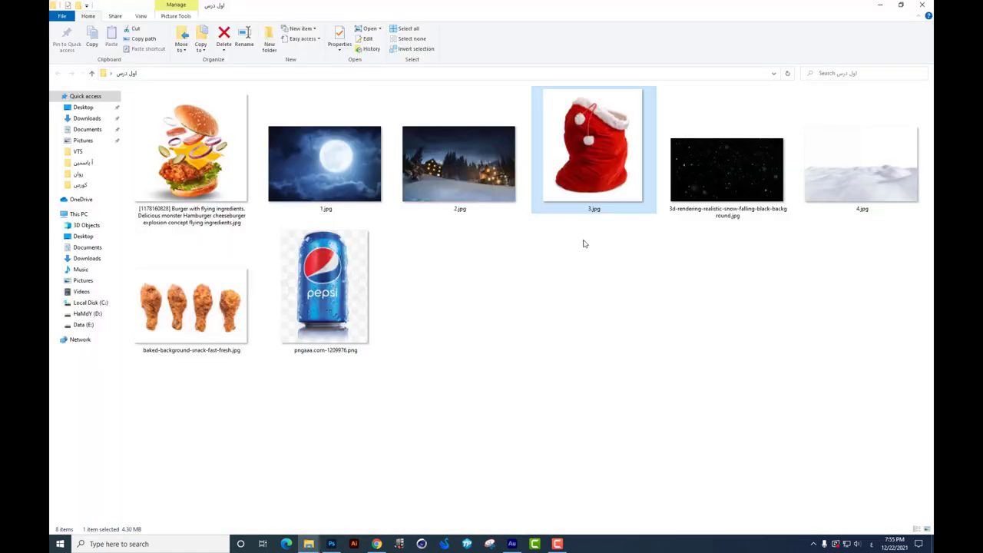
Select the burger image in the source folder, deselect it, and return to Photoshop
key(Home)
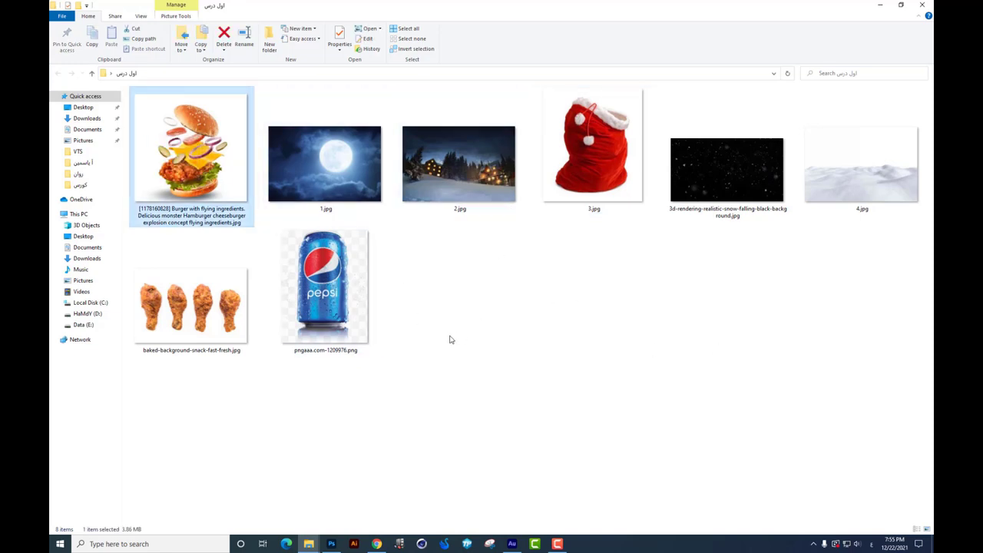
click(676, 307)
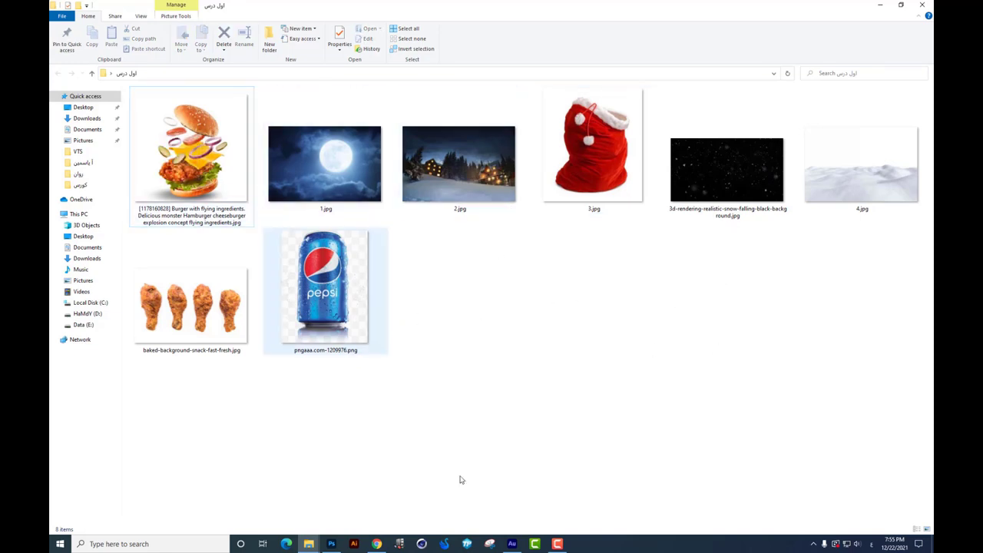
click(330, 544)
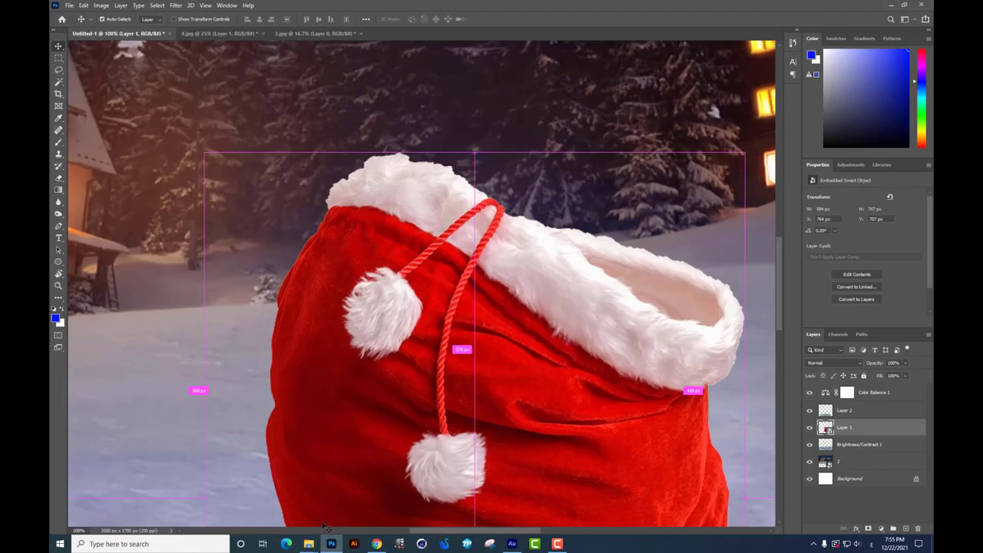
Zoom to 300% on the sack and begin a Pen path curving along the fur rim
key(ctrl+plus)
drag(675, 376, 482, 364)
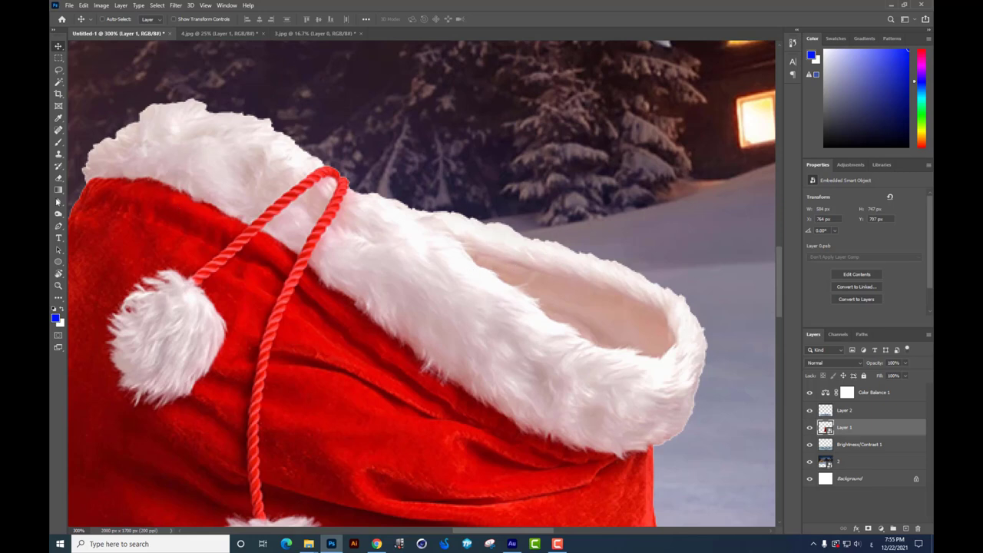
click(59, 227)
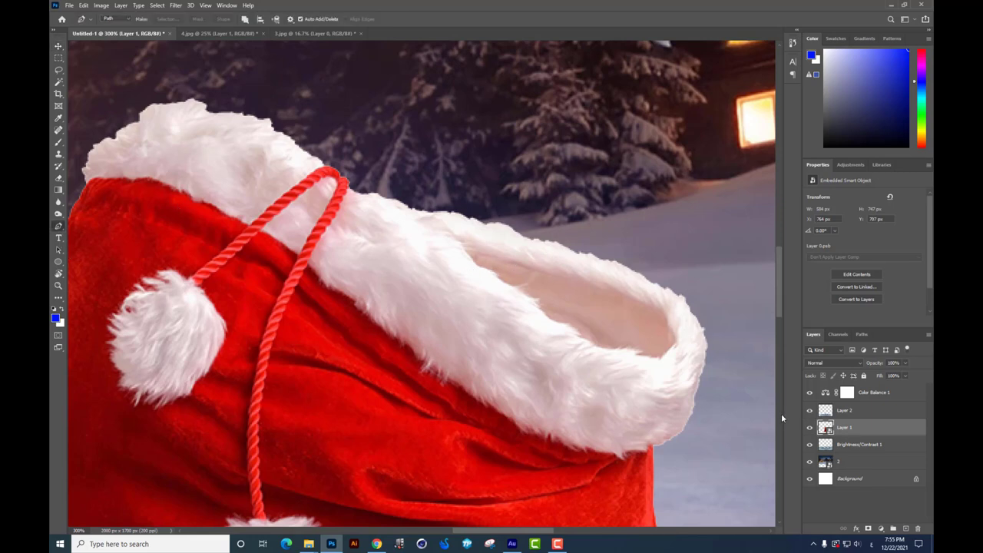
click(354, 194)
drag(408, 213, 568, 328)
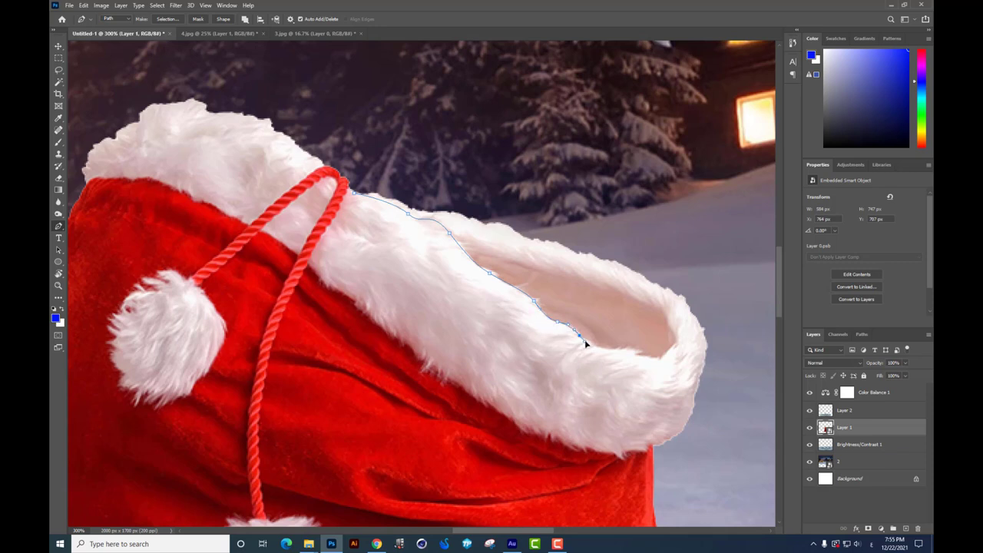
drag(609, 351, 661, 359)
Continue the Pen path down the sack's right side and around its top
click(723, 316)
click(742, 392)
scroll(741, 392, down, 5)
click(743, 307)
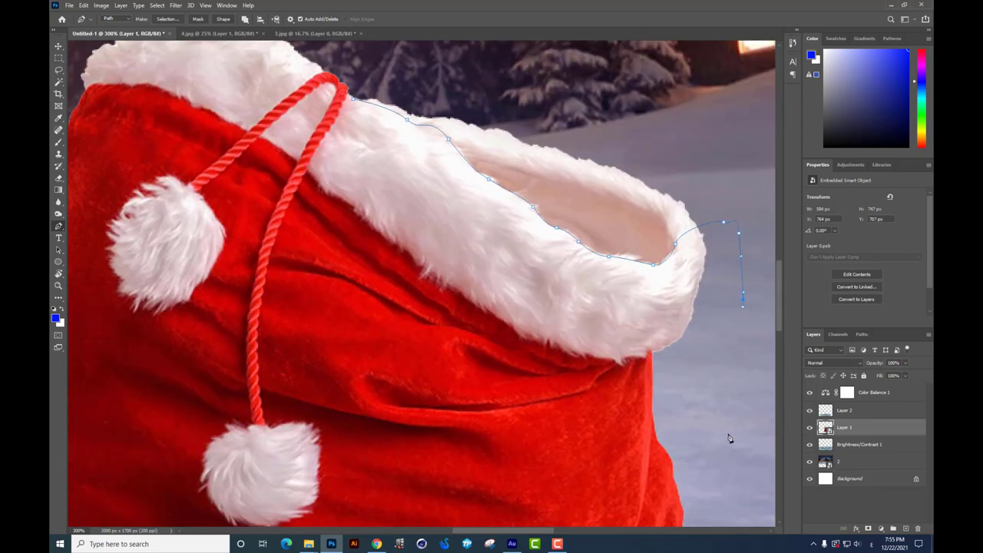
scroll(461, 308, left, 5)
scroll(329, 333, up, 1)
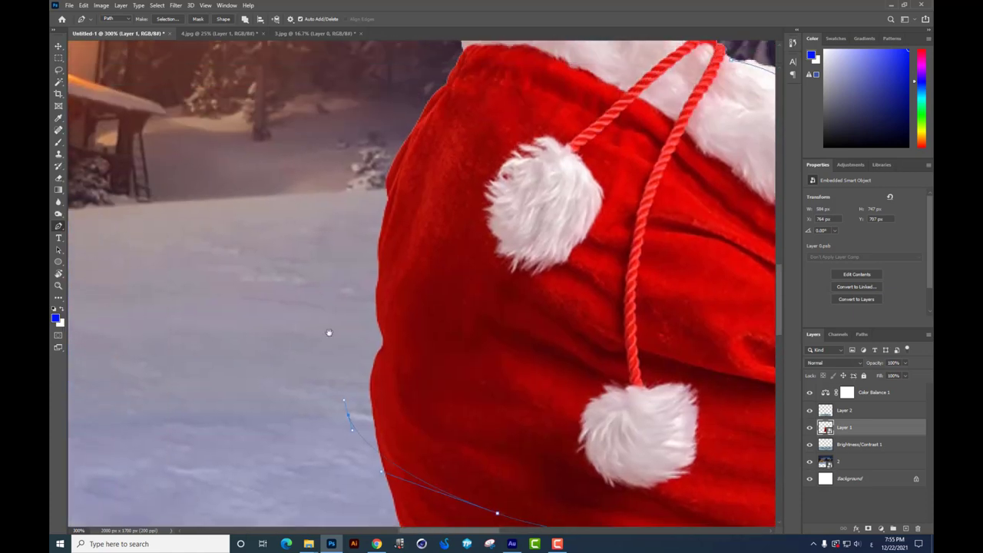
scroll(304, 280, up, 1)
click(672, 134)
click(687, 141)
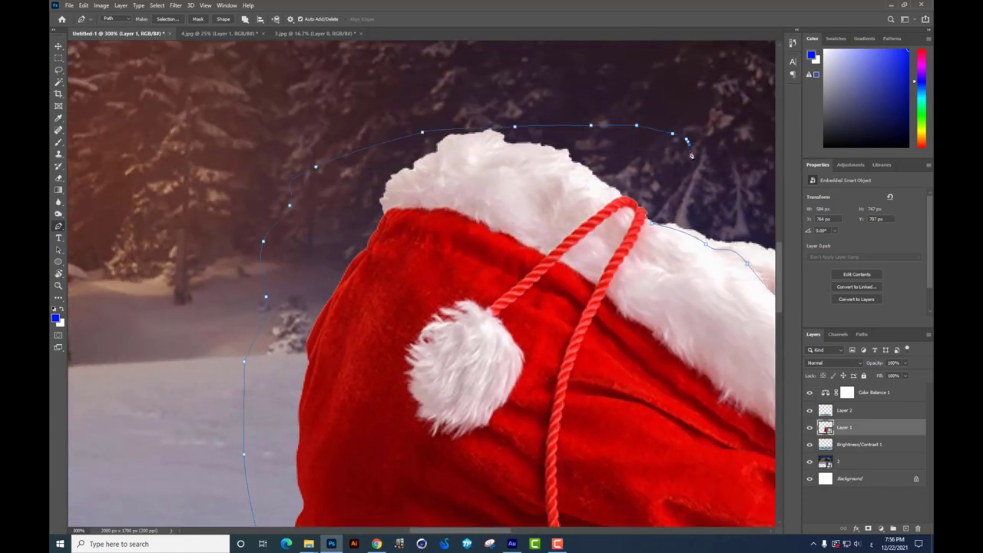
Turn the path into a selection and copy the sack top onto new Layer 3
key(ctrl+Return)
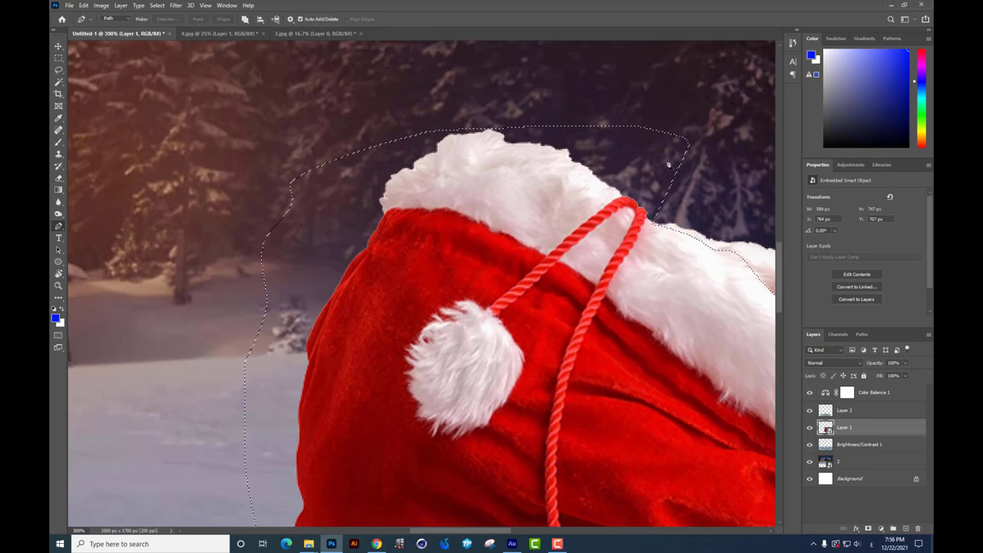
key(ctrl+j)
click(59, 47)
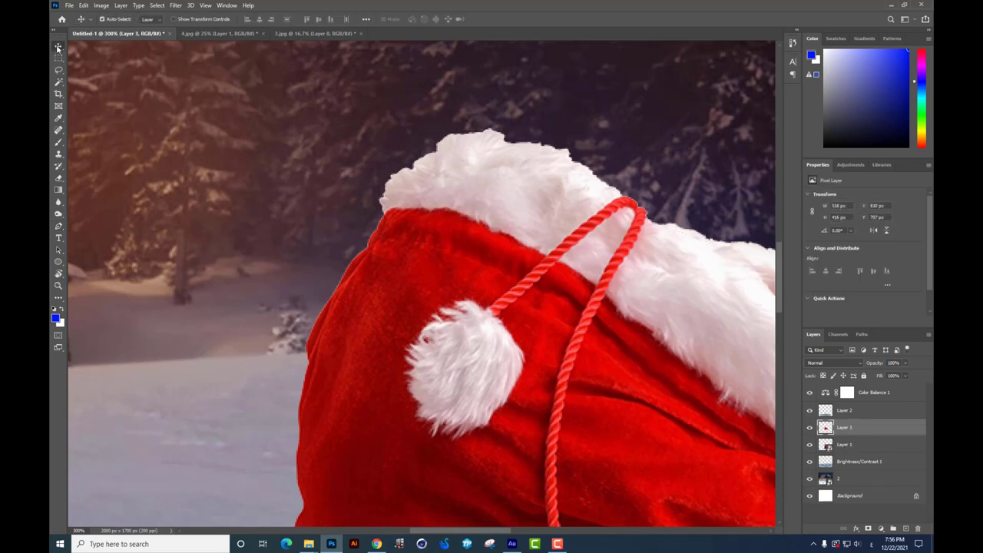
key(ctrl+minus)
drag(500, 261, 372, 117)
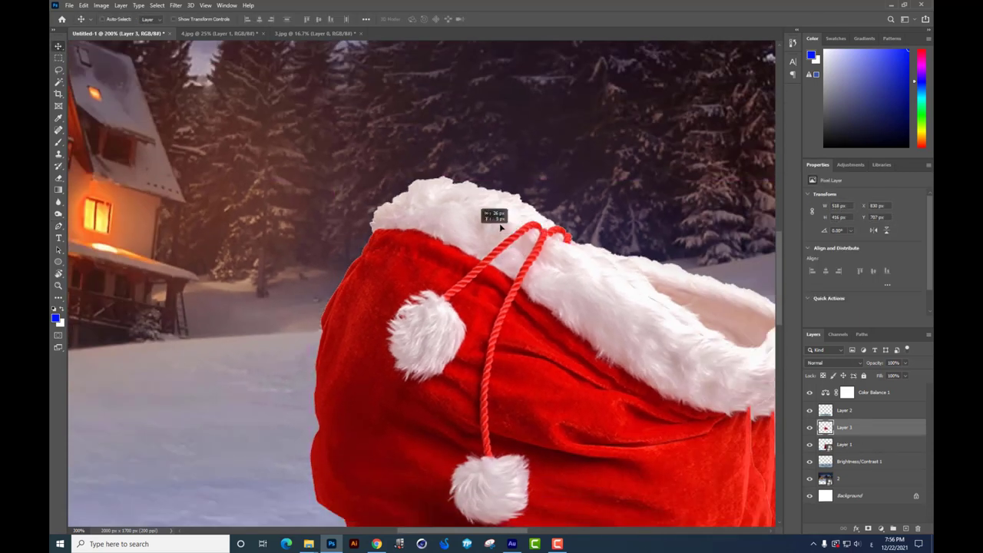
key(ctrl+z)
key(ctrl+minus)
key(ctrl+minus)
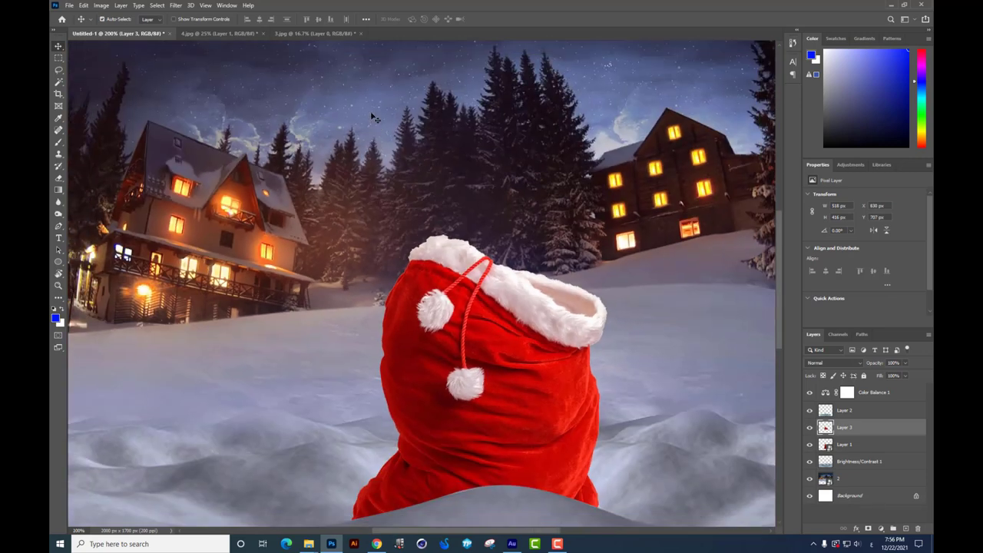
Open the flying-ingredients burger photo in Photoshop by dragging it from File Explorer
click(215, 34)
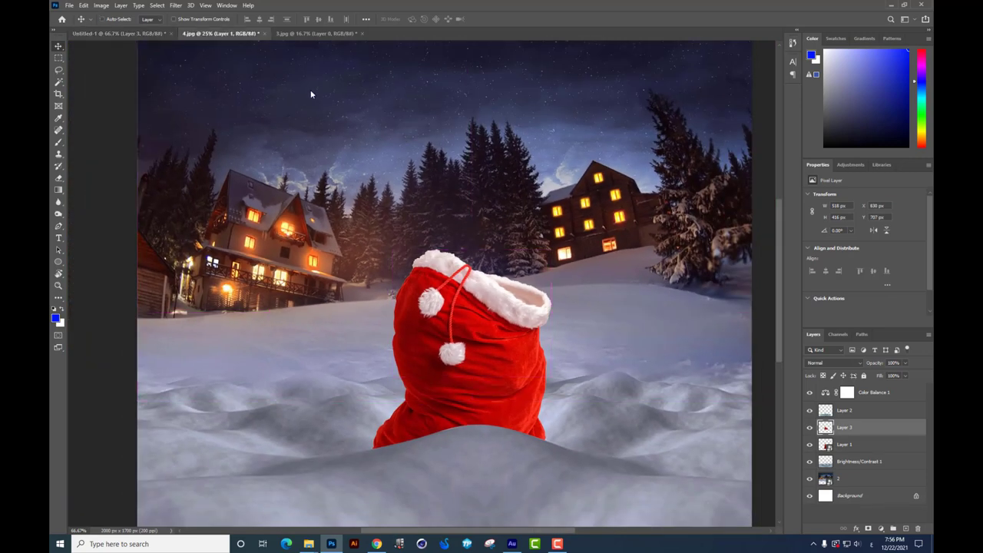
click(337, 36)
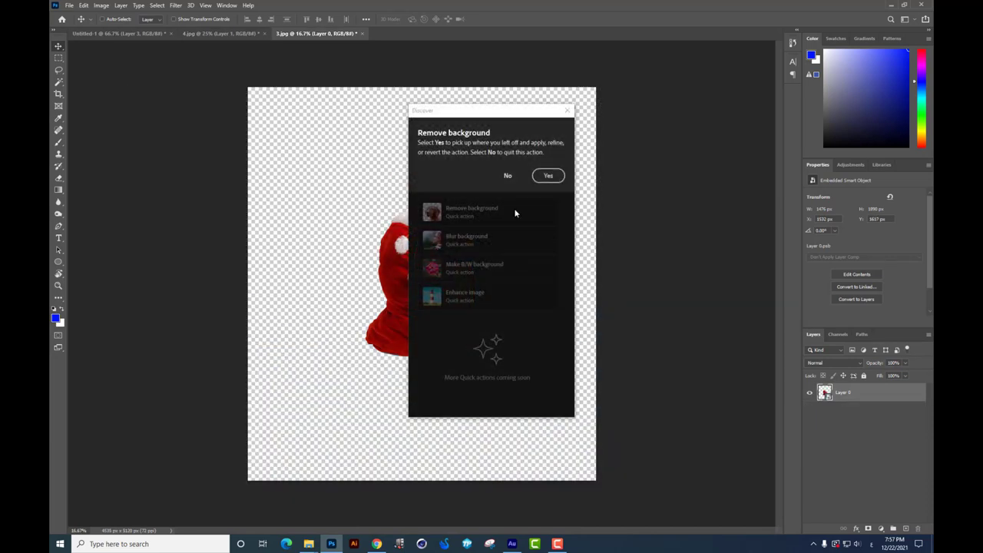
click(505, 177)
key(alt+Tab)
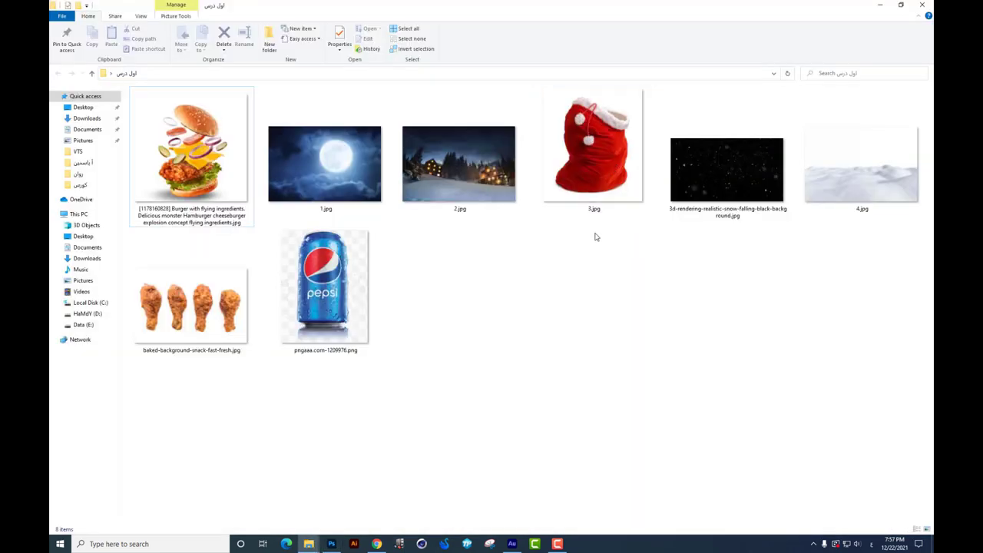
drag(184, 157, 506, 109)
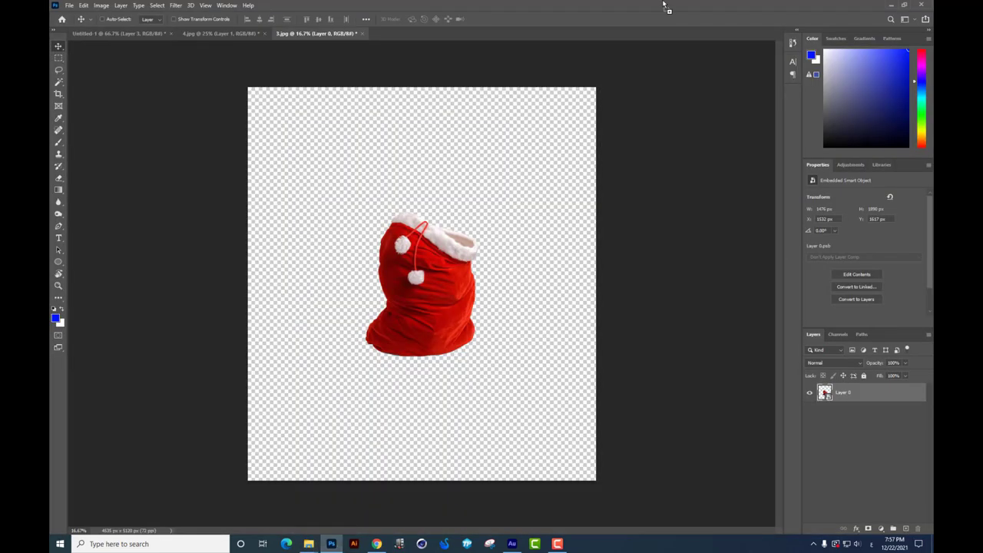
Apply the Discover panel's Remove background quick action to the burger photo, then close the panel
click(248, 6)
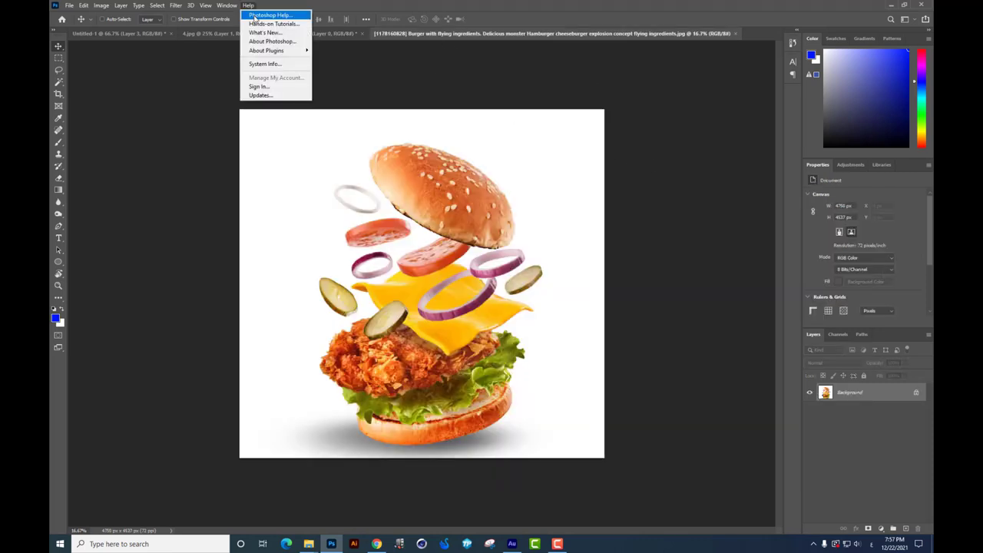
click(264, 15)
click(470, 192)
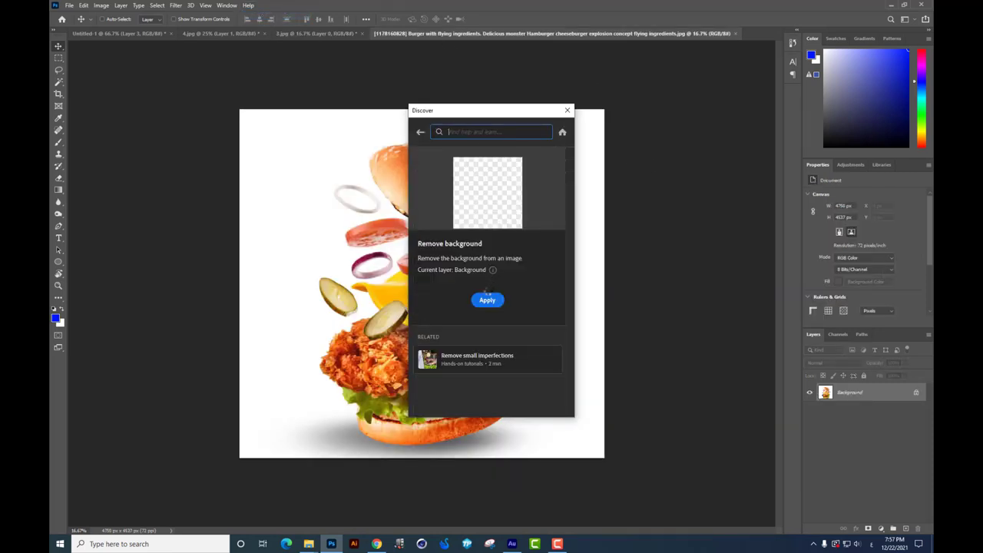
click(487, 299)
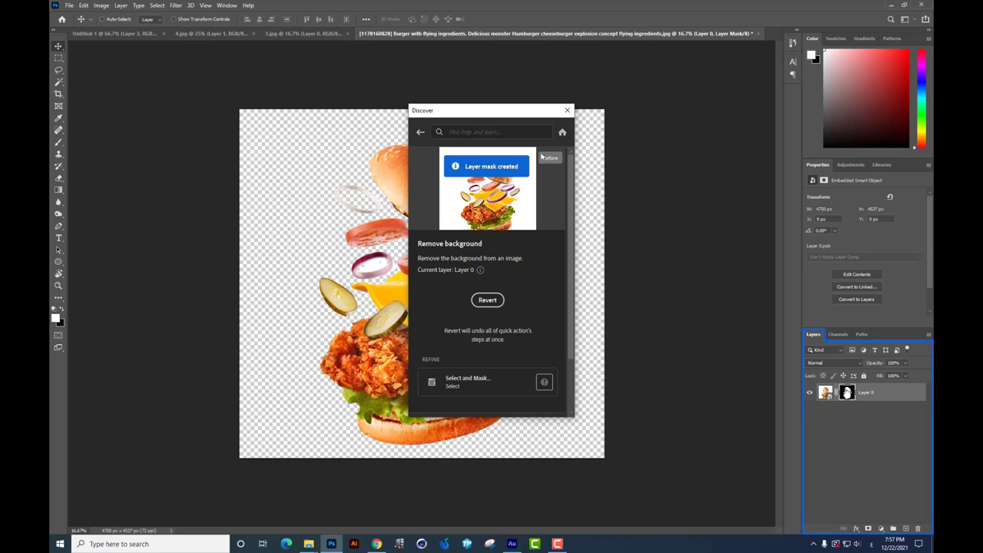
click(568, 110)
drag(463, 238, 510, 208)
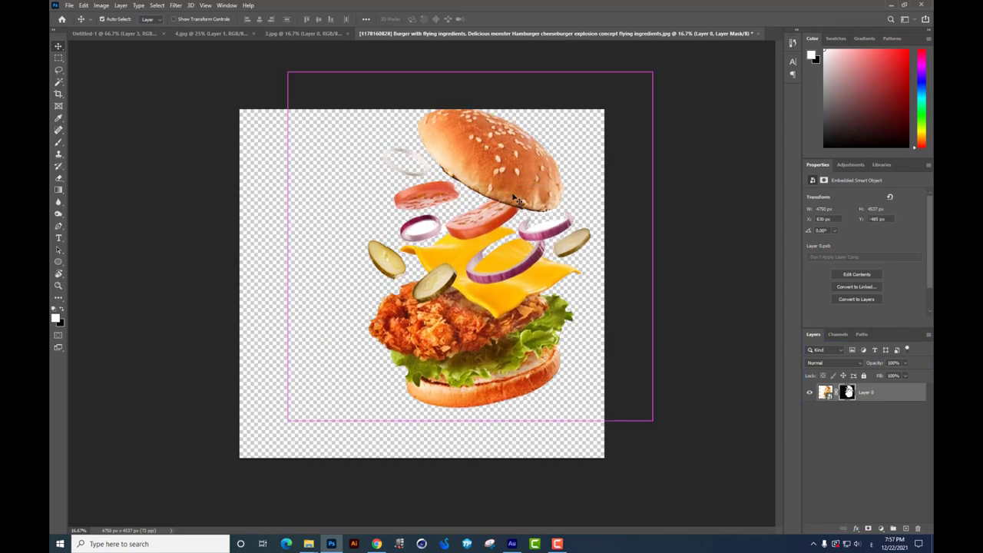
key(ctrl+z)
key(ctrl+plus)
key(ctrl+plus)
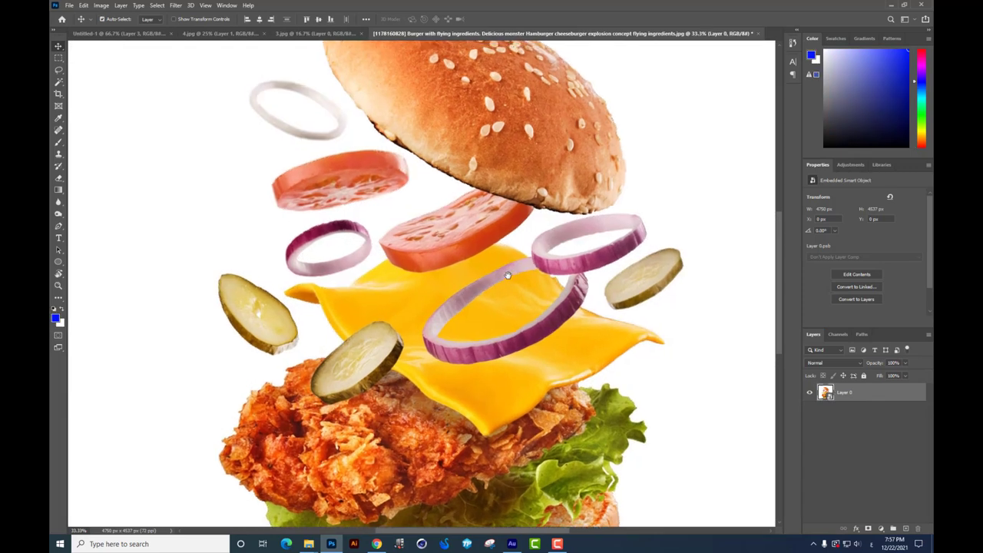
Select the burger and its floating ingredients with the Quick Selection tool
key(ctrl+plus)
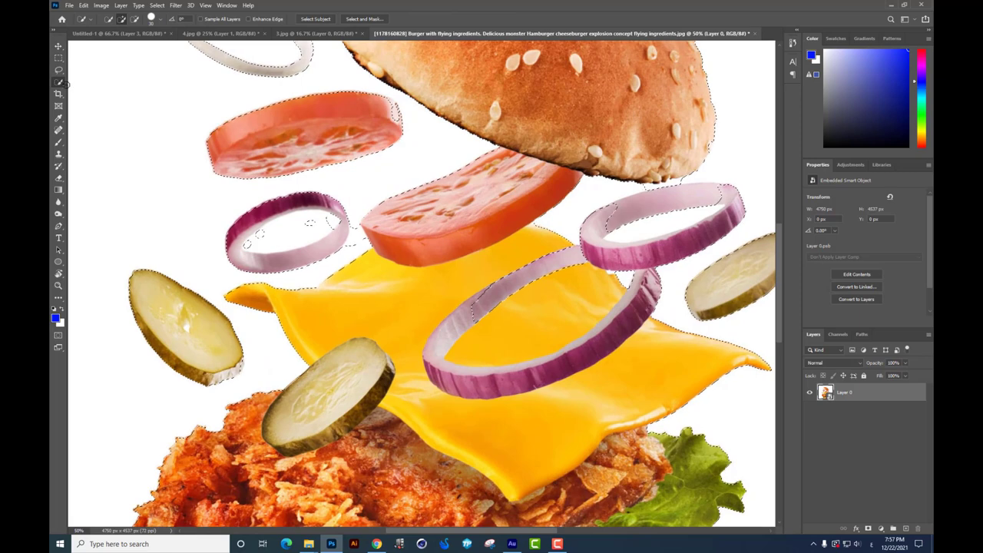
right_click(58, 82)
click(100, 90)
key(ctrl+d)
drag(667, 221, 547, 221)
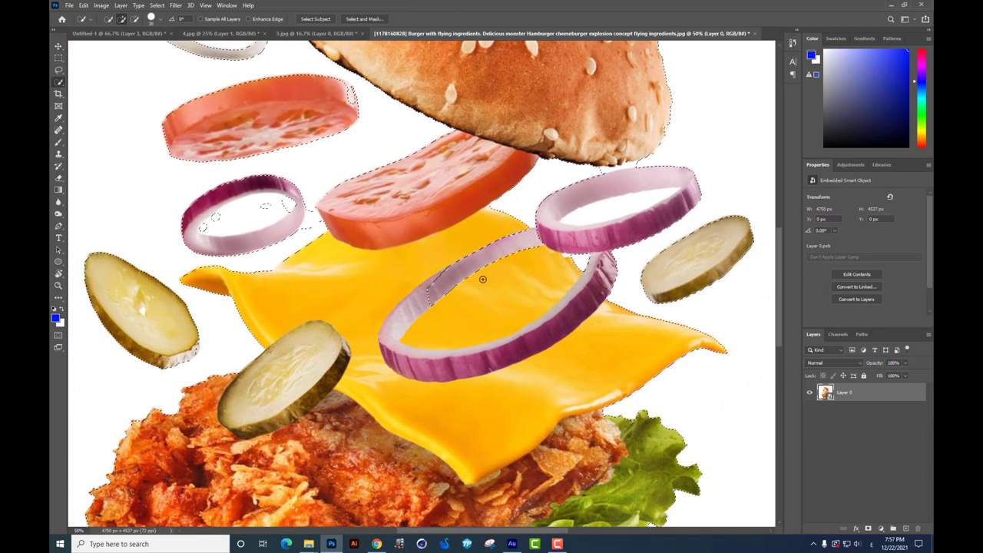
drag(411, 247, 553, 254)
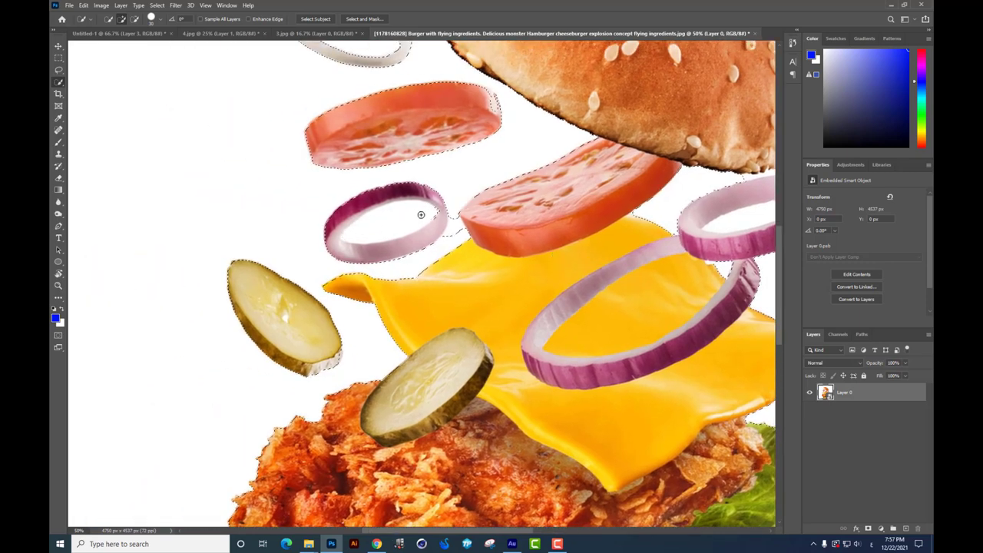
scroll(432, 257, up, 3)
mouse_move(432, 257)
mouse_down()
mouse_move(455, 265)
mouse_move(569, 77)
mouse_up()
key(ctrl+minus)
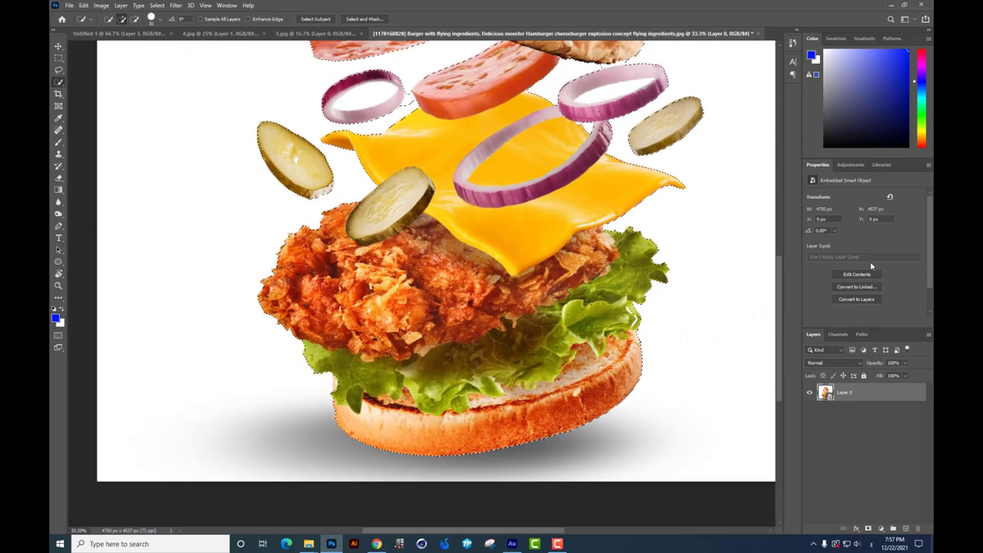
Copy the selection to Layer 1 and delete the original Layer 0
key(ctrl+j)
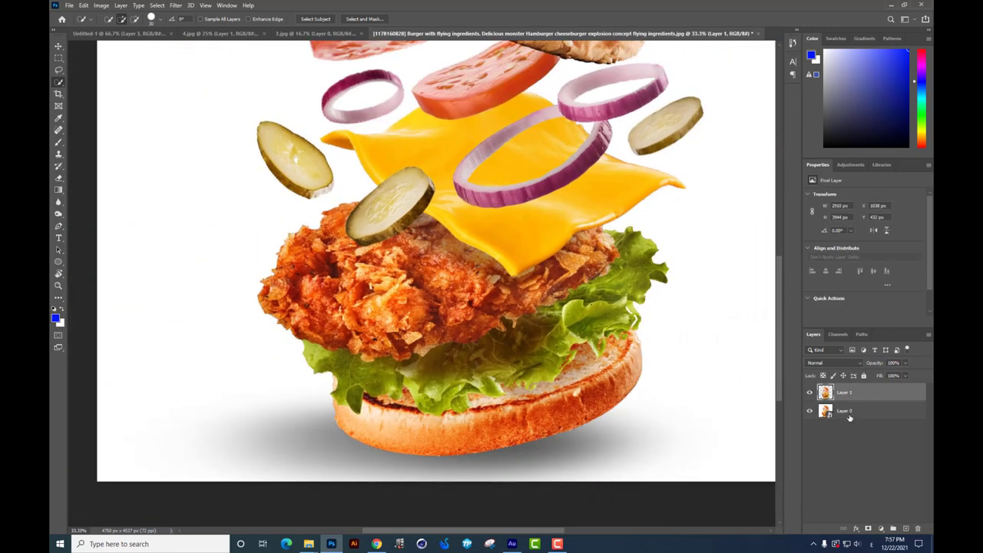
click(849, 413)
key(Delete)
scroll(565, 190, up, 3)
Delete the white centres of both onion rings using the Magic Wand
scroll(571, 295, up, 3)
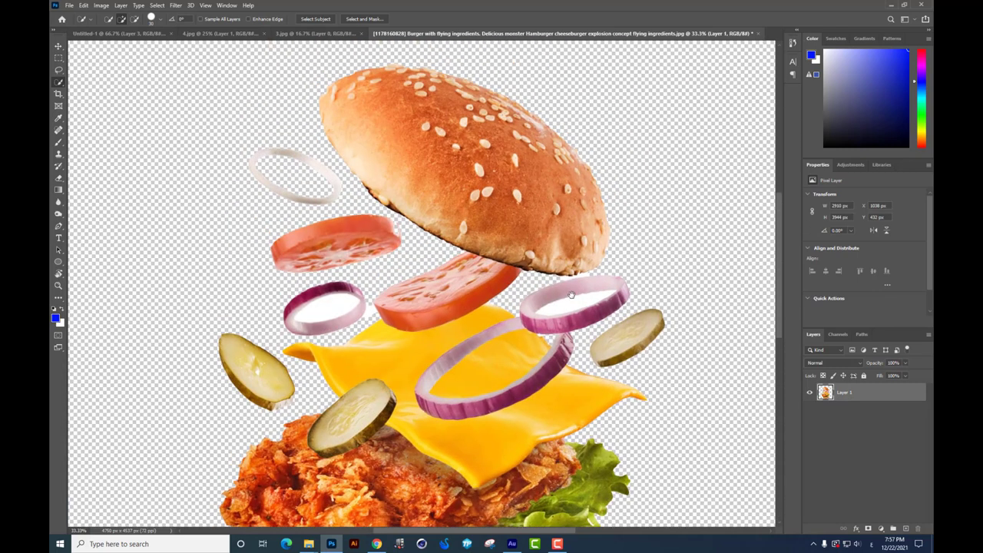
right_click(58, 85)
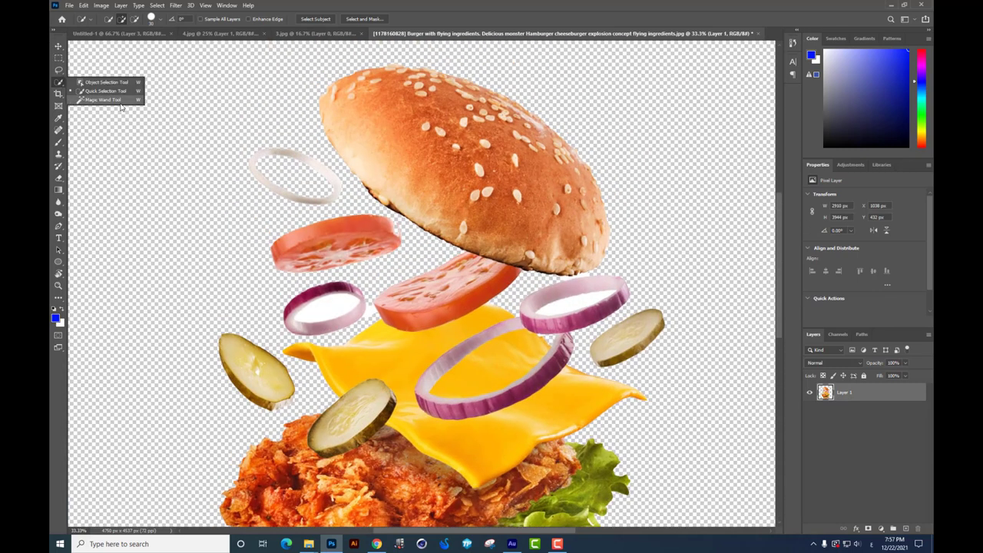
click(122, 107)
click(343, 311)
shift+click(576, 303)
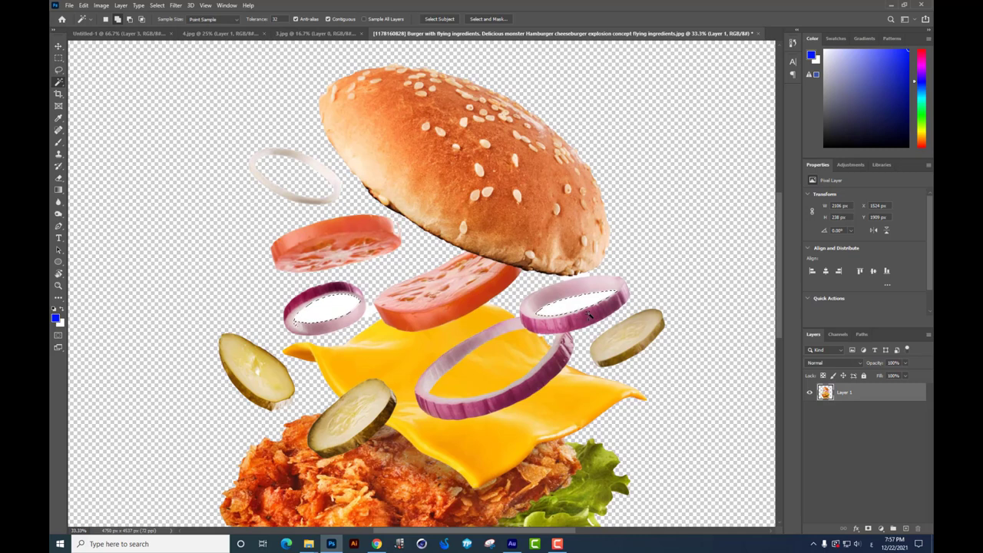
key(Delete)
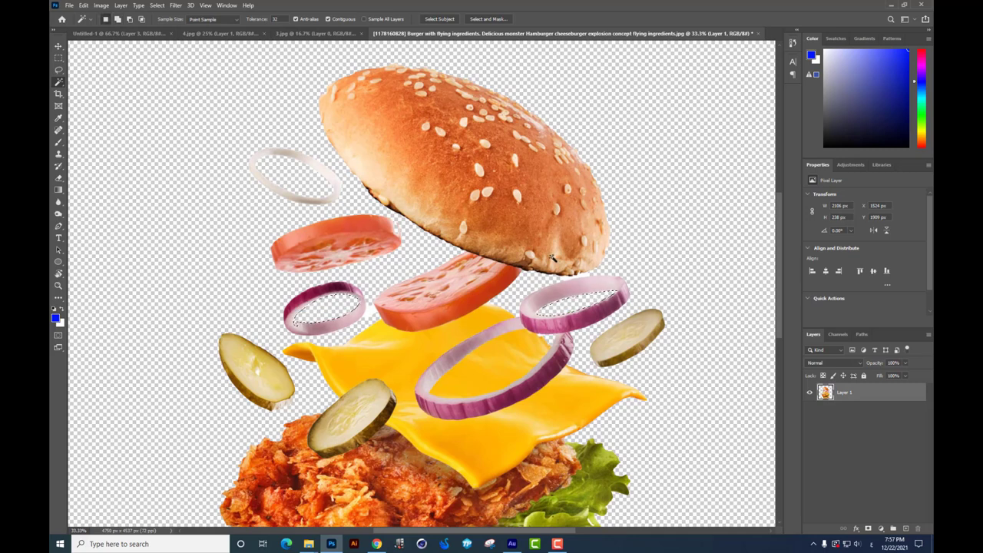
key(ctrl+d)
key(ctrl+minus)
Convert the burger's Layer 1 to a Smart Object
right_click(876, 398)
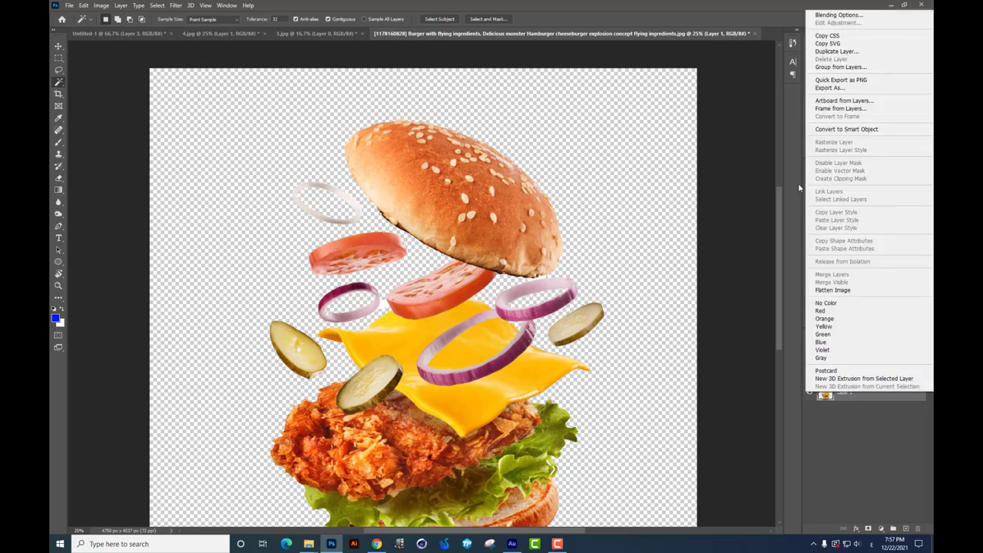
click(845, 129)
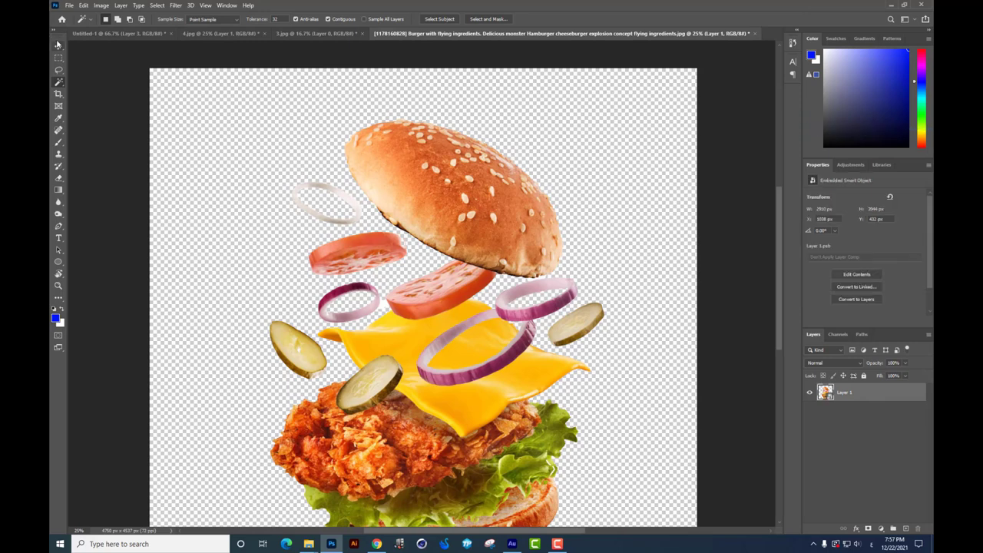
click(58, 45)
Place the burger into the winter village scene and shrink it to sit above the sack
mouse_move(411, 188)
mouse_down()
mouse_move(128, 24)
mouse_move(370, 177)
mouse_up()
key(ctrl+minus)
key(ctrl+minus)
key(ctrl+t)
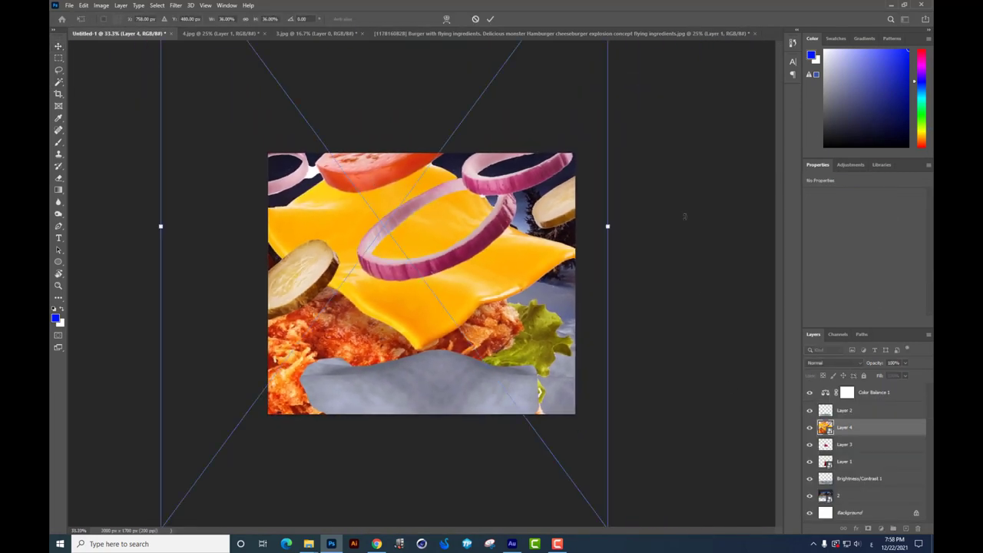
key(ctrl+minus)
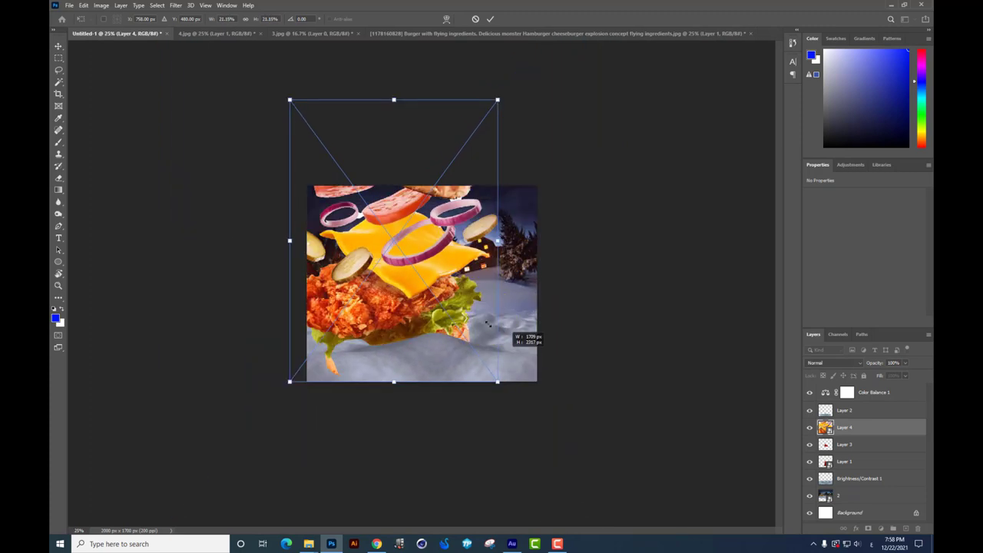
drag(560, 467, 420, 265)
key(ctrl+minus)
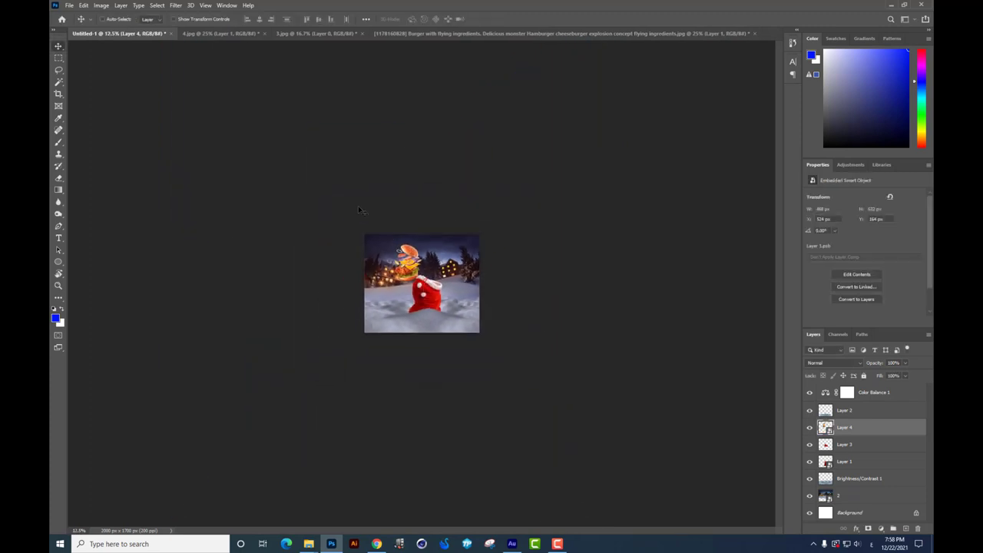
key(ctrl+plus)
key(ctrl+plus)
Flip the burger vertically so the bun is on top, resting on the sack's opening
right_click(391, 215)
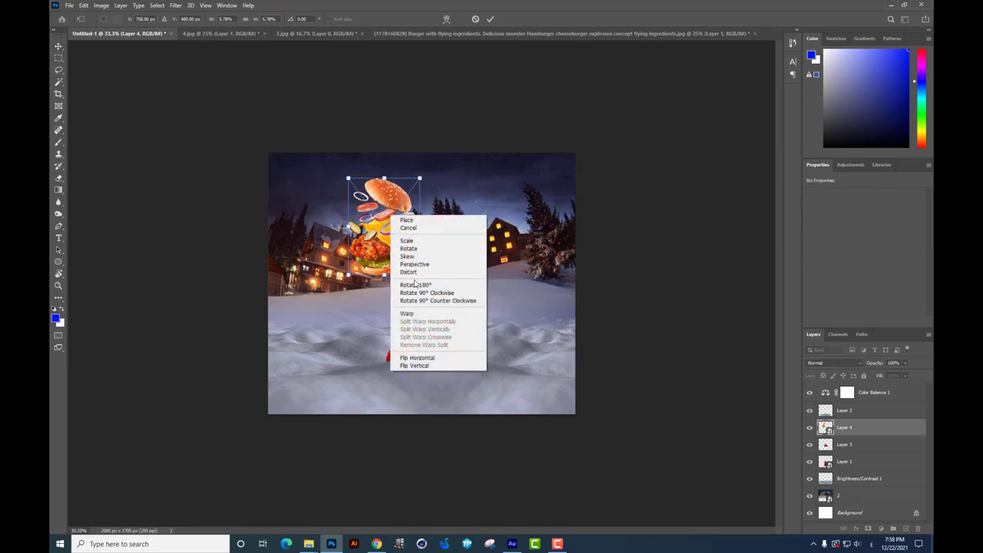
click(416, 285)
right_click(413, 254)
click(450, 401)
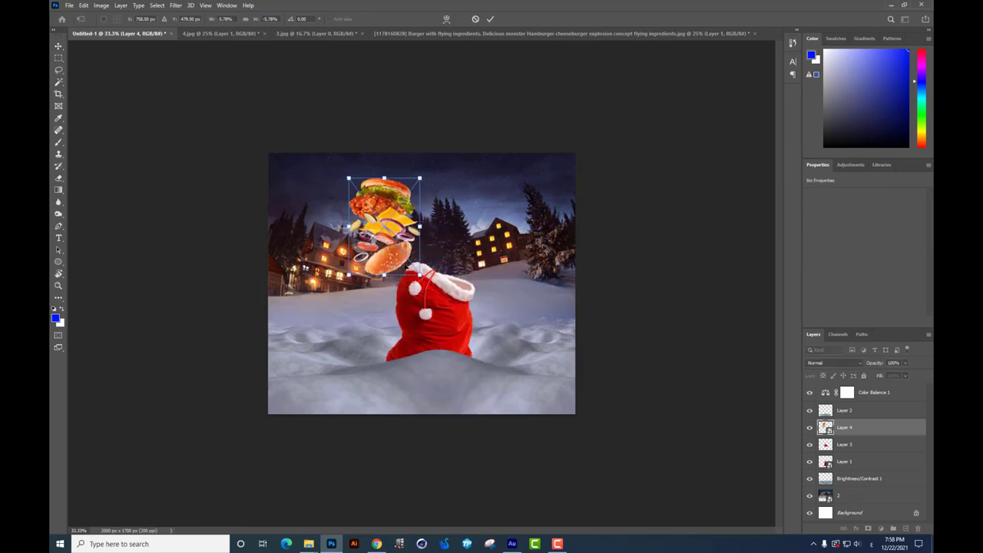
right_click(391, 241)
click(439, 385)
drag(384, 227, 439, 242)
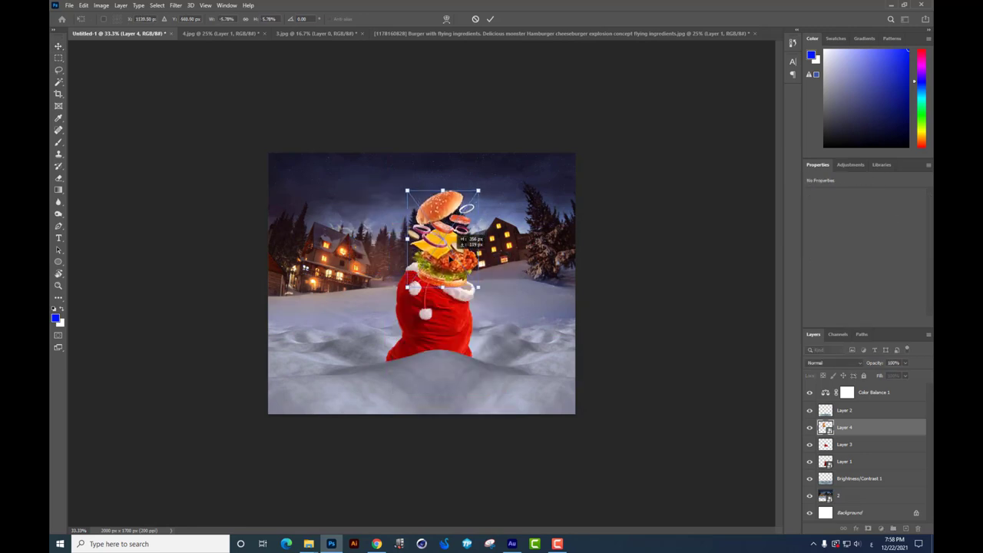
key(Return)
Move Layer 4 below Layer 3, then nudge, enlarge and tilt the burger to −173.63°
drag(847, 451, 846, 453)
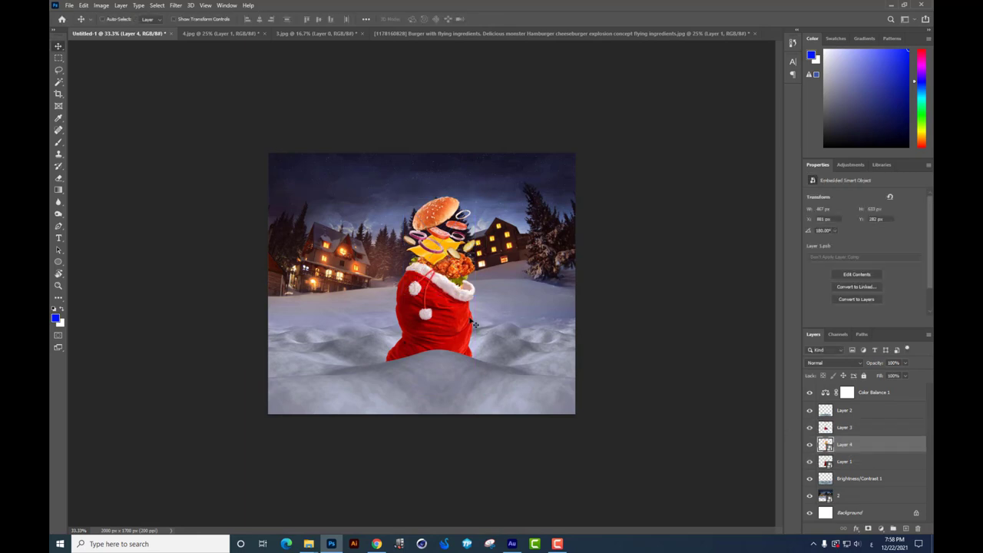
key(ctrl+plus)
key(ctrl+plus)
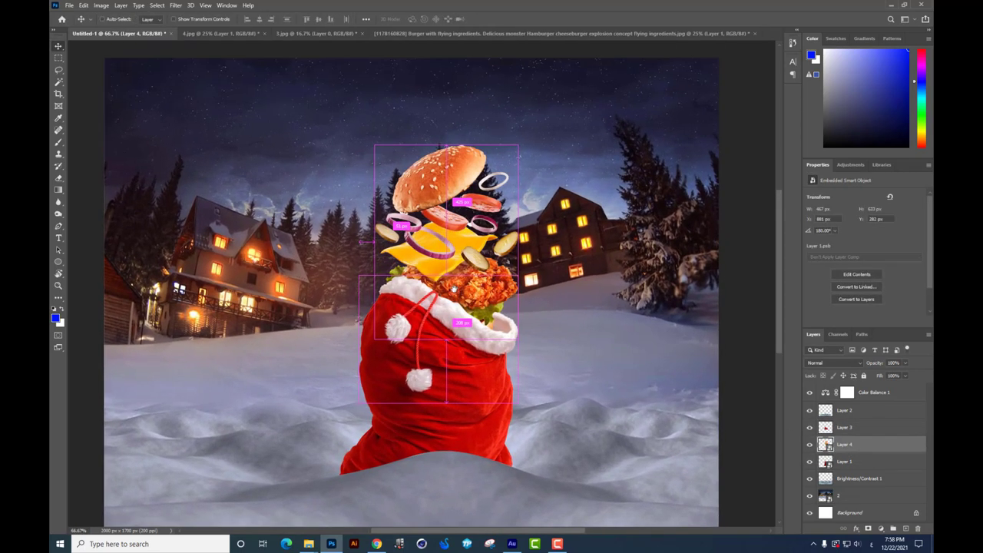
drag(463, 291, 482, 282)
key(ctrl+t)
mouse_move(537, 136)
mouse_down()
mouse_move(540, 151)
mouse_move(546, 140)
mouse_up()
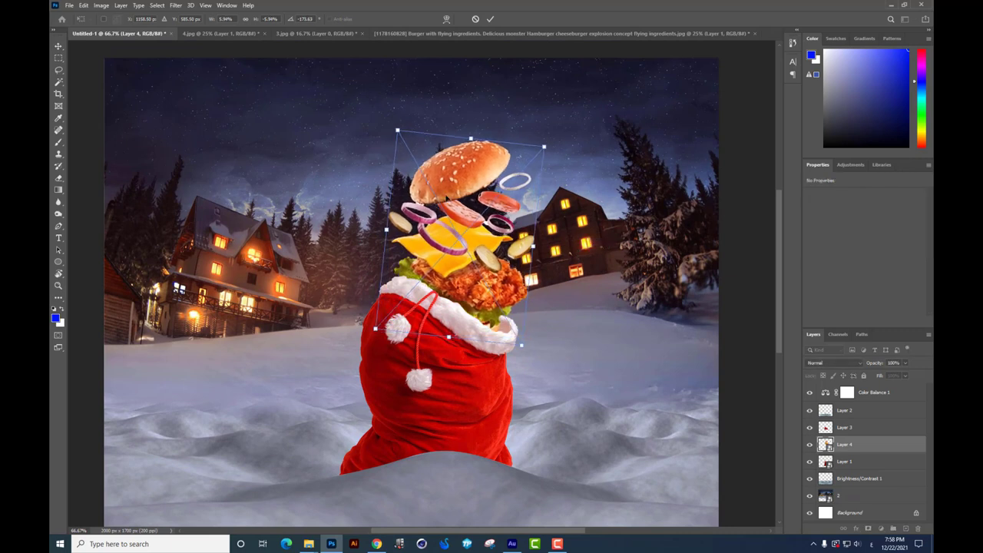
key(Return)
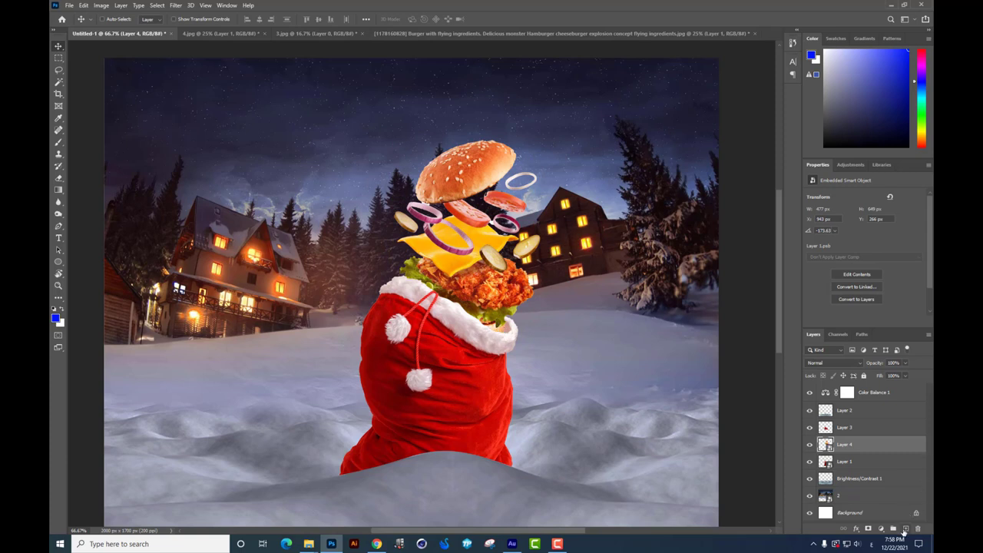
Add a new layer clipped to the burger layer and set the colour to black (000000)
click(905, 530)
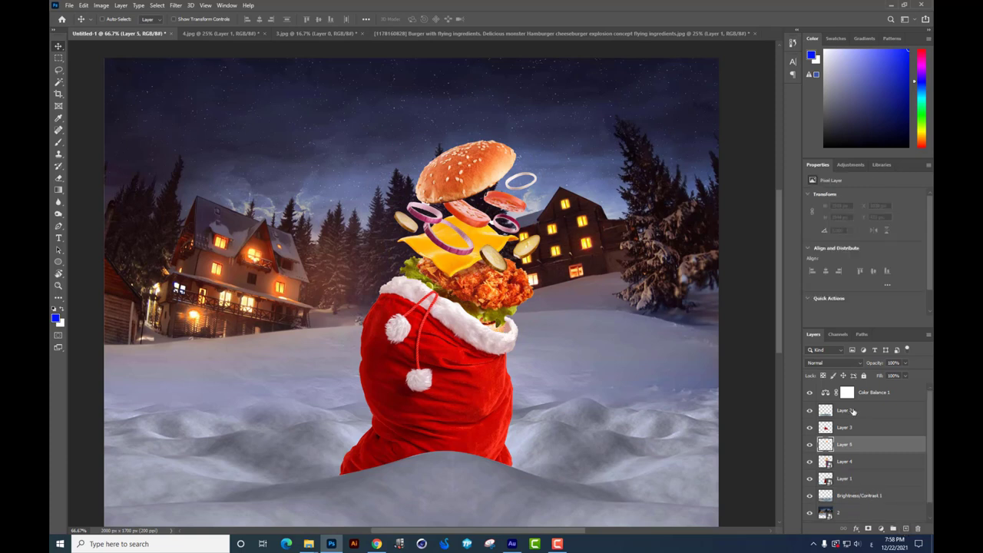
alt+click(843, 453)
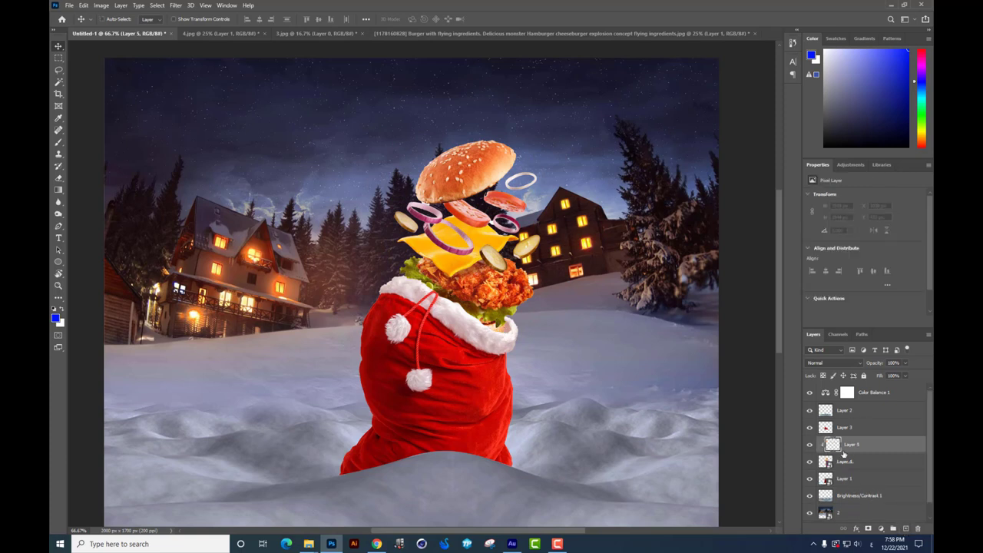
click(57, 141)
text(000000)
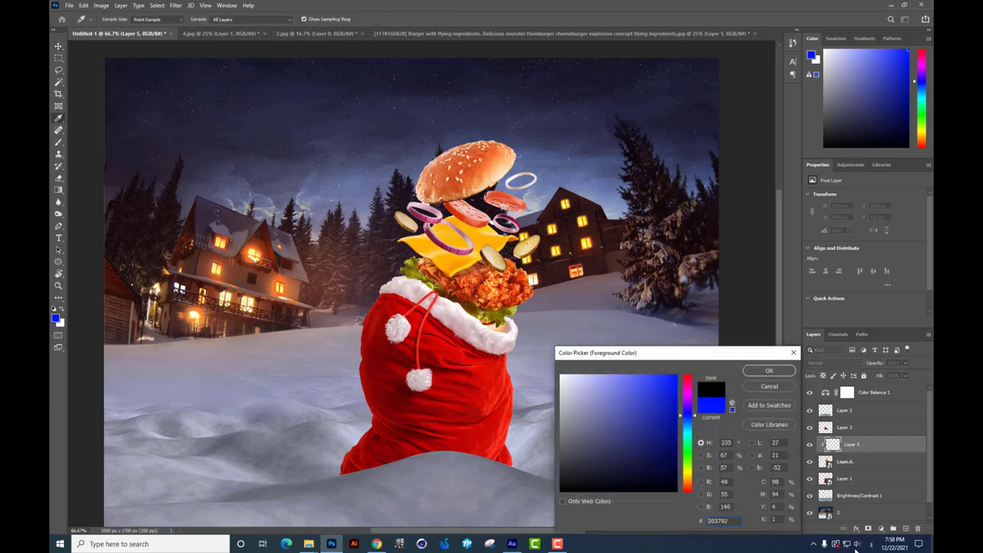
key(Return)
Paint a soft shadow on the fur with a 165 px Soft Round brush at 13% flow
key(b)
right_click(707, 303)
click(762, 299)
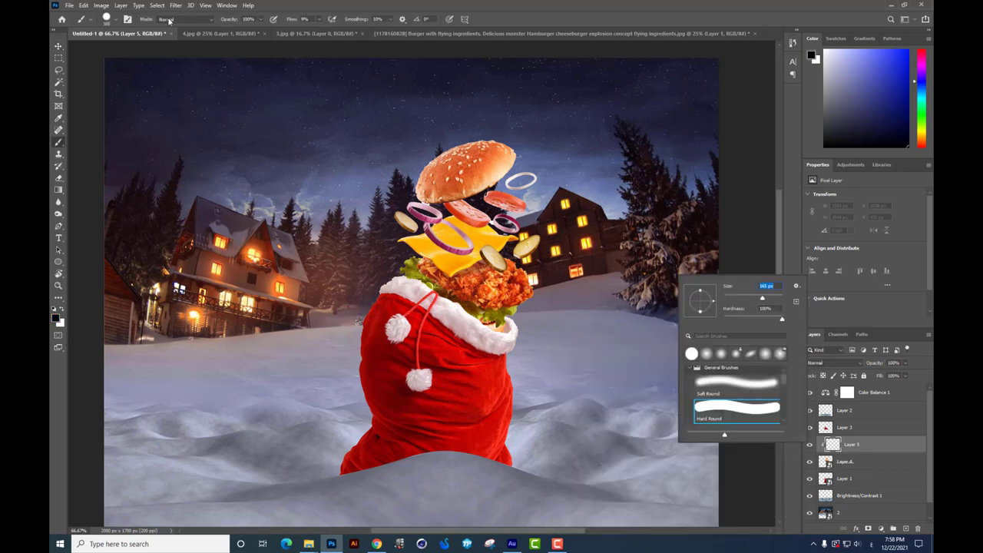
drag(315, 18, 321, 18)
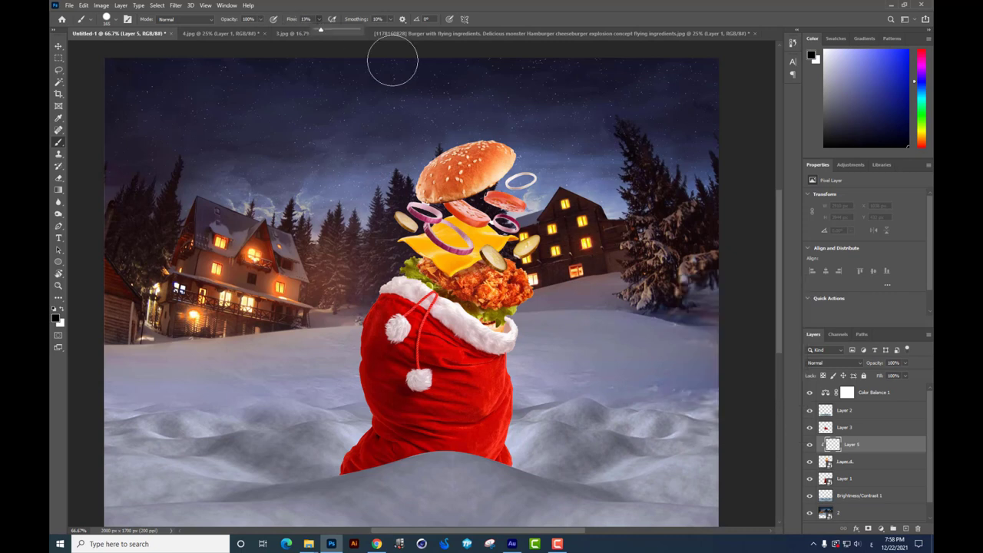
right_click(601, 299)
click(658, 406)
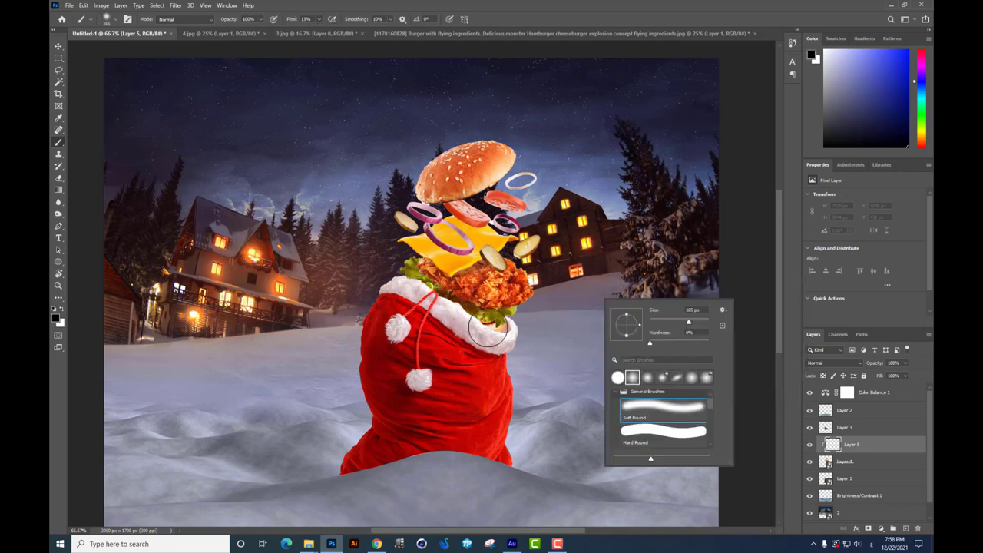
key(Return)
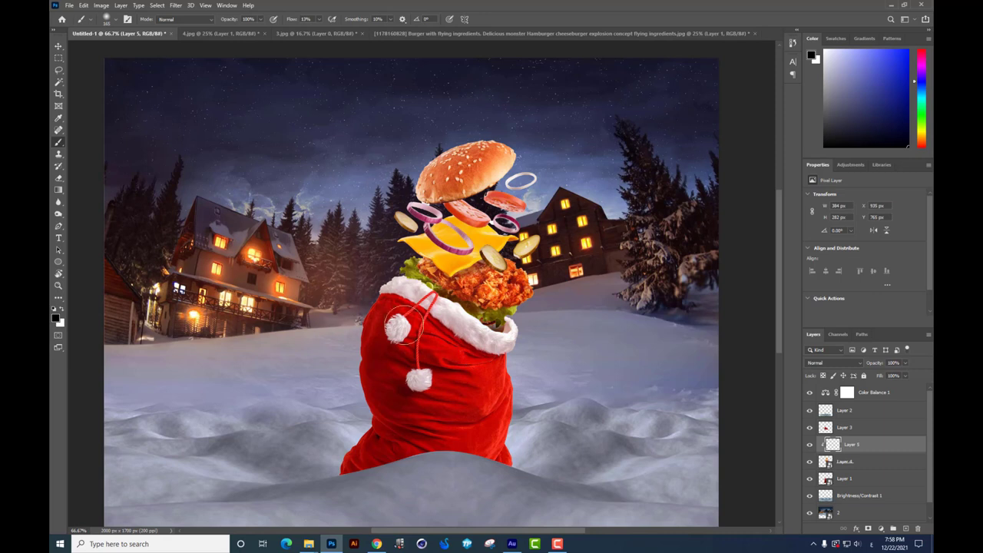
drag(421, 315, 522, 318)
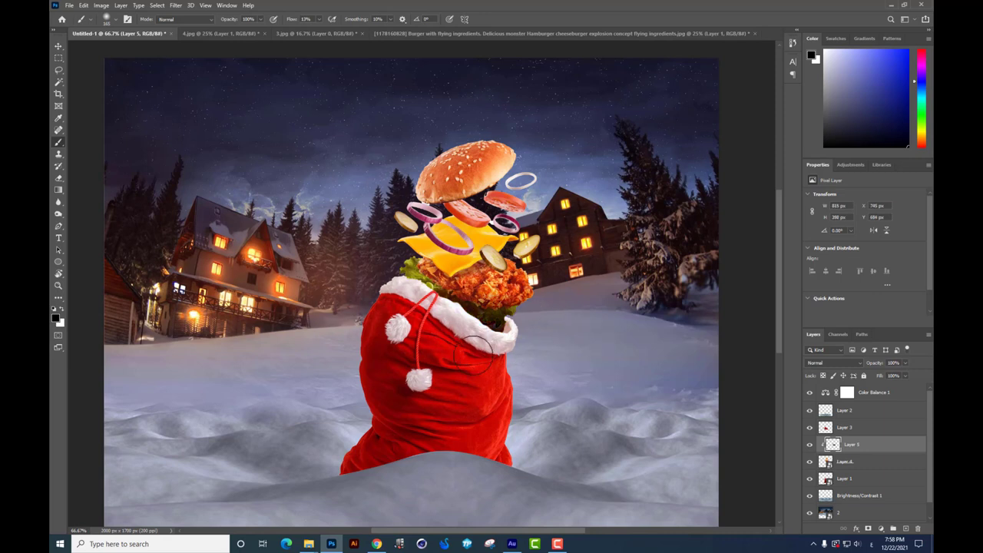
drag(407, 286, 430, 323)
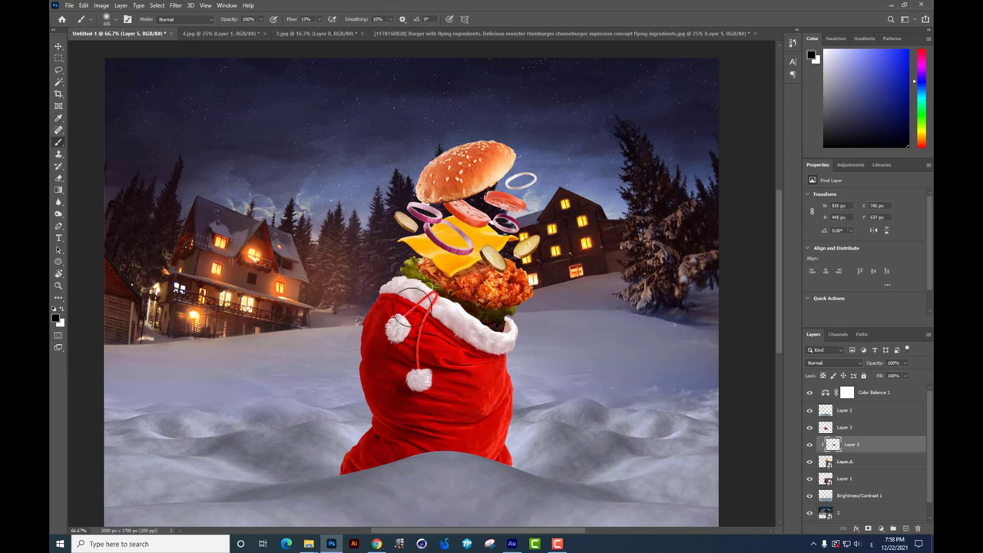
Lower the shadow layer's opacity to 84% and erase parts of the shadow
click(904, 363)
drag(909, 376, 899, 375)
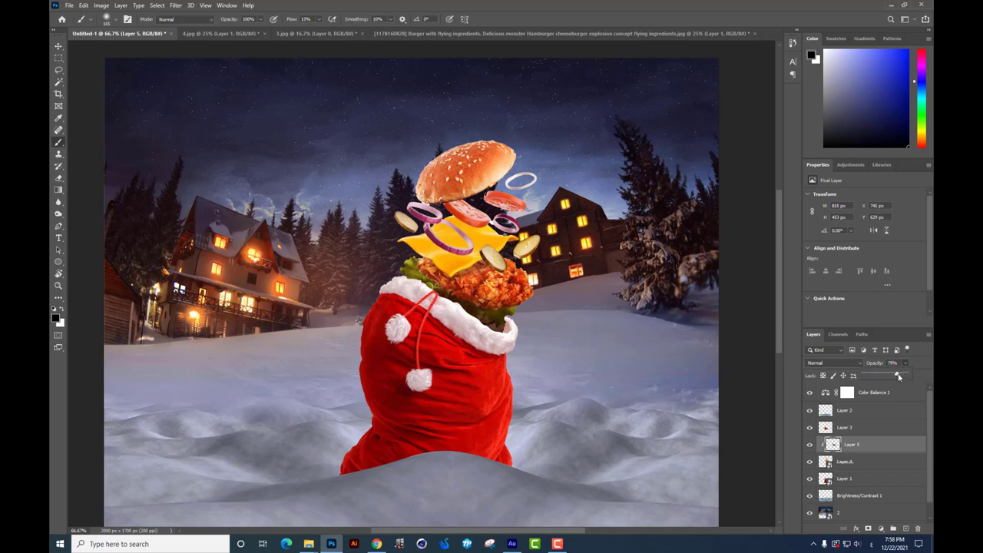
click(58, 179)
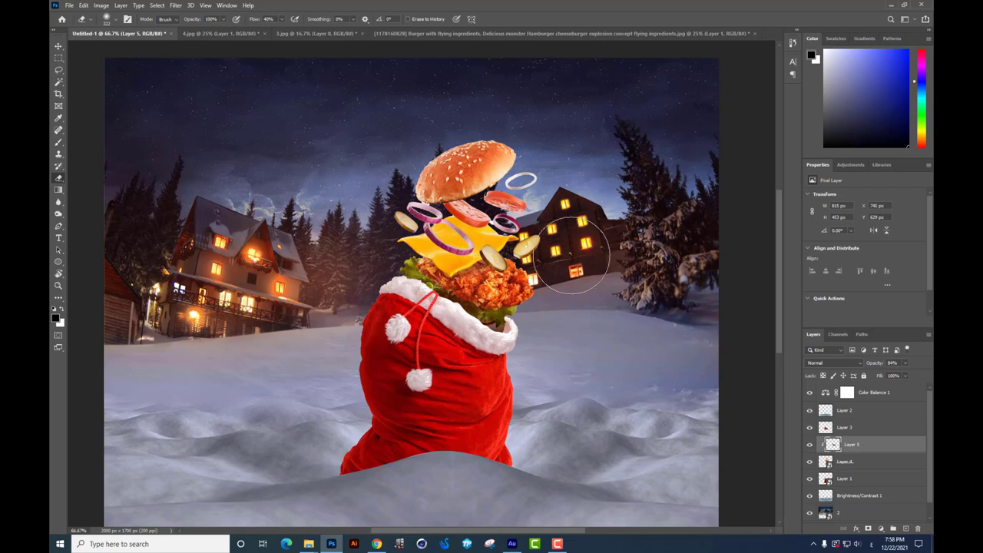
scroll(560, 267, down, 1)
scroll(559, 267, up, 1)
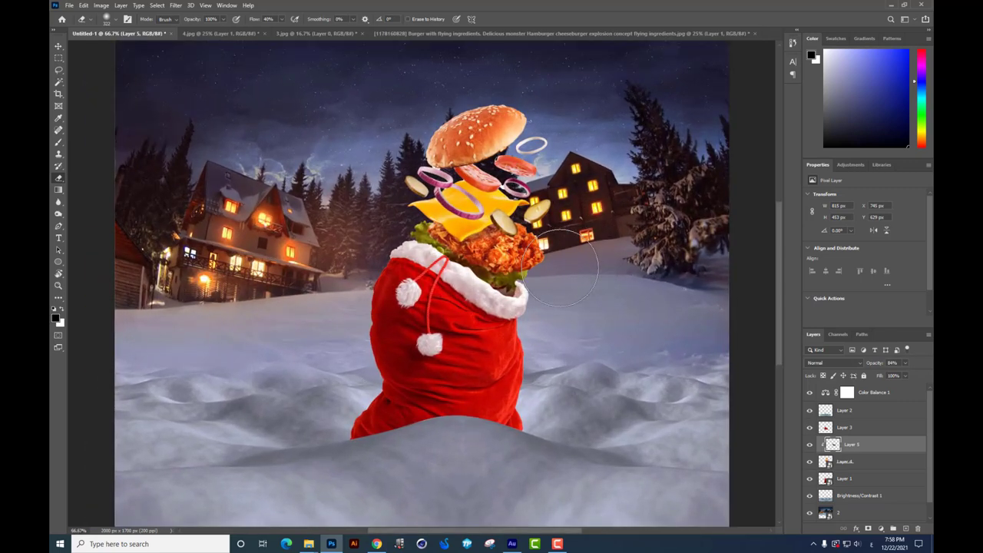
click(59, 47)
drag(691, 430, 753, 389)
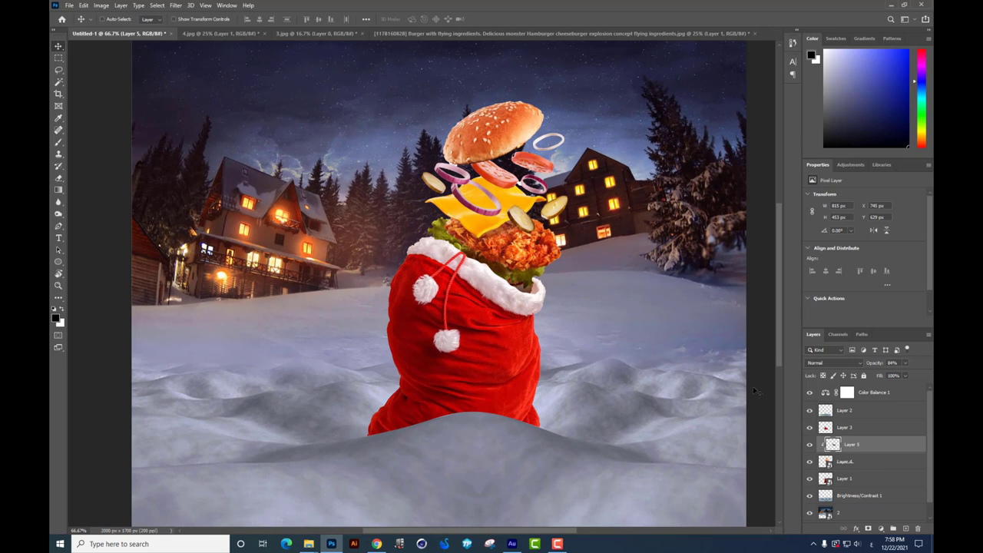
Darken sack Layer 1 with a clipped Brightness/Contrast (−130, −15), then duplicate it above Layer 3
click(859, 429)
click(851, 479)
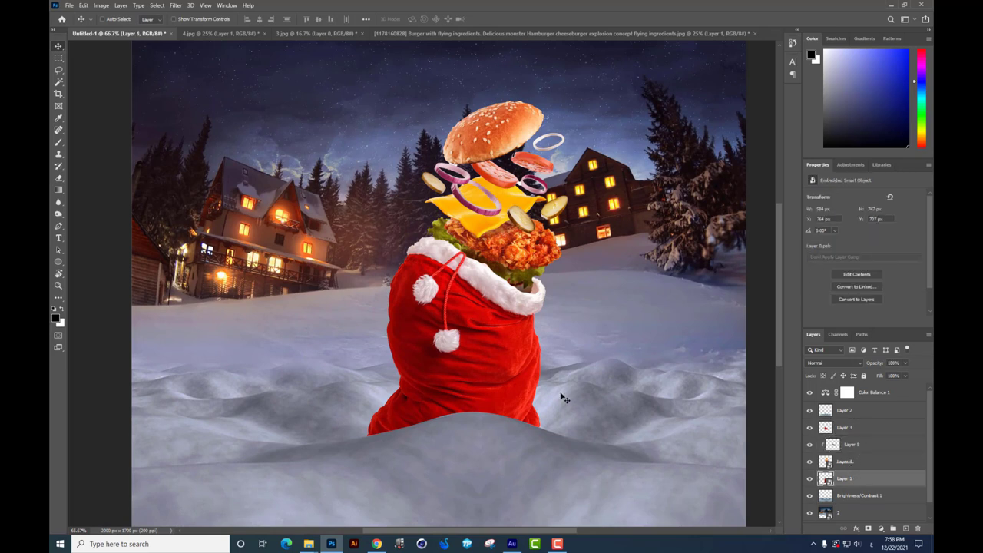
drag(546, 335, 359, 313)
key(ctrl+z)
click(882, 529)
click(900, 397)
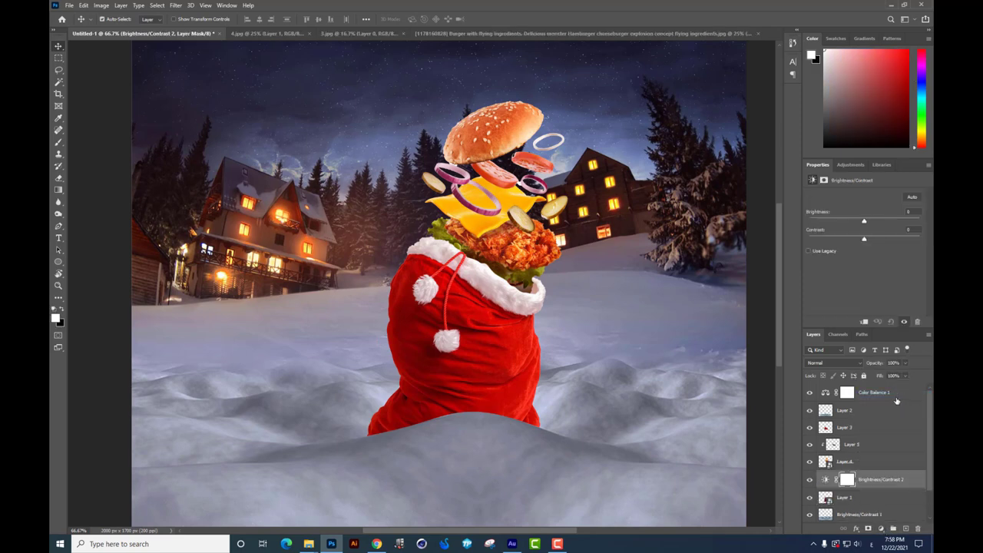
alt+click(836, 471)
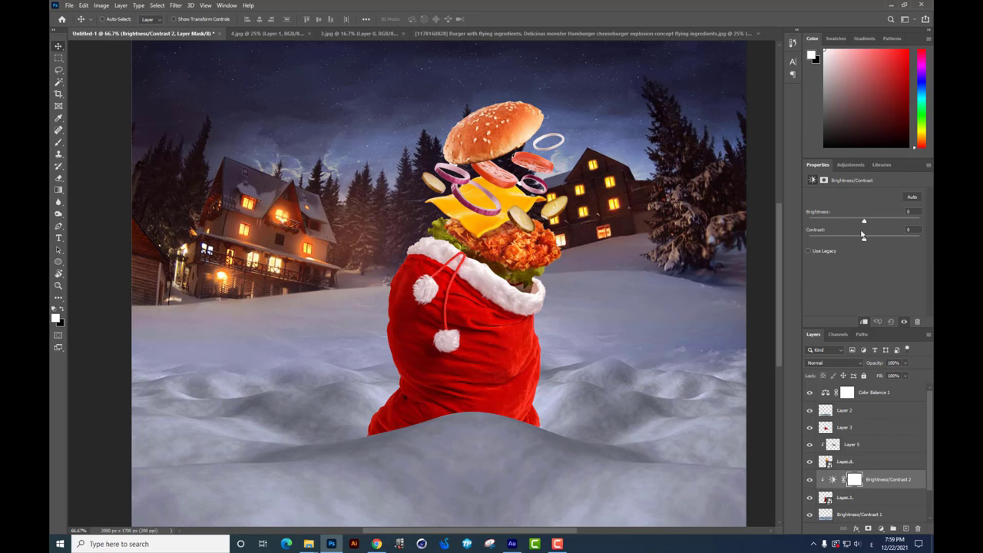
drag(863, 224, 806, 225)
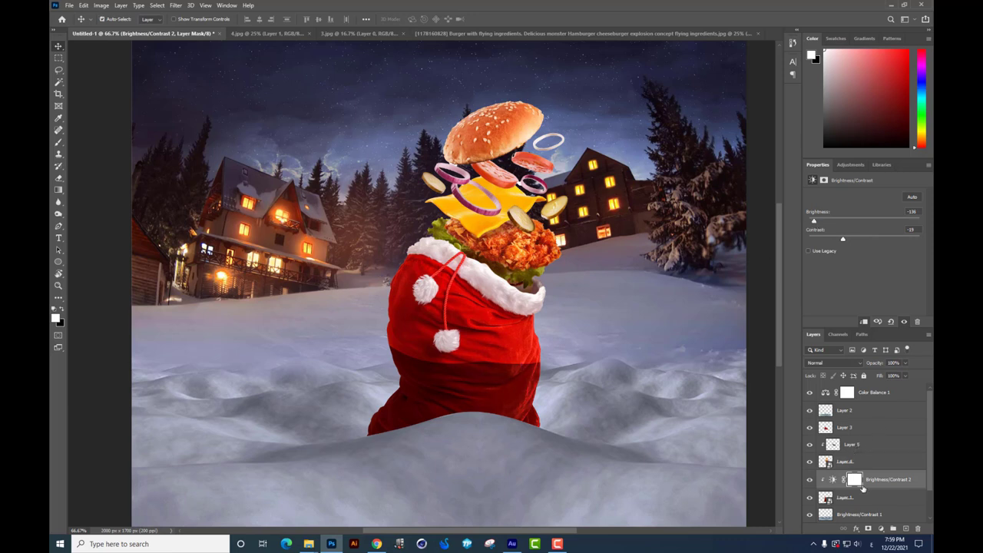
key(ctrl+j)
drag(876, 482, 875, 422)
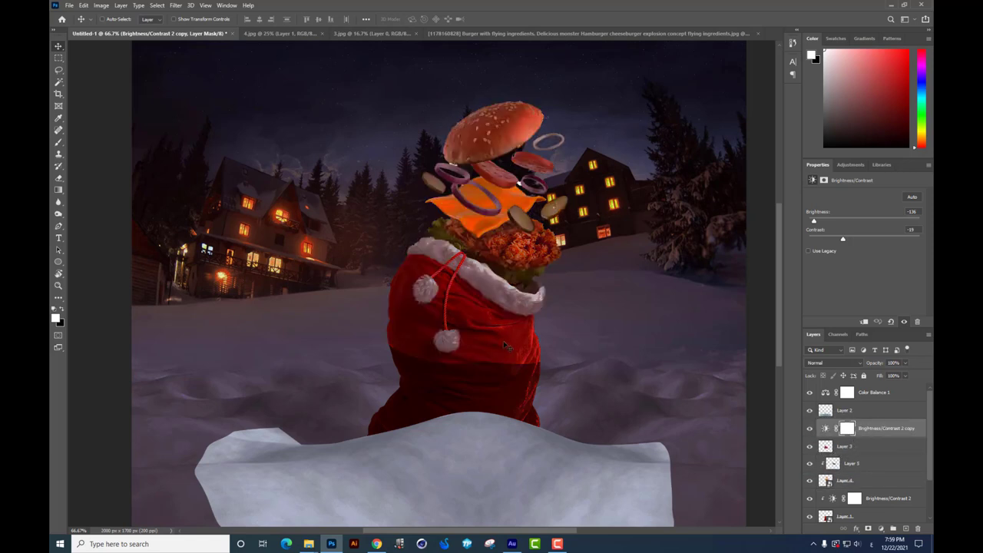
Clip the Brightness/Contrast 2 copy to Layer 3
click(850, 446)
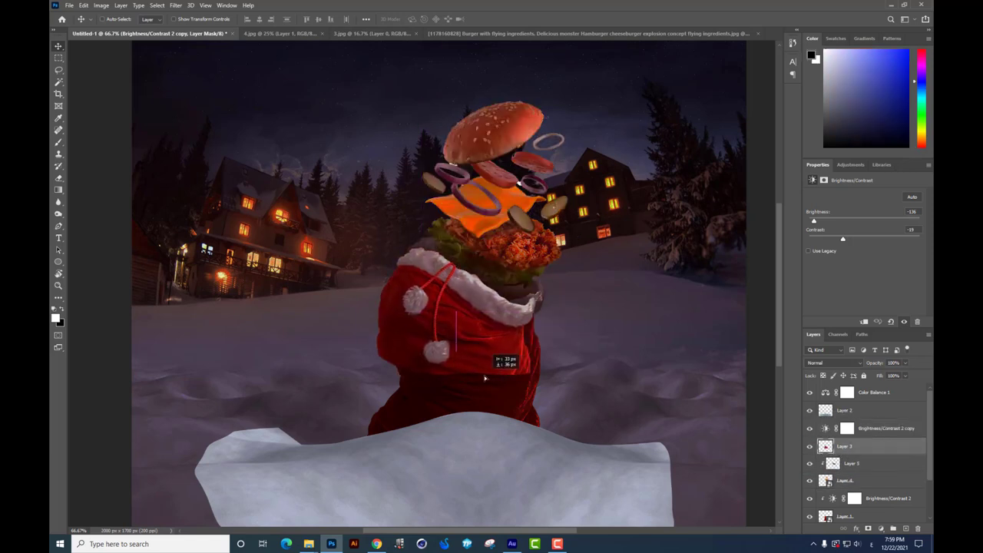
click(885, 432)
alt+click(884, 436)
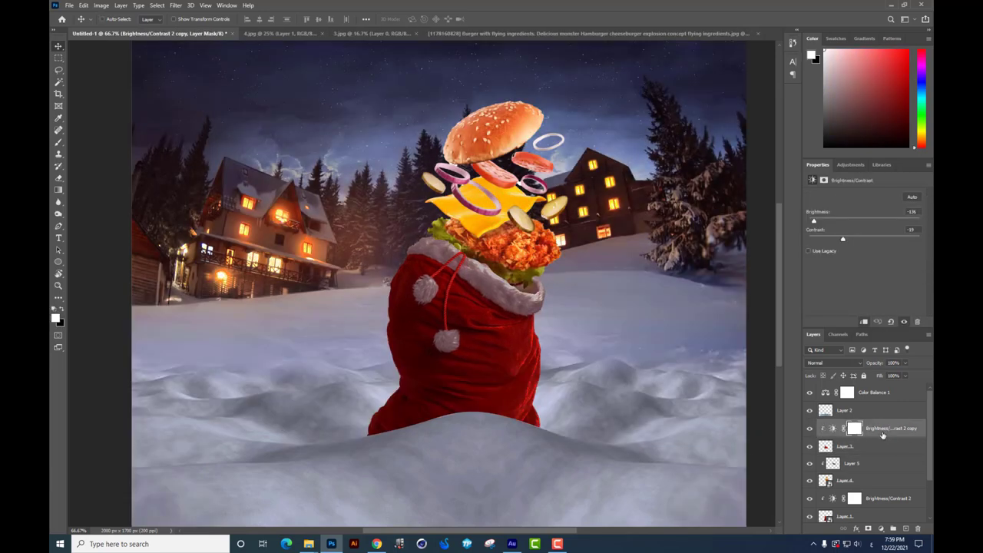
key(ctrl+minus)
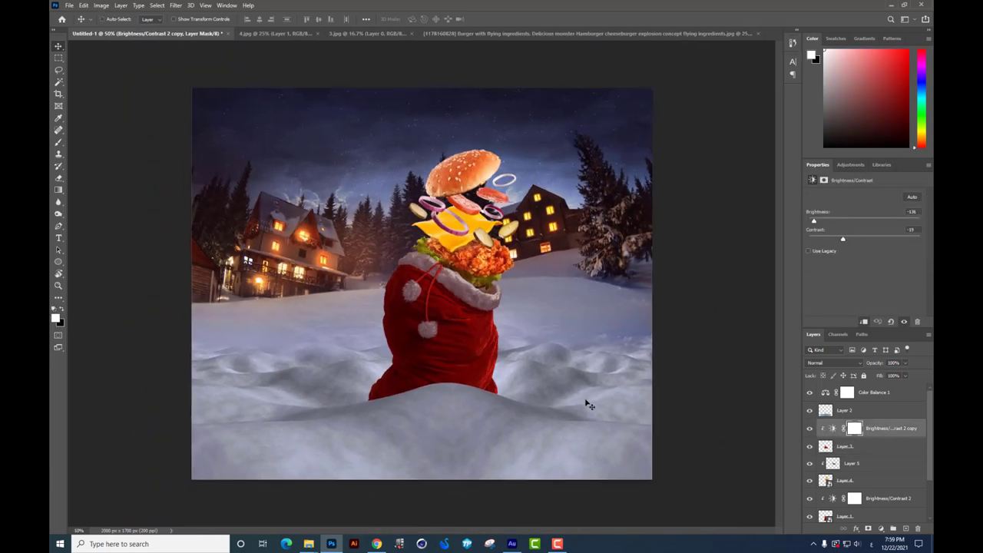
key(ctrl+plus)
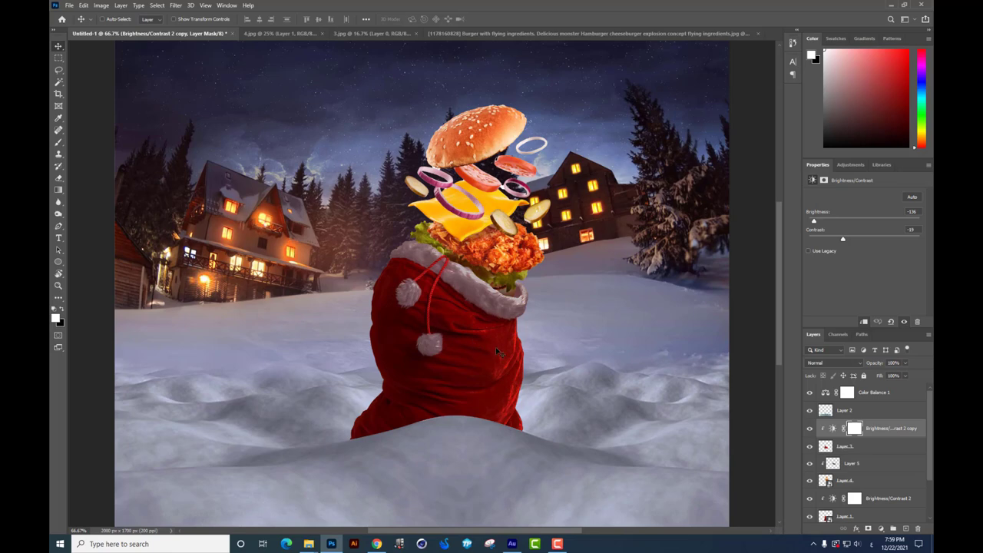
Inspect the darkened sack up close, then select Layer 2 from the canvas
key(ctrl+plus)
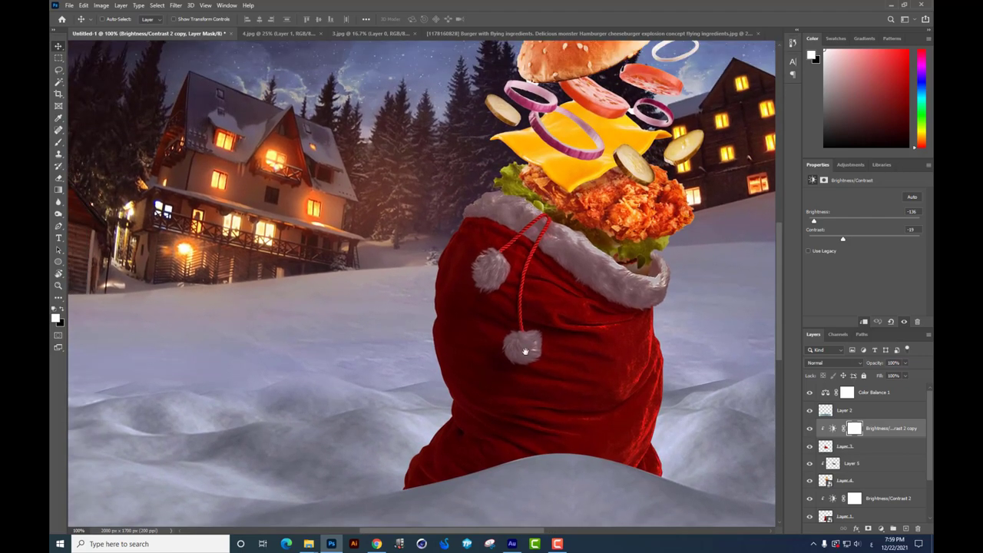
mouse_move(566, 392)
mouse_down()
mouse_move(445, 402)
mouse_move(485, 314)
mouse_move(510, 311)
mouse_up()
scroll(492, 289, up, 1)
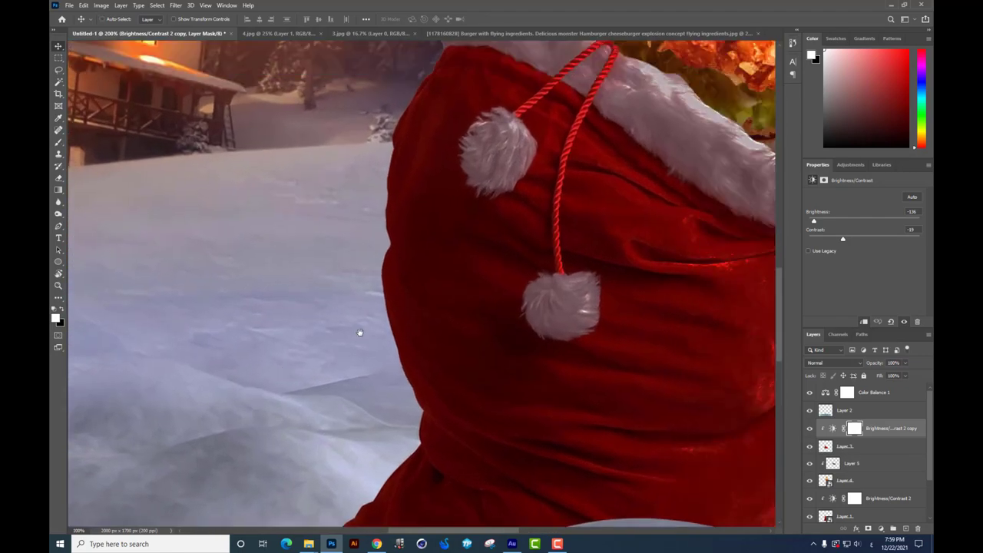
scroll(357, 334, down, 1)
scroll(377, 325, down, 1)
scroll(375, 325, down, 2)
scroll(376, 325, down, 2)
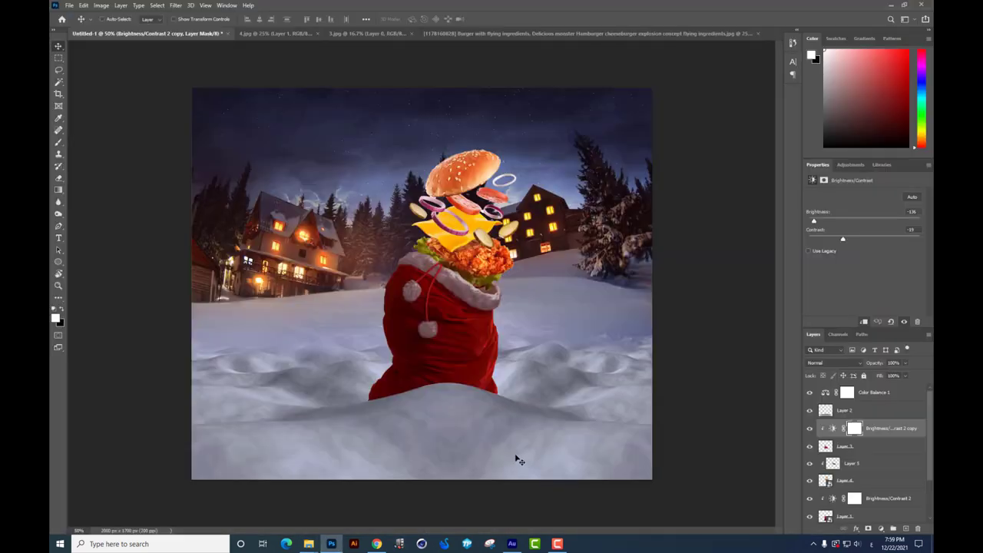
drag(517, 459, 507, 435)
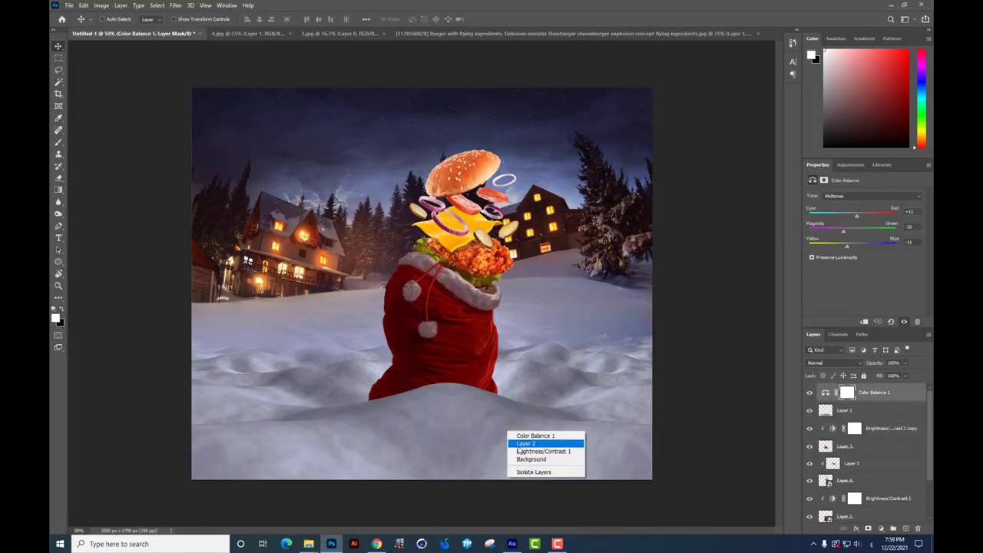
click(530, 448)
scroll(601, 457, down, 1)
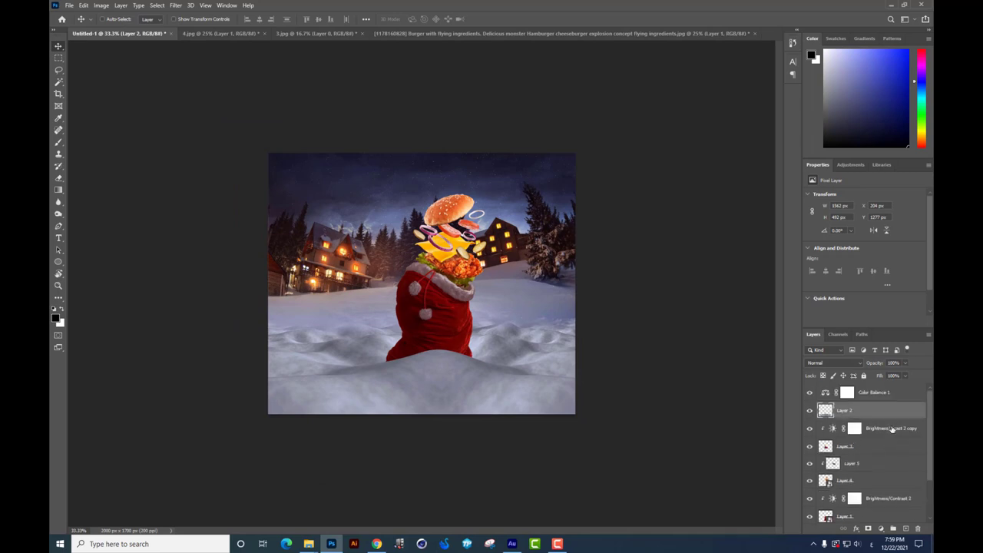
On a new layer, paint a soft dark brush stroke along the bottom of the snow
click(906, 529)
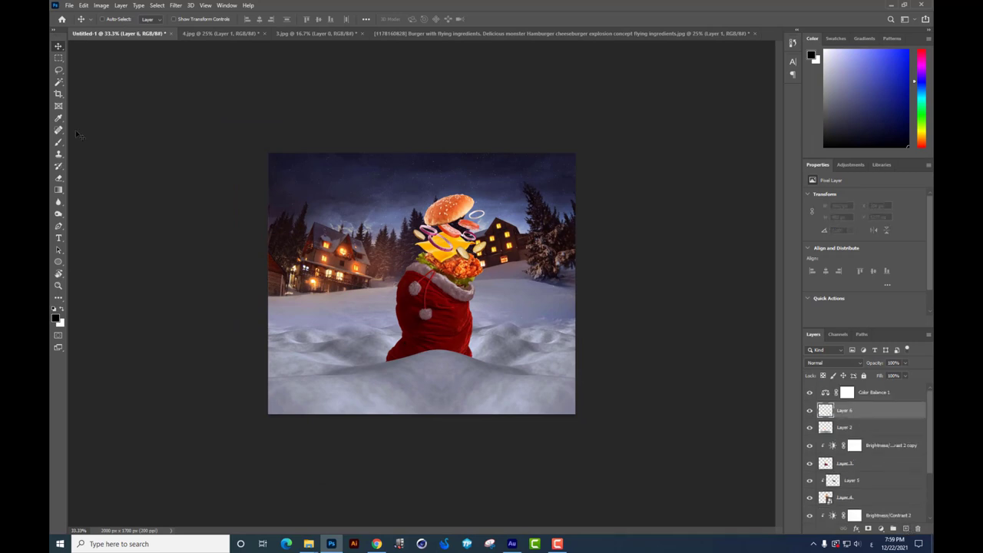
key(b)
right_click(522, 384)
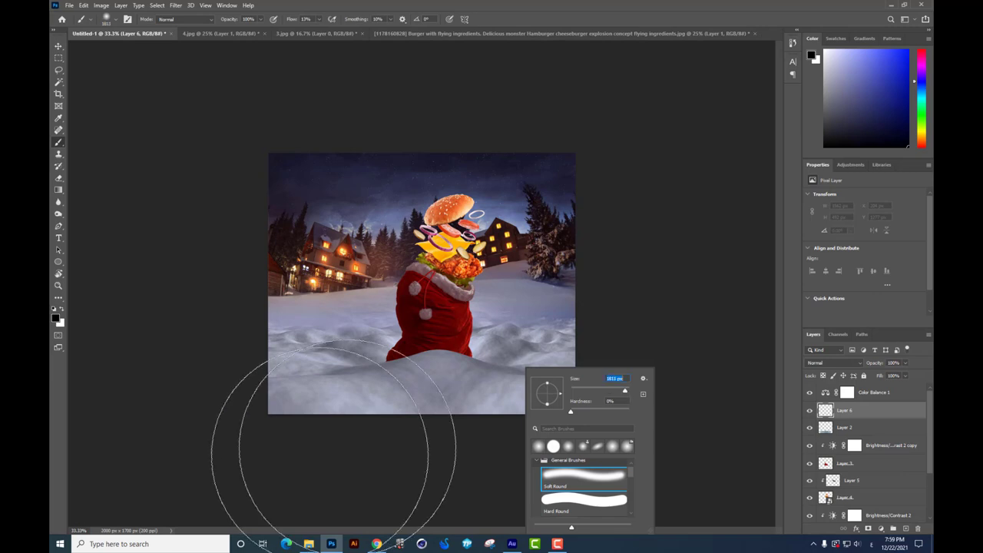
drag(284, 469, 637, 491)
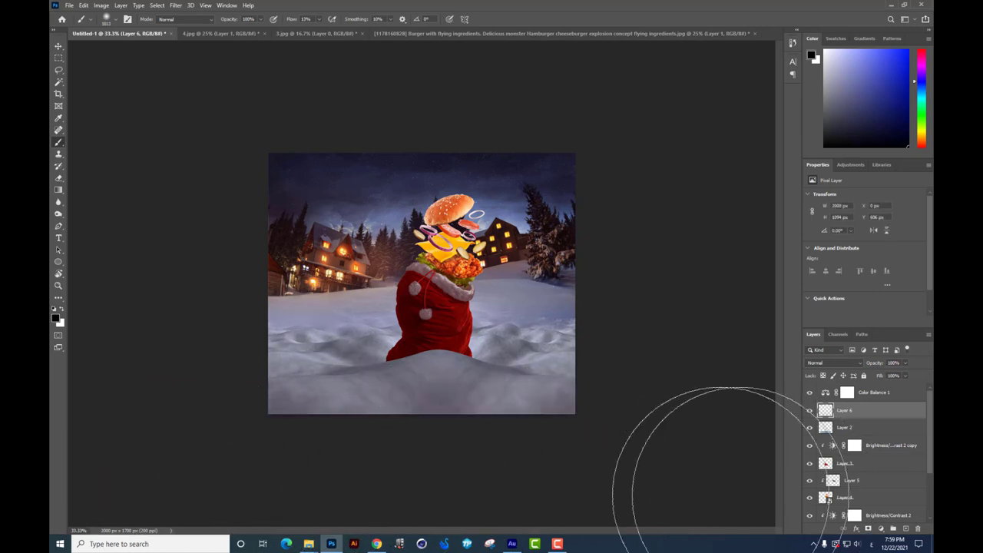
key(ctrl+equal)
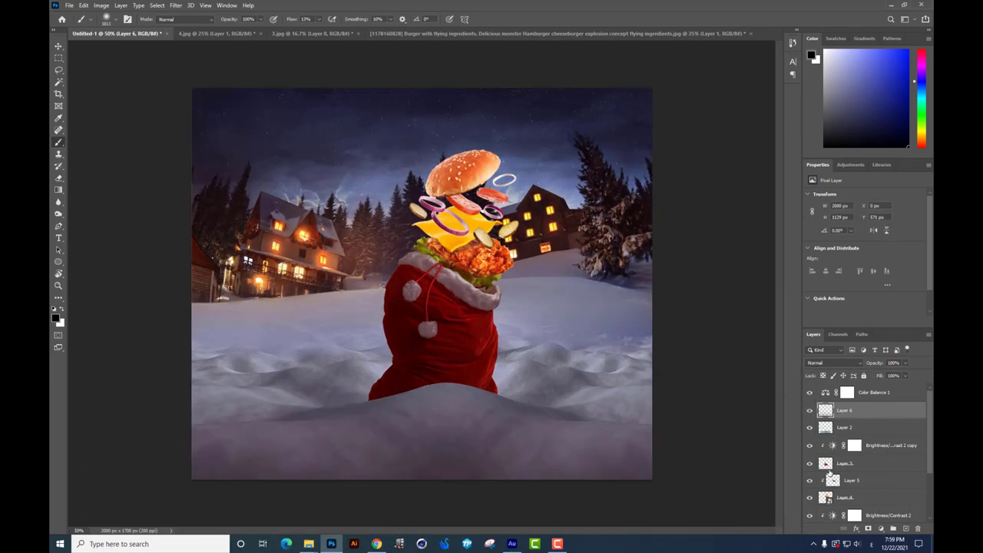
key(ctrl+equal)
key(ctrl+minus)
click(58, 47)
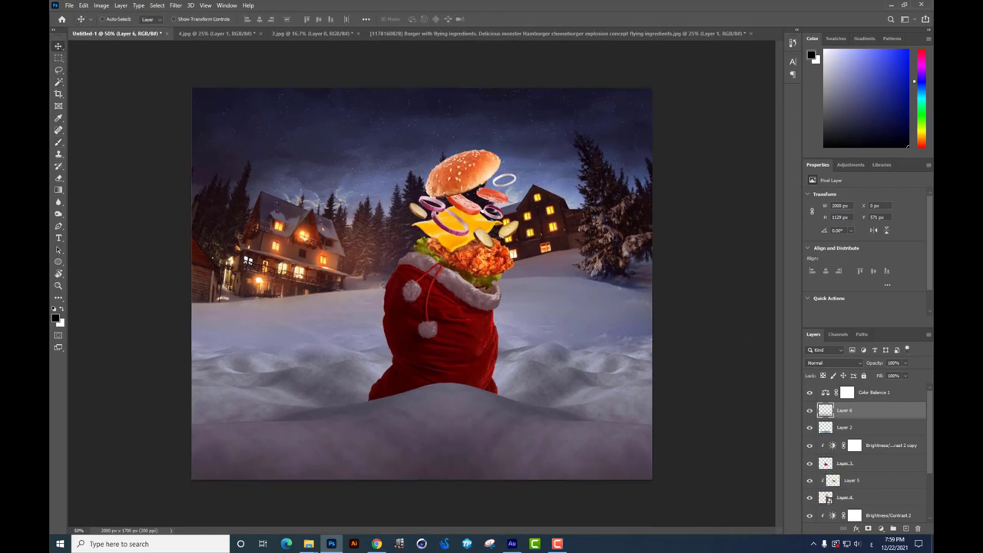
Above Color Balance 1, add a Brightness/Contrast layer with brightness about −45 to darken the scene
click(890, 394)
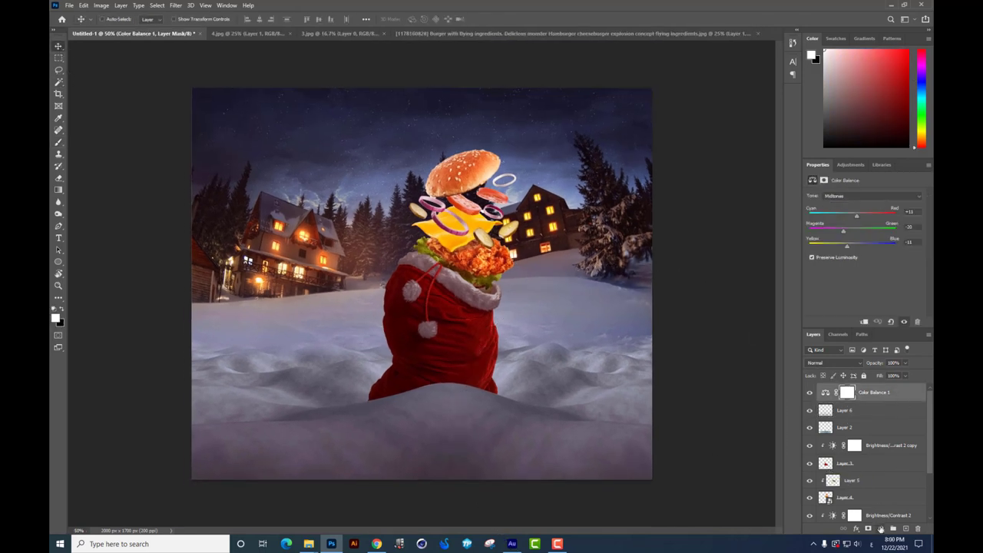
click(880, 529)
click(844, 368)
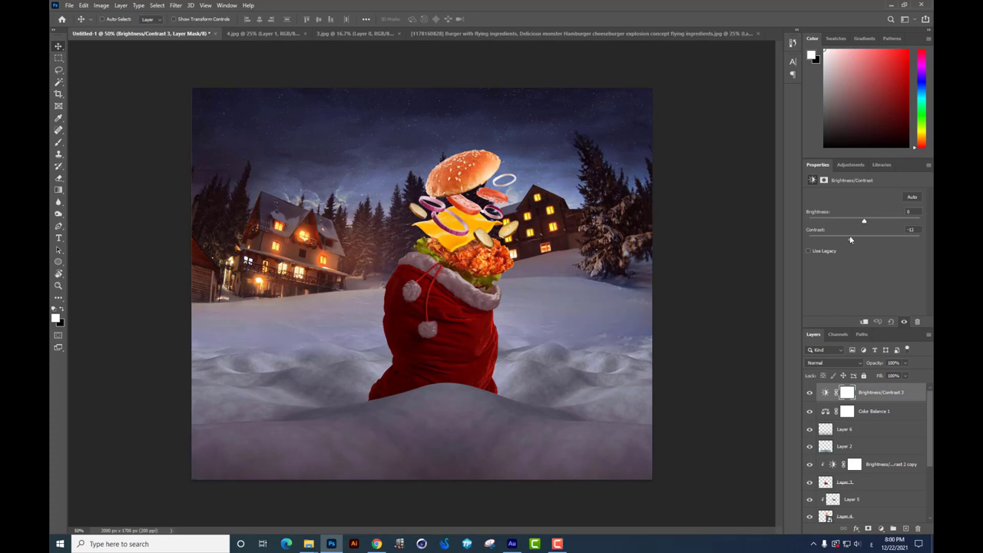
drag(863, 223, 849, 223)
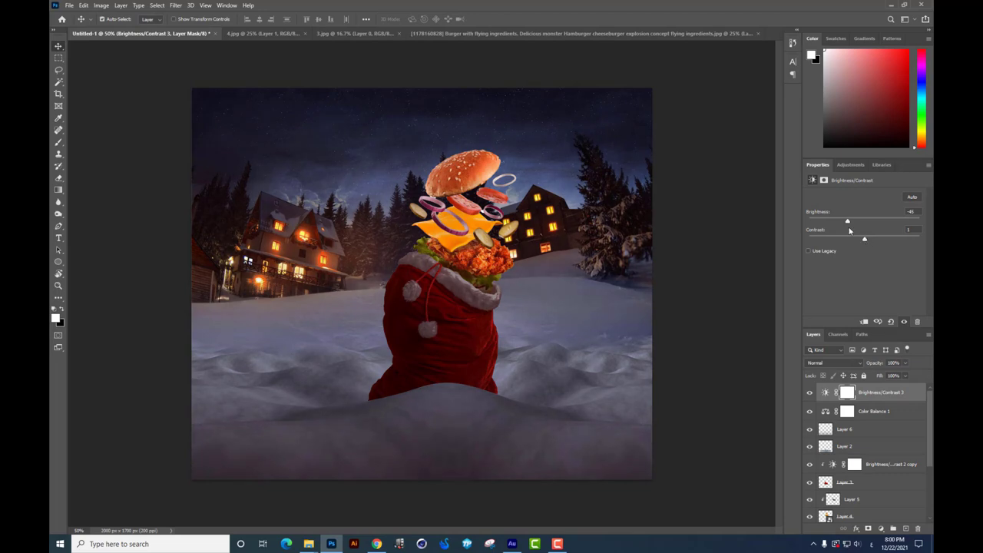
scroll(543, 330, up, 4)
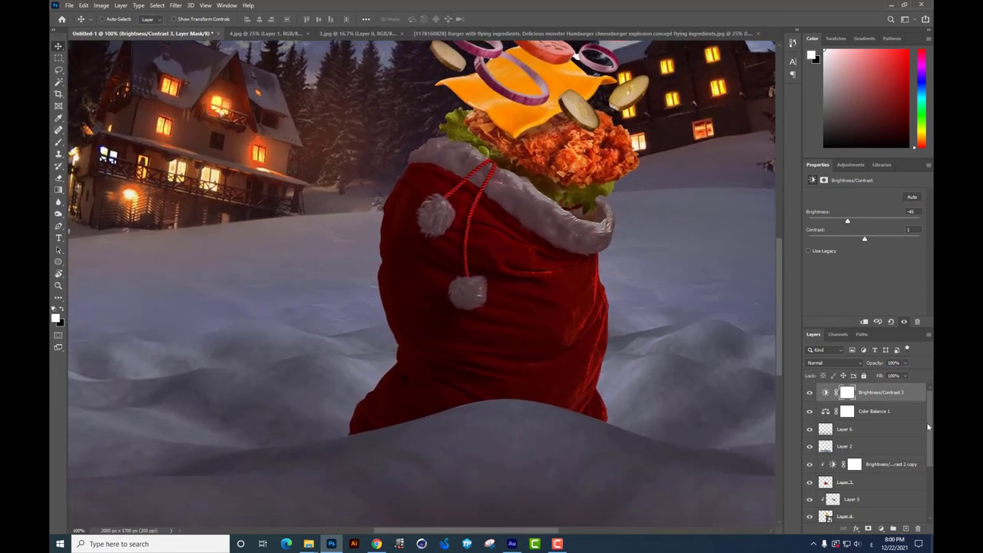
scroll(890, 430, down, 2)
scroll(854, 444, down, 1)
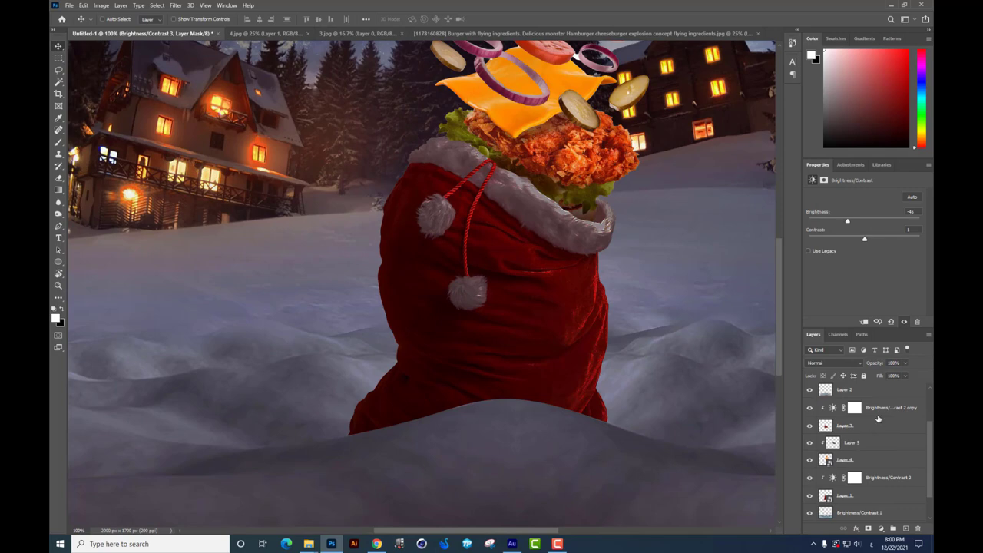
Move the burger's Layer 4 to the top of the stack and hide it
click(878, 419)
click(867, 437)
click(879, 412)
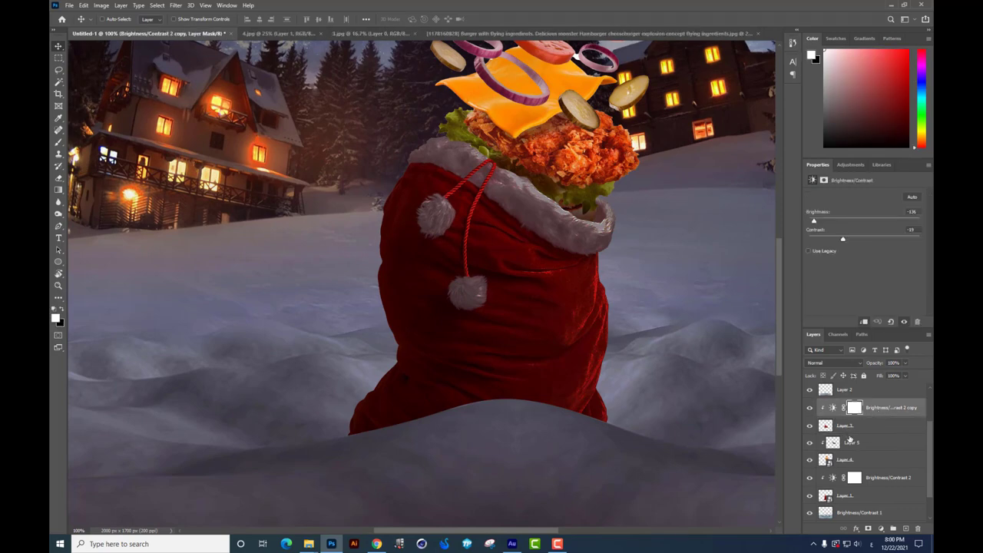
click(851, 459)
drag(852, 461, 870, 391)
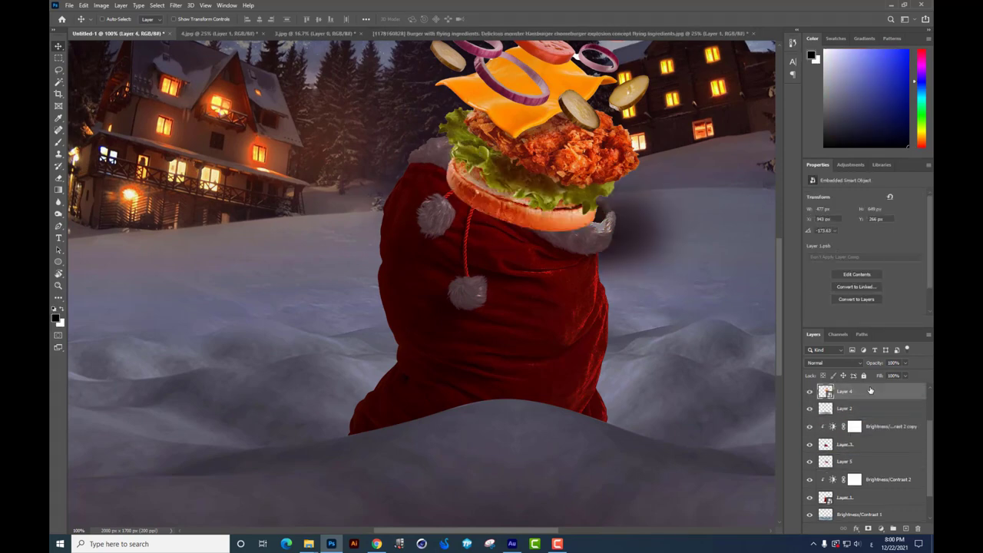
key(ctrl+minus)
scroll(860, 415, down, 1)
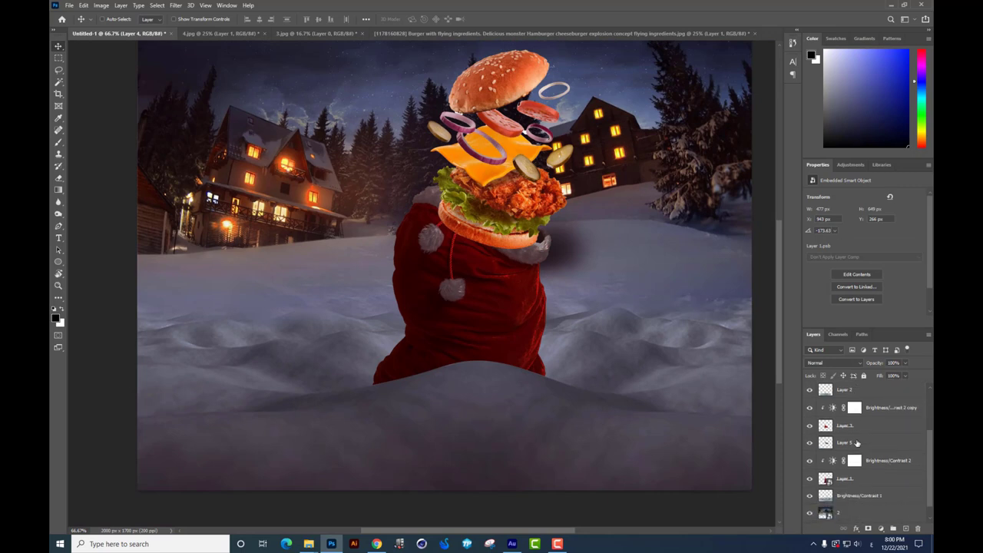
click(855, 443)
click(855, 444)
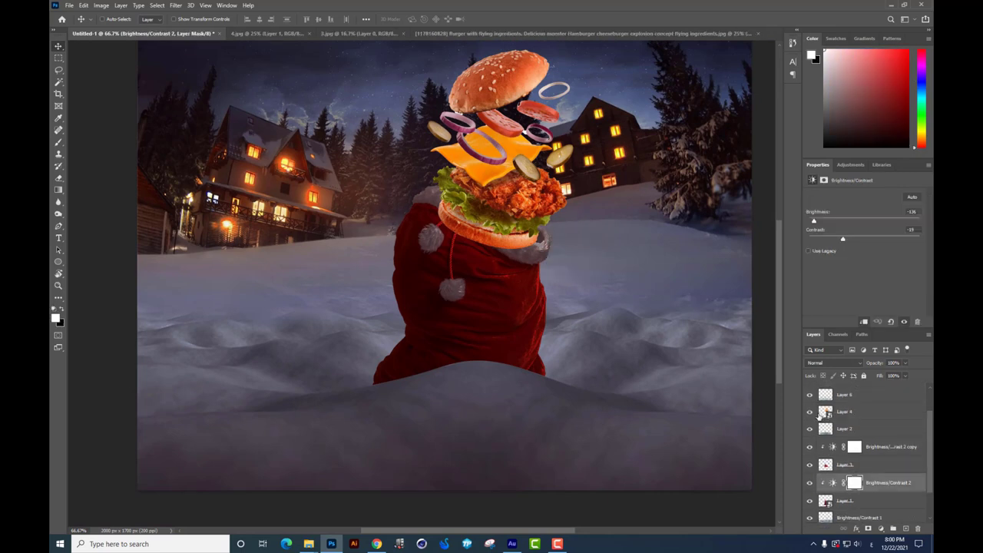
click(809, 414)
Delete Brightness/Contrast 2 copy, Brightness/Contrast 2 and Layer 3 so the sack is bright red
shift+click(858, 484)
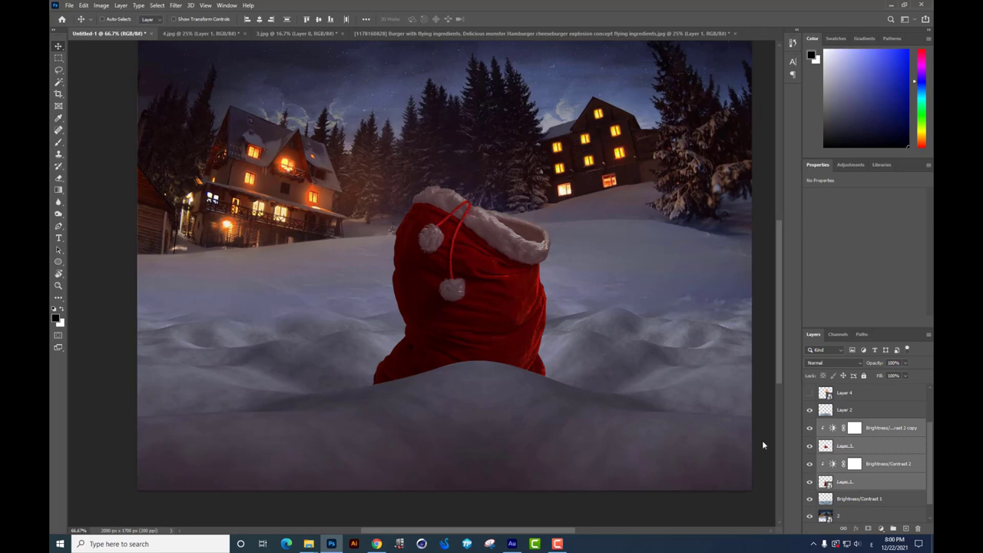
click(896, 431)
key(Delete)
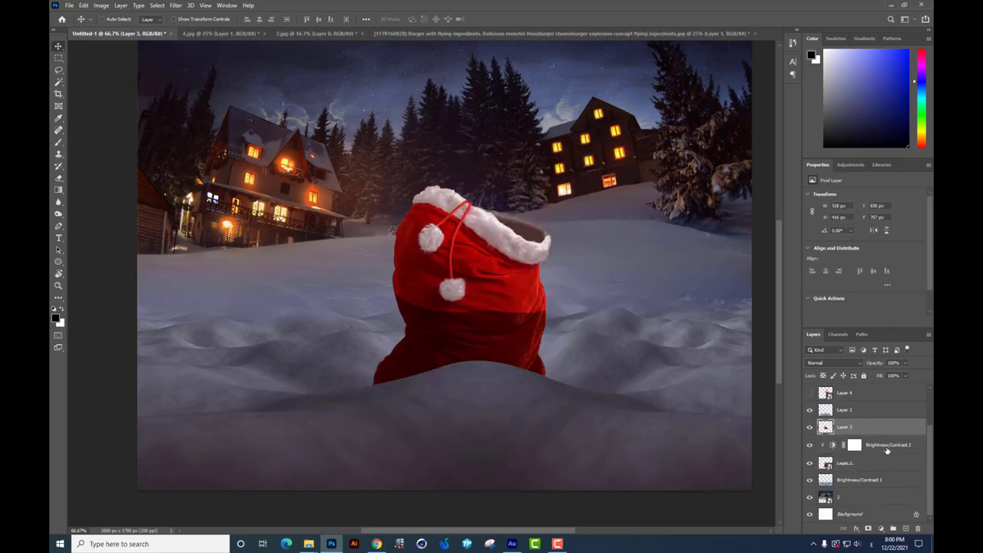
click(874, 445)
key(Delete)
click(869, 448)
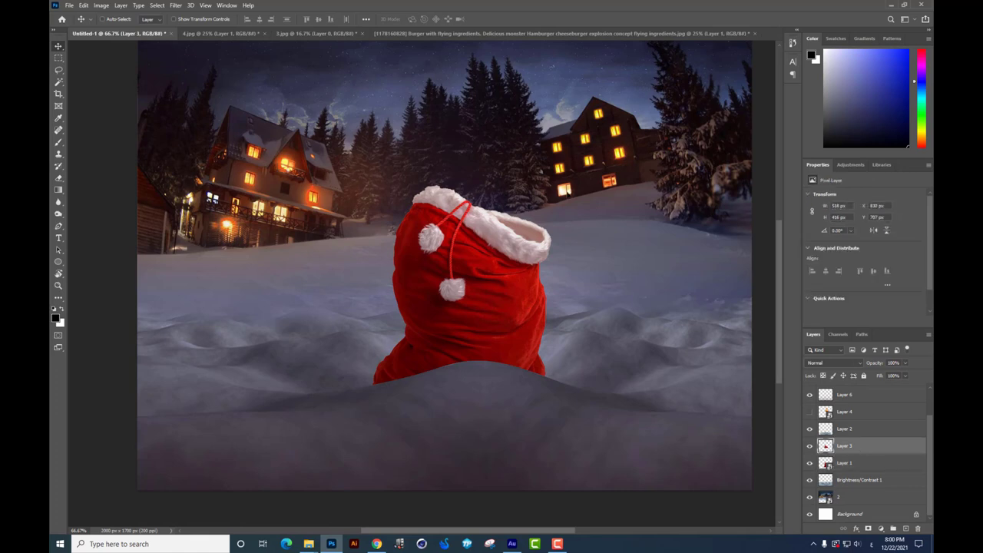
key(Delete)
Remove a mistakenly added Levels adjustment above Layer 1
click(881, 528)
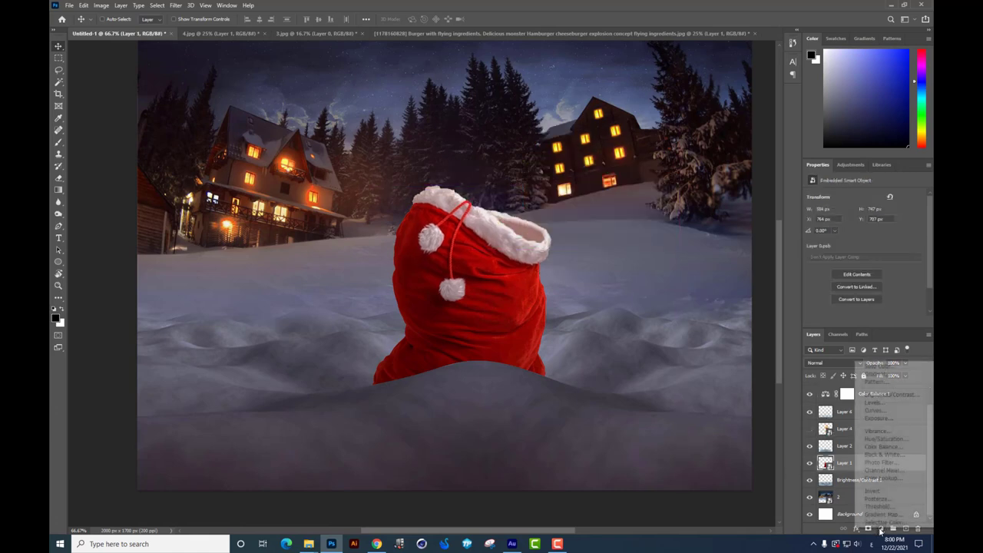
click(887, 408)
key(Delete)
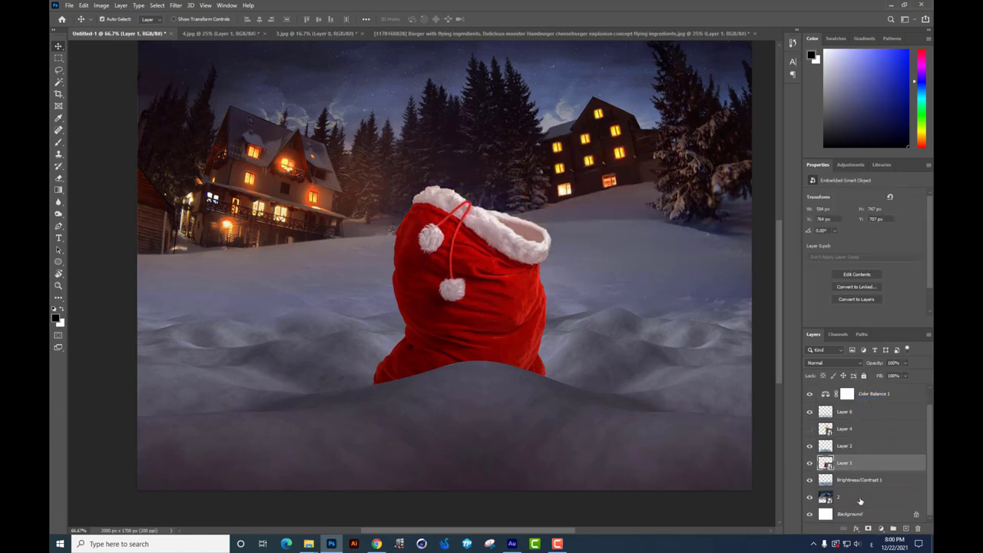
click(880, 529)
Add a Brightness/Contrast layer at brightness −130, then soft-erase its mask along the sack's left edge and top rim
click(895, 393)
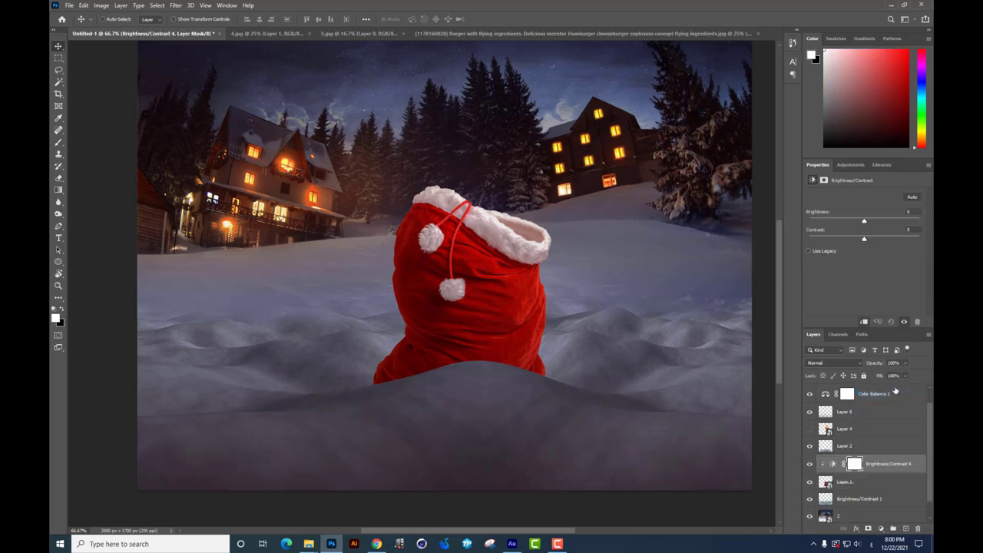
drag(855, 223, 816, 224)
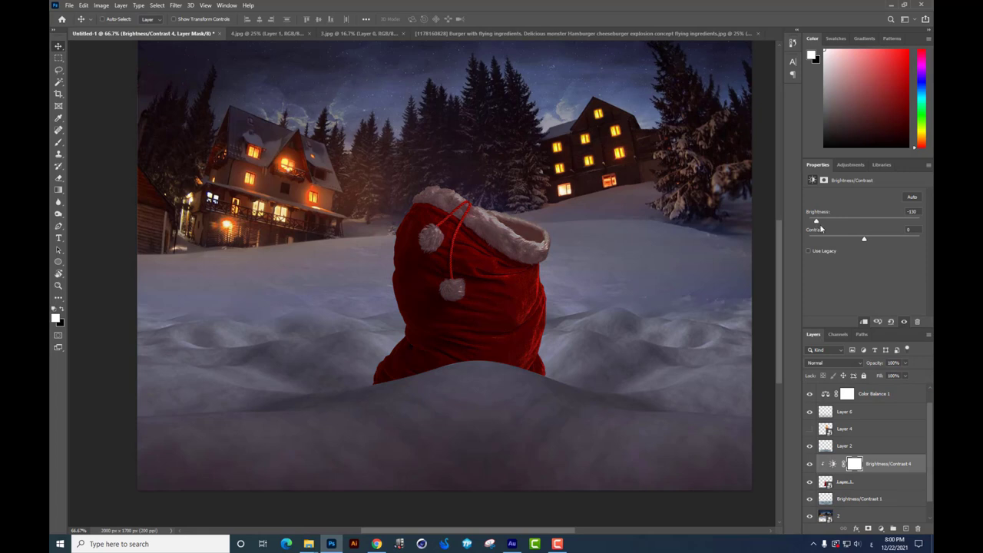
click(60, 179)
right_click(541, 281)
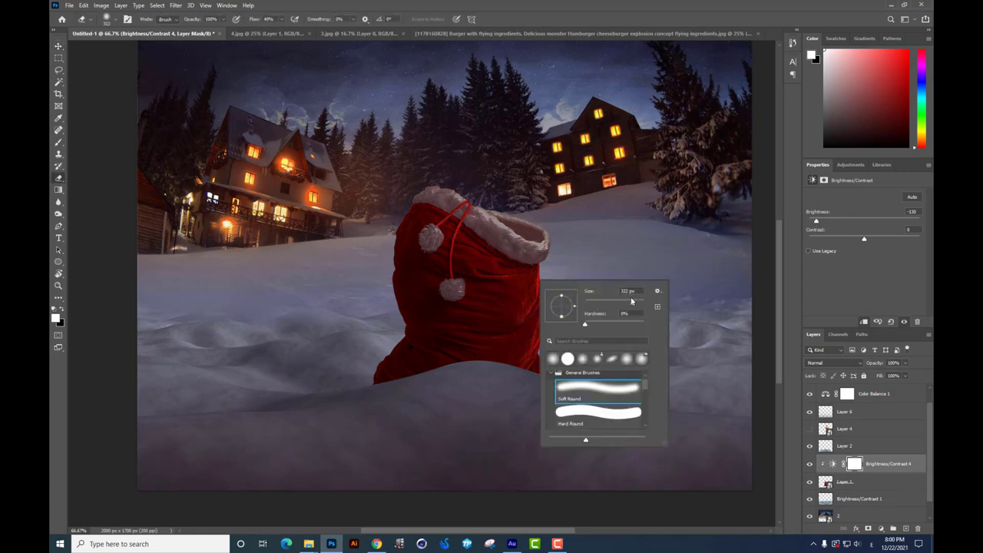
key(Return)
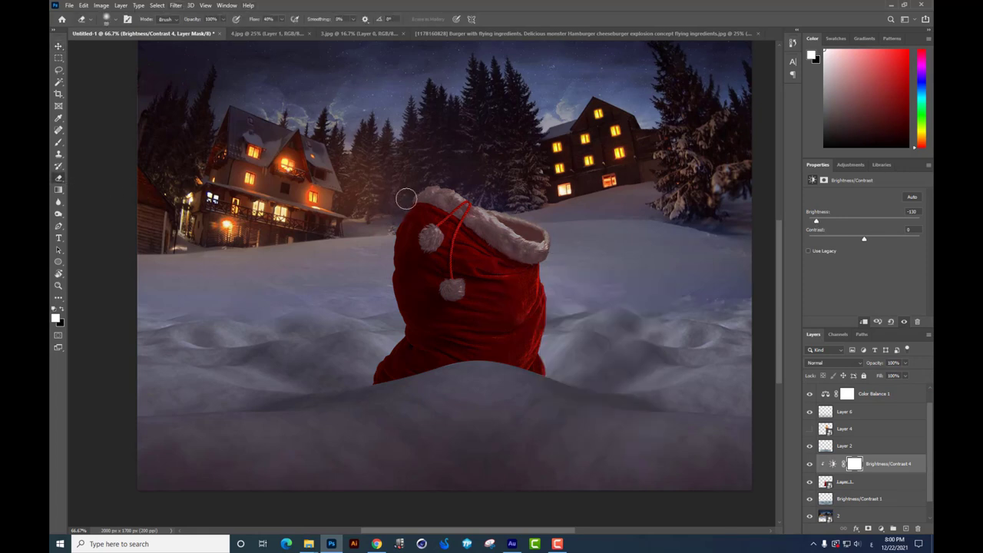
mouse_move(382, 259)
mouse_down()
mouse_move(397, 317)
mouse_move(369, 363)
mouse_move(380, 369)
mouse_move(364, 397)
mouse_move(400, 332)
mouse_up()
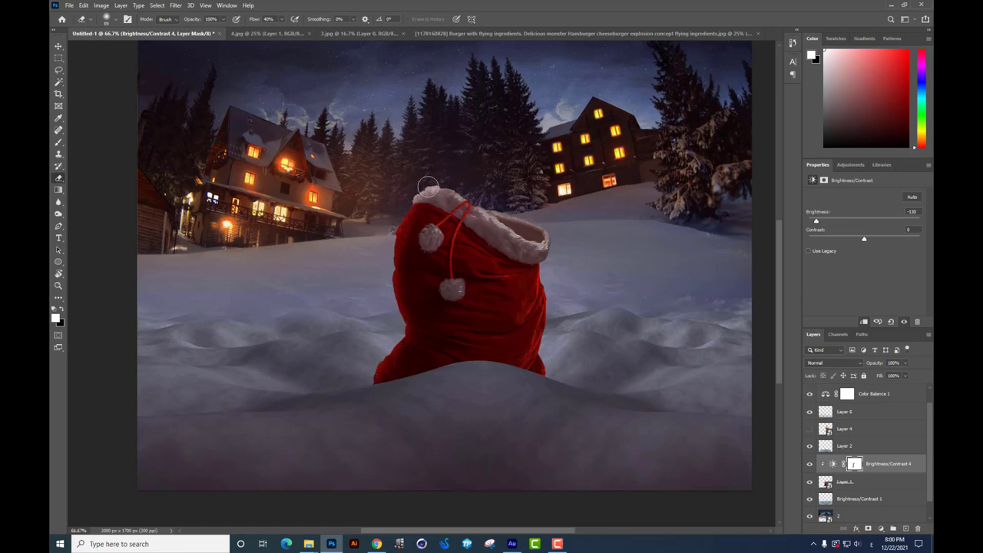
right_click(453, 262)
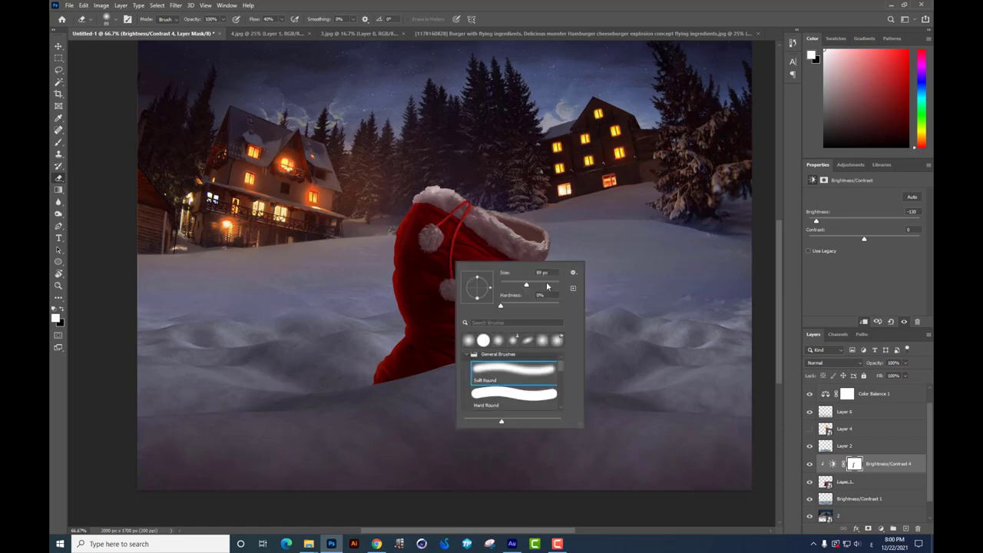
click(403, 210)
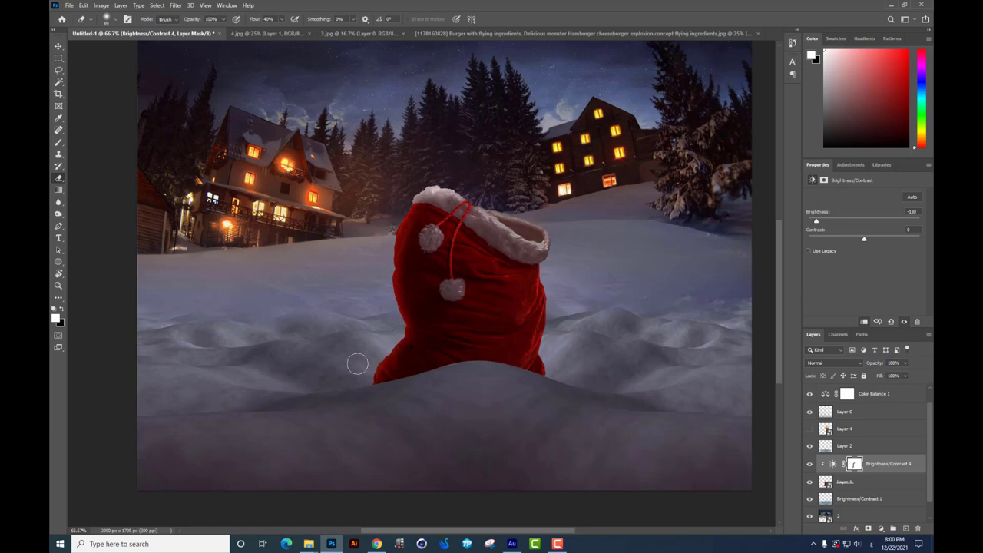
drag(589, 318, 587, 323)
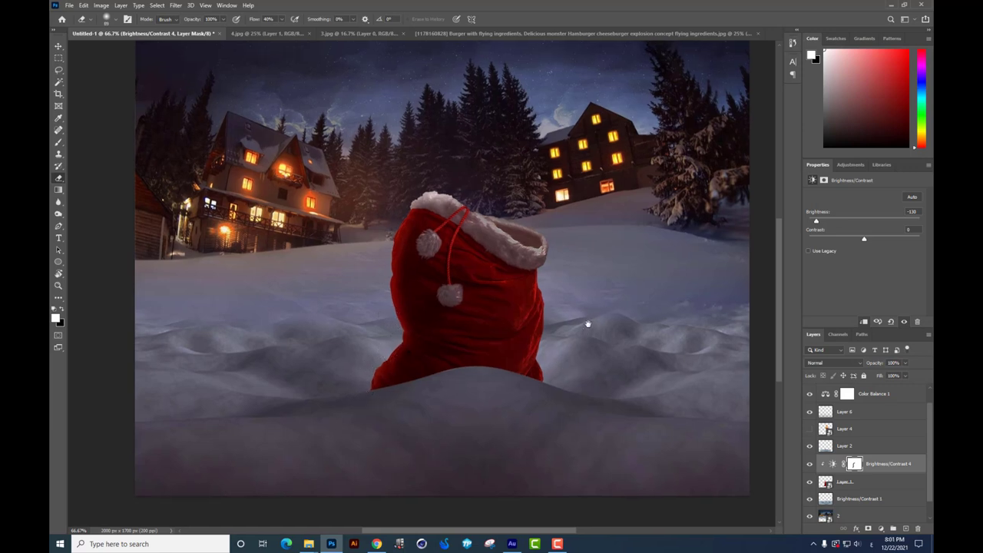
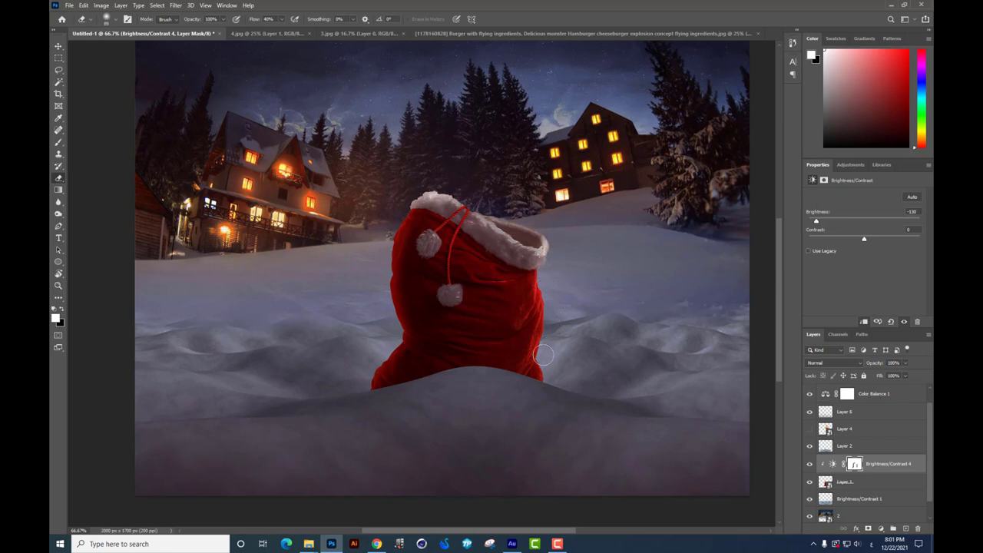
Centre the sack at 100% zoom and add empty Layer 7 above Brightness/Contrast 4
drag(546, 385, 582, 354)
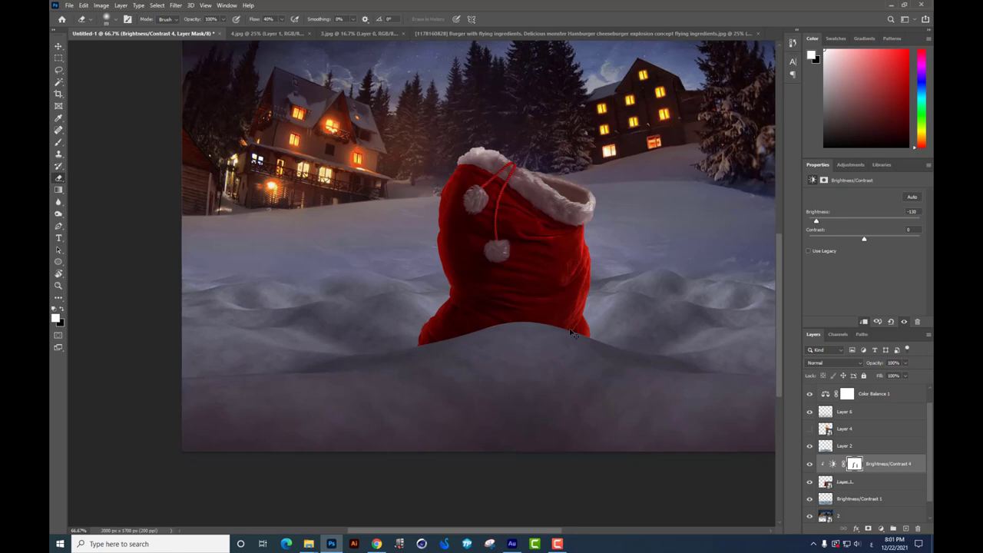
scroll(570, 331, up, 1)
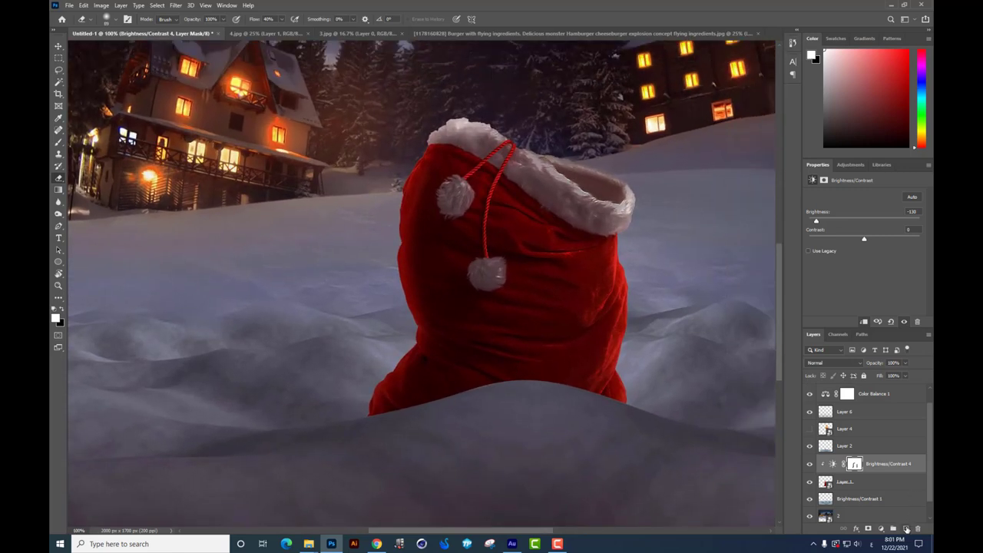
click(906, 529)
Clip Layer 7 to the adjustment below and set the foreground colour to orange
key(ctrl+alt+g)
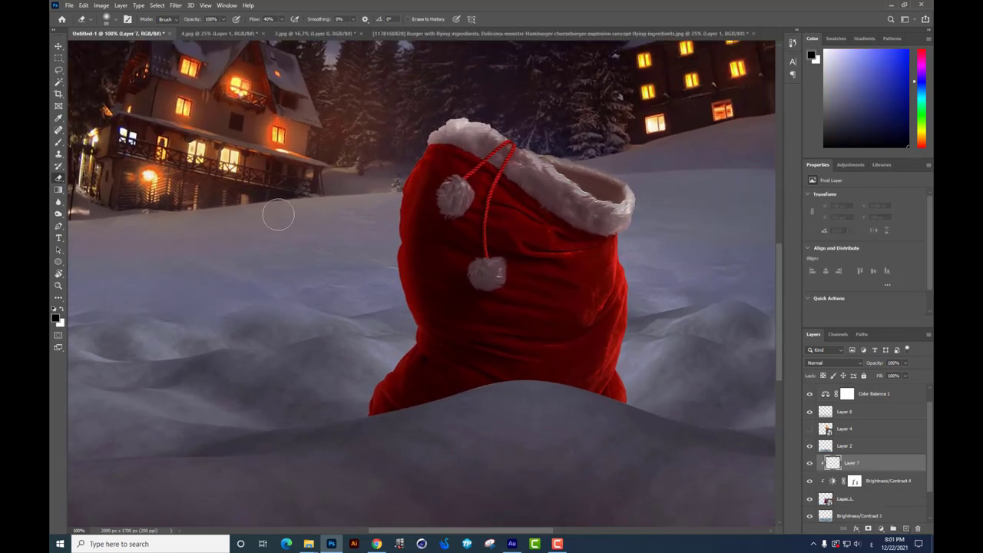
click(57, 142)
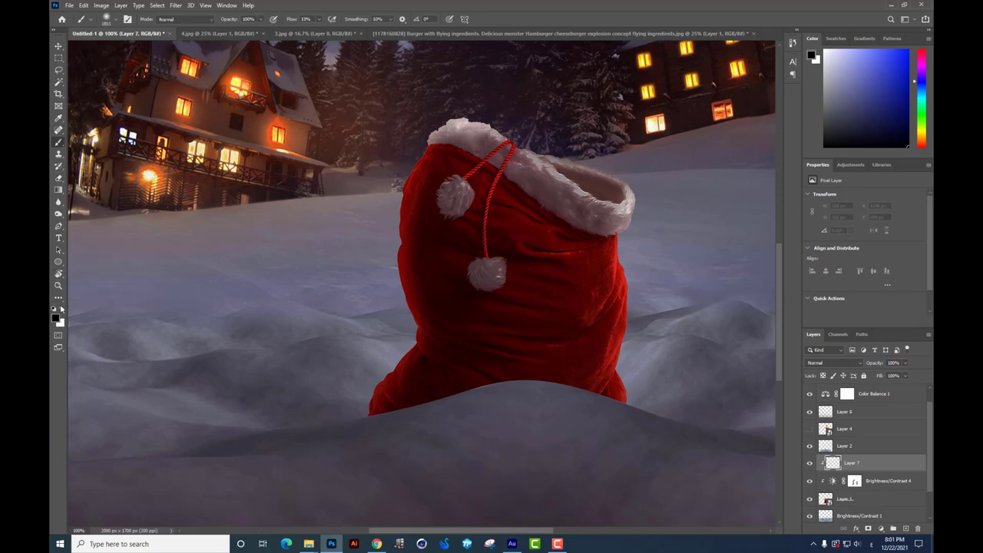
click(56, 316)
text(ffff00)
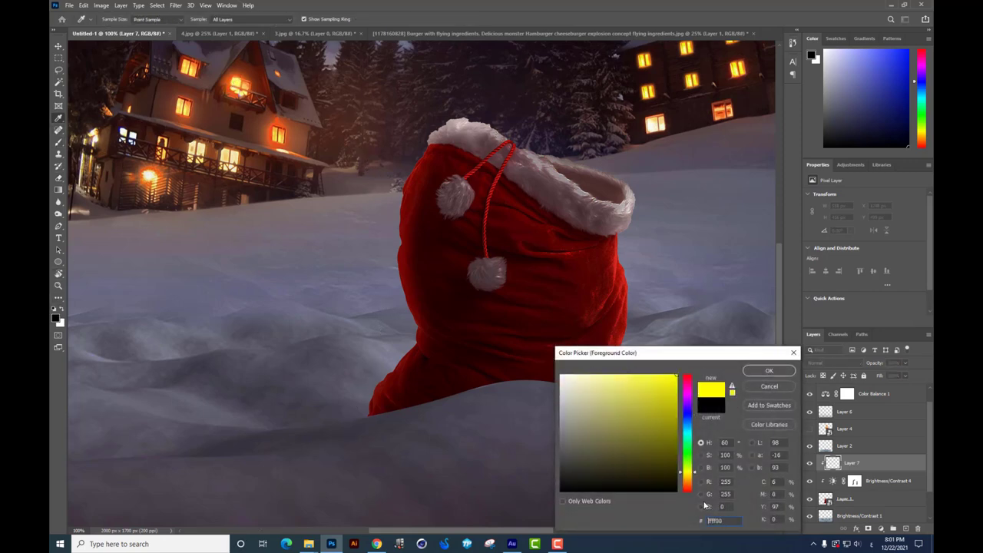
drag(690, 482, 690, 483)
click(769, 370)
Paint a soft orange glow up the sack's lower-left and left edges at 70% flow
right_click(541, 277)
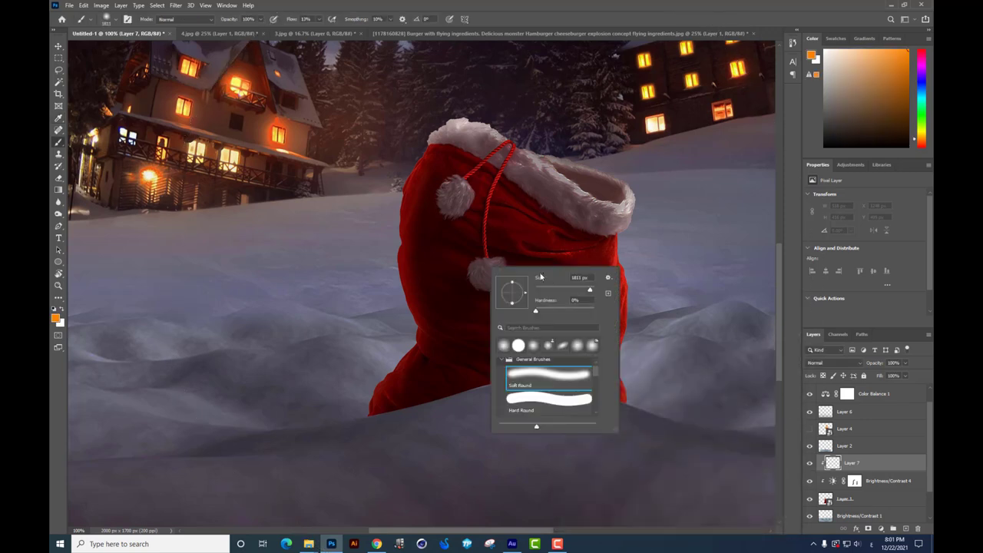
click(362, 376)
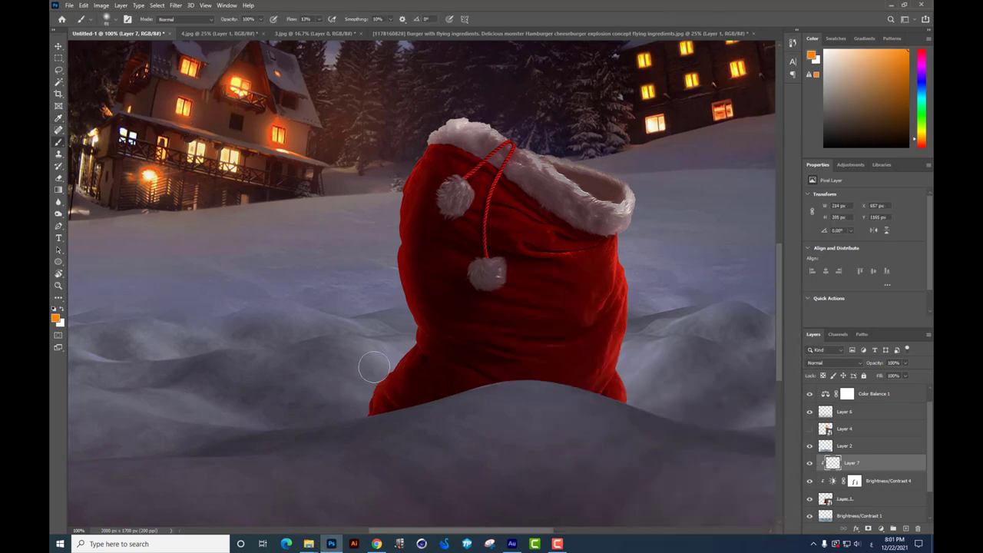
click(319, 19)
click(349, 377)
mouse_move(385, 344)
mouse_down()
mouse_move(403, 336)
mouse_move(389, 272)
mouse_up()
mouse_move(401, 314)
mouse_down()
mouse_move(385, 238)
mouse_move(401, 162)
mouse_move(423, 125)
mouse_move(454, 105)
mouse_move(446, 114)
mouse_up()
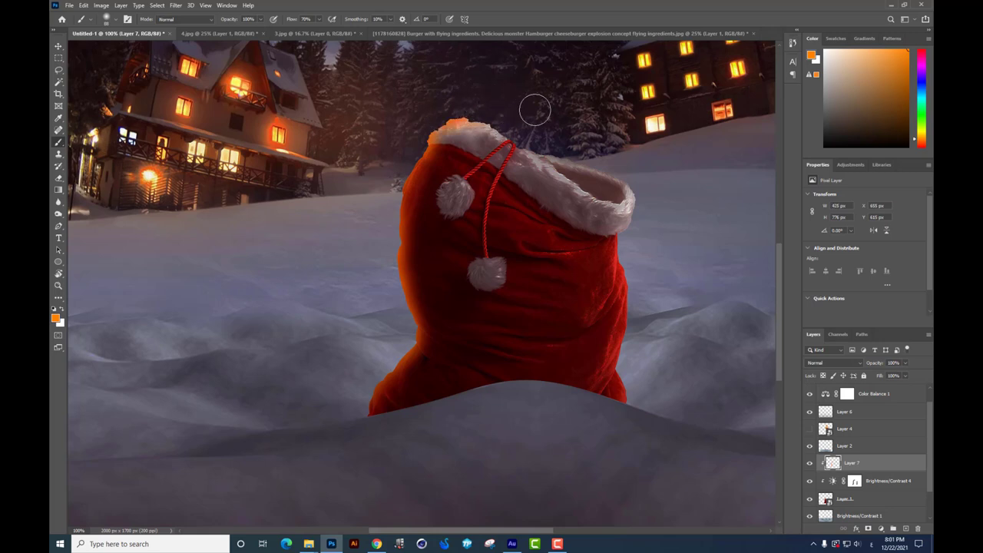
Set Layer 7 to Screen blend mode at 62% opacity
click(837, 362)
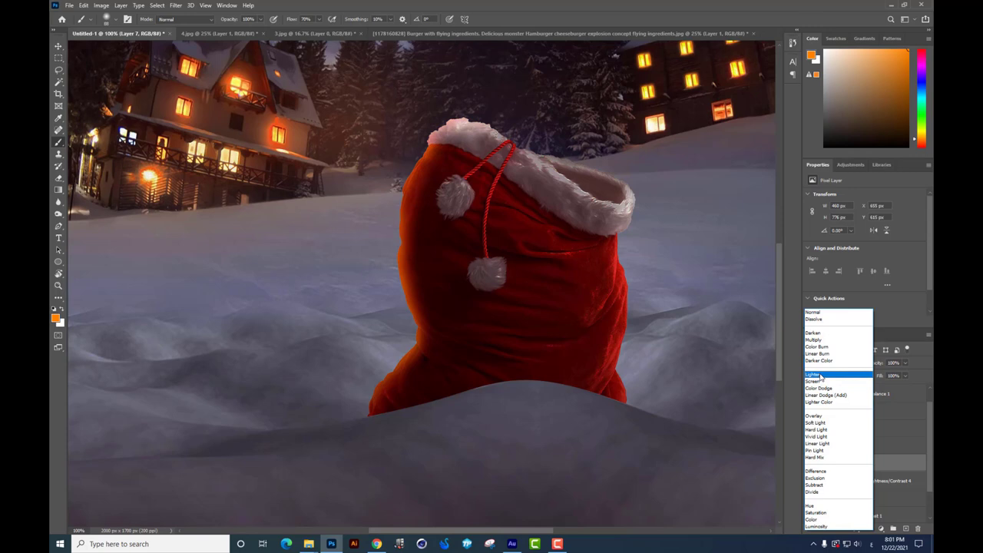
click(820, 382)
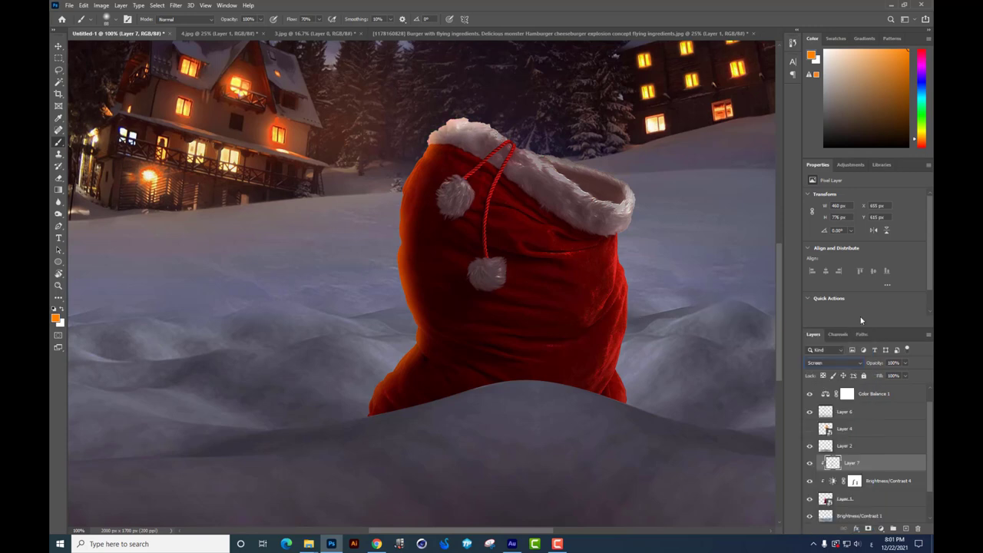
click(904, 363)
key(ctrl+plus)
mouse_move(527, 433)
mouse_down()
mouse_move(534, 284)
mouse_move(520, 328)
mouse_up()
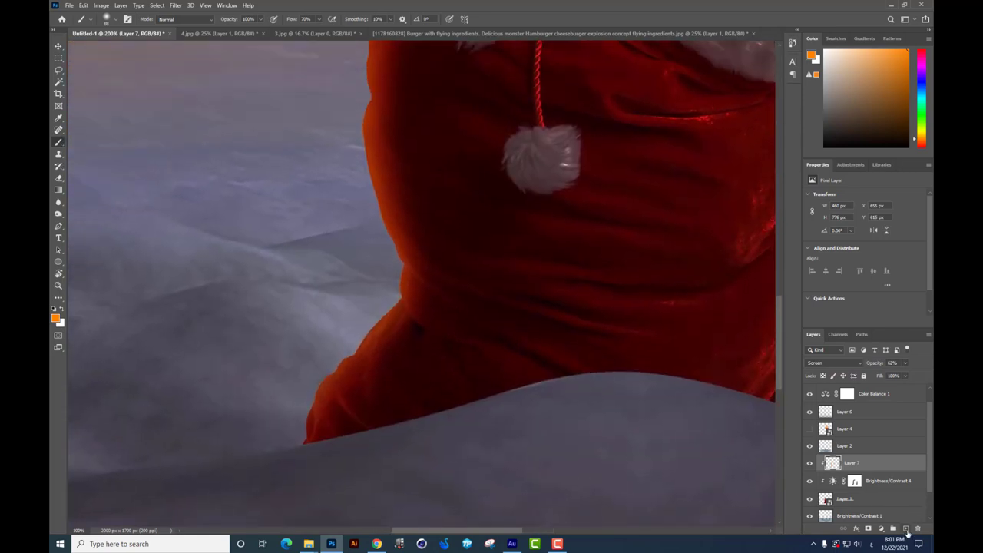
Add Layer 8, choose a light peach colour, and paint a highlight on the sack's left edge
click(905, 529)
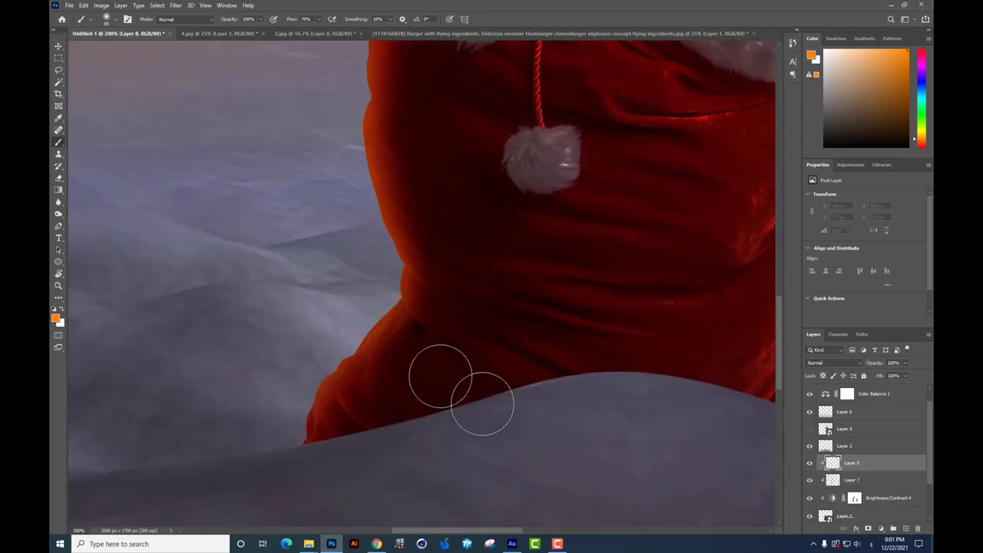
click(57, 318)
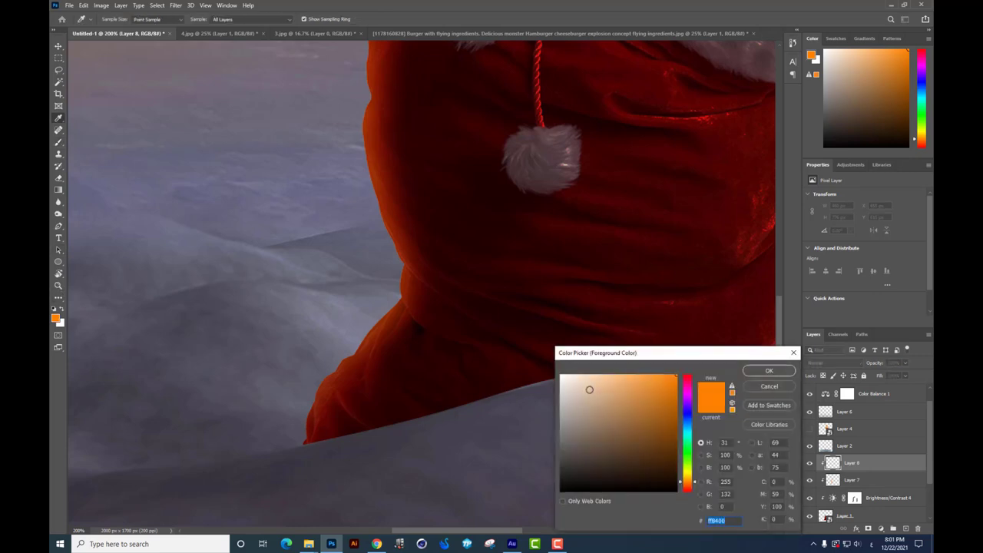
click(588, 376)
key(Return)
right_click(510, 307)
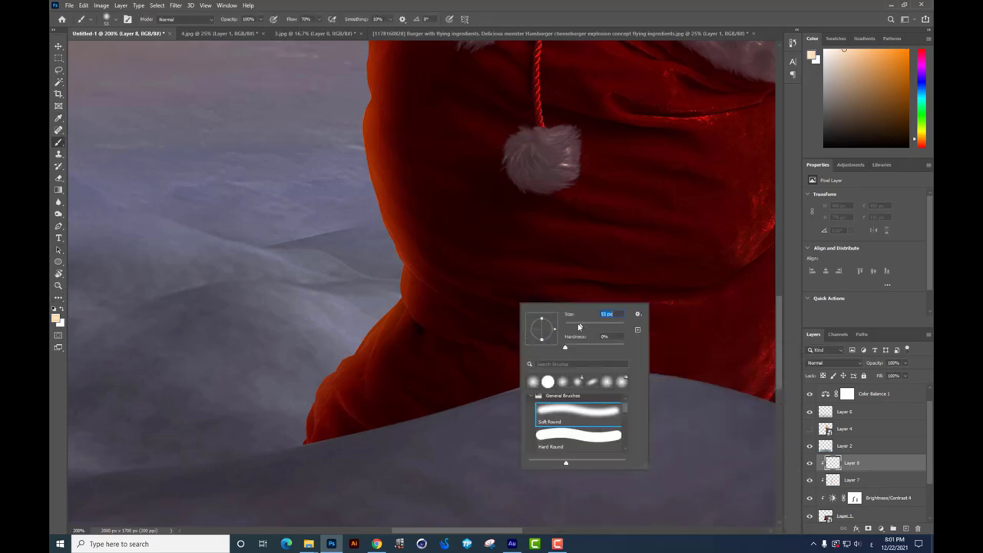
key(Return)
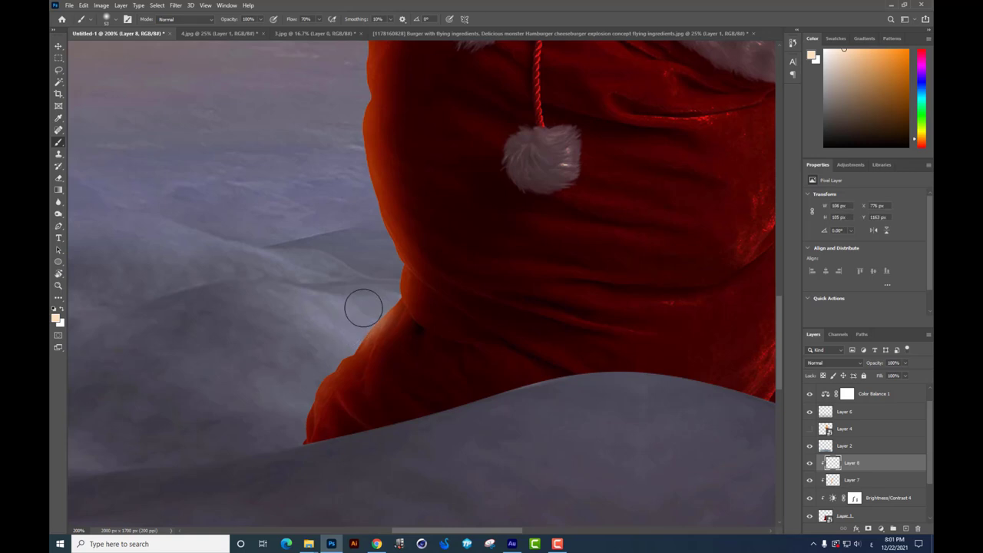
mouse_move(363, 308)
mouse_down()
mouse_move(384, 322)
mouse_move(413, 265)
mouse_up()
Rotate the view sideways and paint a peach highlight along the sack edge near the fur
key(r)
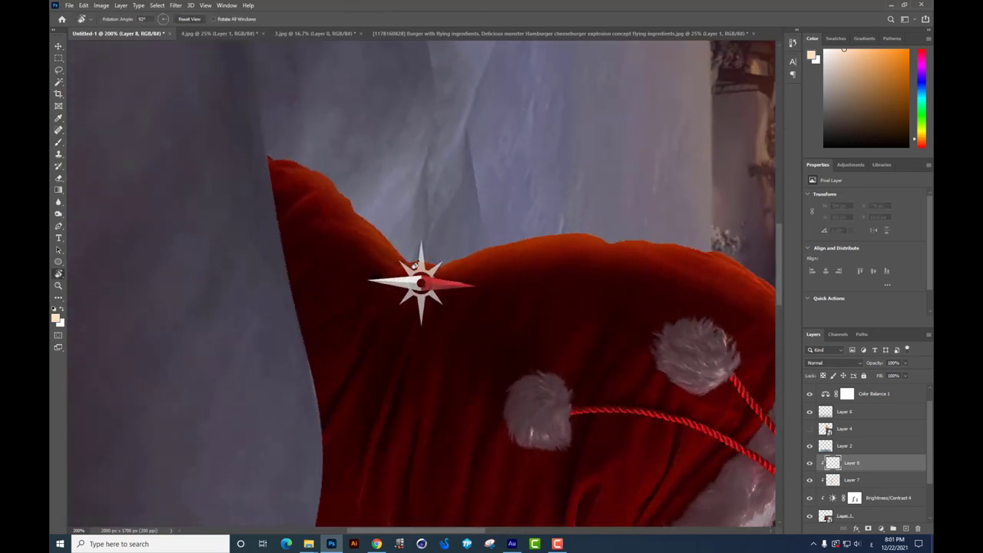
drag(515, 268, 406, 283)
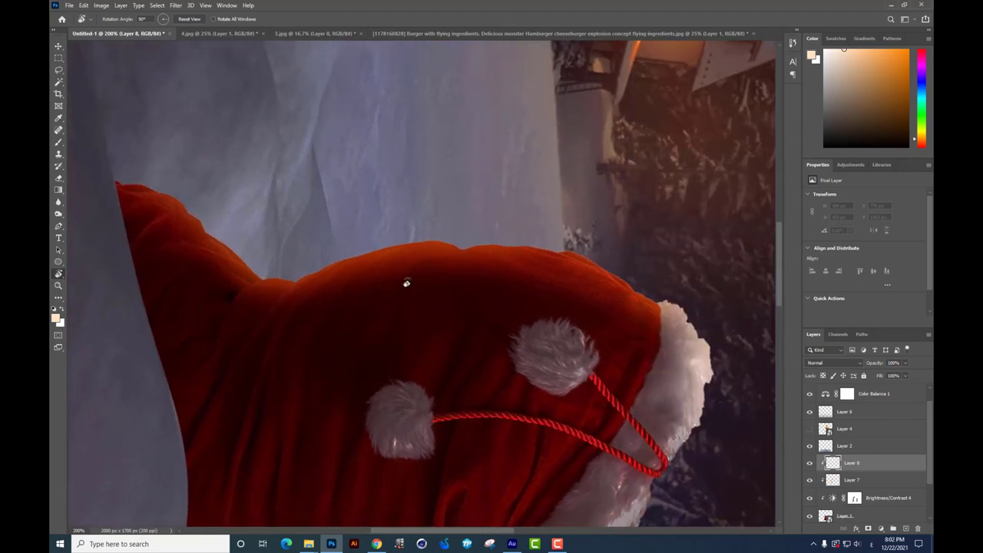
click(59, 143)
right_click(675, 299)
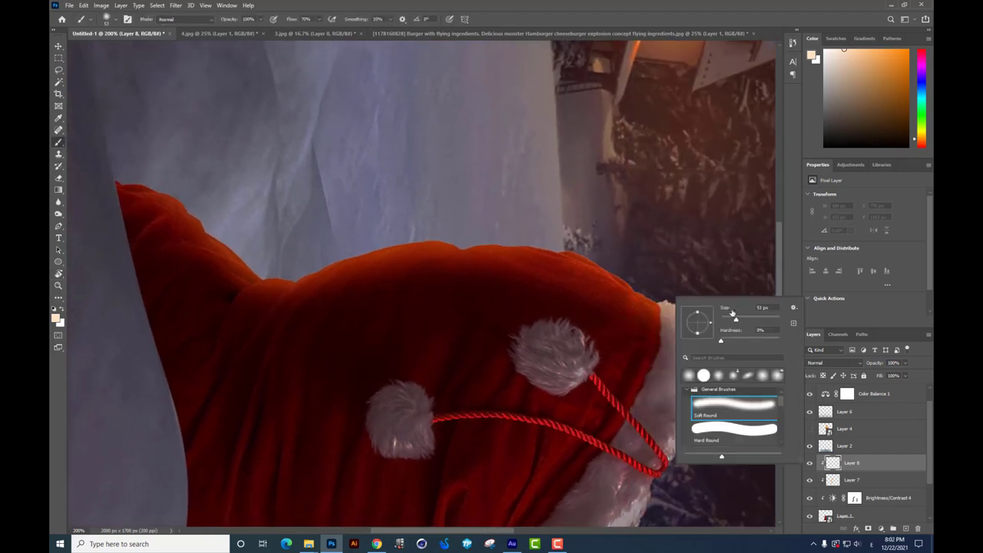
key(Escape)
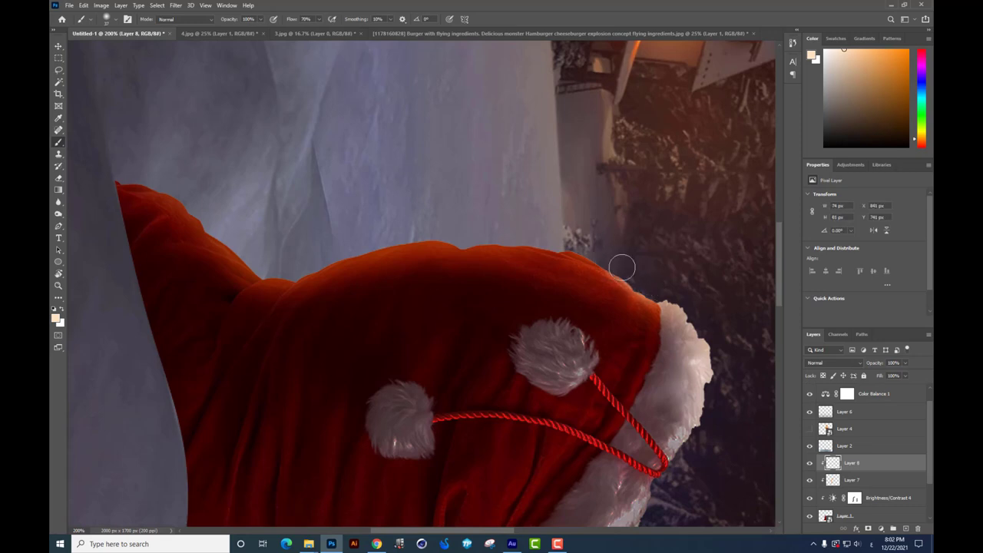
mouse_move(600, 254)
mouse_down()
mouse_move(548, 233)
mouse_move(558, 235)
mouse_move(445, 228)
mouse_move(473, 245)
mouse_move(438, 223)
mouse_move(391, 225)
mouse_move(435, 223)
mouse_move(353, 238)
mouse_move(291, 268)
mouse_up()
Highlight the sack's top edge and the edge of the fur trim
scroll(394, 220, left, 3)
scroll(395, 219, down, 1)
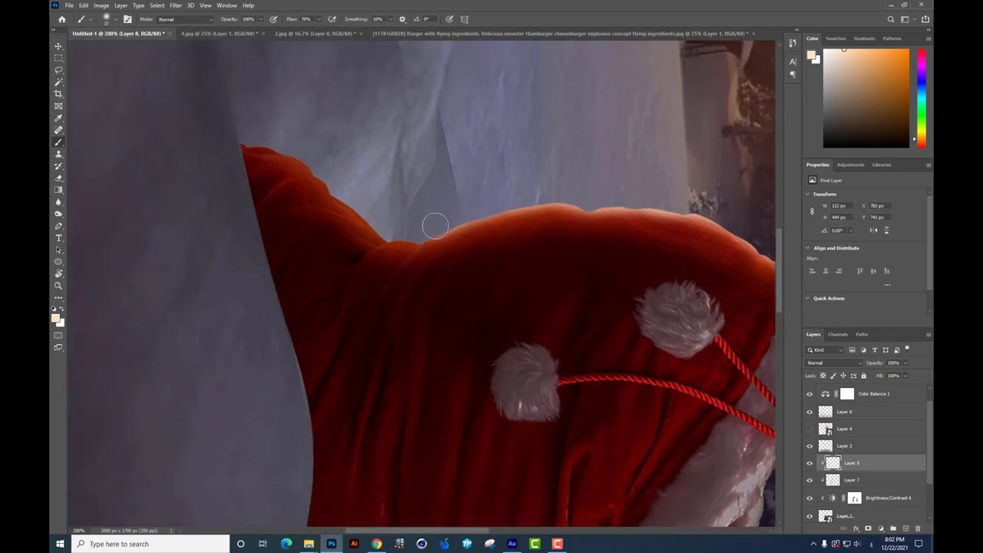
mouse_move(420, 234)
mouse_down()
mouse_move(380, 223)
mouse_move(342, 184)
mouse_up()
scroll(410, 211, left, 3)
scroll(410, 210, up, 1)
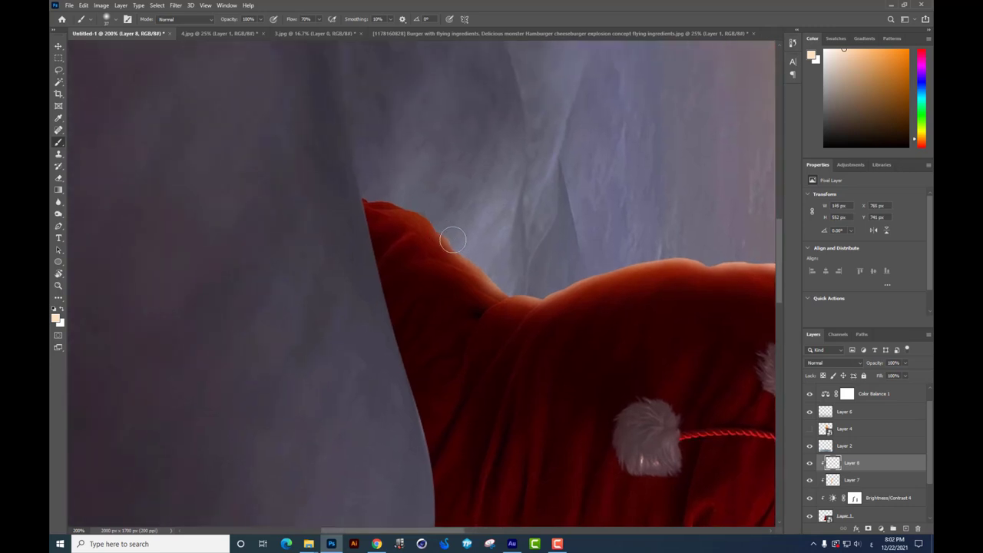
mouse_move(438, 235)
mouse_down()
mouse_move(439, 222)
mouse_move(386, 189)
mouse_up()
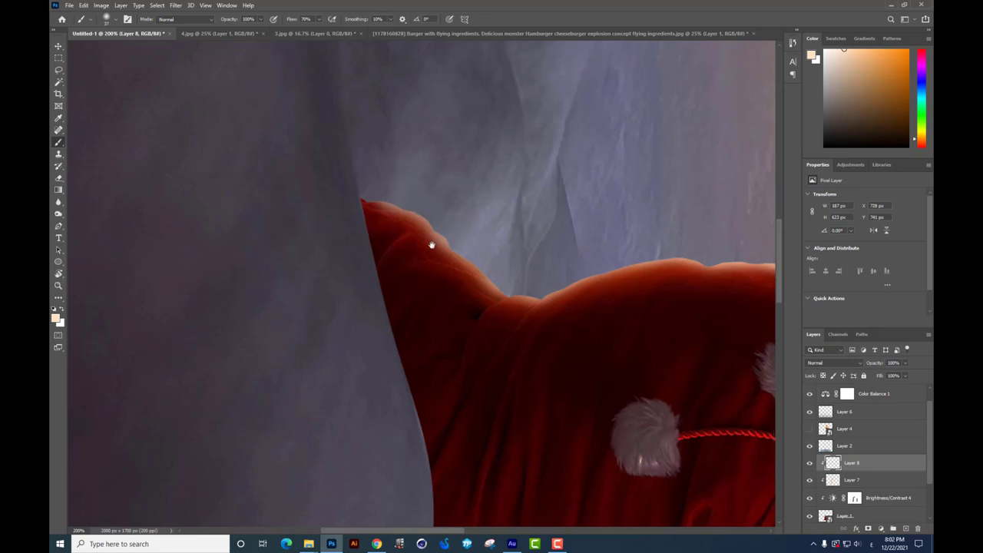
scroll(456, 197, down, 3)
scroll(456, 198, right, 5)
drag(366, 189, 441, 247)
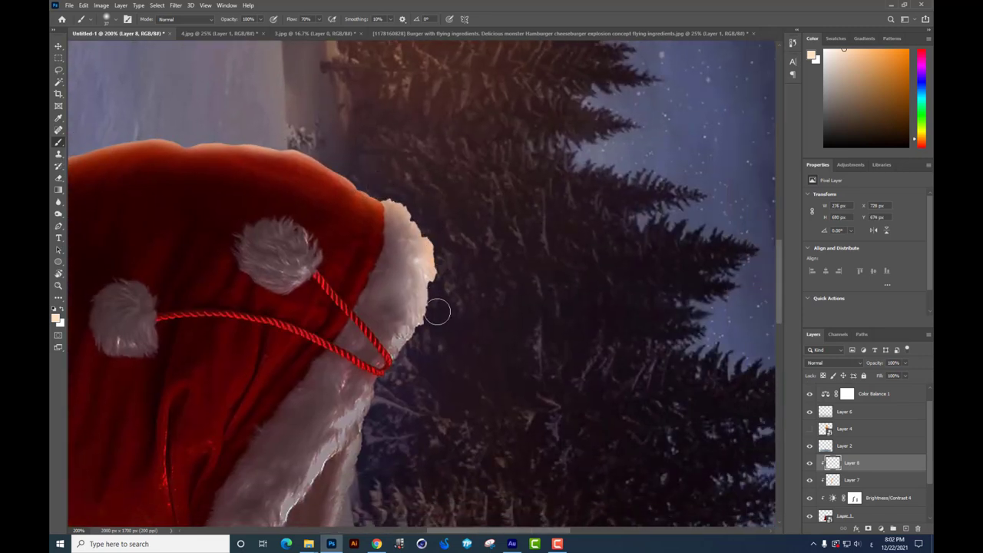
Undo a stray light stroke, then add Layer 9 clipped to Layer 8
scroll(516, 299, left, 5)
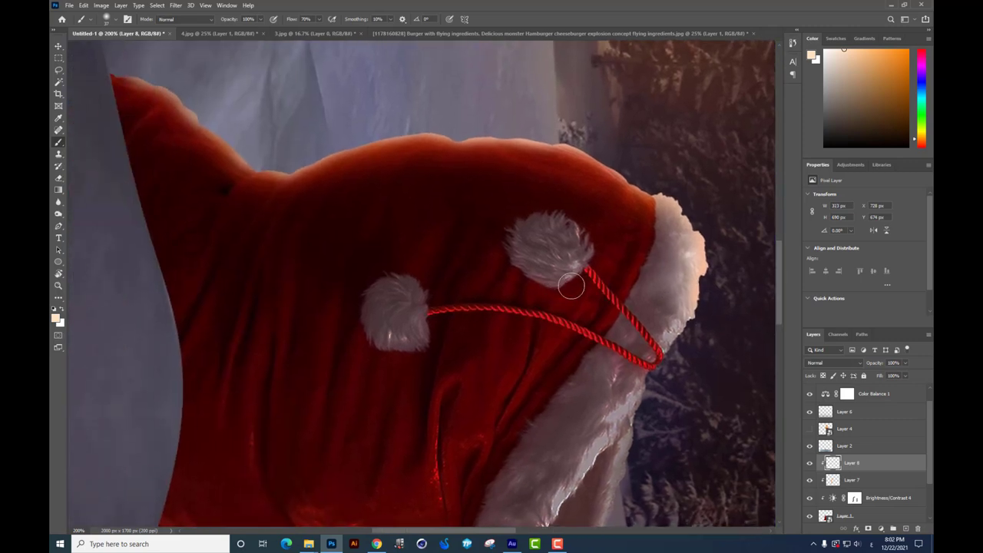
right_click(557, 246)
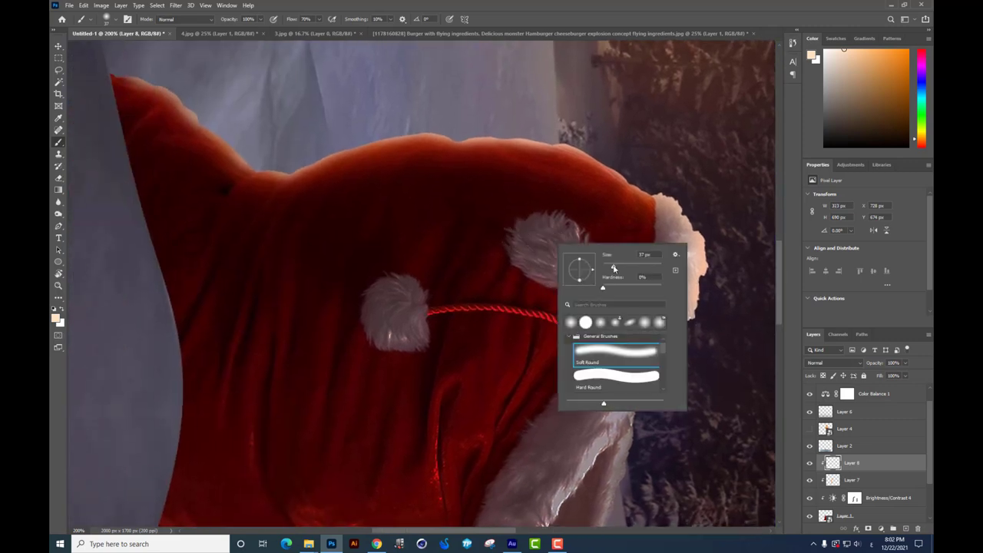
drag(430, 145, 399, 169)
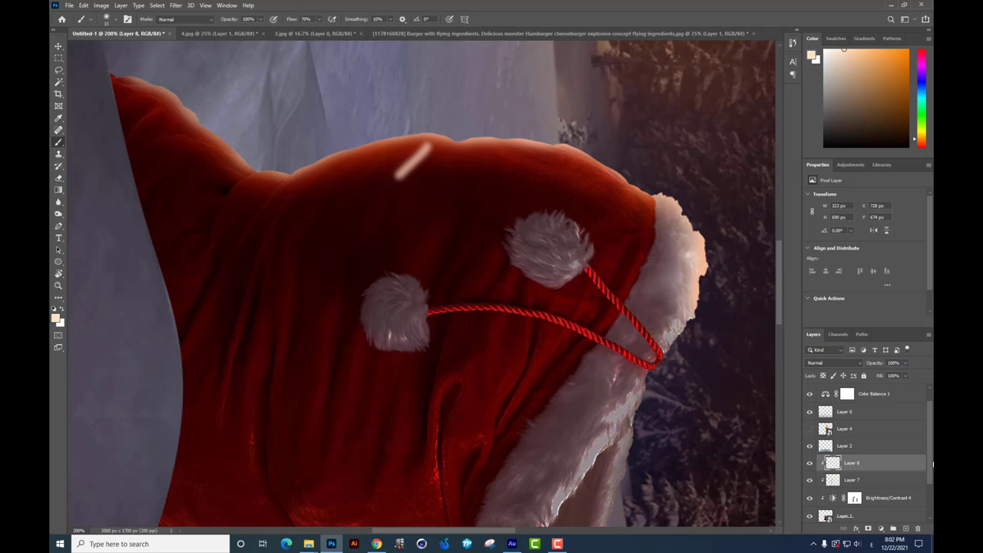
key(ctrl+z)
click(906, 528)
key(ctrl+alt+g)
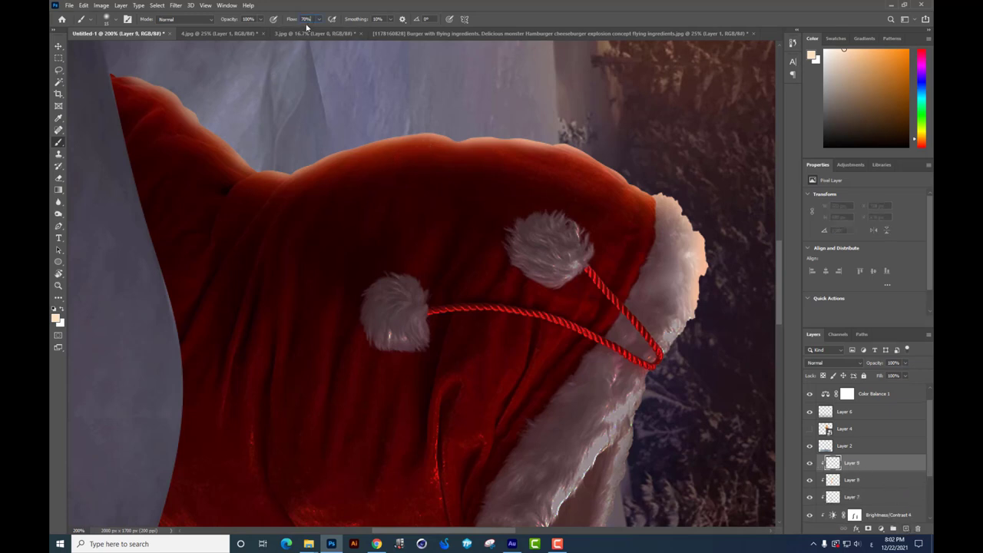
Brush faint highlights along the sack's top and upper edge at 10% flow
click(318, 19)
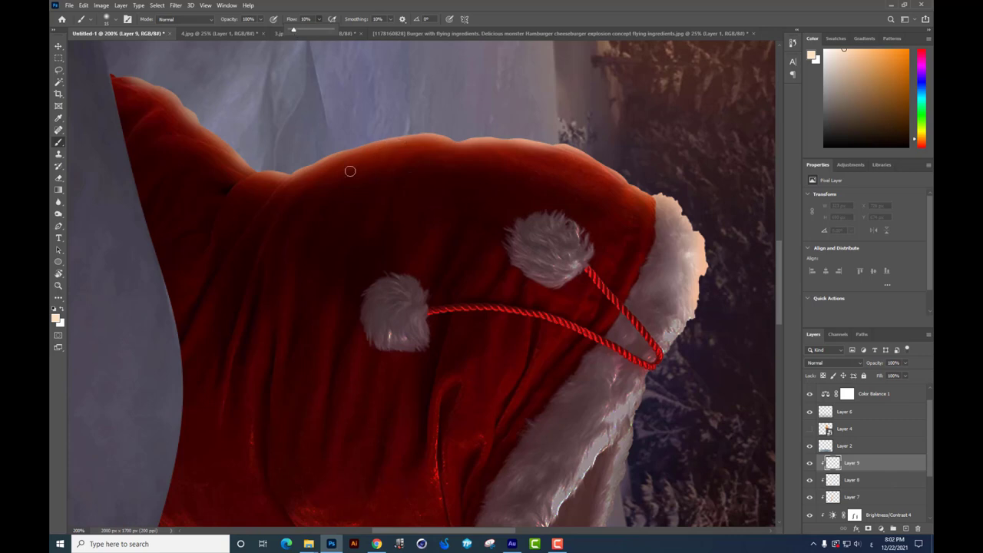
drag(349, 170, 344, 178)
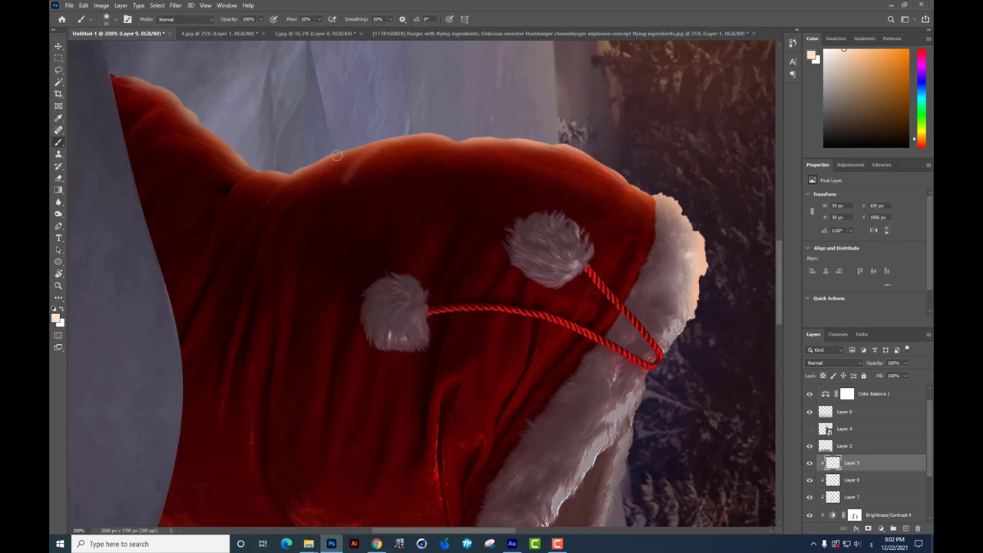
drag(343, 156, 303, 193)
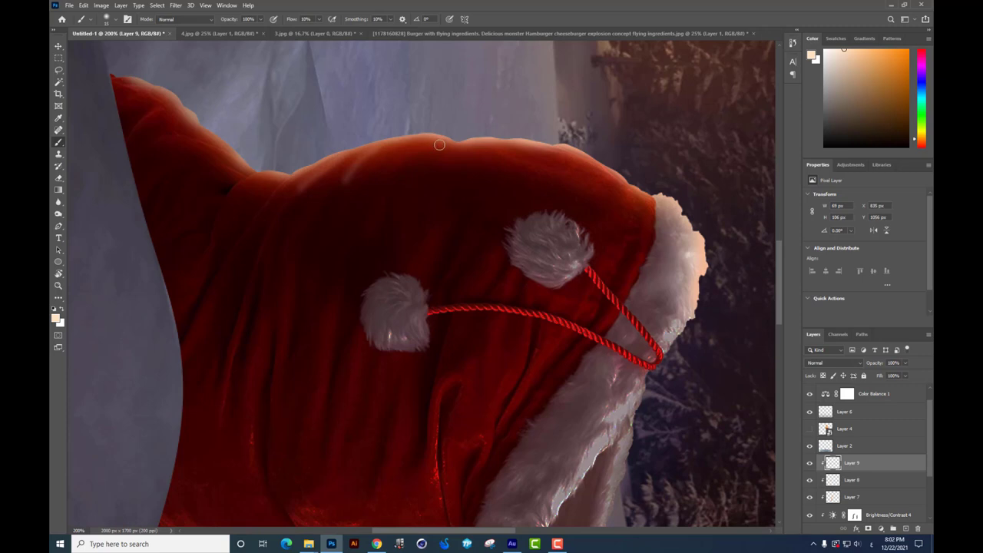
drag(438, 145, 380, 186)
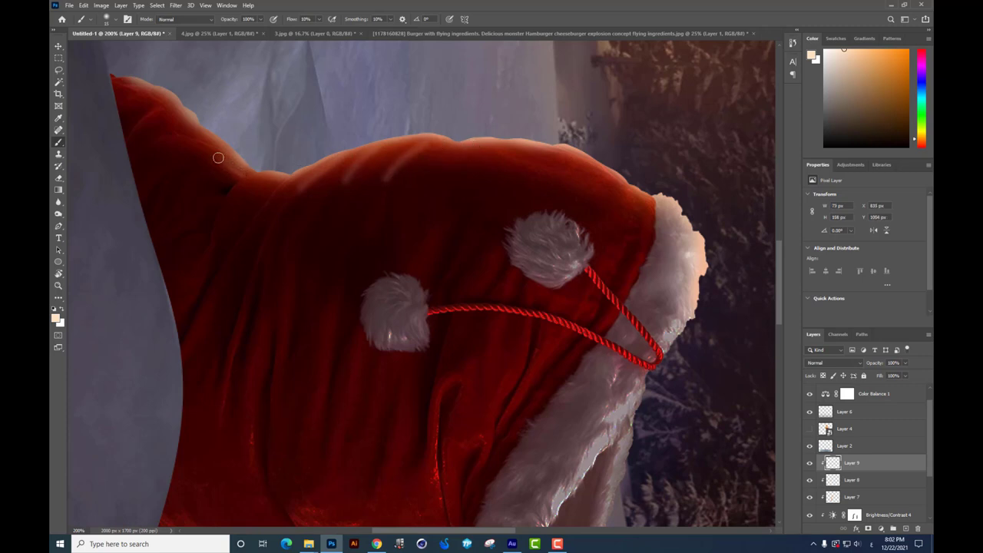
drag(291, 180, 257, 219)
drag(262, 176, 219, 213)
Set Layer 9 to Color Dodge, erase the excess glow, and rotate the view back upright
key(ctrl+minus)
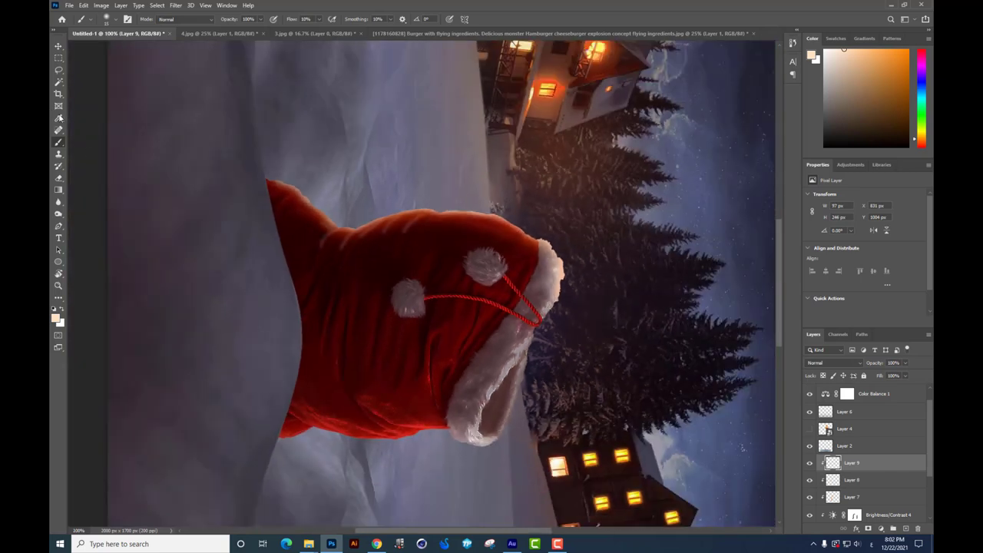
click(822, 361)
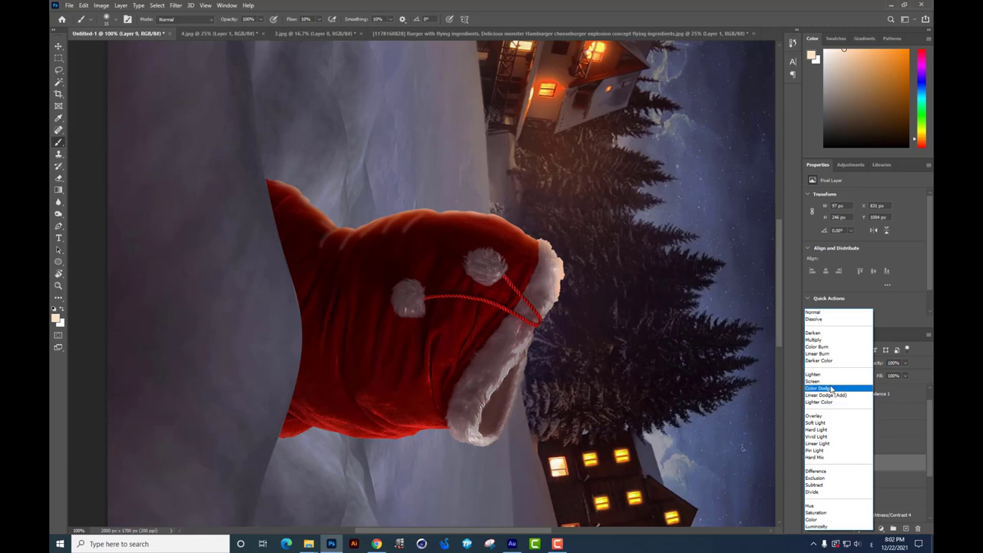
click(826, 390)
click(58, 178)
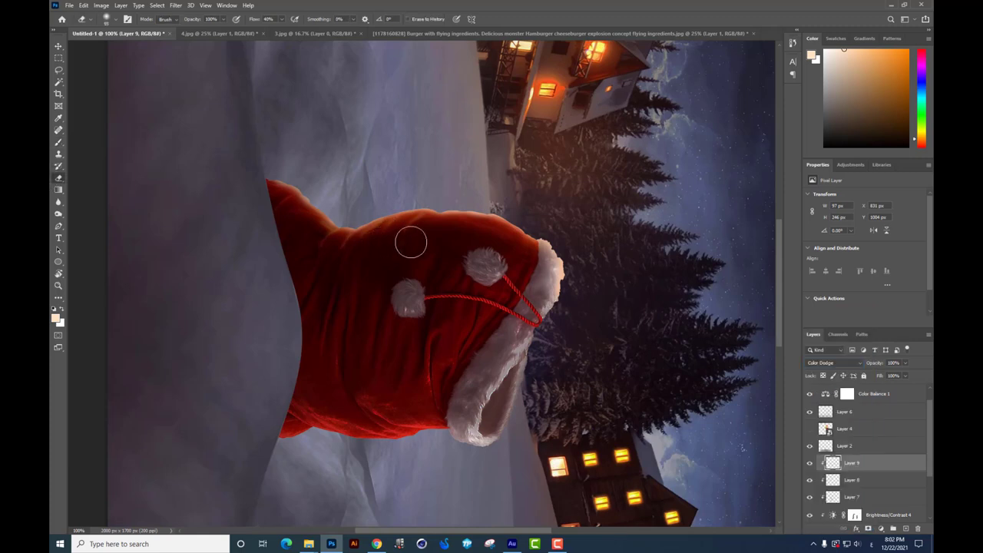
mouse_move(390, 248)
mouse_down()
mouse_move(329, 257)
mouse_move(437, 251)
mouse_move(470, 231)
mouse_up()
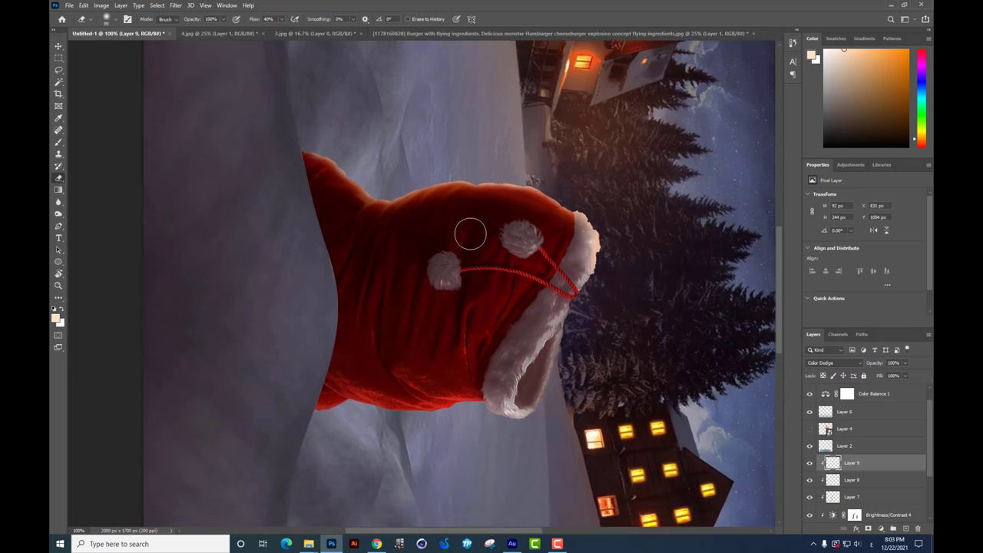
key(r)
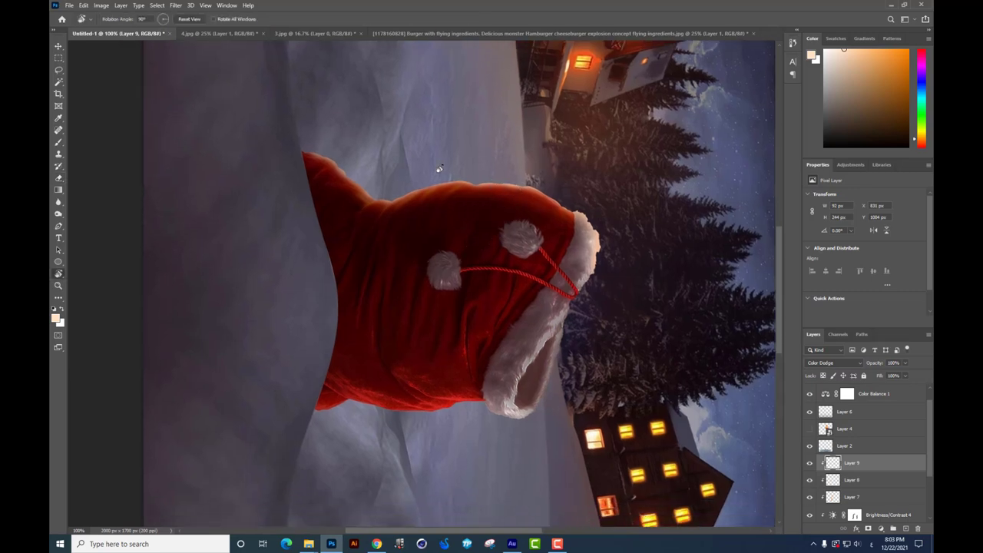
mouse_move(439, 168)
mouse_down()
mouse_move(386, 267)
mouse_move(496, 222)
mouse_up()
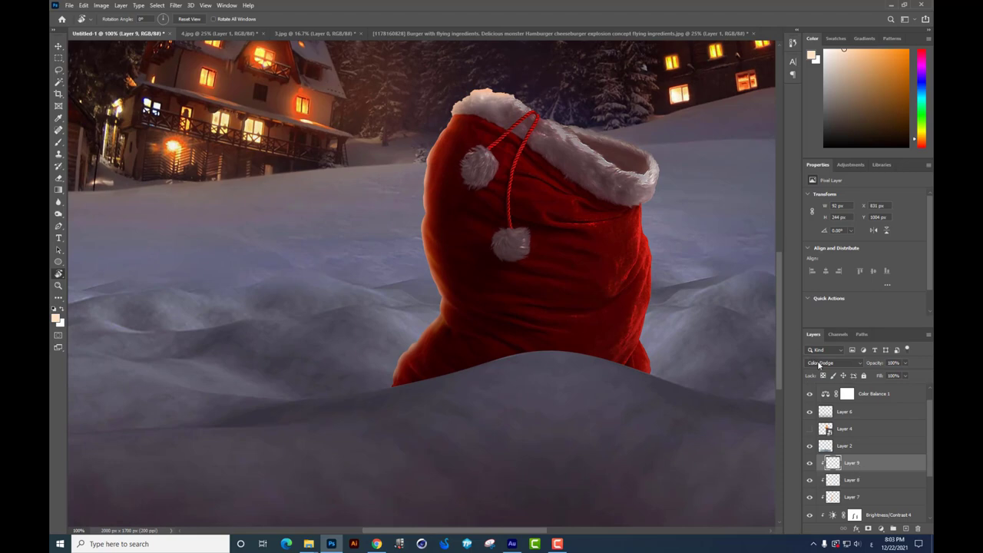
Fit the whole image on screen, select Layer 8 and show its blend mode list
key(ctrl+0)
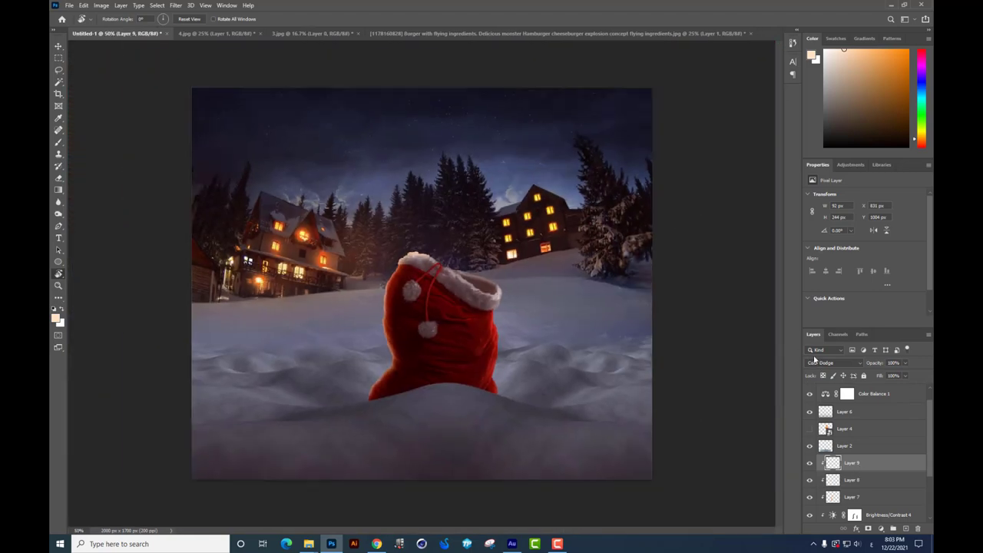
key(ctrl+plus)
scroll(625, 307, down, 3)
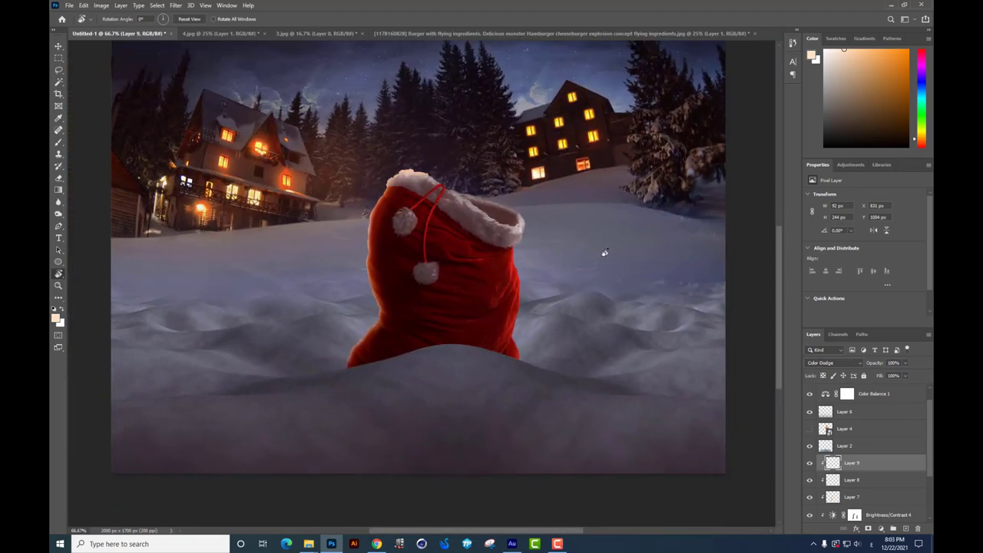
key(ctrl+minus)
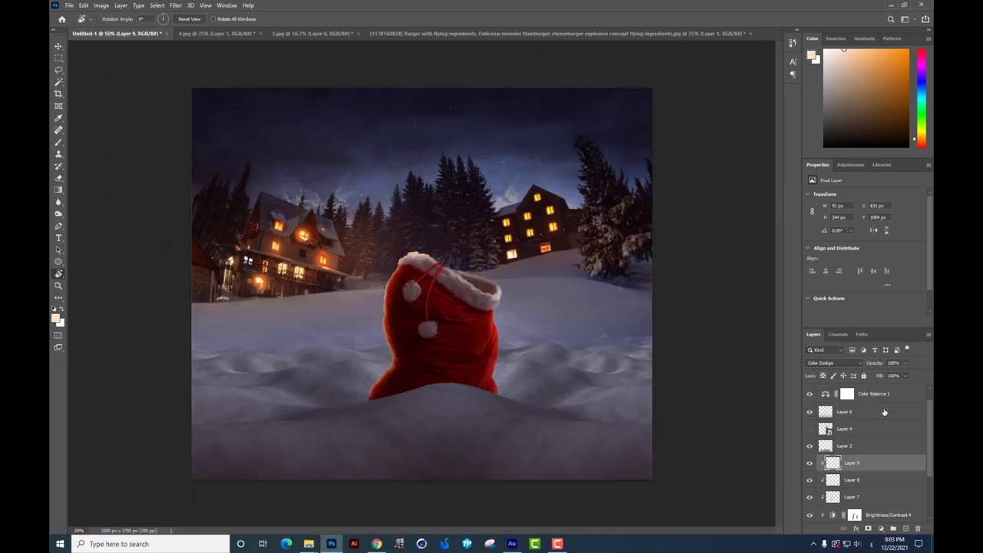
click(851, 480)
click(824, 363)
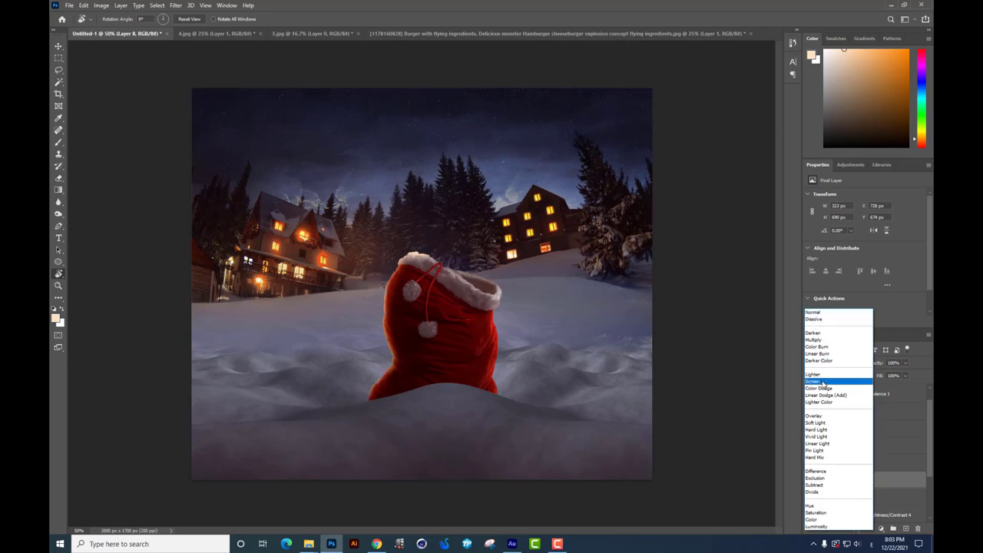
Set Layer 8 to Linear Dodge (Add) at 63% opacity
click(825, 395)
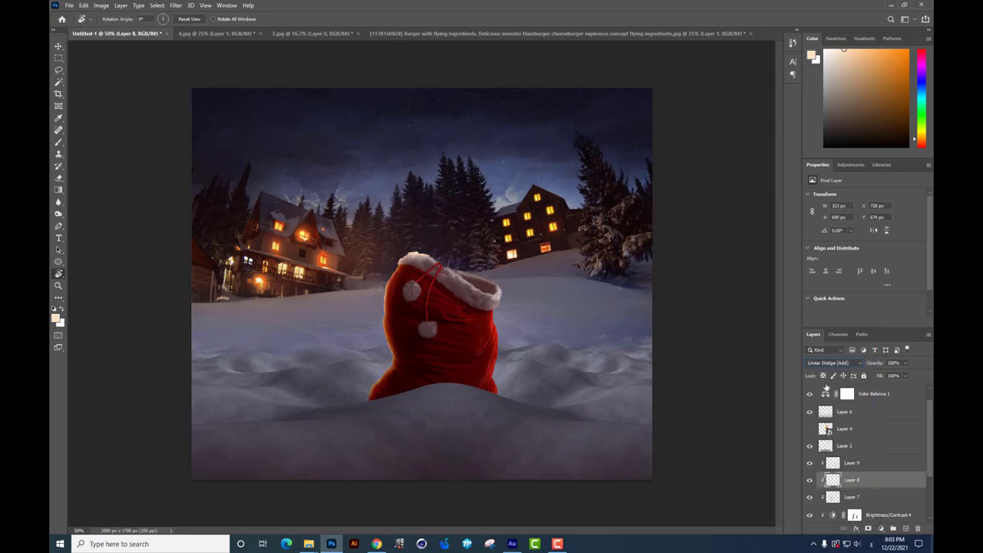
drag(883, 376, 889, 374)
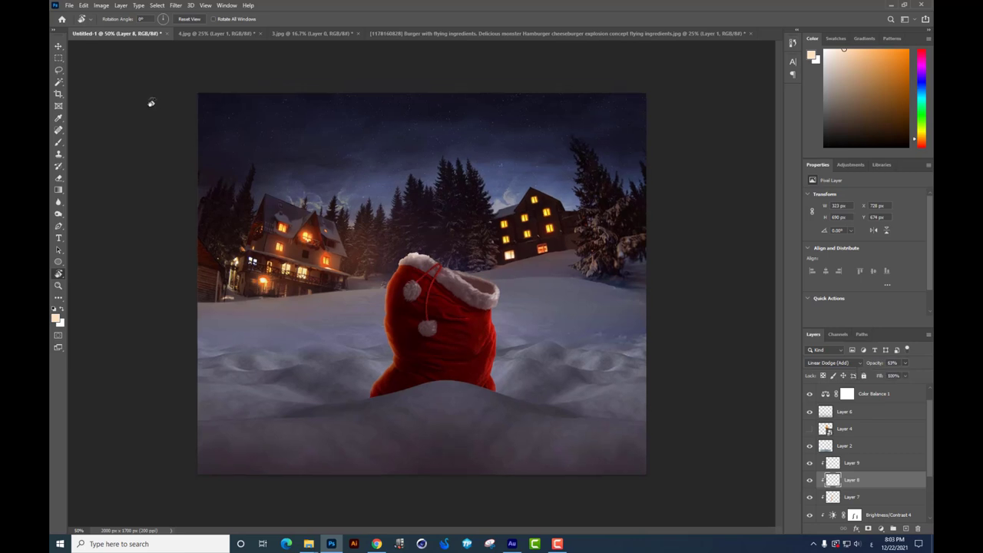
click(57, 142)
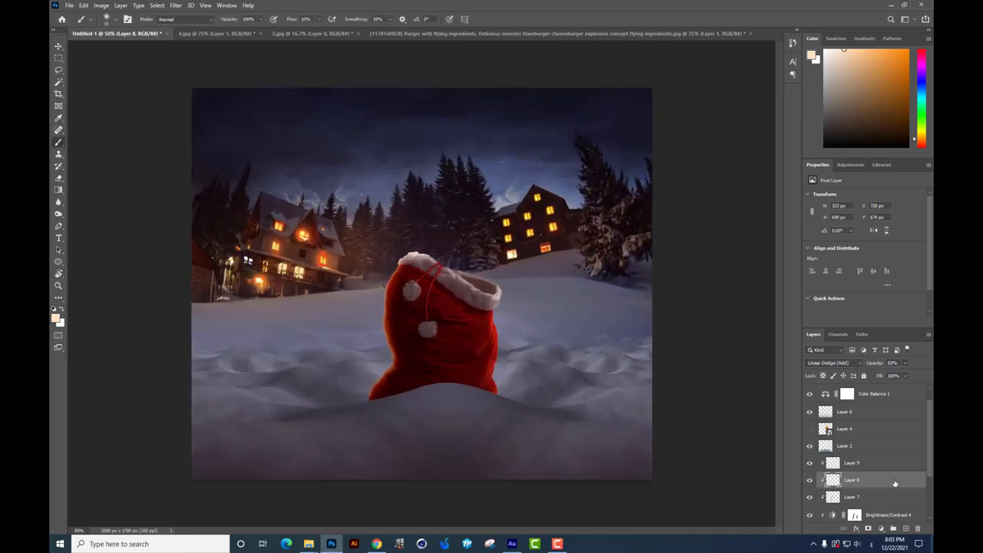
Add Layer 10 above Layer 9, paint faint 5%-flow shading around the sack's base, and set Color Dodge
click(866, 467)
click(905, 528)
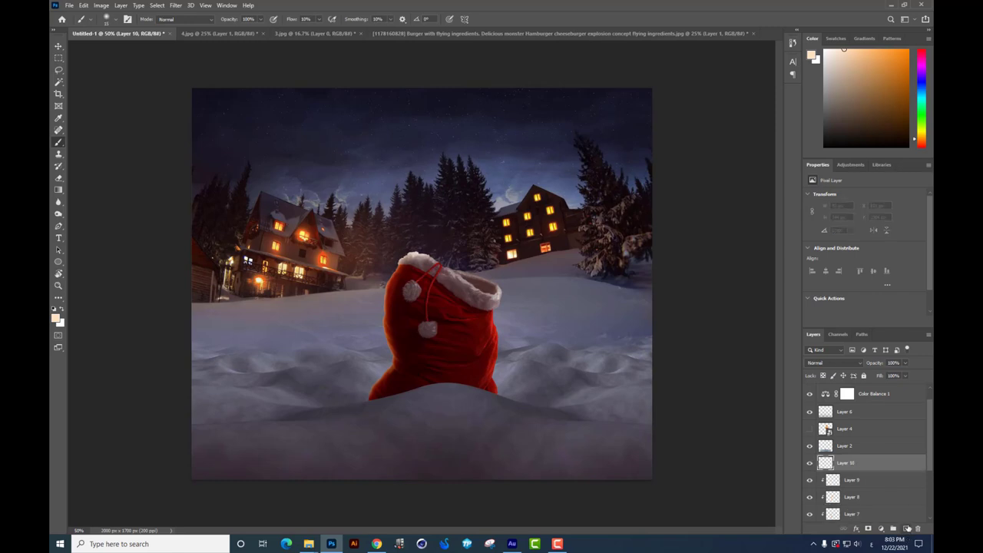
right_click(617, 267)
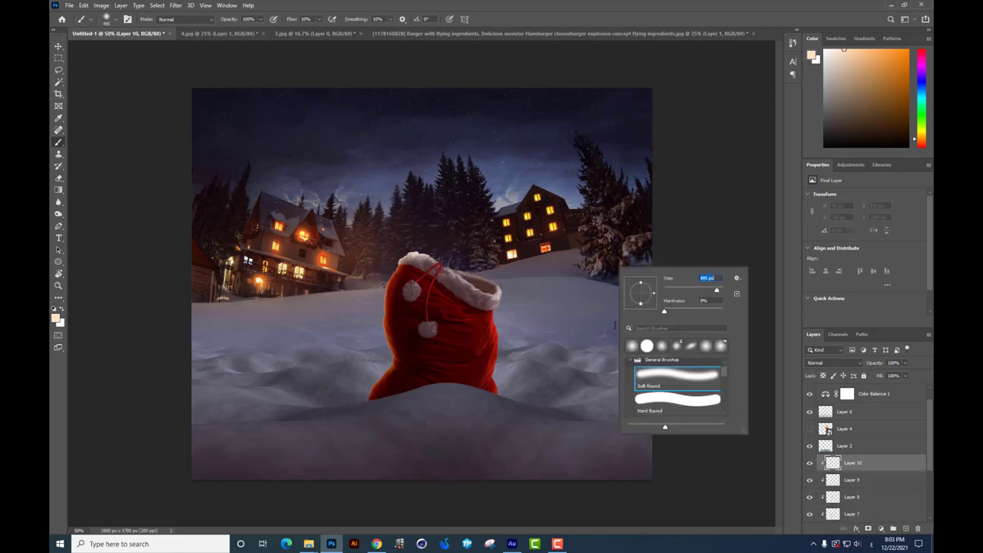
click(317, 21)
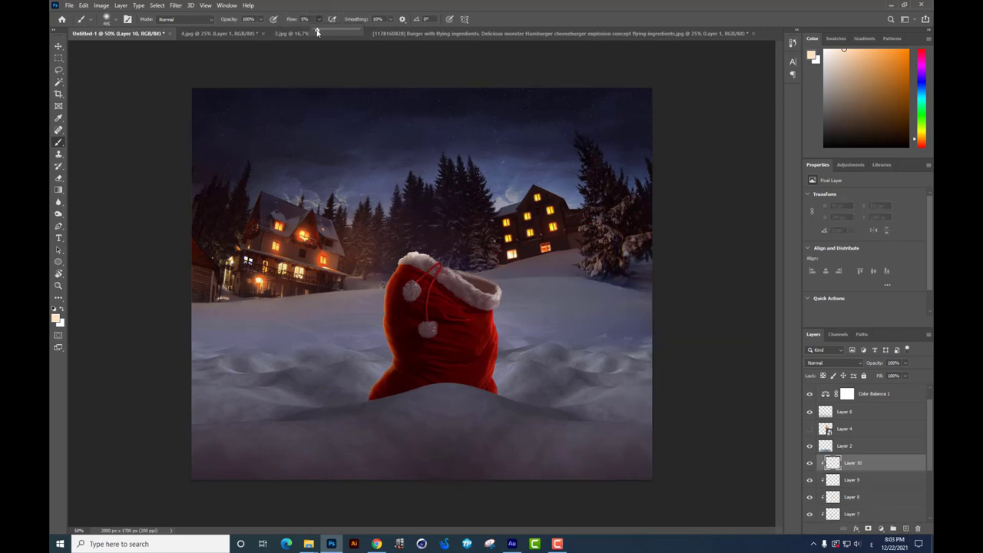
drag(318, 33, 314, 32)
drag(362, 258, 362, 346)
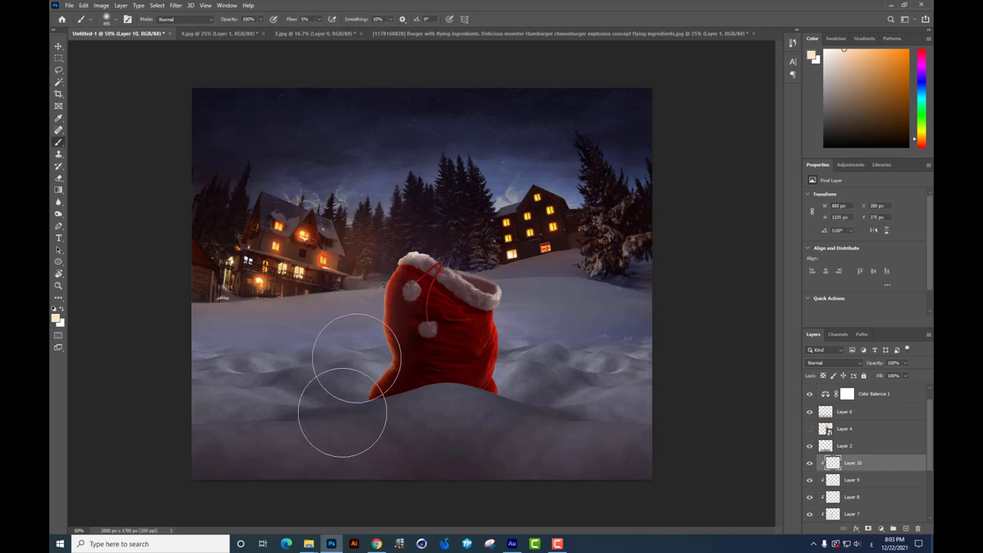
drag(343, 412, 406, 450)
click(838, 364)
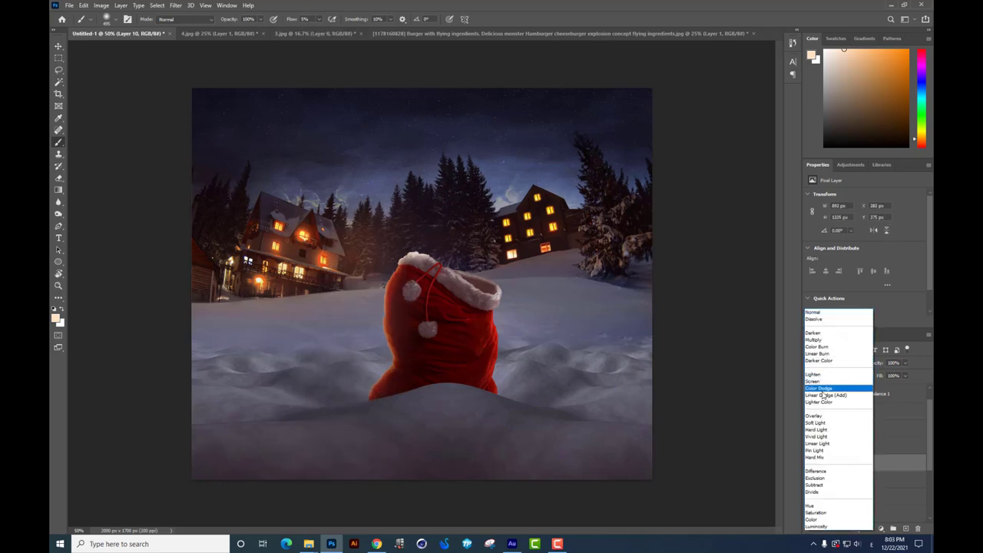
click(826, 390)
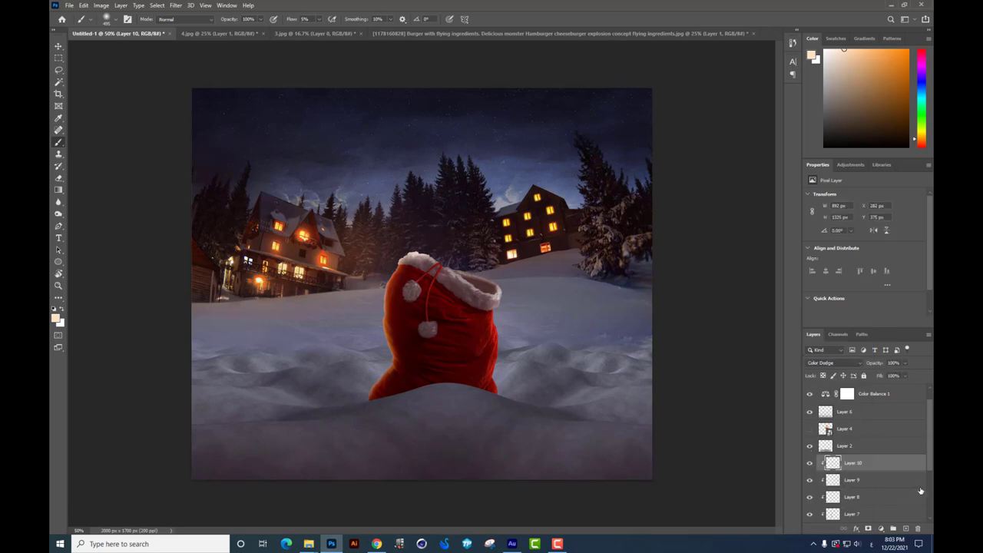
scroll(883, 492, down, 2)
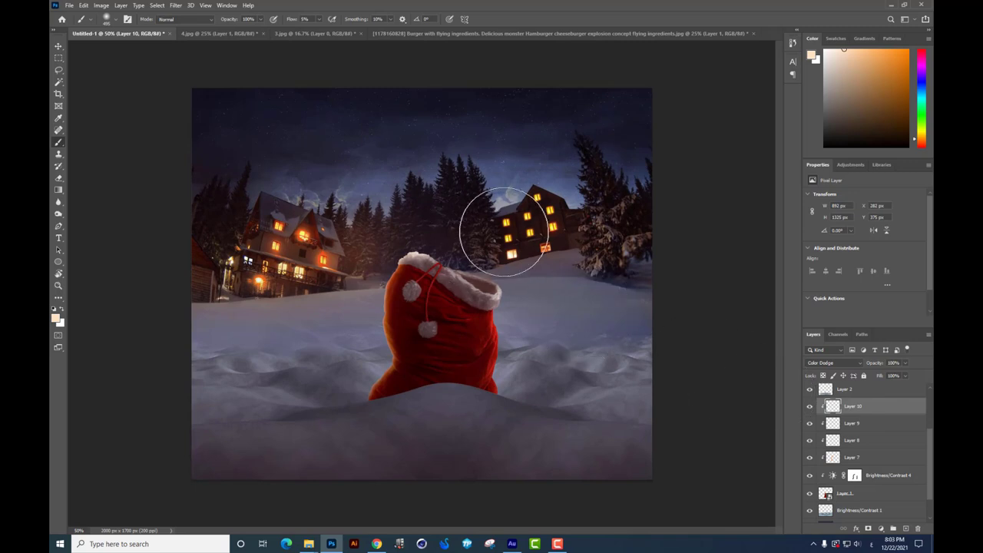
key(ctrl+plus)
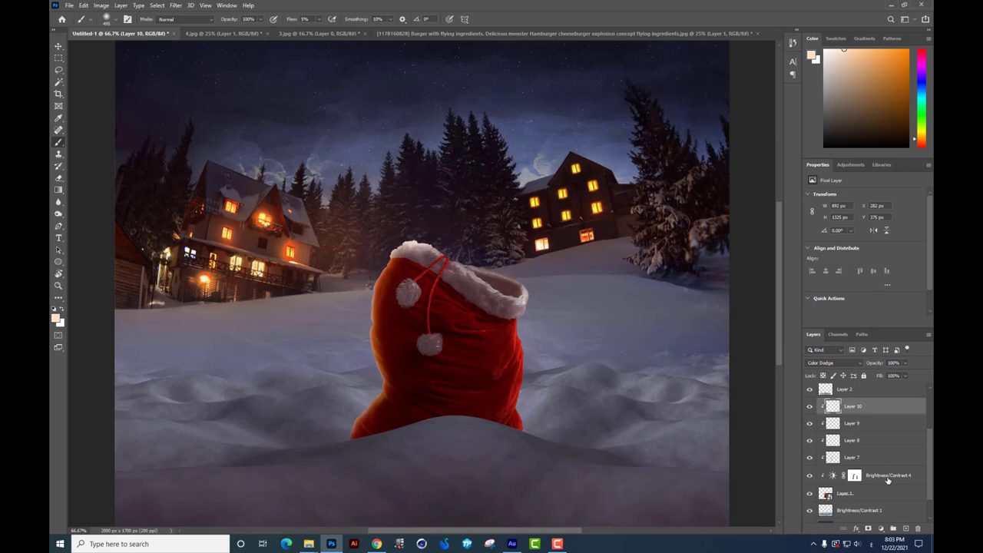
Merge Layer 10 through Brightness/Contrast 4 into a single layer
shift+click(888, 477)
key(ctrl+plus)
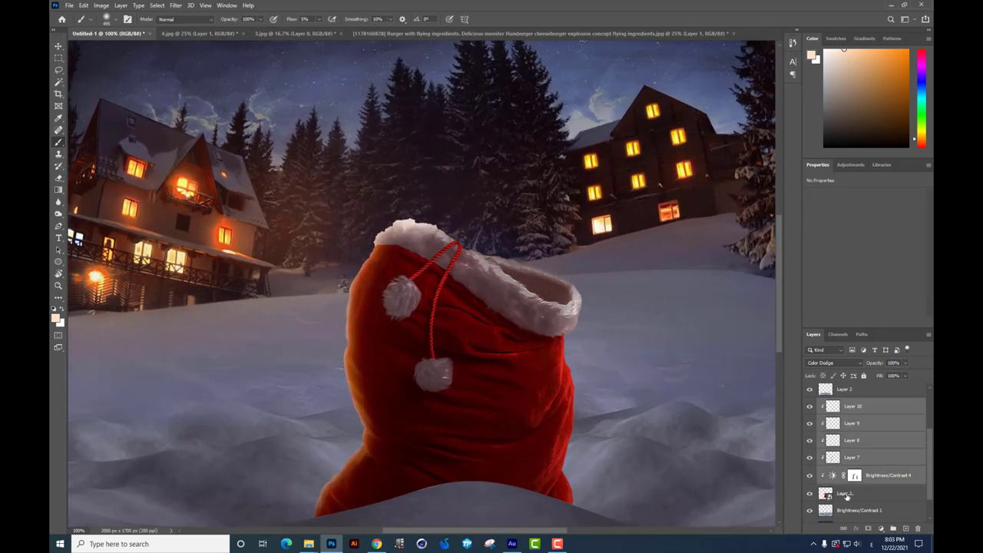
key(ctrl+e)
key(ctrl+plus)
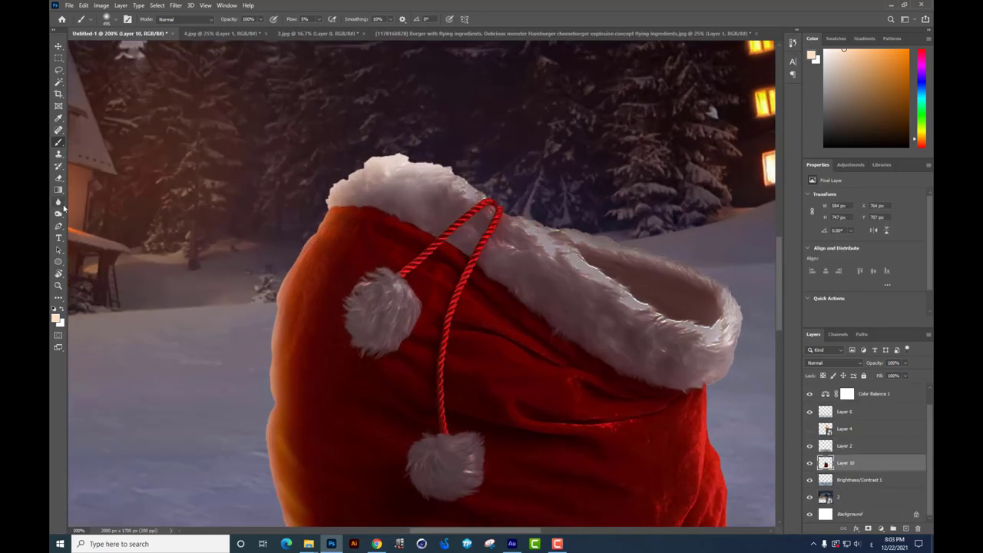
Trace a closed Pen path around the sack's fur rim and sides
click(59, 225)
click(504, 218)
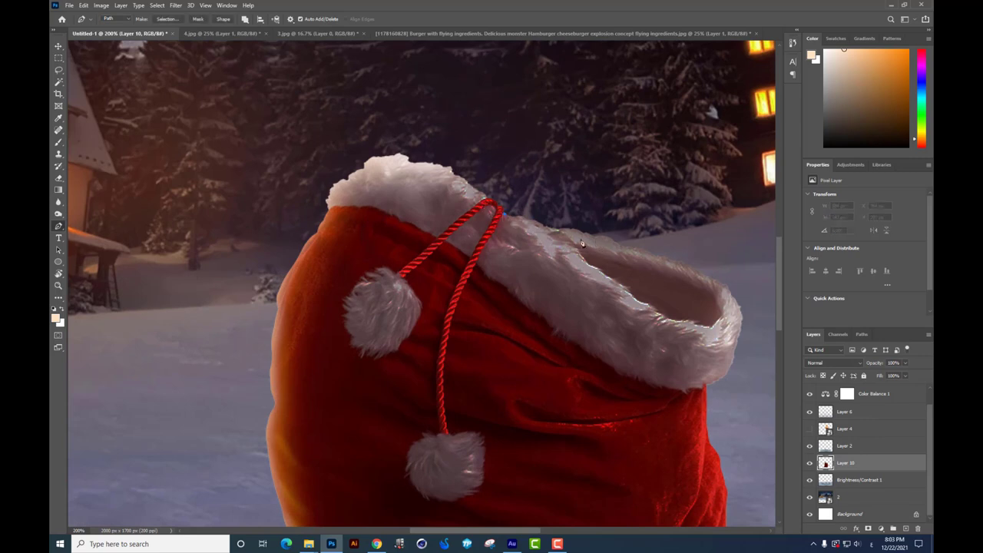
drag(574, 251, 587, 263)
click(760, 391)
drag(761, 391, 701, 256)
drag(153, 375, 130, 297)
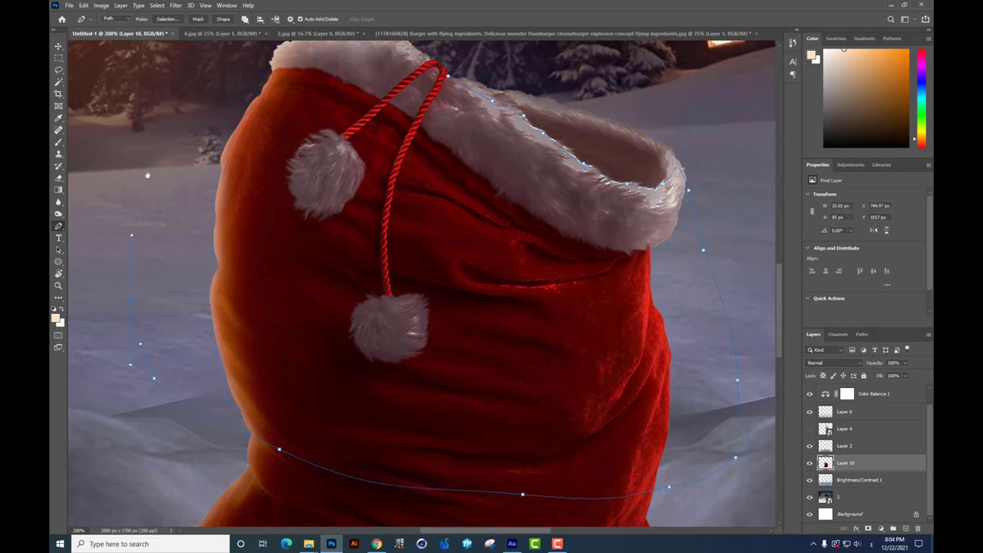
drag(182, 80, 202, 166)
drag(295, 100, 377, 73)
click(465, 157)
Turn the outline into a selection, copy it to Layer 11, and switch to the burger document
key(ctrl+Return)
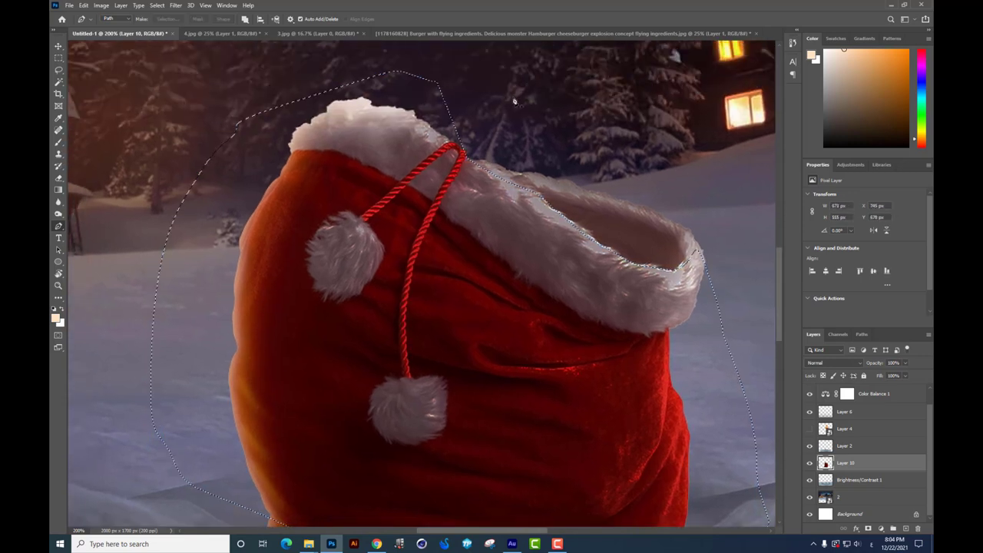
key(ctrl+j)
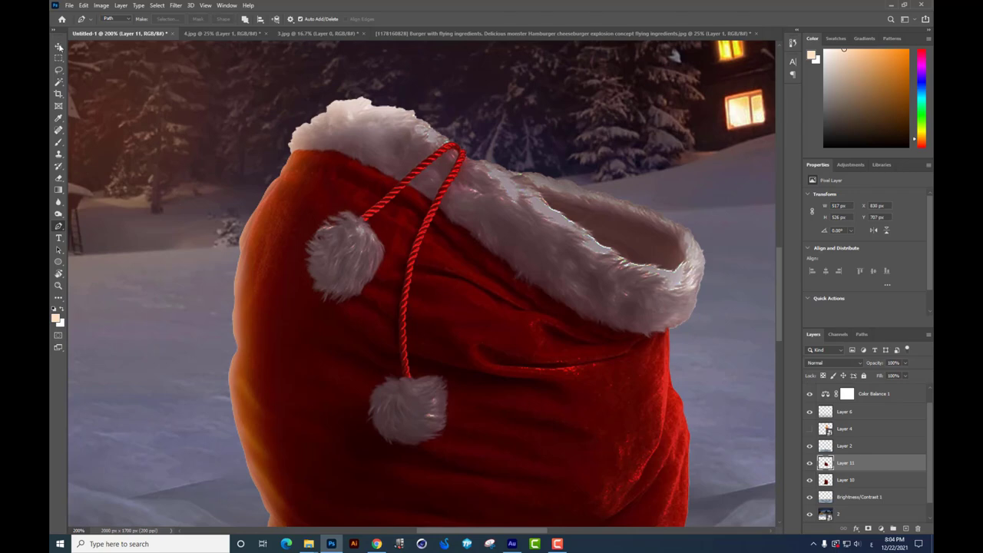
key(v)
key(ctrl+minus)
drag(425, 236, 673, 36)
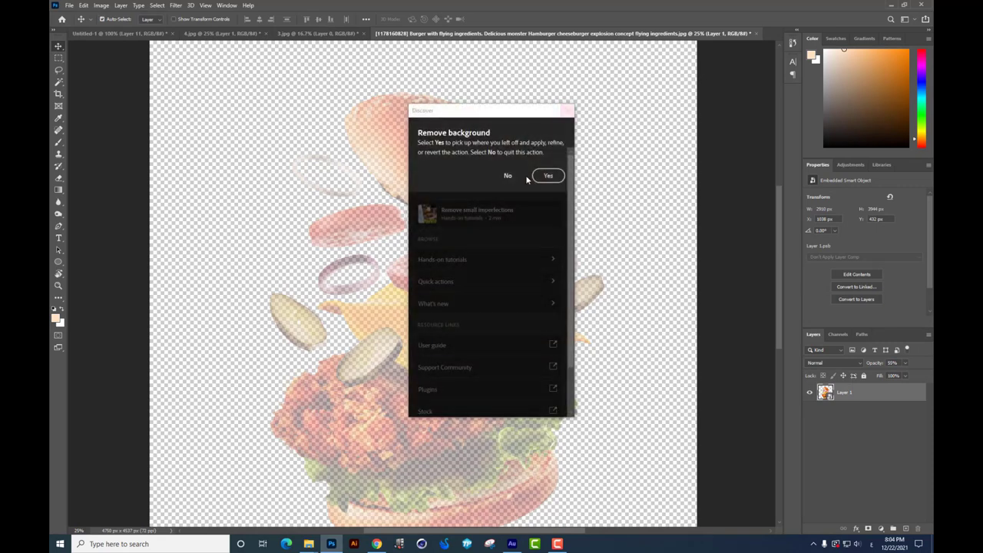
Remove the burger's background and drag the burger into the sack scene
click(547, 175)
click(567, 110)
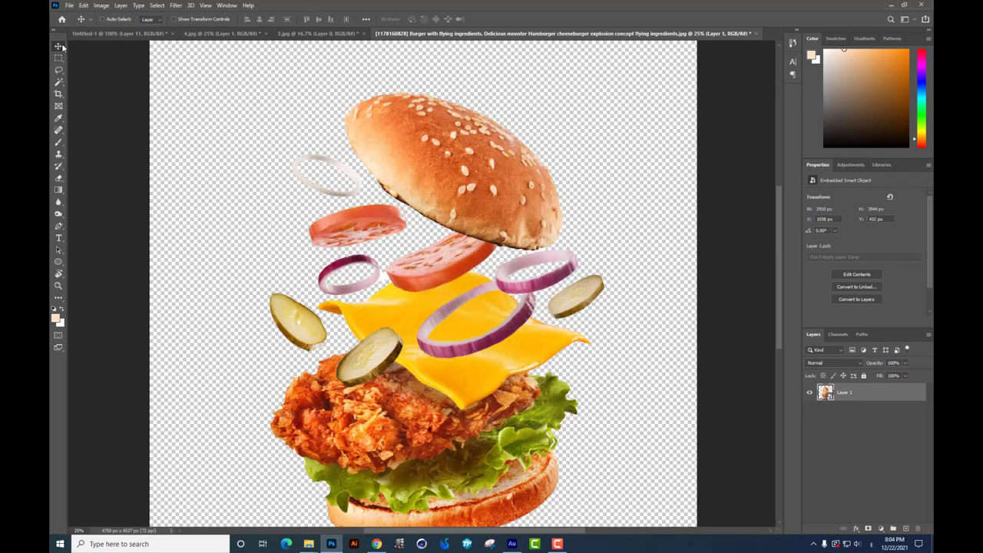
drag(568, 154, 412, 136)
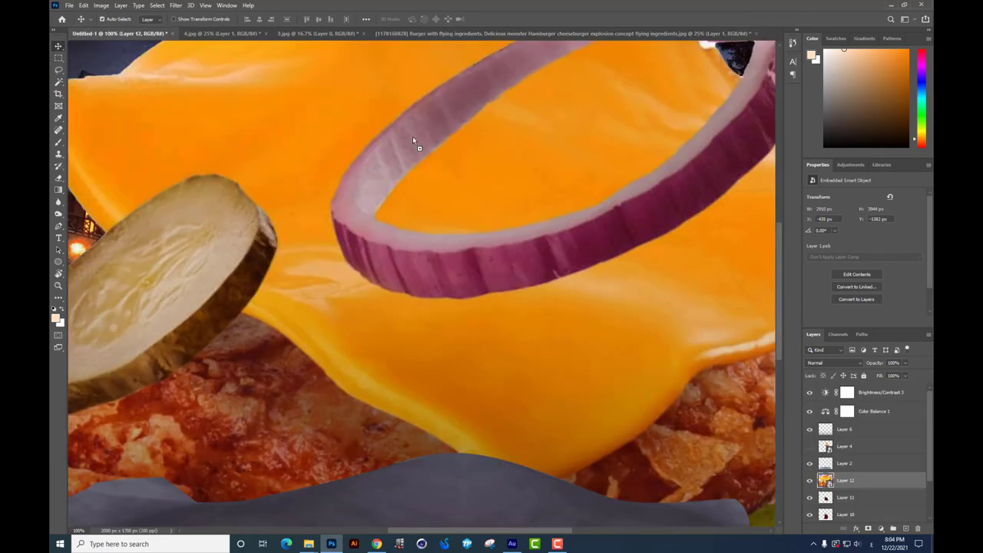
Shrink the burger, rotate it 180° and flip it vertically so it stands upright
key(ctrl+t)
key(ctrl+minus)
key(ctrl+minus)
key(ctrl+minus)
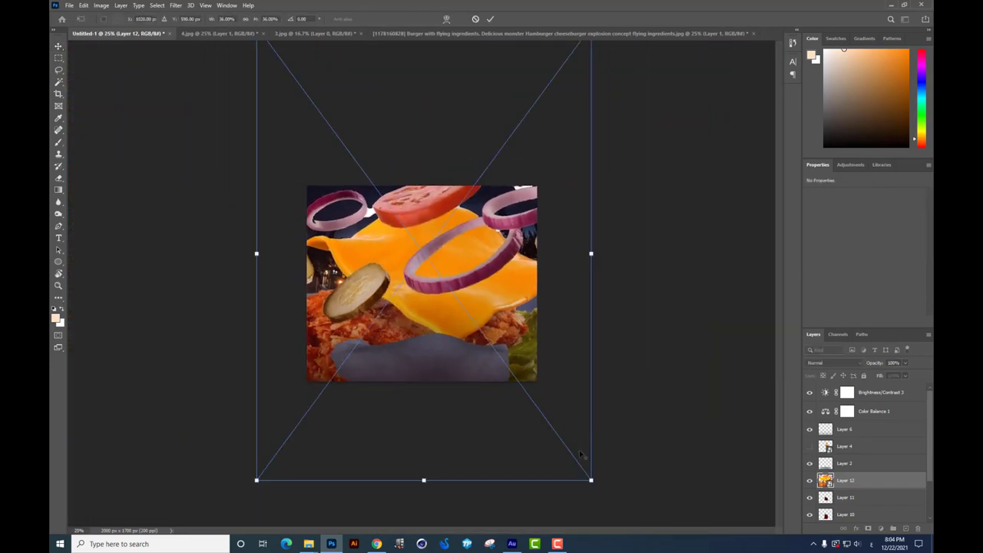
drag(586, 473, 471, 295)
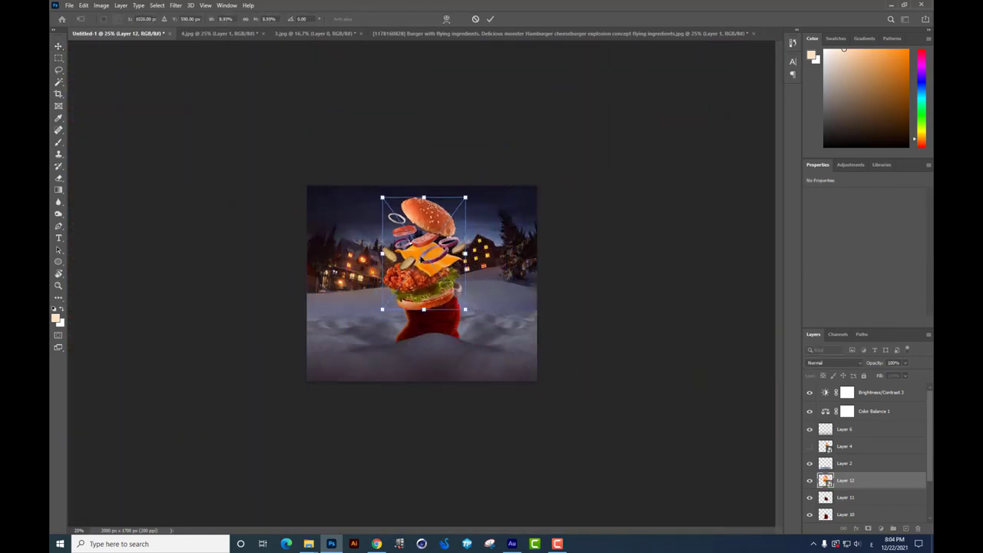
right_click(425, 333)
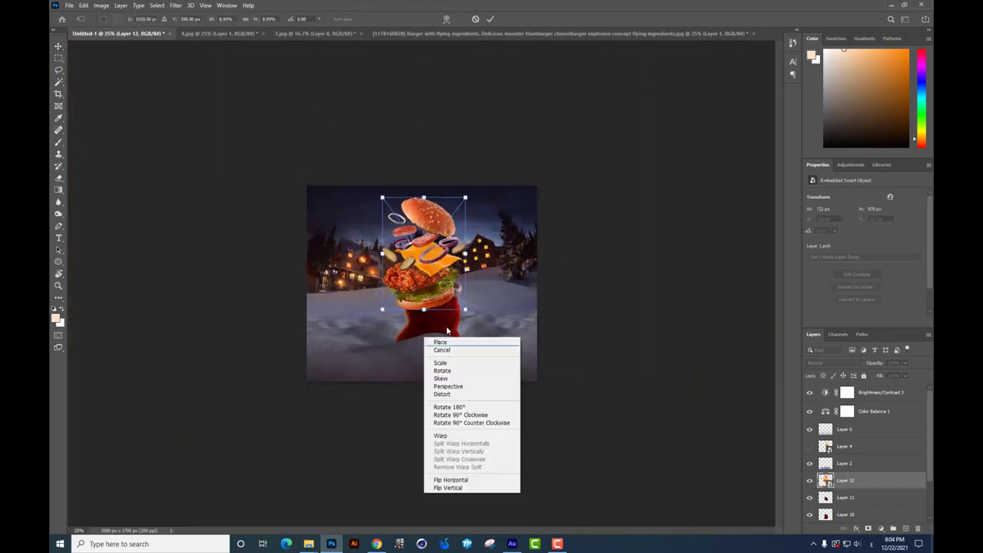
click(453, 407)
right_click(443, 263)
click(468, 418)
key(Return)
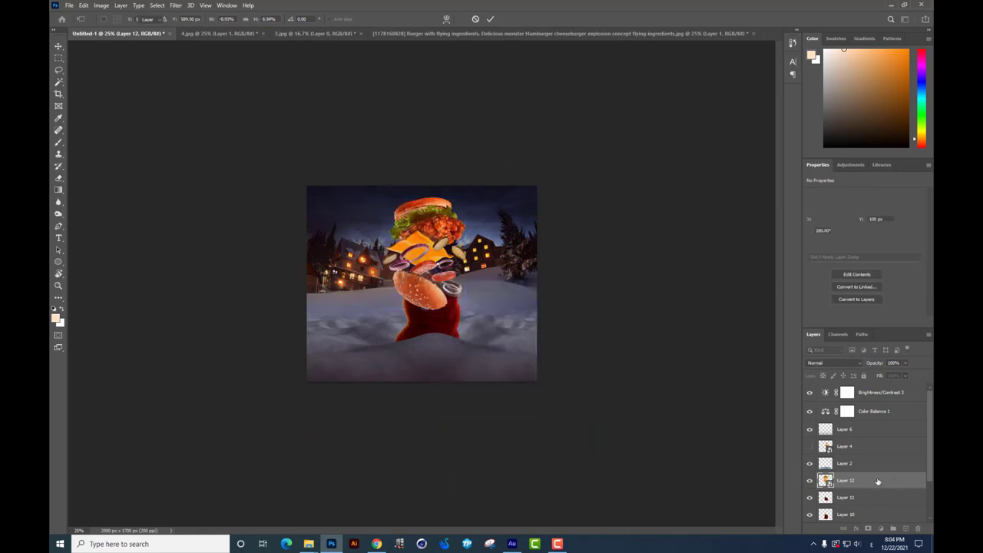
Move Layer 12 below Layer 11, then shrink and nudge the burger into the sack's opening
drag(876, 478, 868, 509)
key(ctrl+t)
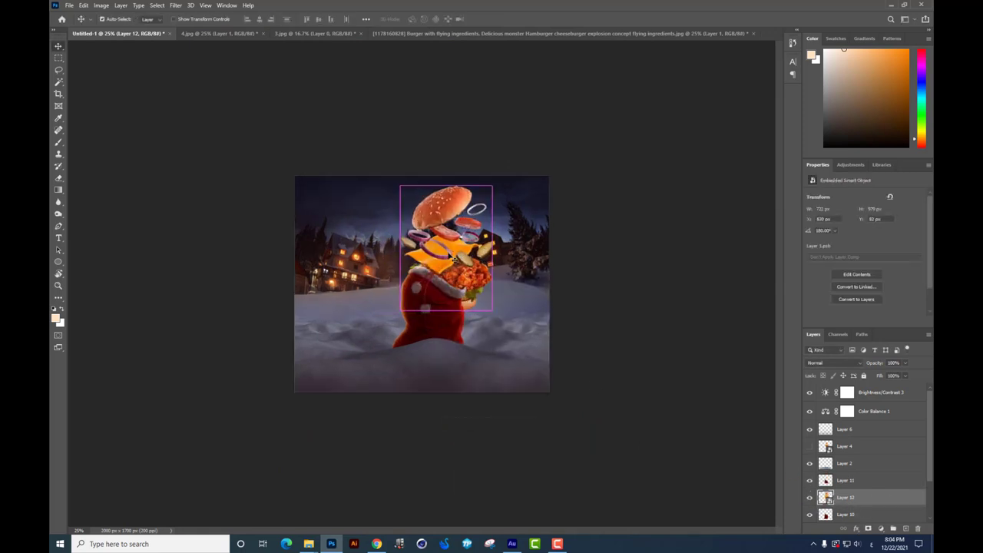
key(ctrl+plus)
drag(551, 329, 522, 293)
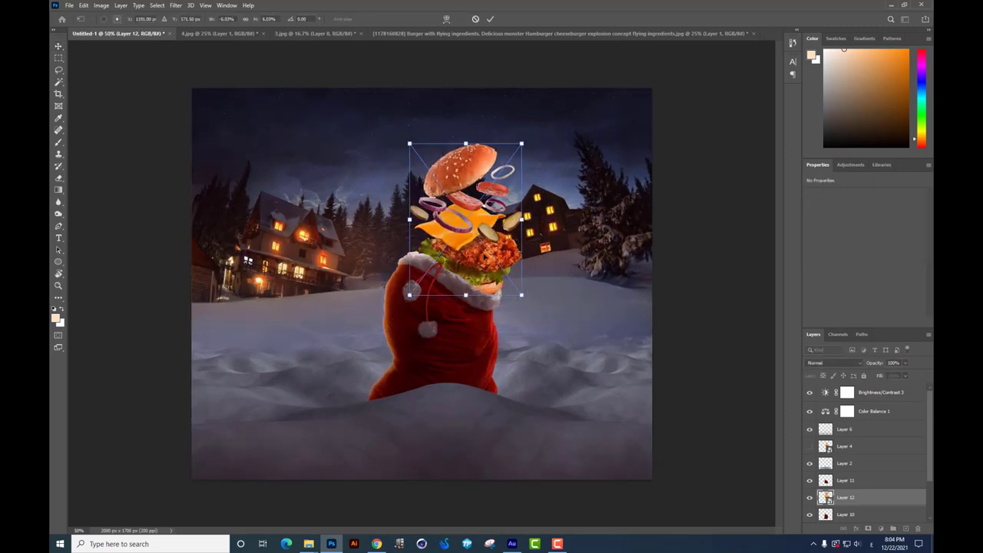
mouse_move(488, 252)
mouse_down()
mouse_move(475, 267)
mouse_move(478, 238)
mouse_up()
key(Return)
key(ctrl+plus)
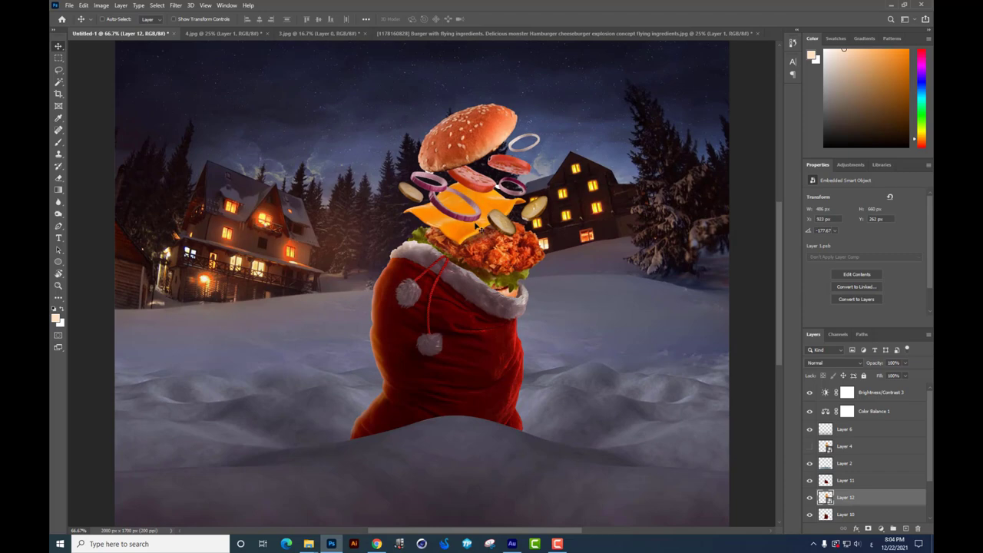
Rasterize burger Layer 12 into a plain pixel layer
scroll(477, 228, up, 1)
scroll(477, 228, up, 2)
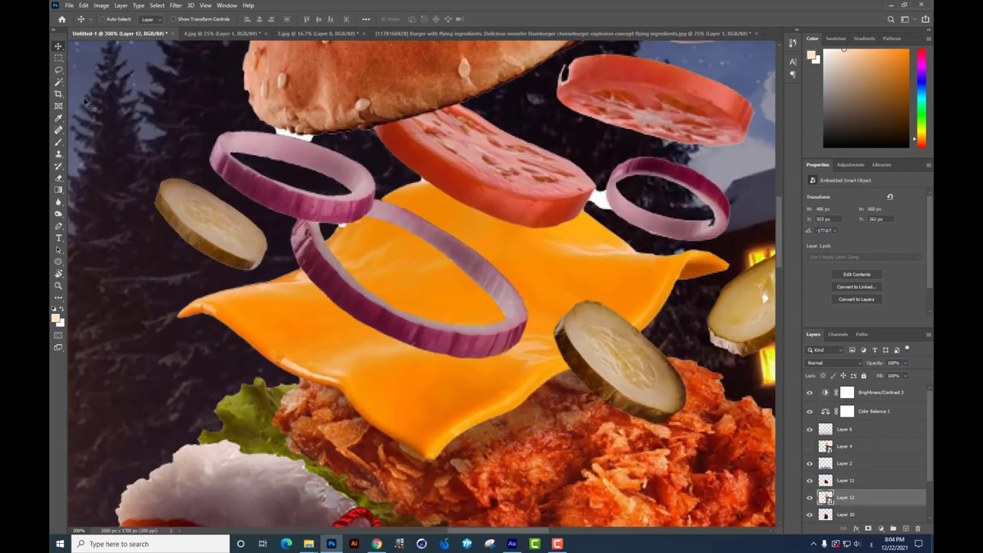
click(58, 81)
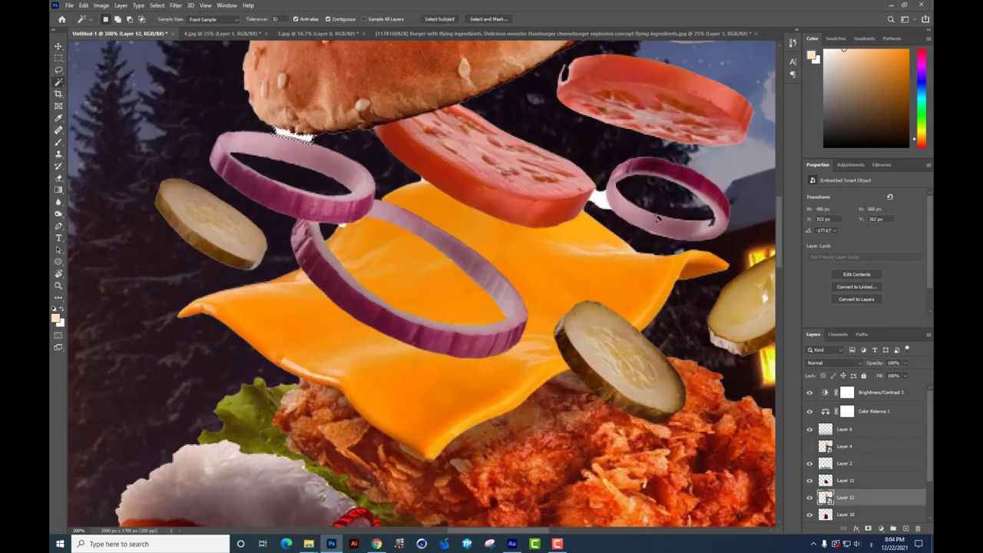
right_click(844, 497)
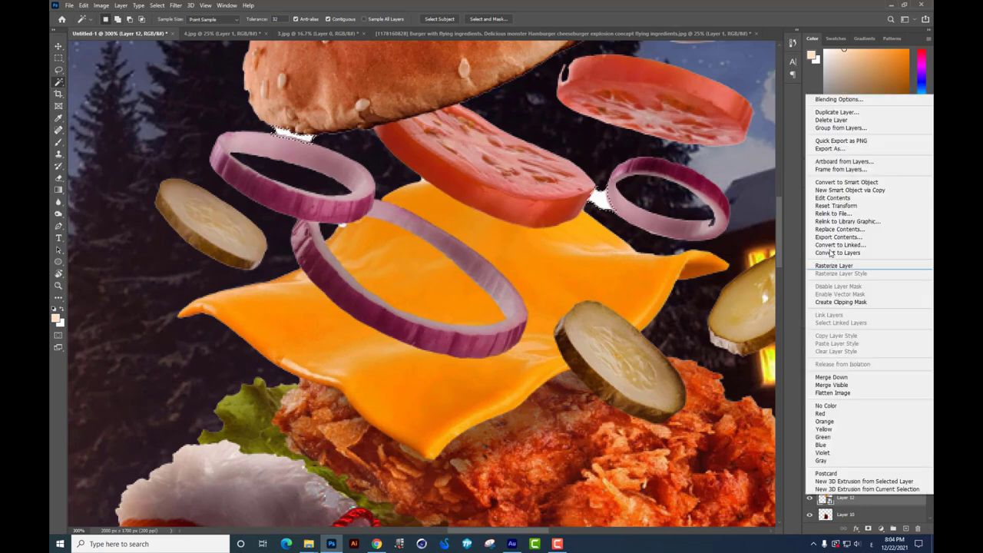
click(833, 266)
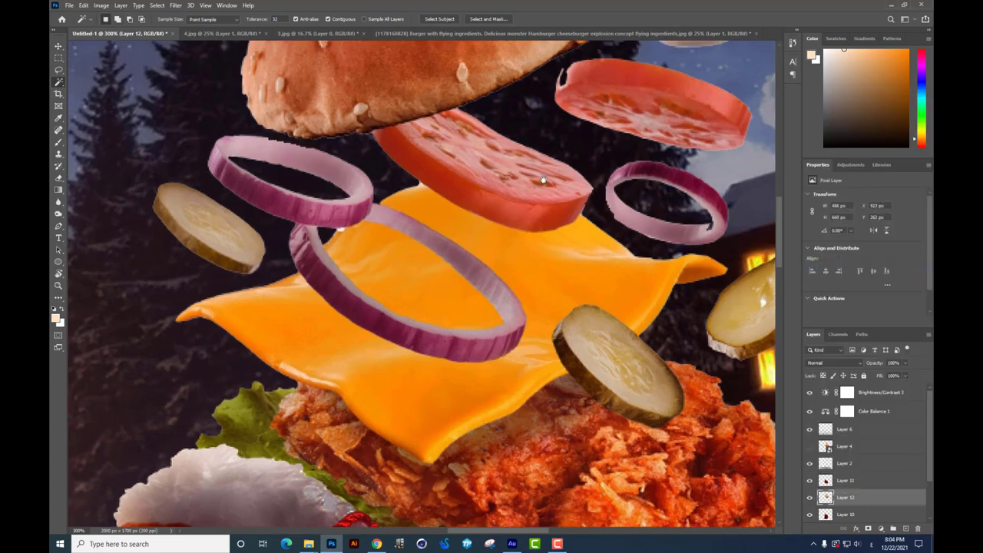
Bring the top bun's edges into view and set up the Clone Stamp with a small soft brush
mouse_move(598, 99)
mouse_down()
mouse_move(514, 188)
mouse_move(483, 200)
mouse_up()
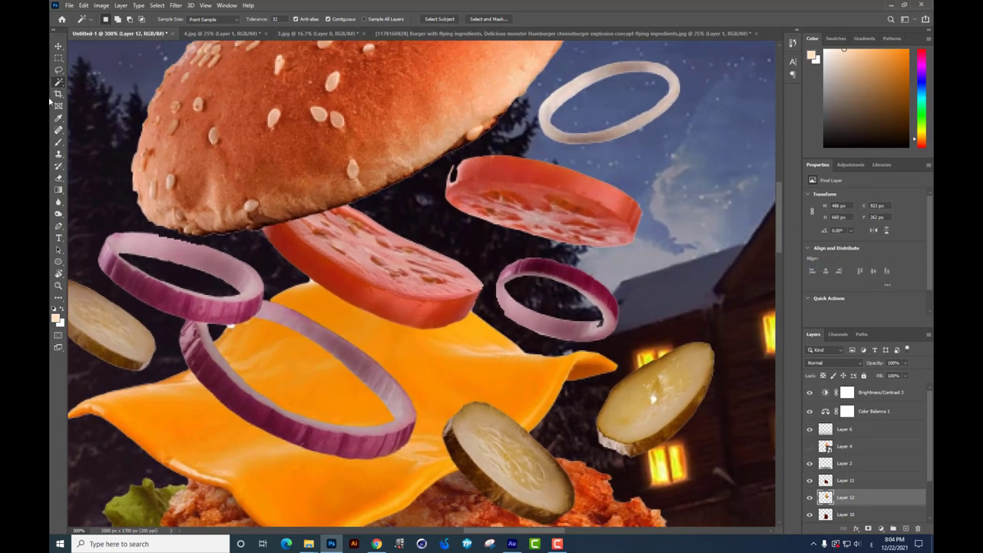
click(59, 154)
right_click(527, 194)
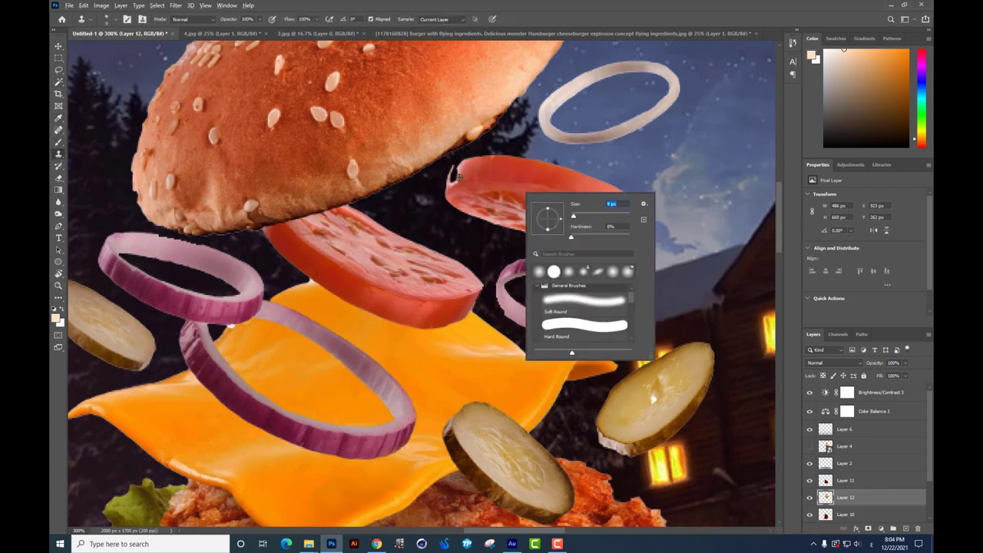
key(Return)
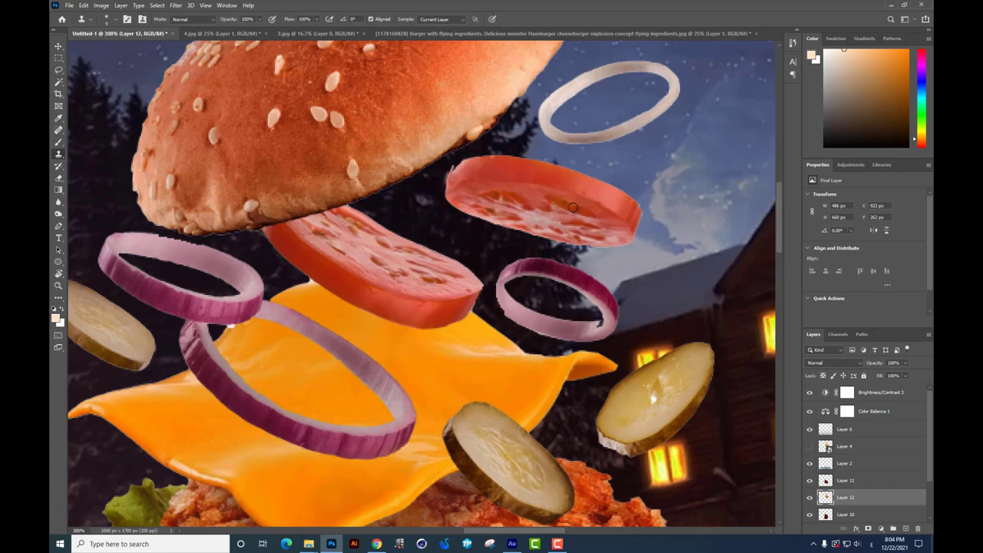
scroll(572, 208, down, 3)
scroll(572, 208, down, 3)
scroll(572, 207, up, 1)
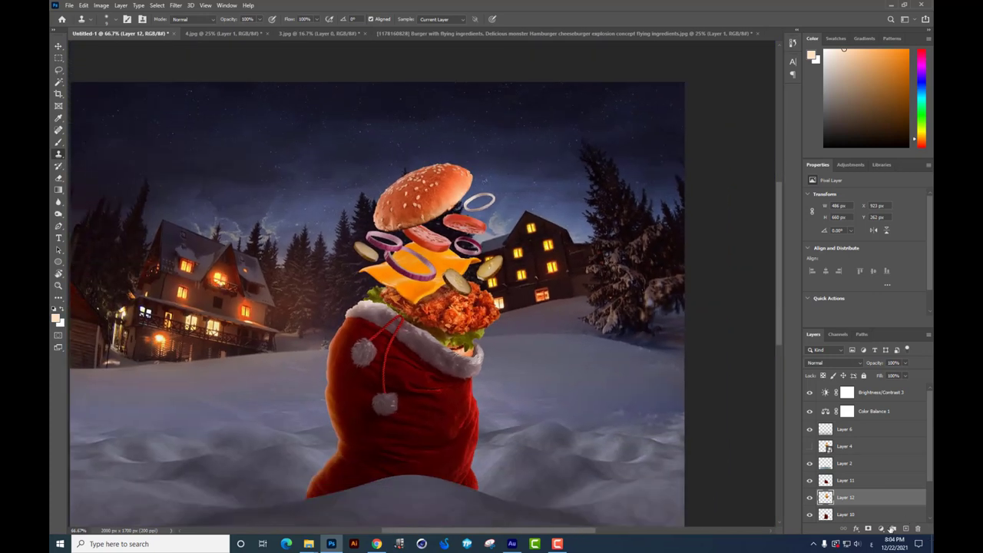
Paint soft black shading where the burger meets the sack, on a new layer clipped to Layer 12
click(904, 530)
key(ctrl+alt+g)
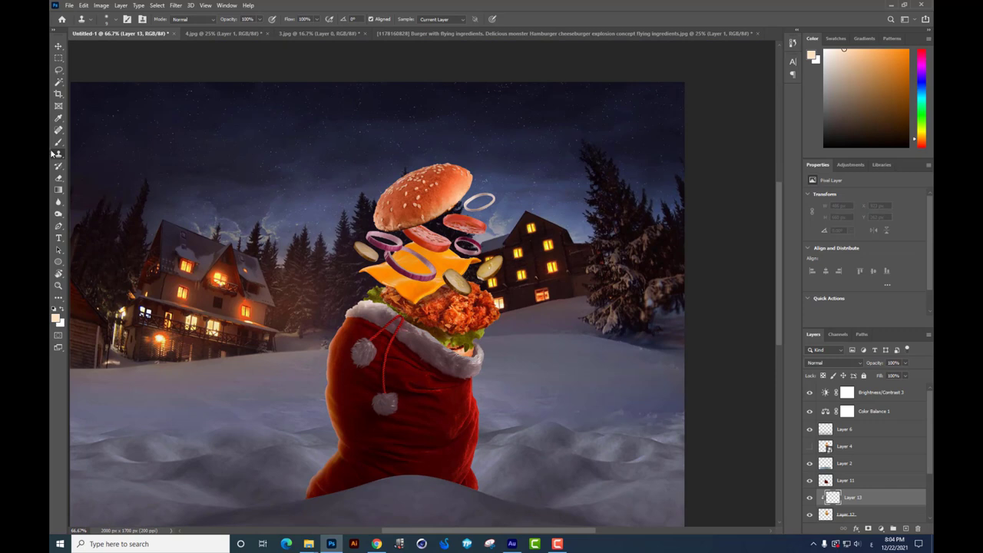
click(59, 142)
click(56, 316)
click(564, 492)
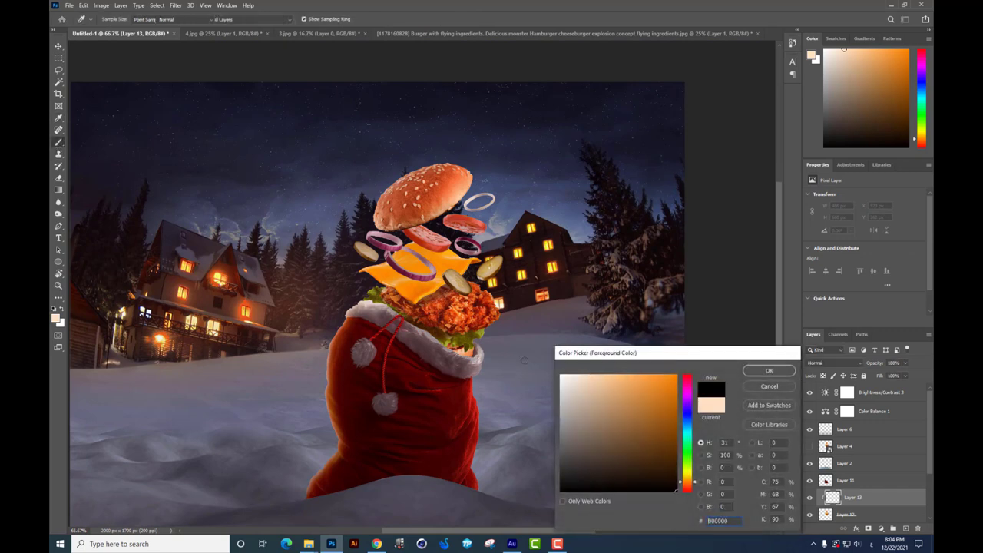
click(768, 373)
right_click(602, 365)
click(420, 355)
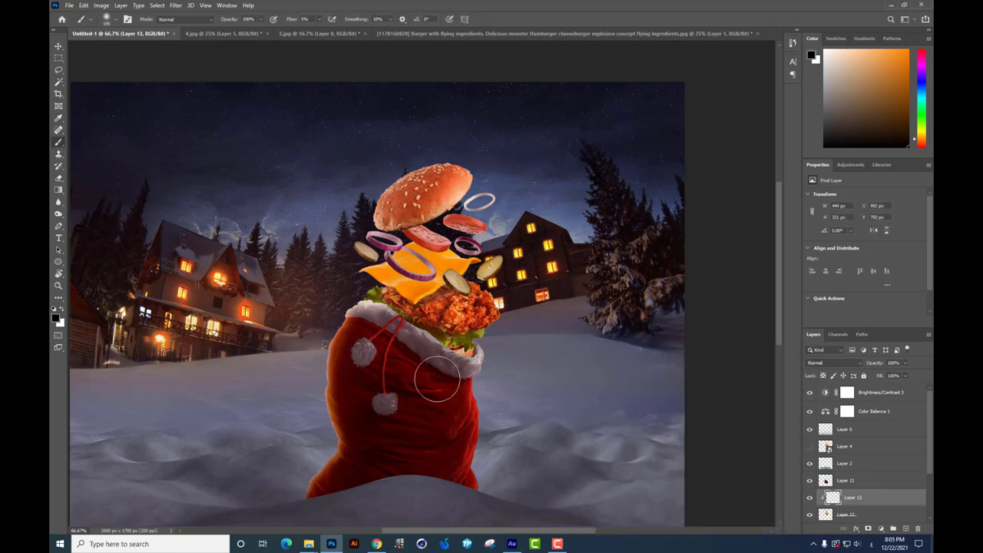
mouse_move(437, 378)
mouse_down()
mouse_move(453, 360)
mouse_move(409, 348)
mouse_up()
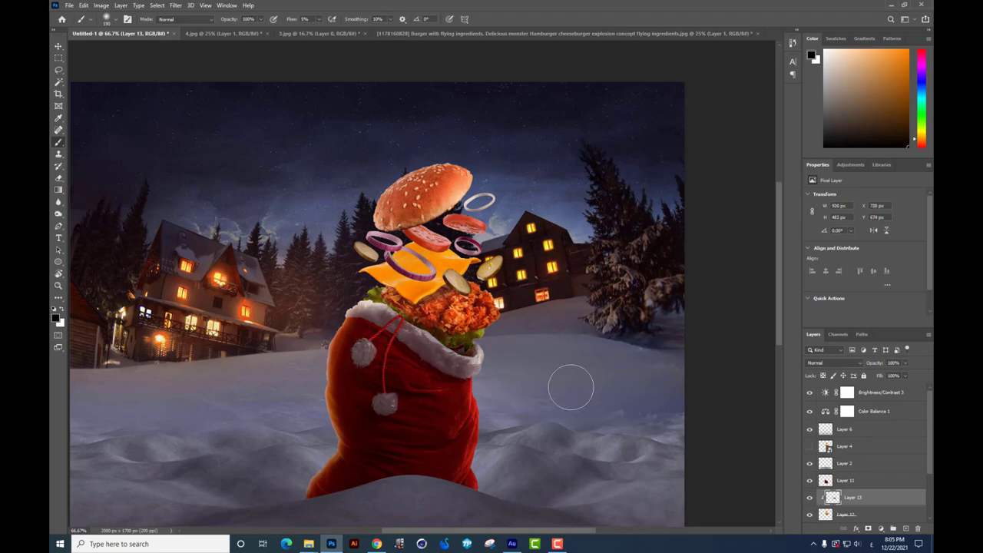
Open baked-background-snack-fast-fresh.jpg from Explorer as its own Photoshop document
key(ctrl+minus)
key(ctrl+minus)
key(ctrl+plus)
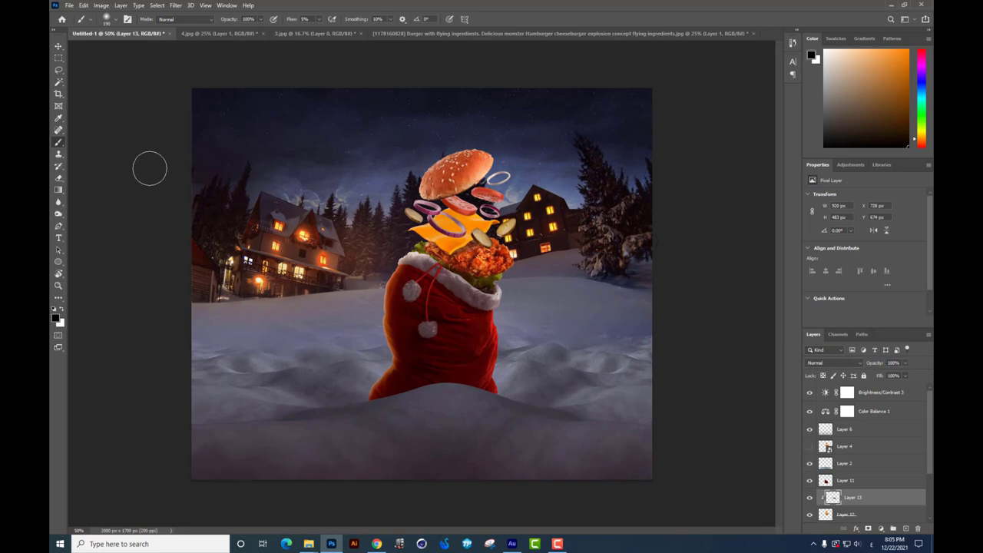
key(alt+Tab)
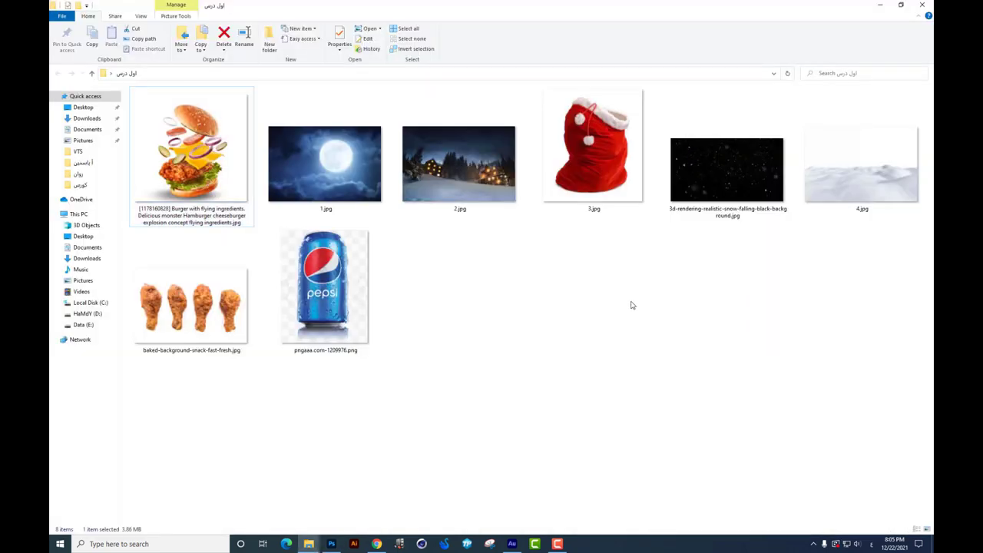
drag(192, 307, 599, 71)
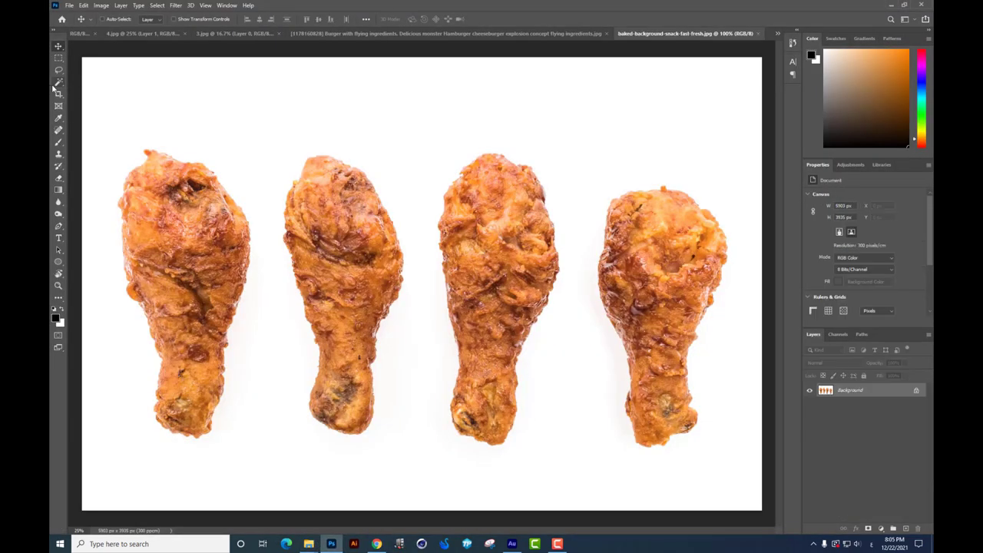
Delete the photo's white background and copy the rightmost drumstick onto its own layer
click(686, 193)
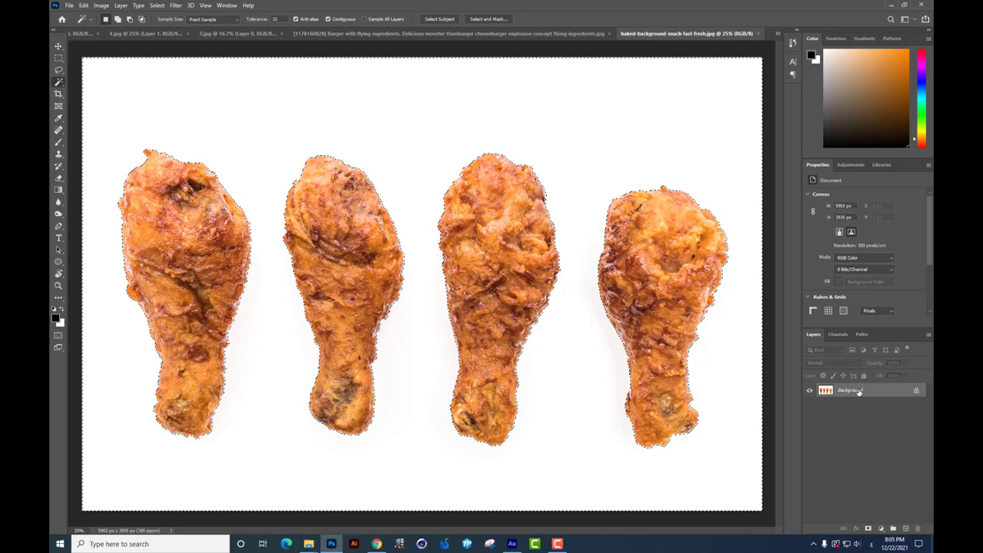
click(915, 391)
key(Delete)
key(ctrl+d)
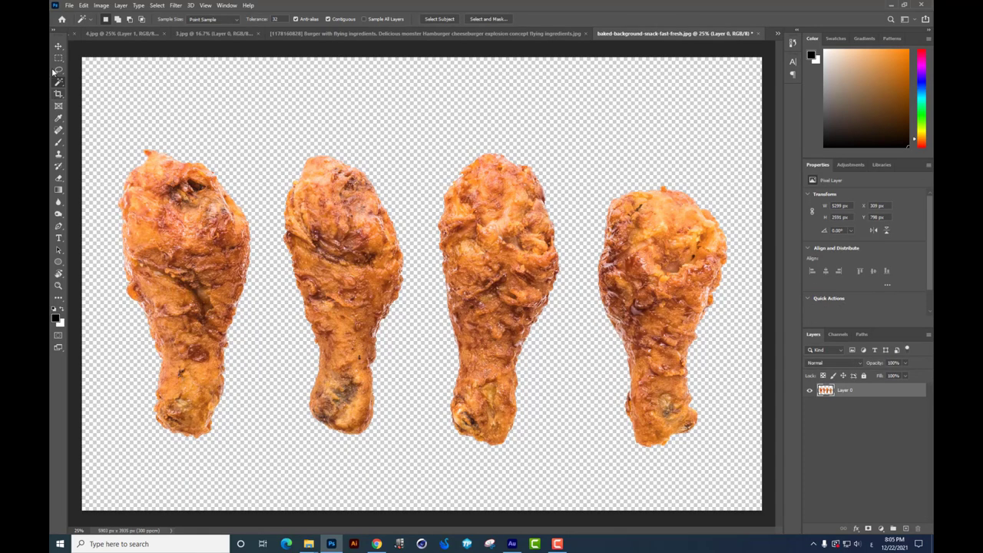
click(58, 58)
drag(744, 482, 589, 132)
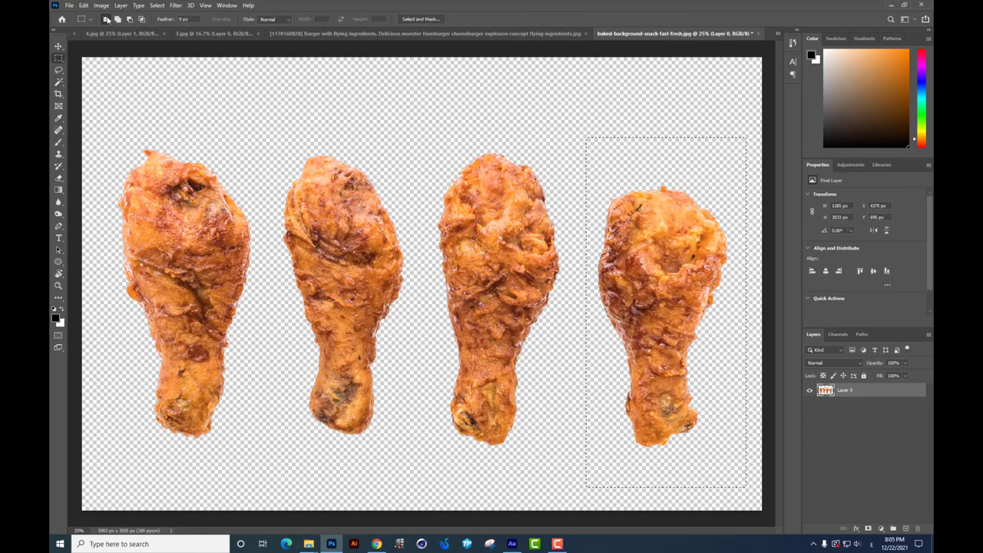
key(ctrl+j)
Convert the drumstick to a smart object, bring it into the snow scene, and shrink it beside the sack
click(59, 47)
right_click(870, 389)
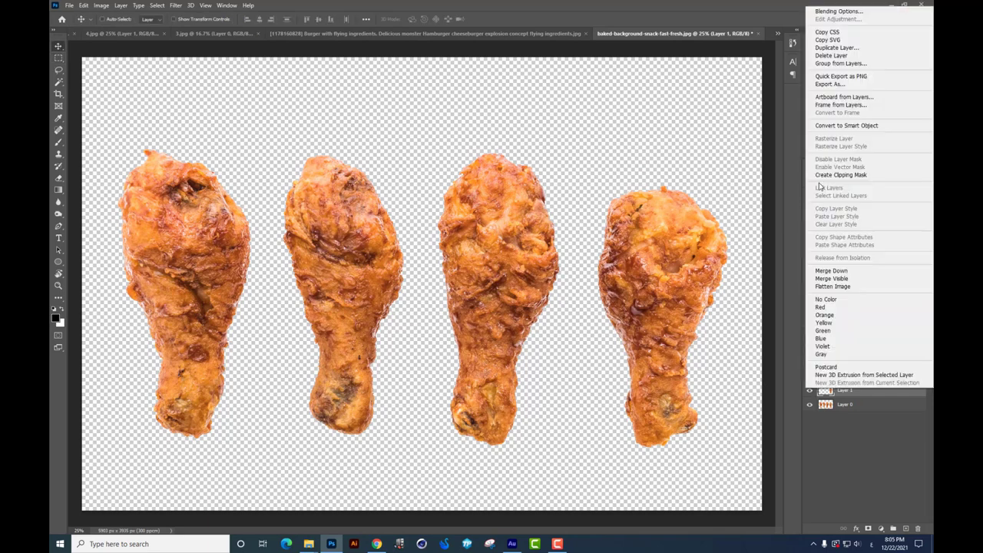
click(845, 129)
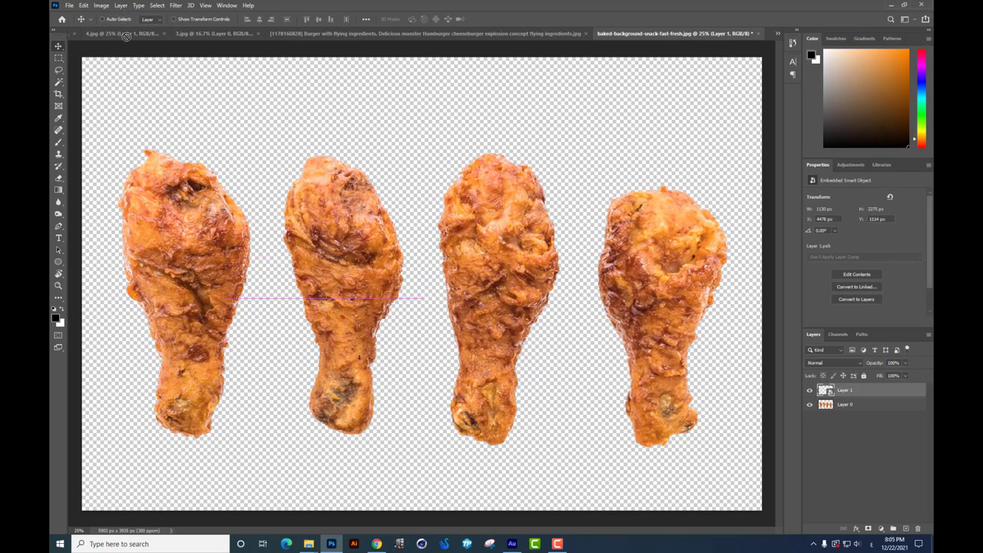
drag(126, 36, 162, 35)
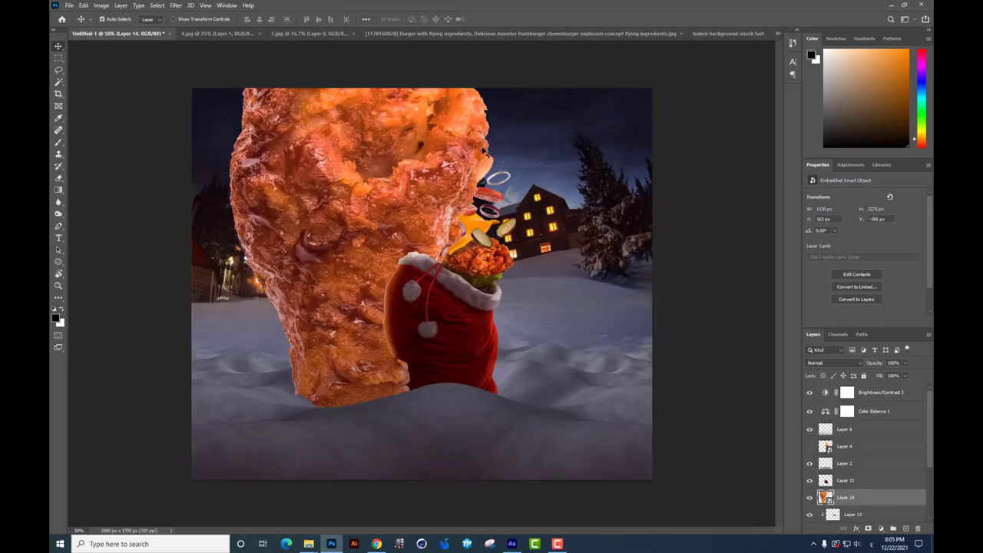
drag(492, 83, 395, 256)
key(Return)
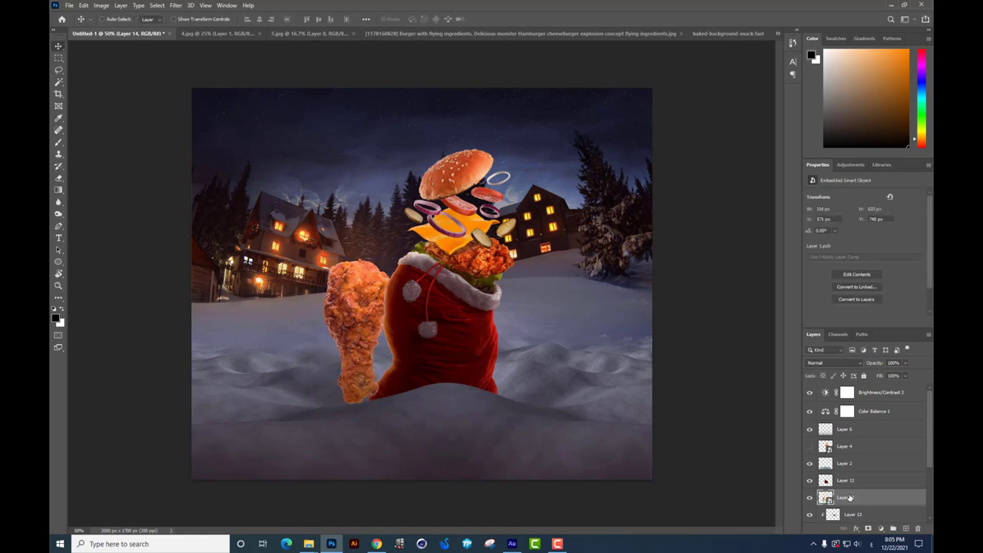
scroll(868, 460, down, 2)
scroll(868, 460, down, 2)
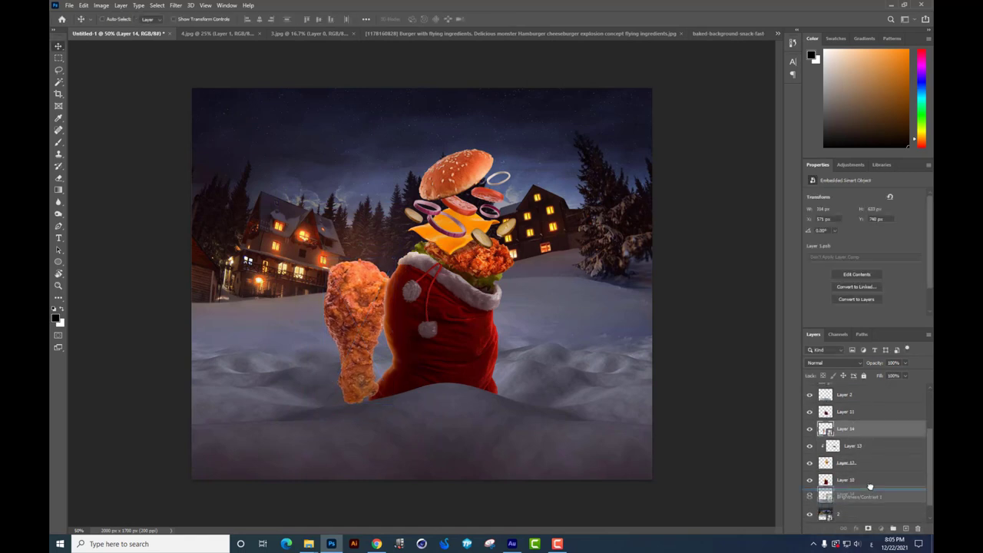
Flip the drumstick vertically, rotate it upright, and nudge it into the snow against the sack
key(ctrl+t)
right_click(373, 323)
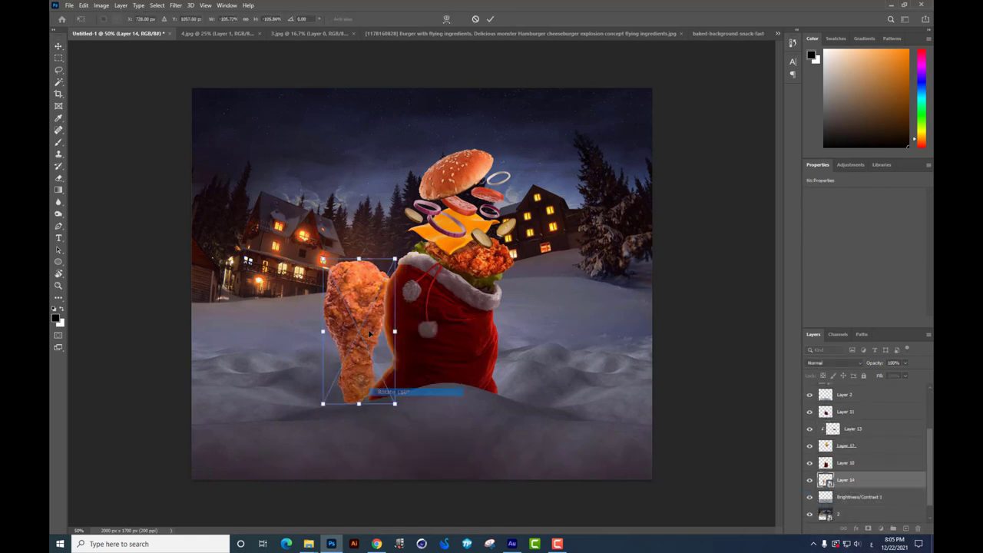
right_click(369, 332)
click(393, 481)
drag(461, 361, 465, 338)
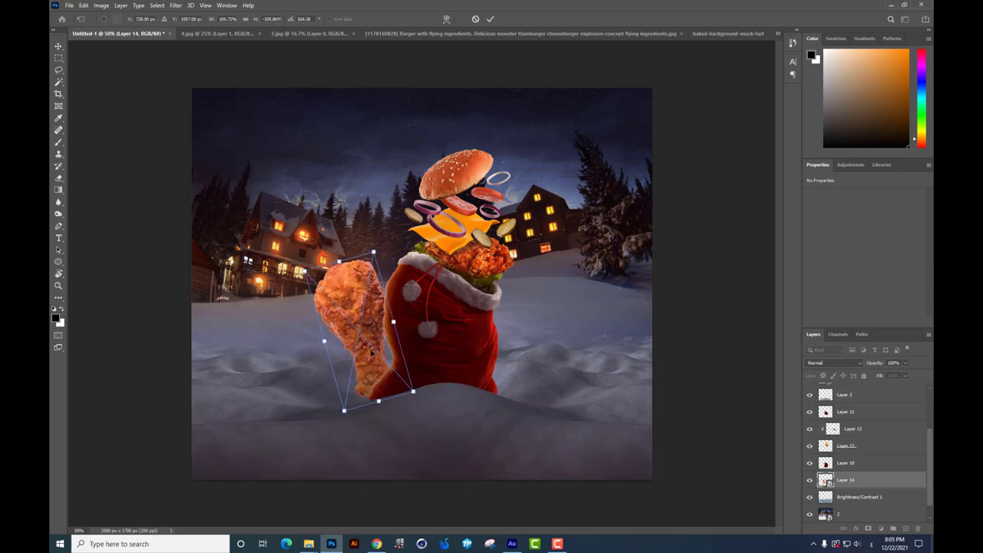
drag(374, 356, 367, 369)
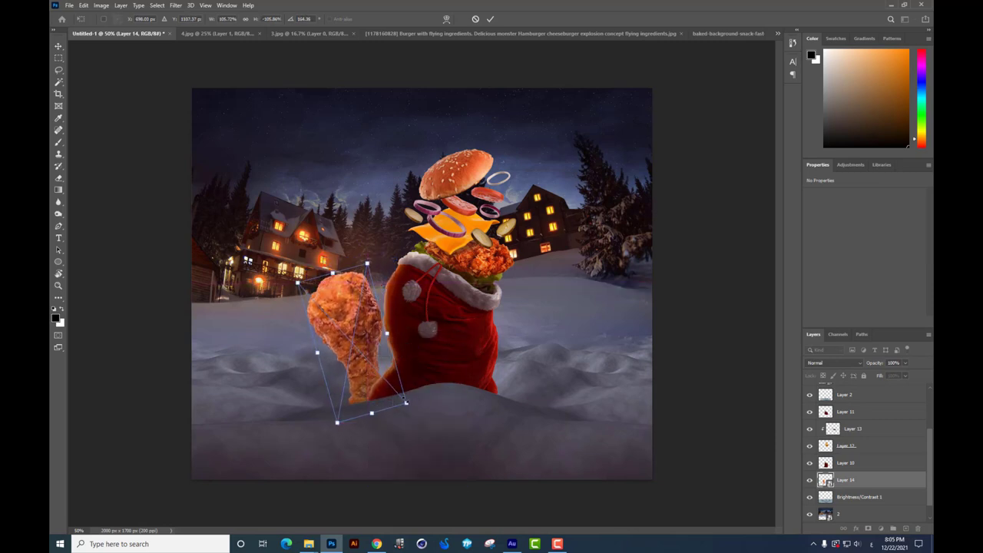
key(Return)
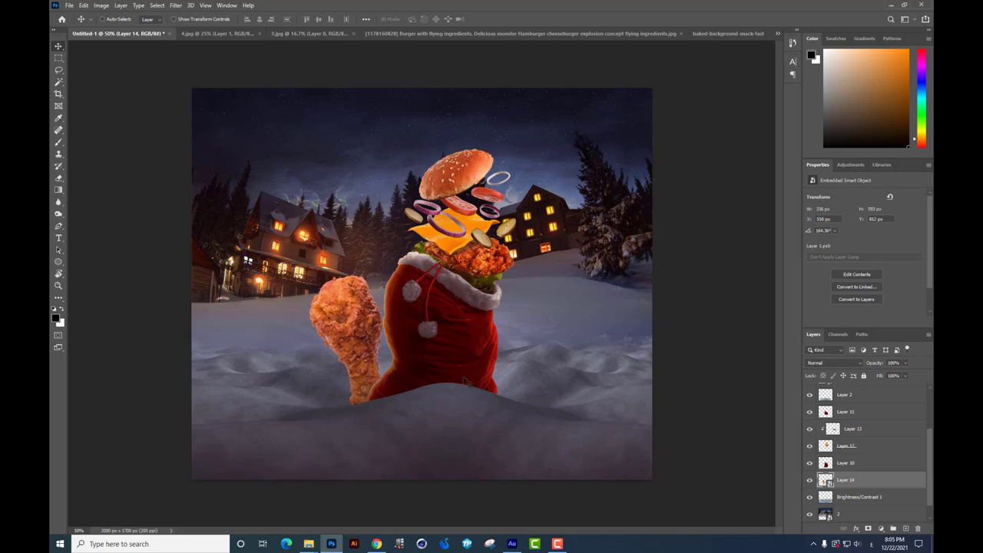
key(Right)
key(Right)
key(Down)
key(Right)
key(Right)
key(Down)
Add a Brightness/Contrast adjustment clipped to Layer 14, lowering Brightness to -55
click(881, 529)
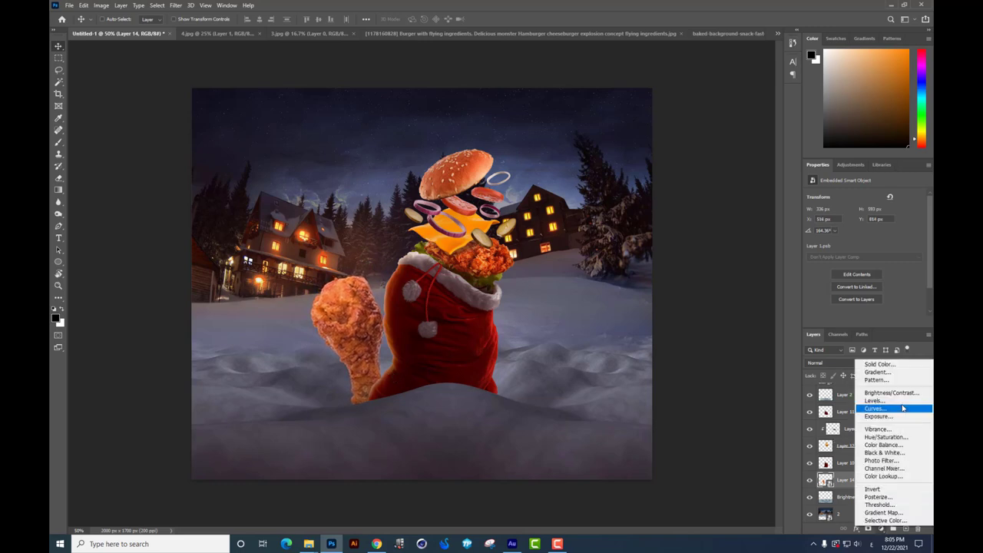
click(903, 399)
click(864, 321)
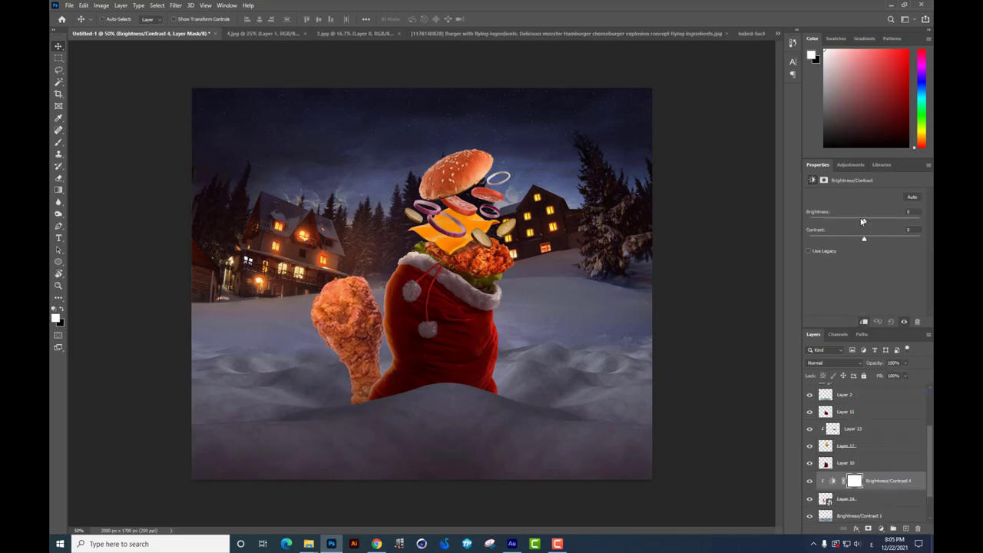
drag(864, 220, 847, 223)
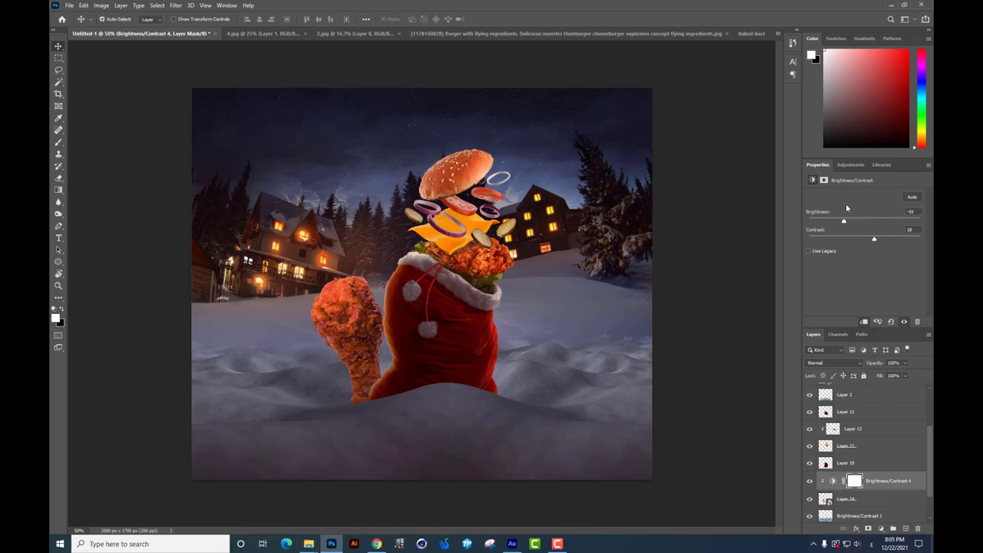
Erase the adjustment's mask along the drumstick's left edge to keep it brighter
key(ctrl+plus)
key(ctrl+plus)
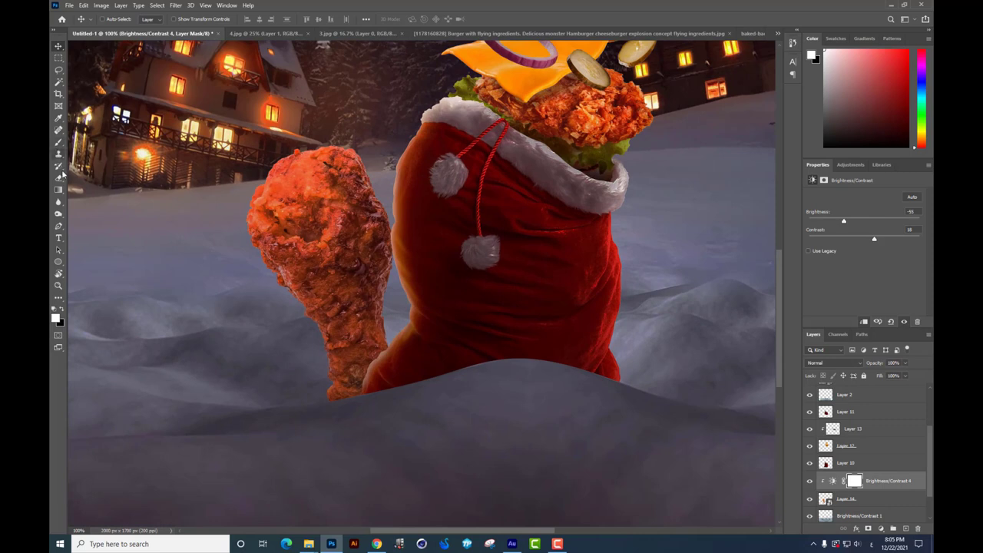
click(59, 177)
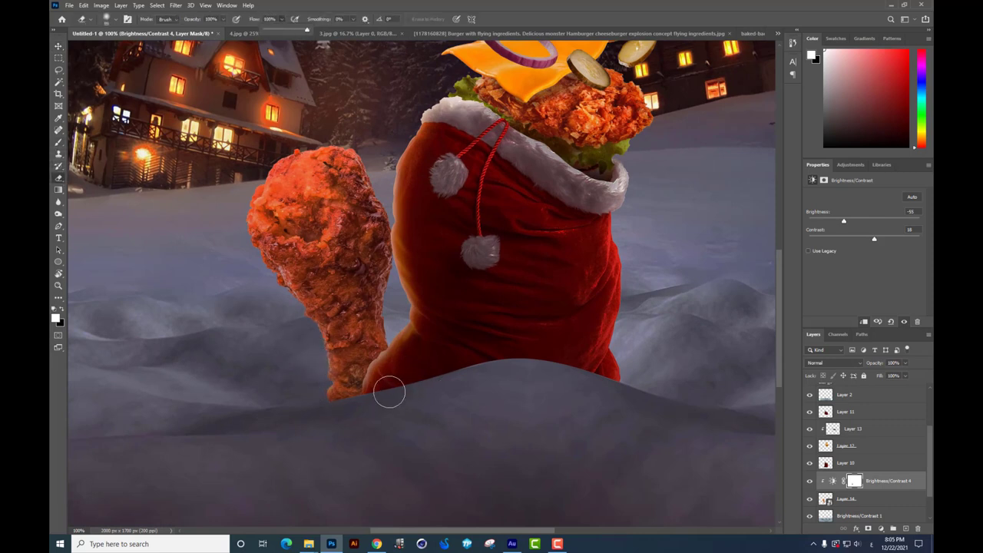
mouse_move(326, 390)
mouse_down()
mouse_move(249, 237)
mouse_move(365, 136)
mouse_move(285, 206)
mouse_up()
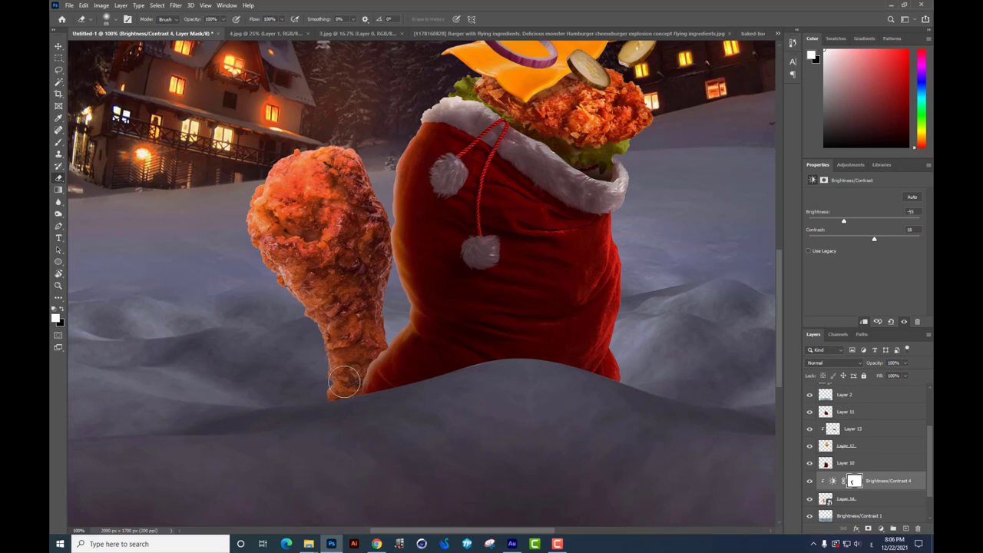
drag(318, 384, 324, 373)
key(ctrl+minus)
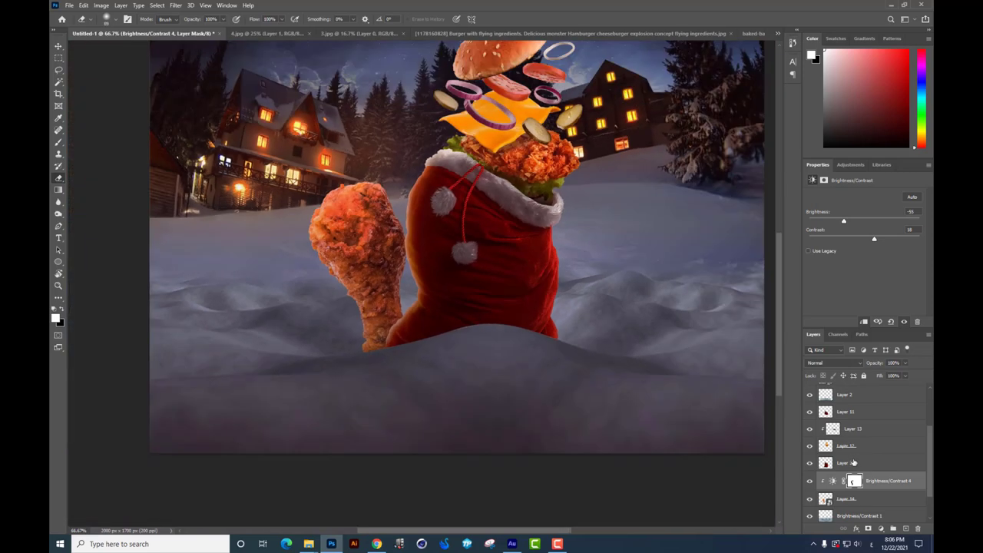
On a new layer, paint a soft black shadow along the drumstick's right edge at 11% flow
click(905, 529)
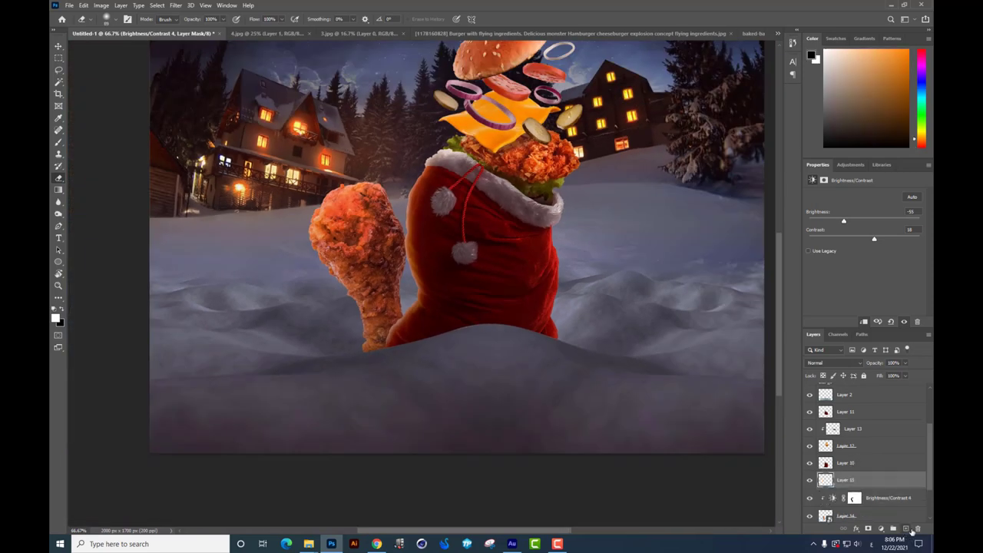
click(59, 145)
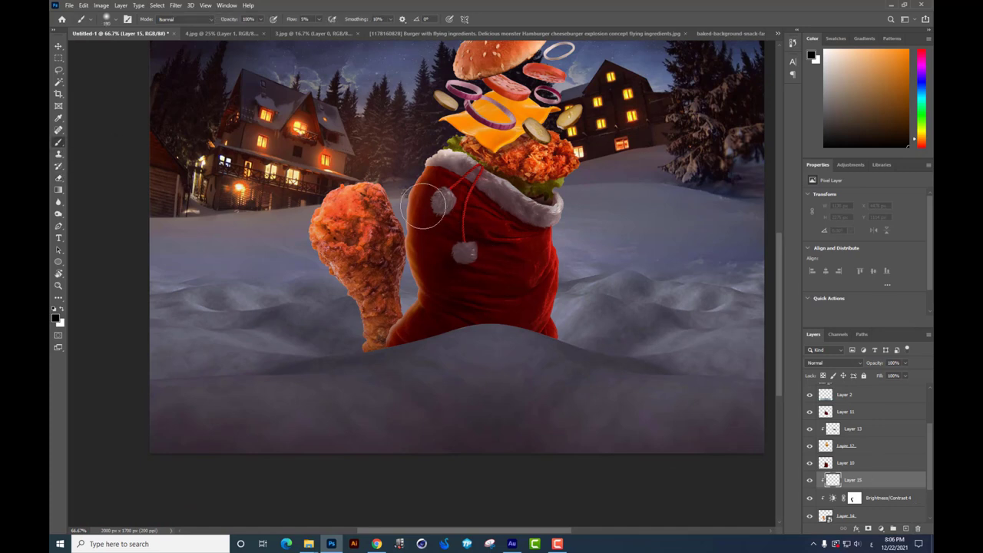
click(318, 21)
click(414, 223)
mouse_move(399, 227)
mouse_down()
mouse_move(395, 265)
mouse_move(419, 368)
mouse_move(417, 308)
mouse_move(404, 375)
mouse_move(410, 213)
mouse_move(369, 176)
mouse_move(373, 154)
mouse_move(356, 162)
mouse_move(395, 207)
mouse_move(414, 322)
mouse_move(437, 307)
mouse_up()
scroll(437, 307, up, 2)
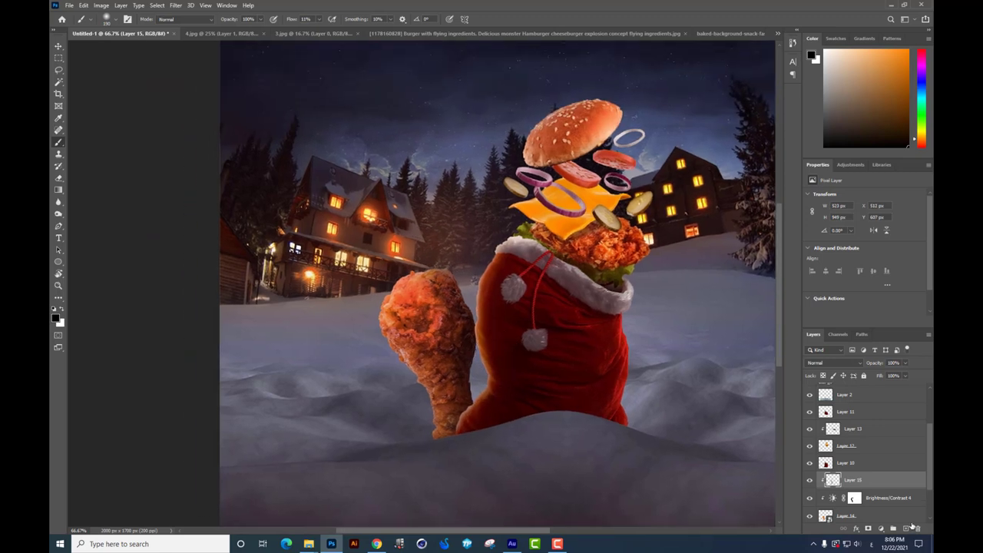
Paint a light orange glow over the drumstick on a new layer set to Overlay
click(906, 529)
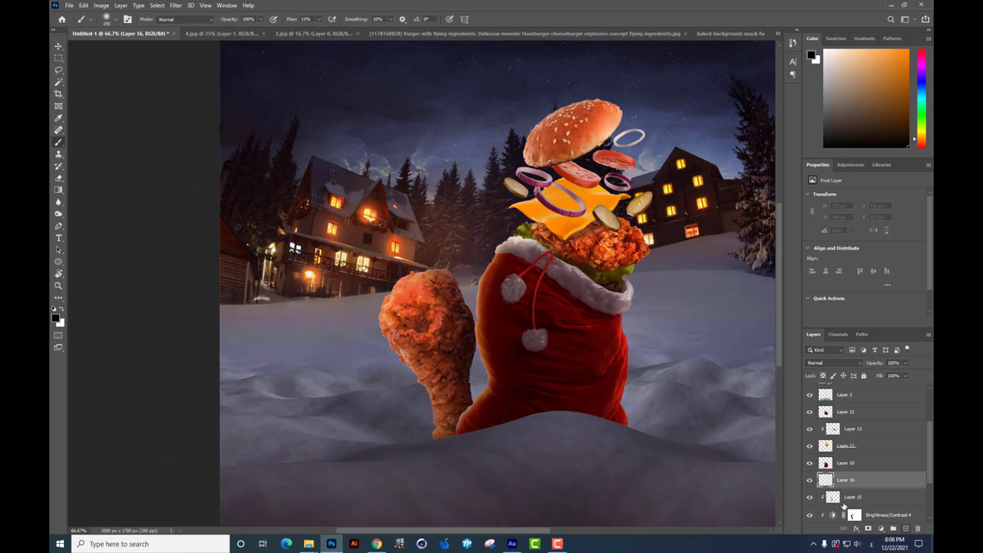
click(55, 315)
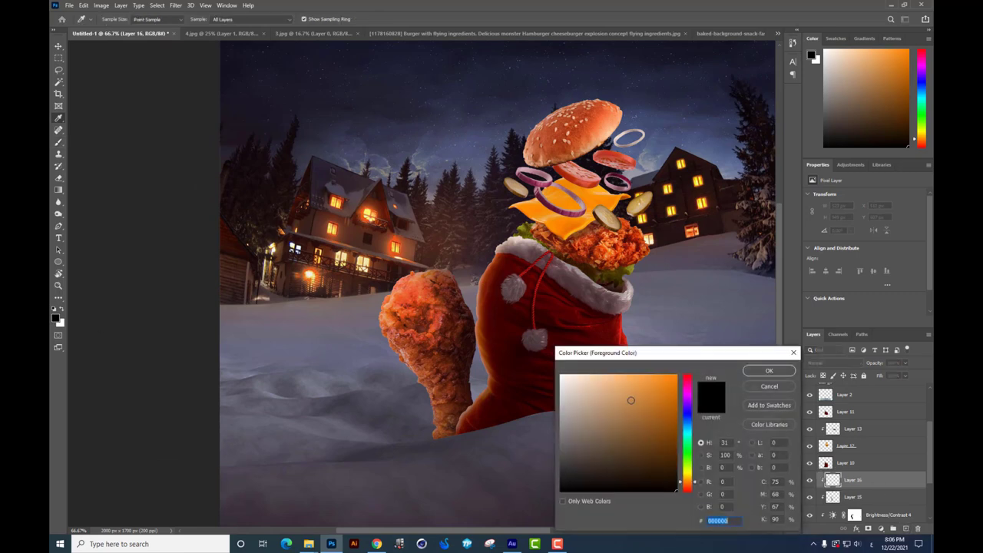
click(618, 370)
click(766, 370)
drag(405, 395, 408, 357)
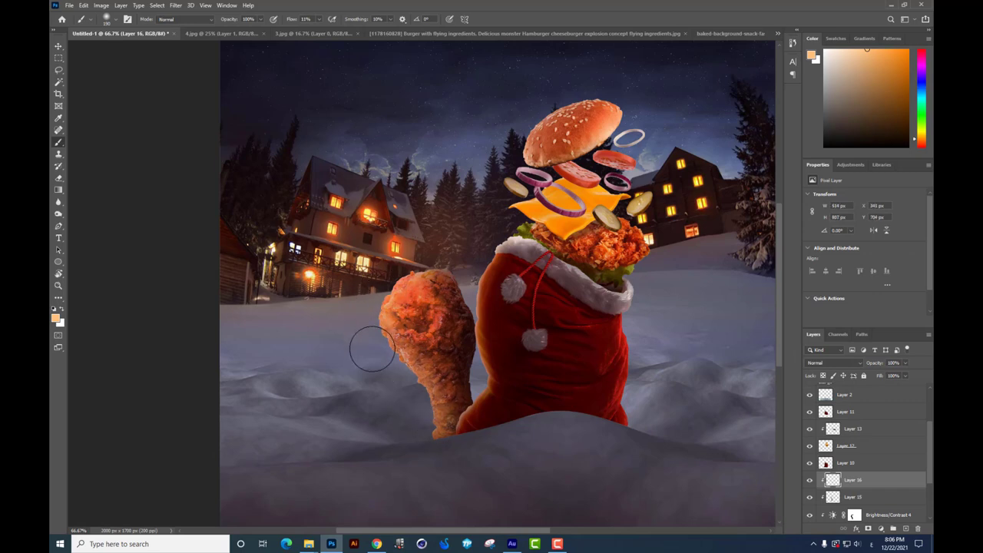
click(820, 363)
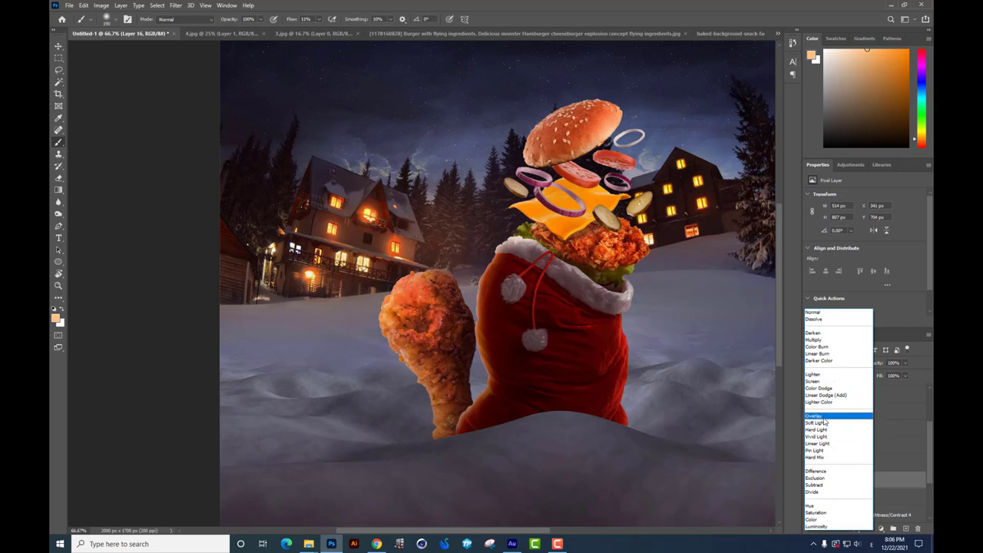
click(826, 417)
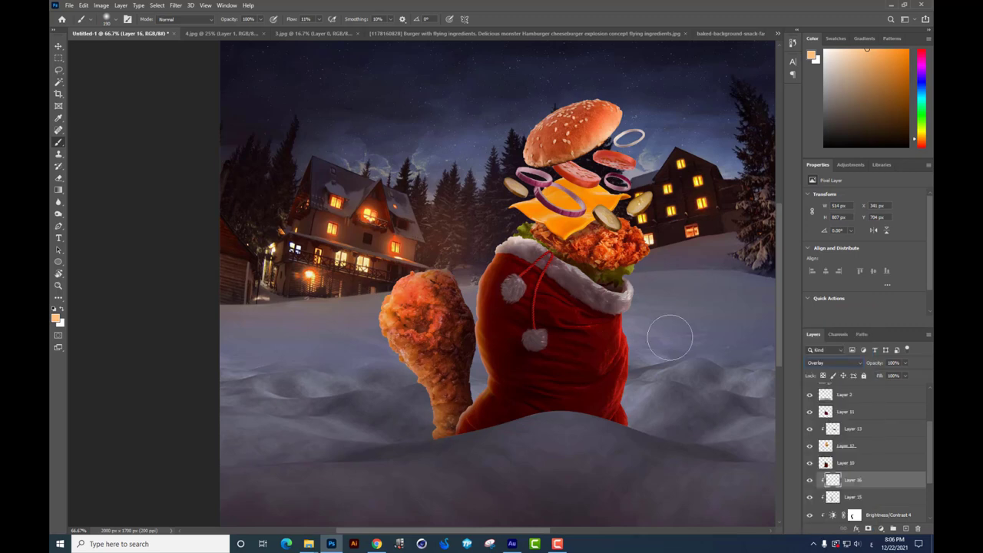
scroll(377, 284, down, 2)
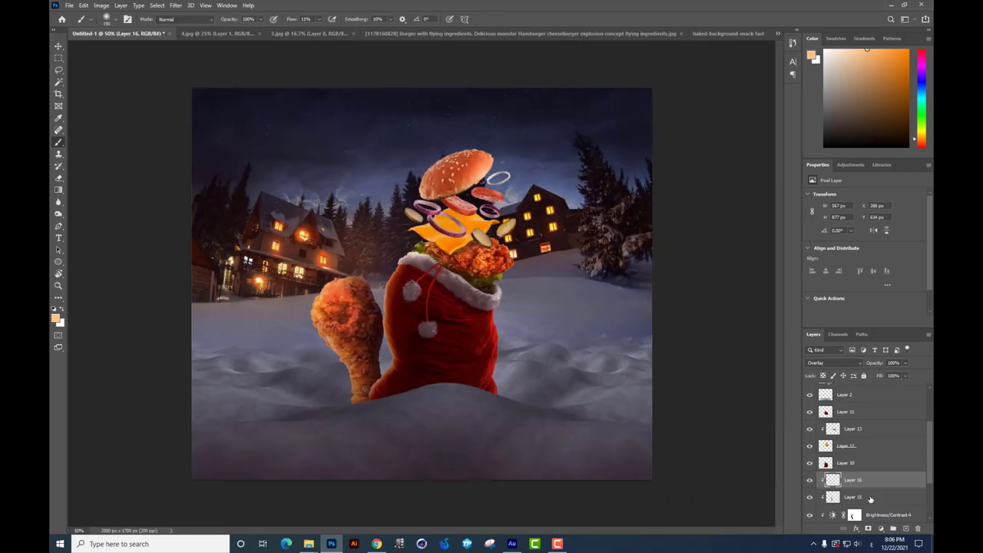
Shade black between the drumstick's base and the sack on the shadow layer
click(870, 497)
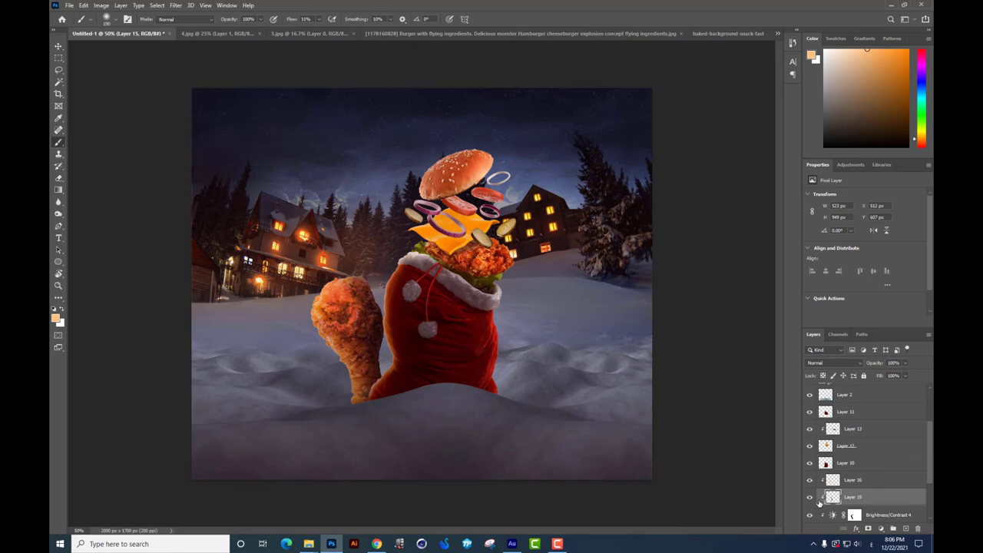
click(56, 317)
click(583, 484)
click(768, 368)
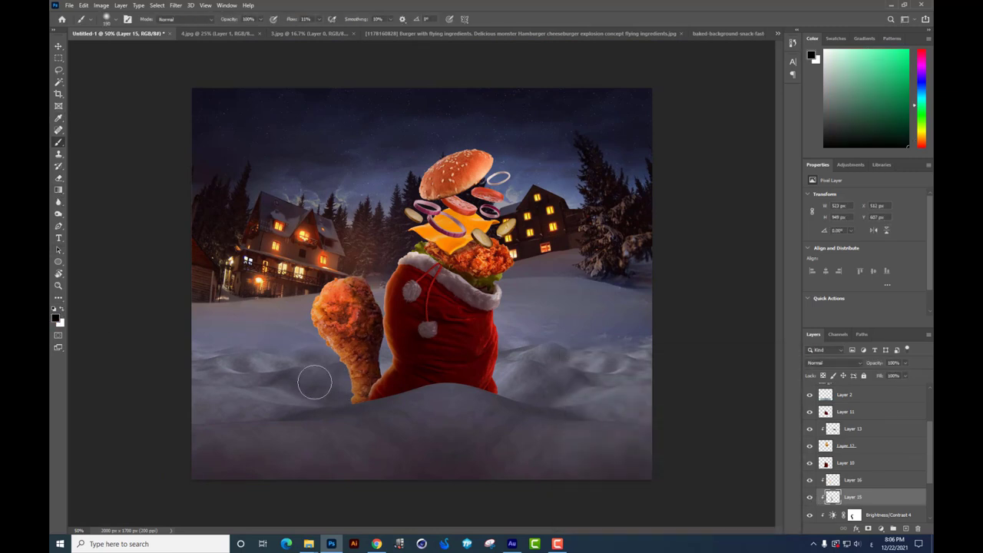
mouse_move(336, 415)
mouse_down()
mouse_move(386, 406)
mouse_move(377, 395)
mouse_move(381, 353)
mouse_up()
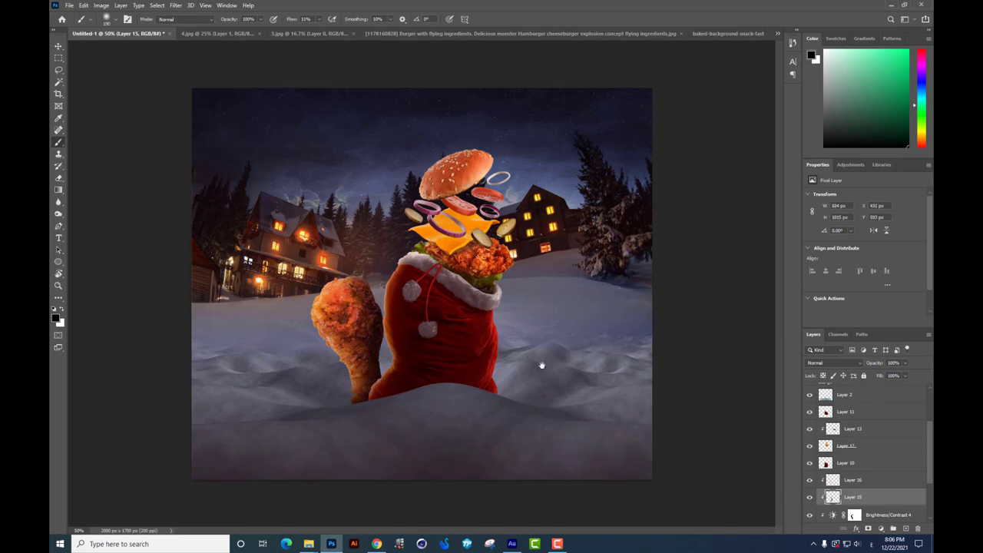
key(ctrl+plus)
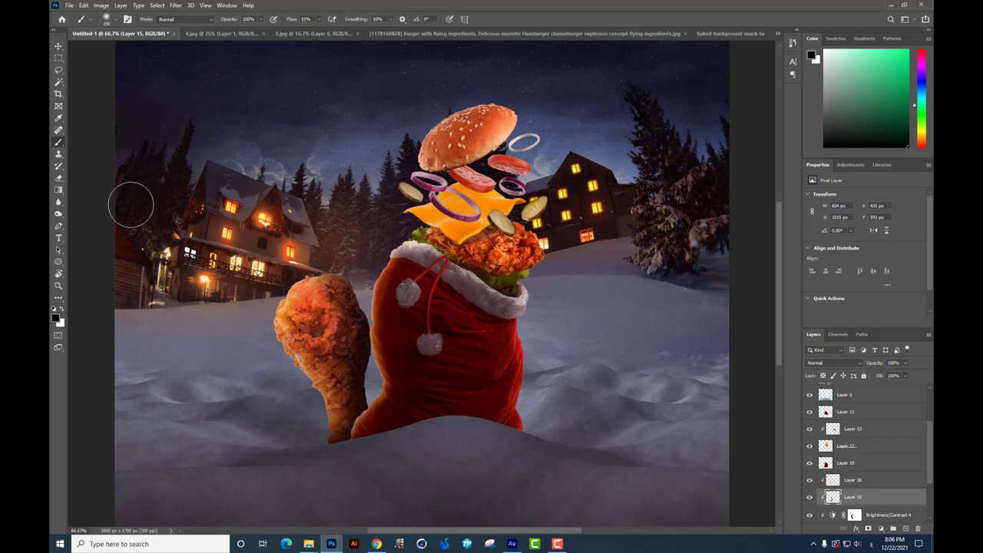
click(58, 47)
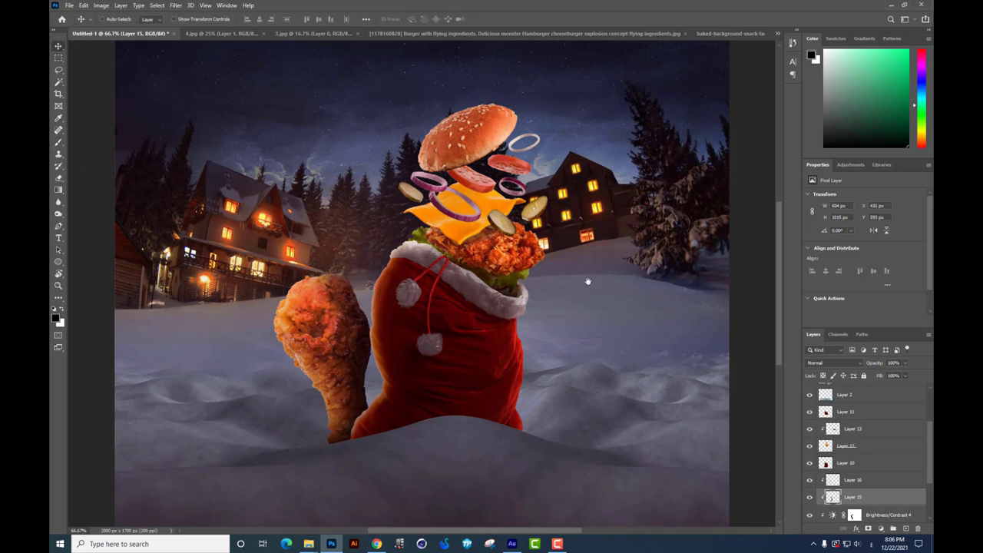
scroll(592, 284, right, 1)
scroll(591, 284, up, 1)
key(alt+Tab)
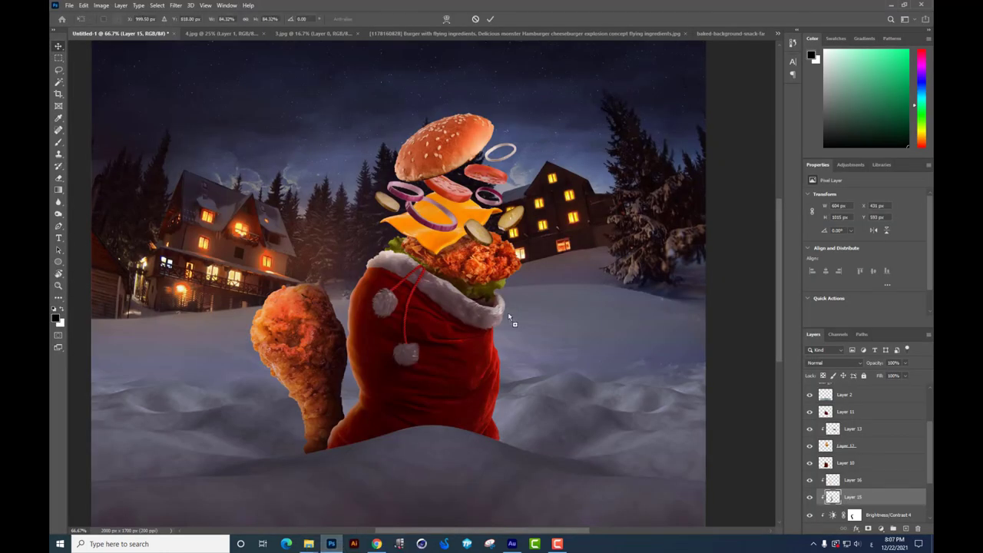
Place the Pepsi can image in the scene, shrunk and moved lower right
drag(364, 343, 508, 312)
key(ctrl+minus)
key(ctrl+minus)
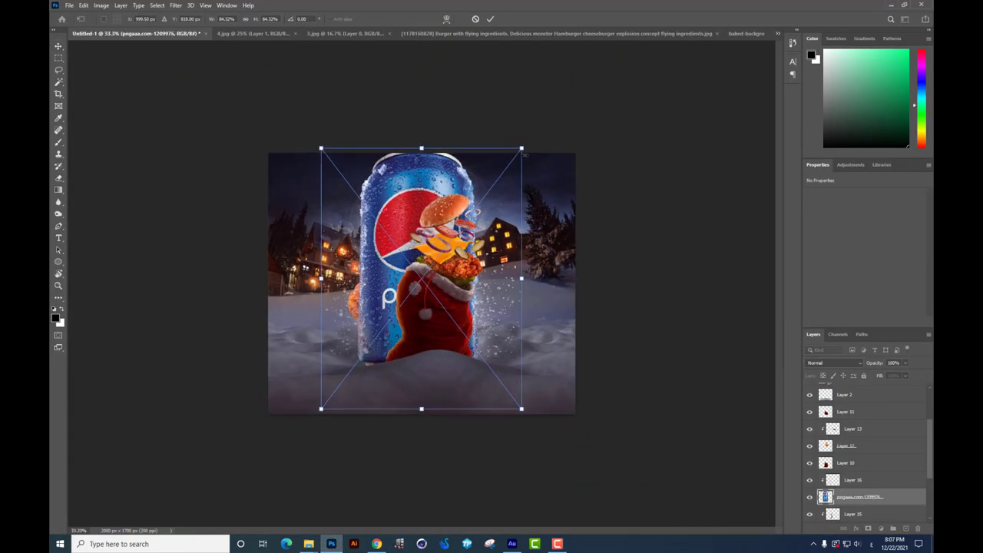
drag(523, 154, 503, 310)
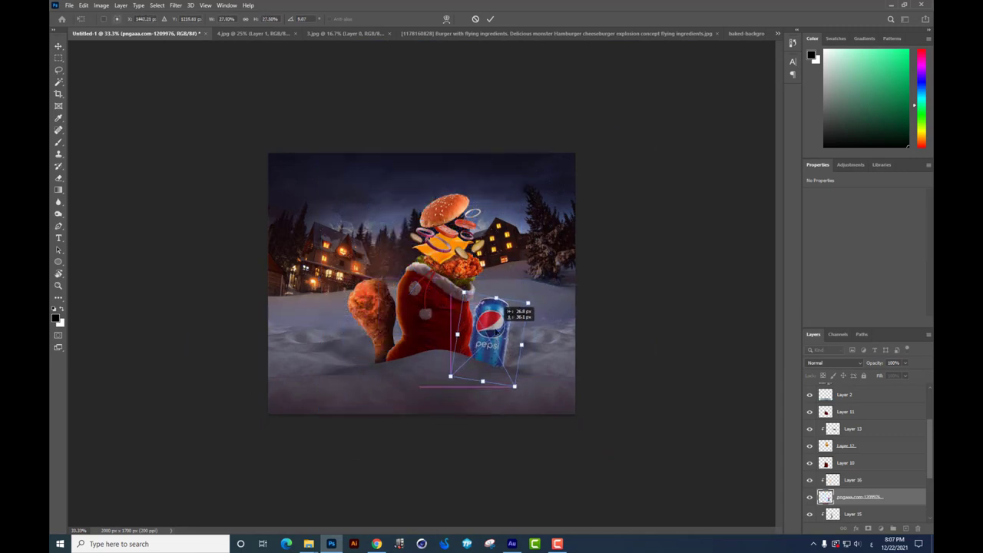
key(Return)
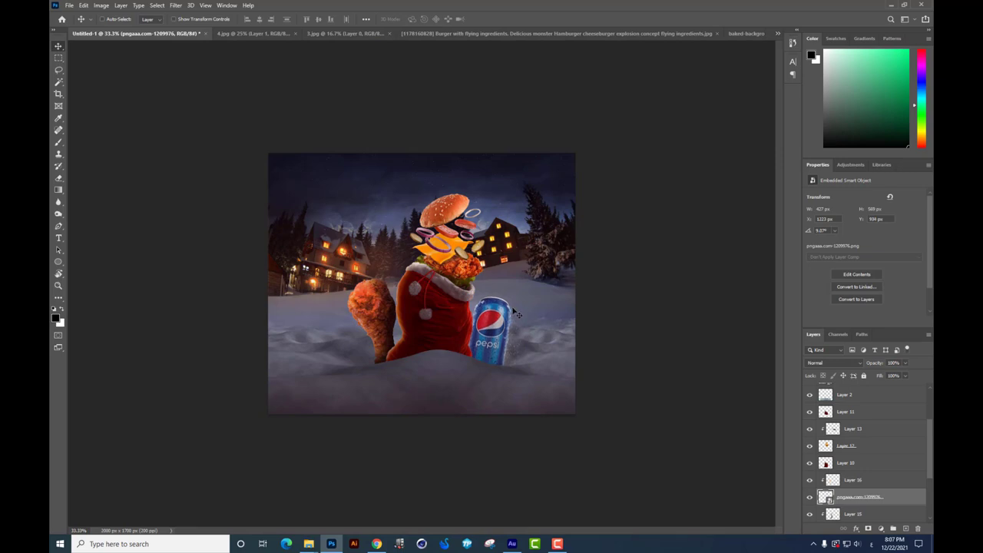
key(ctrl+plus)
key(ctrl+plus)
key(ctrl+t)
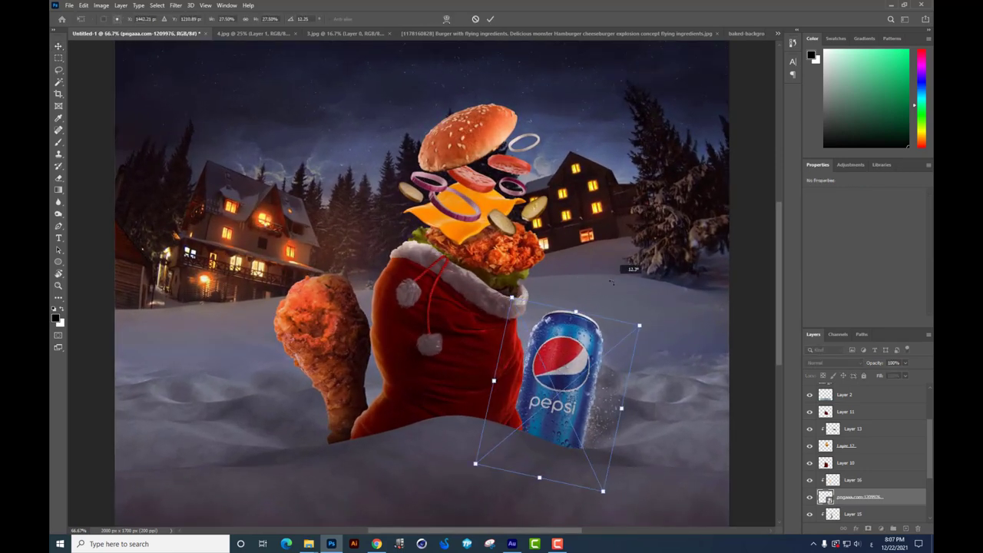
key(Return)
Add a clipped Brightness/Contrast adjustment to the can, then delete Brightness/Contrast 5 again
click(879, 529)
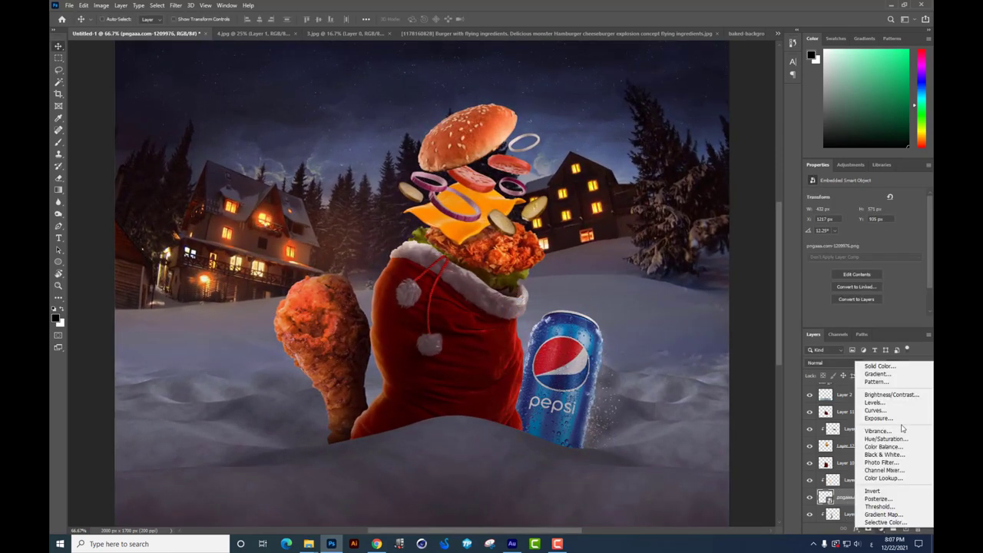
click(883, 400)
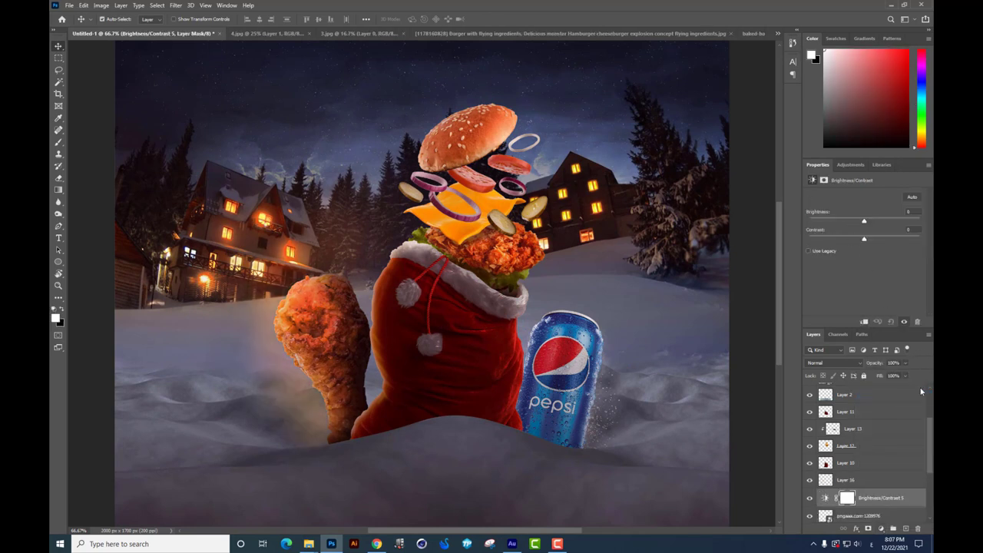
key(ctrl+alt+g)
scroll(863, 464, down, 1)
key(Delete)
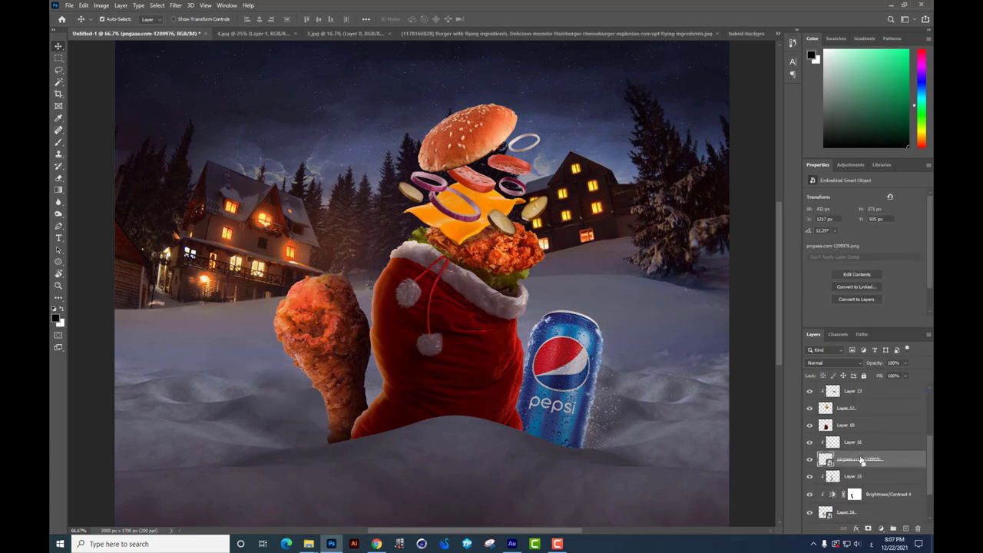
scroll(841, 484, down, 2)
click(858, 484)
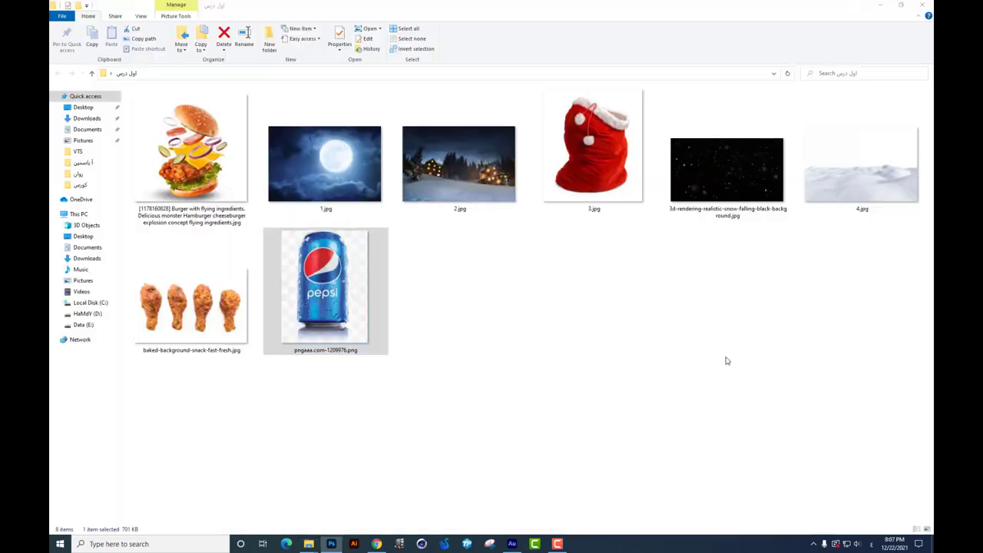
Select the pngaaa.com-1209976 Pepsi layer through the canvas layer picker and delete it
key(shift+Down)
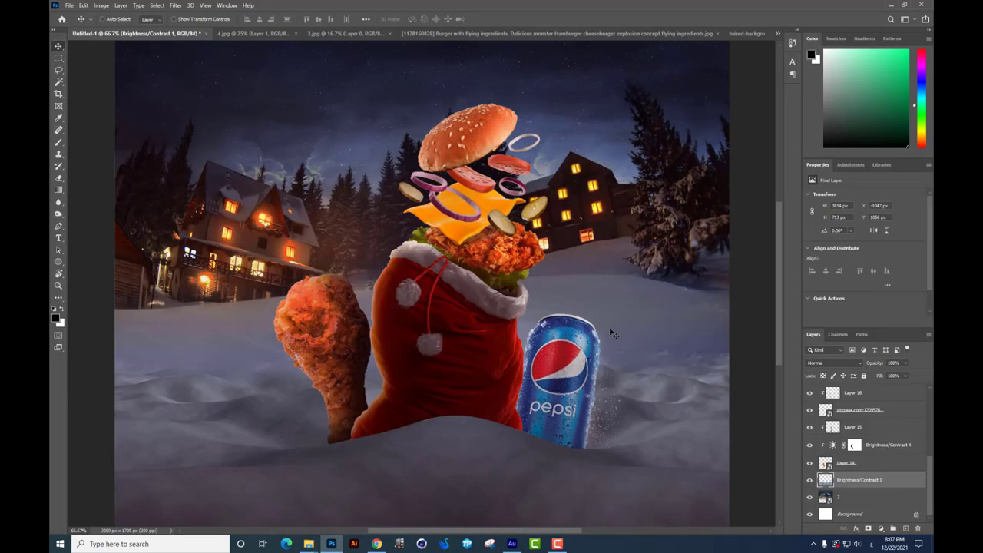
right_click(572, 392)
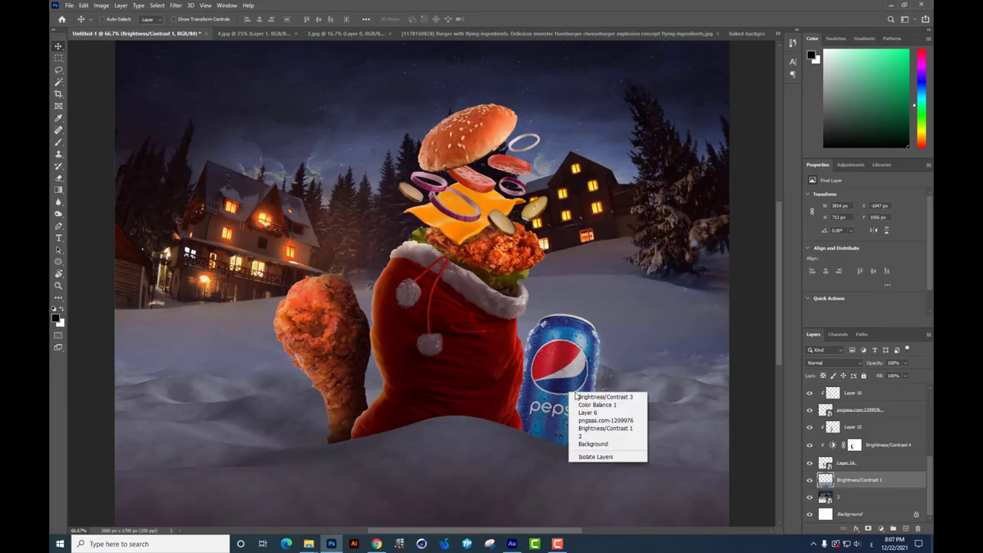
right_click(578, 388)
click(595, 409)
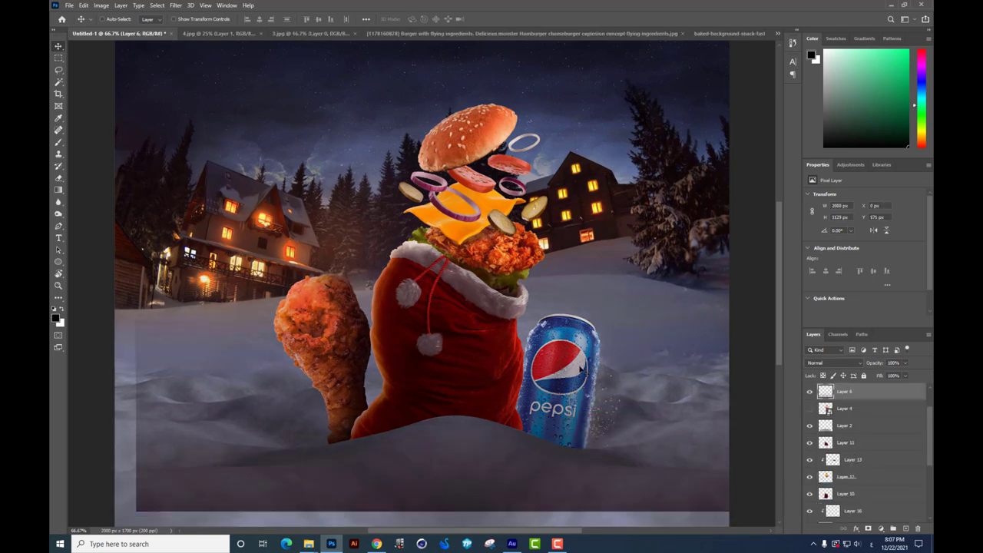
right_click(562, 369)
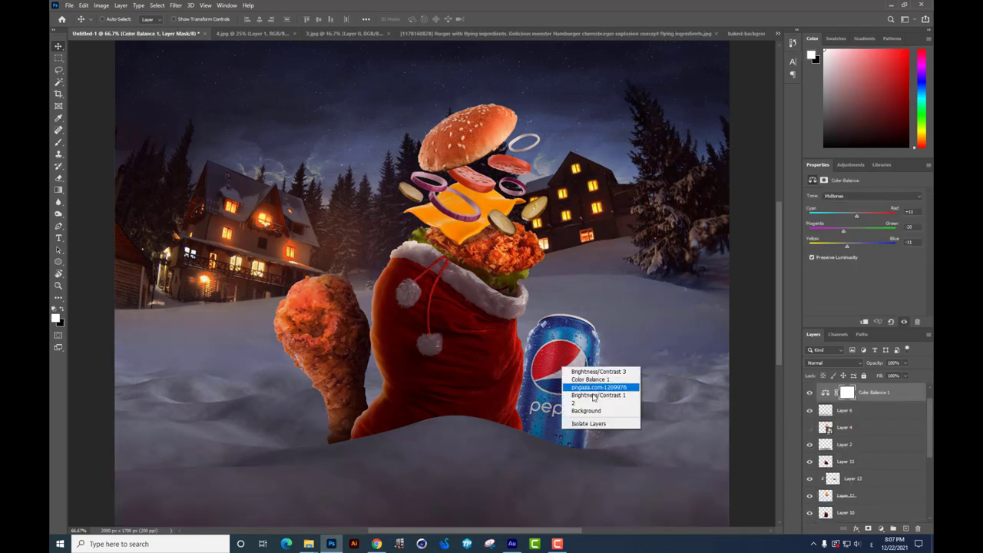
click(606, 387)
mouse_move(548, 391)
mouse_down()
mouse_move(598, 361)
mouse_move(547, 401)
mouse_up()
scroll(860, 492, down, 1)
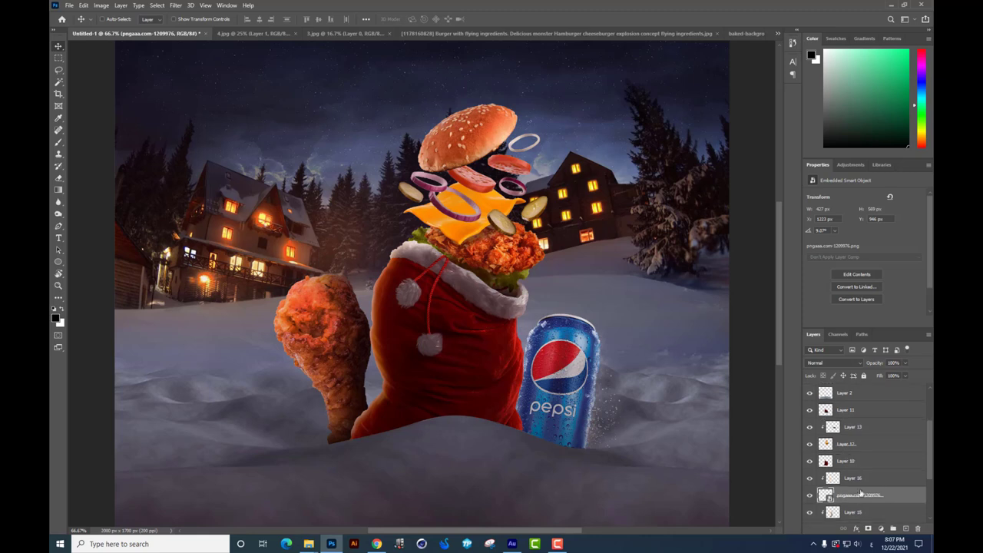
key(Delete)
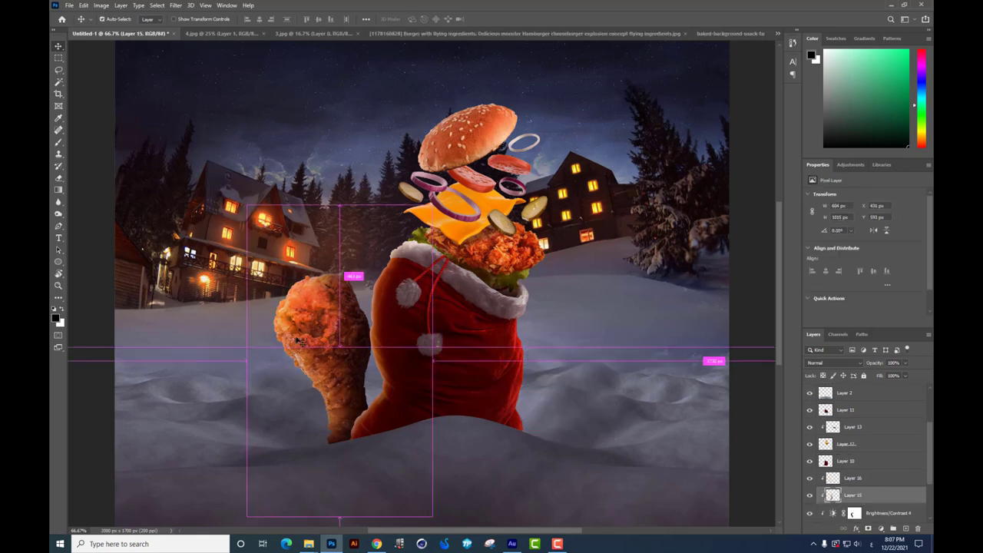
scroll(890, 476, down, 3)
scroll(436, 323, down, 1)
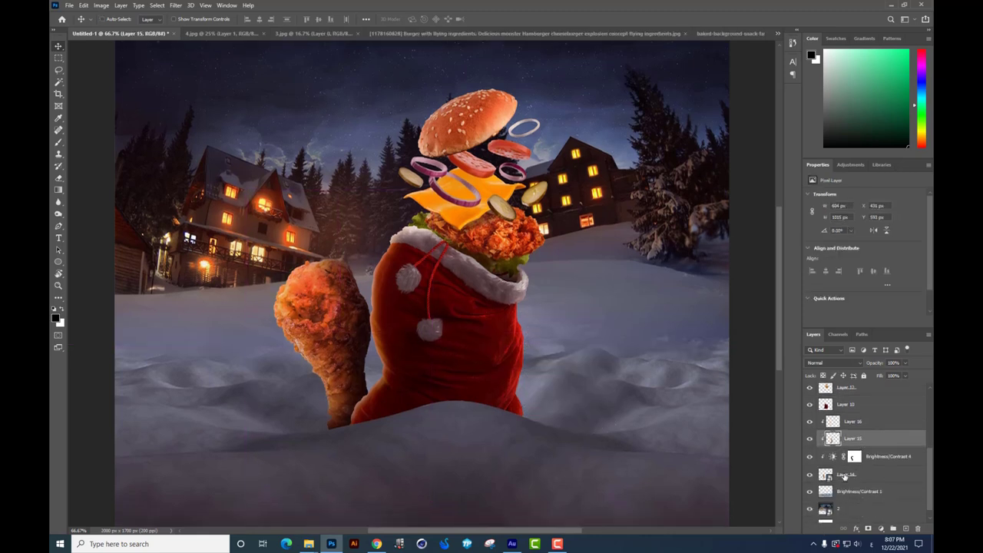
click(850, 494)
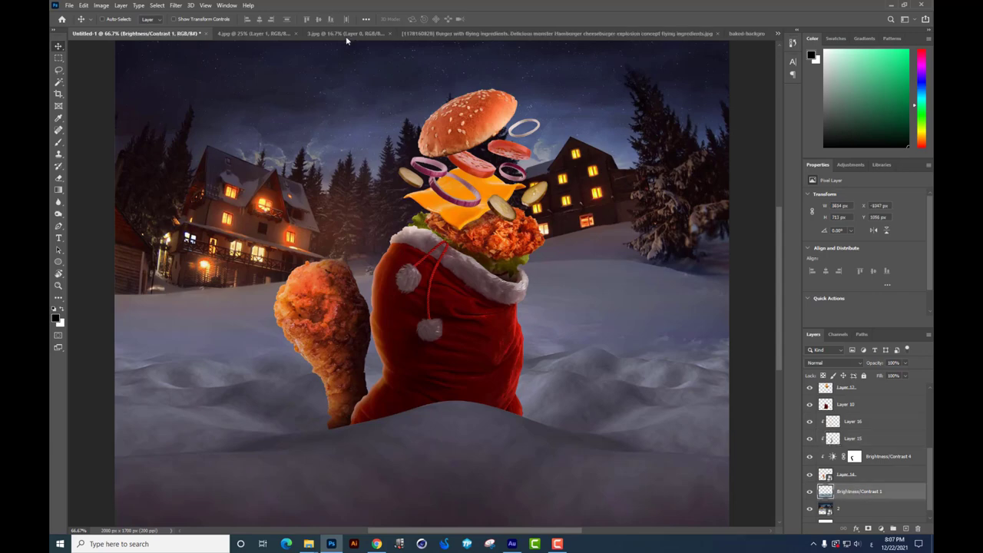
Drag the Pepsi PNG into the scene, scaled down and tilted into the snow right of the sack
key(alt+Tab)
drag(325, 302, 442, 303)
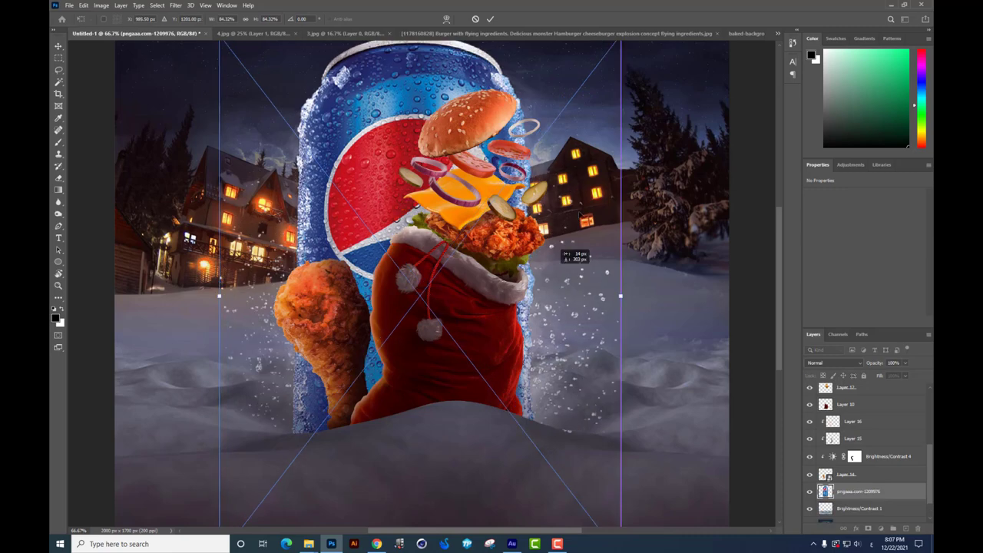
drag(724, 46, 632, 97)
drag(577, 165, 509, 264)
drag(434, 353, 565, 354)
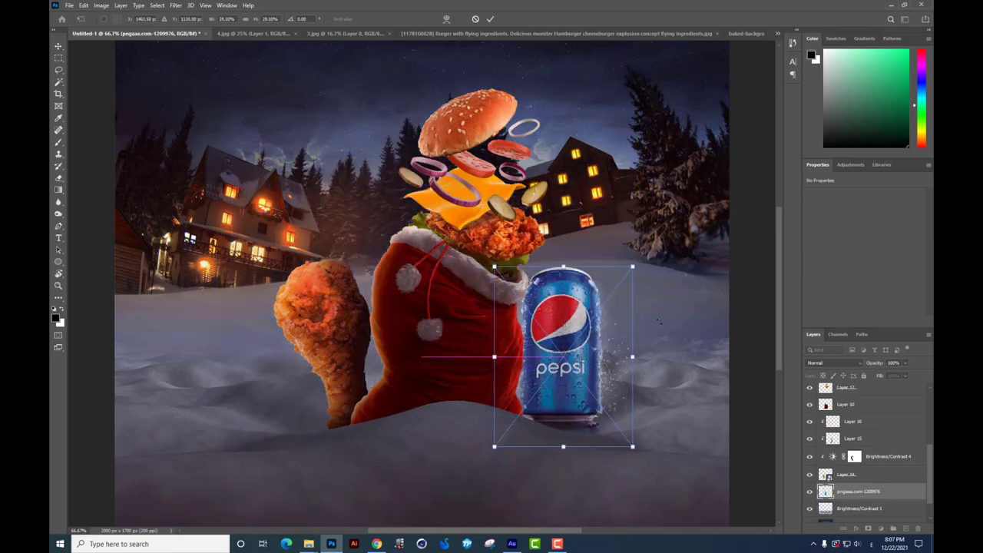
drag(650, 320, 658, 354)
drag(662, 296, 686, 314)
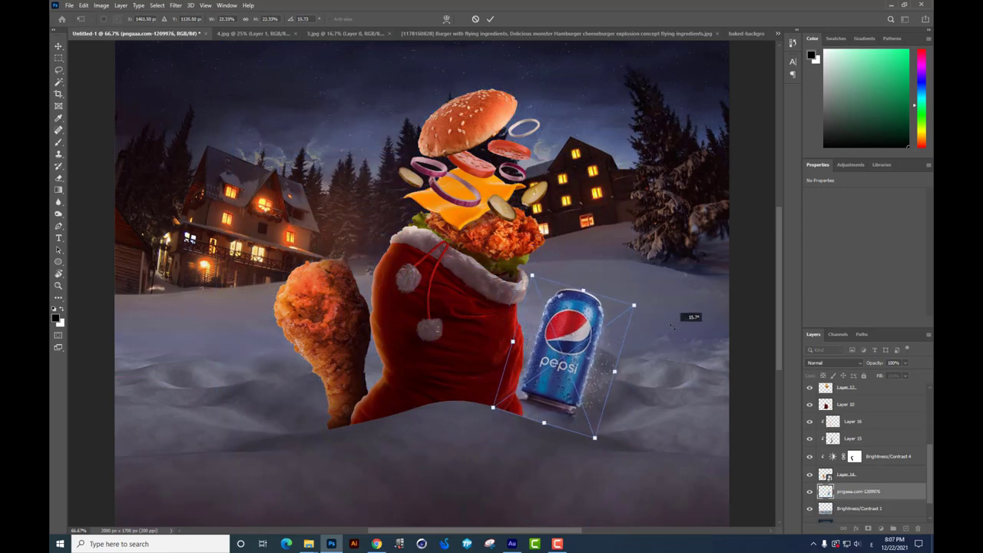
drag(592, 329, 565, 361)
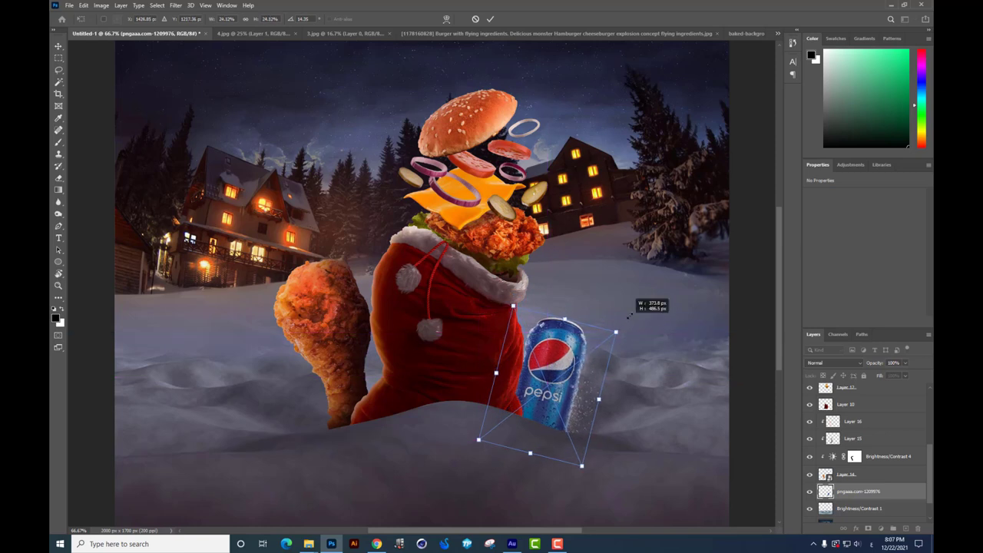
mouse_move(615, 333)
mouse_down()
mouse_move(637, 315)
mouse_move(582, 338)
mouse_up()
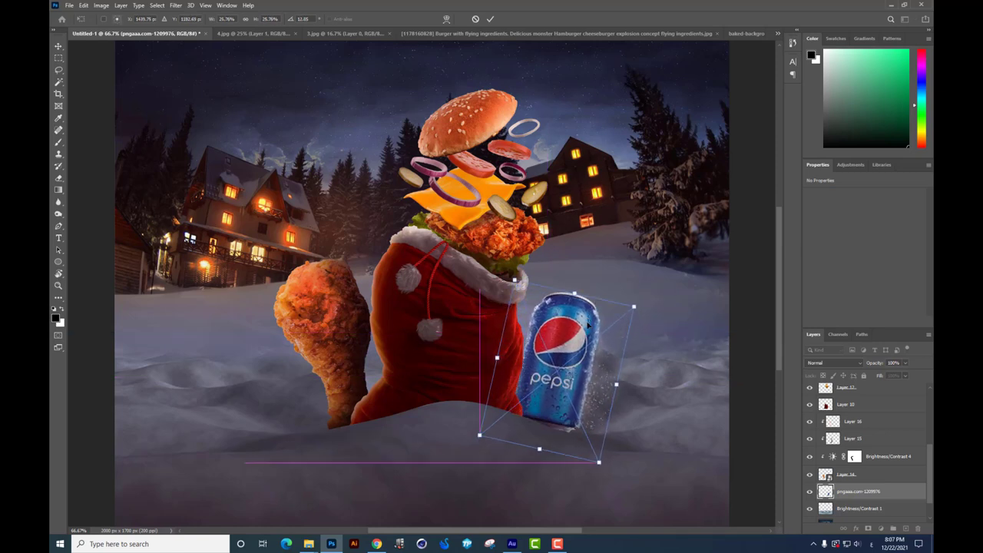
key(Return)
Enlarge the can slightly and nudge it into place at about 11.89° tilt
scroll(582, 338, down, 3)
scroll(607, 307, up, 1)
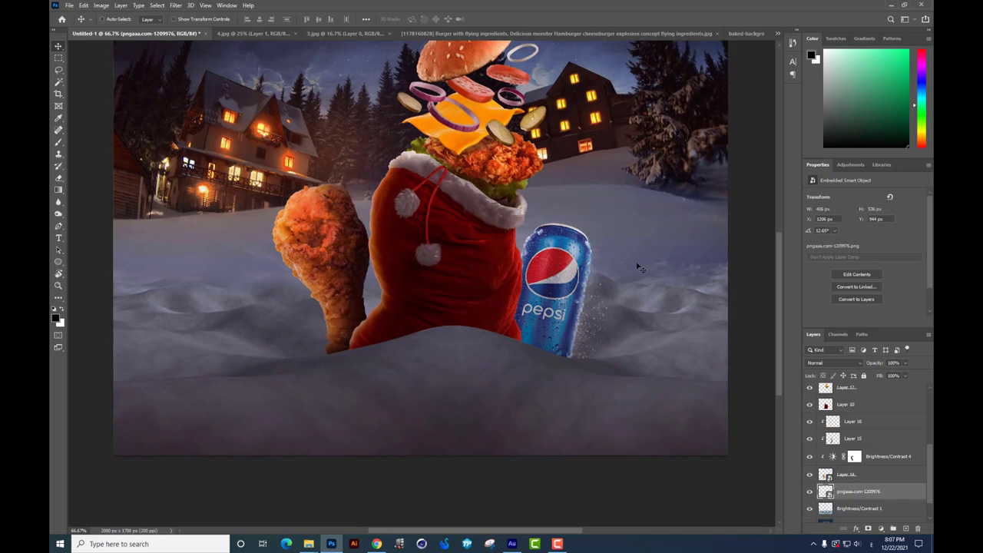
key(ctrl+t)
mouse_move(631, 244)
mouse_down()
mouse_move(637, 224)
mouse_move(625, 236)
mouse_up()
key(Return)
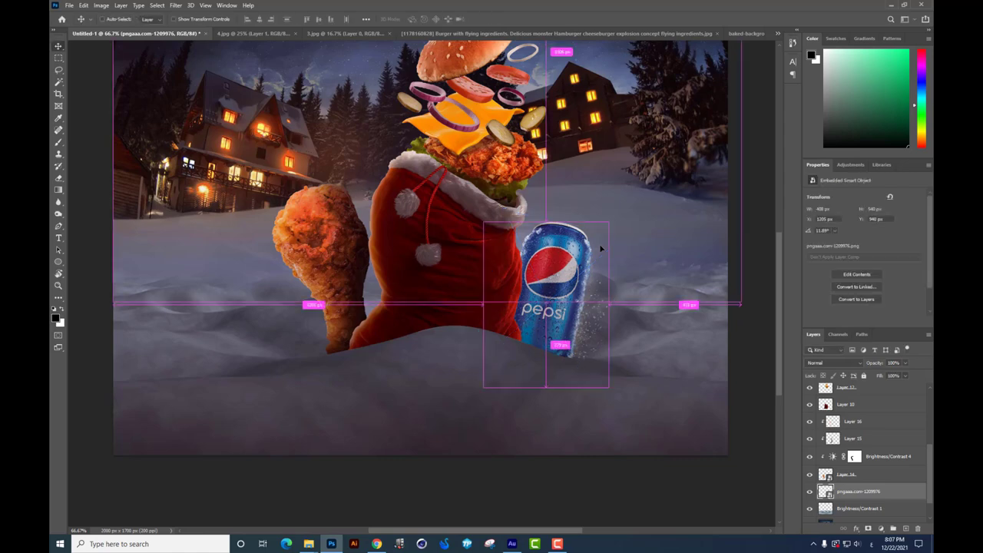
key(ctrl+minus)
drag(569, 300, 566, 299)
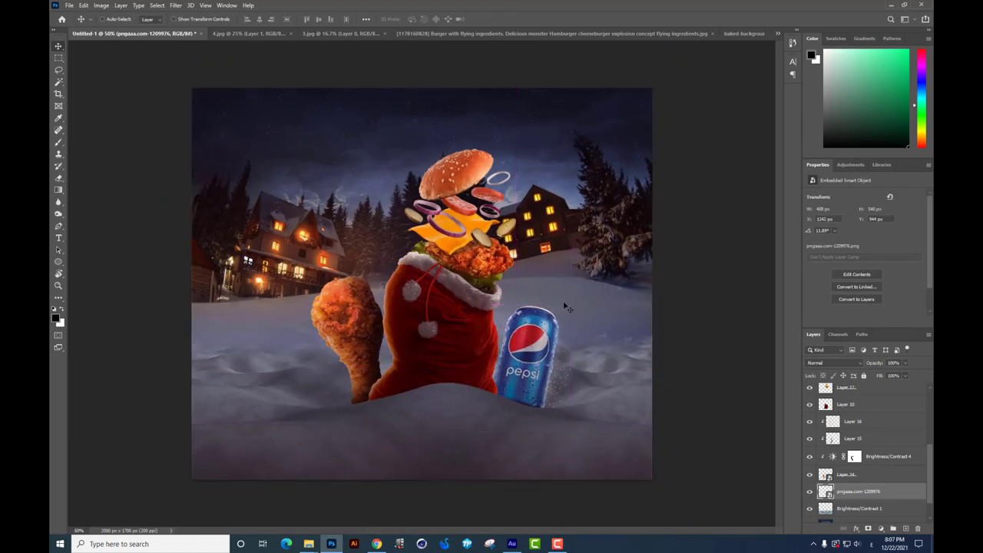
key(Left)
key(Left)
key(Left)
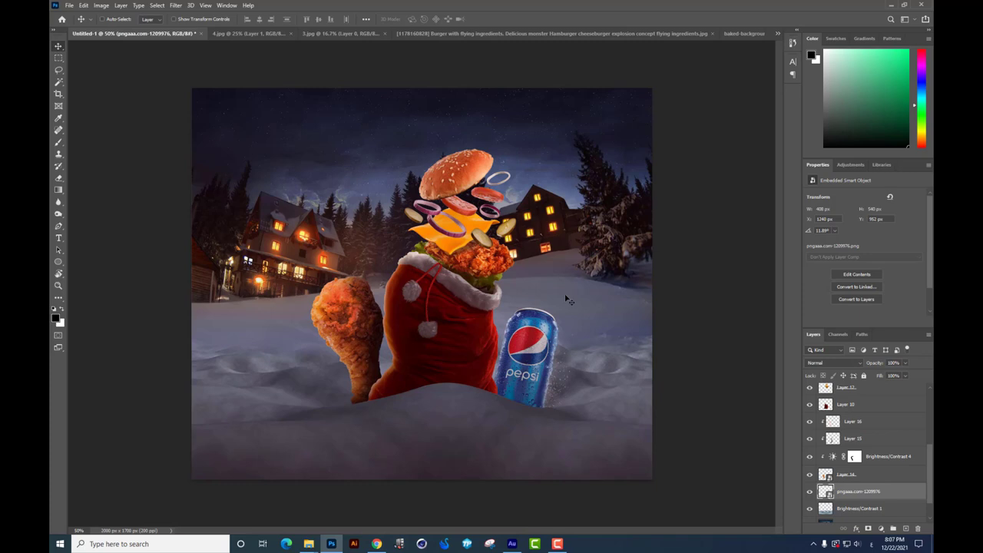
key(ctrl+plus)
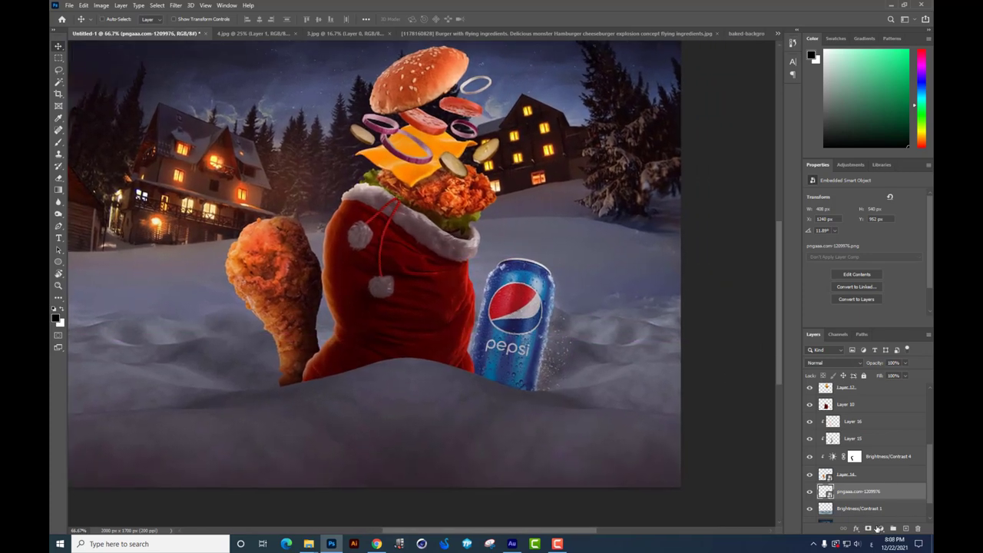
Add a clipped Brightness/Contrast adjustment to the can: Brightness -136, Contrast 54
click(879, 528)
click(883, 398)
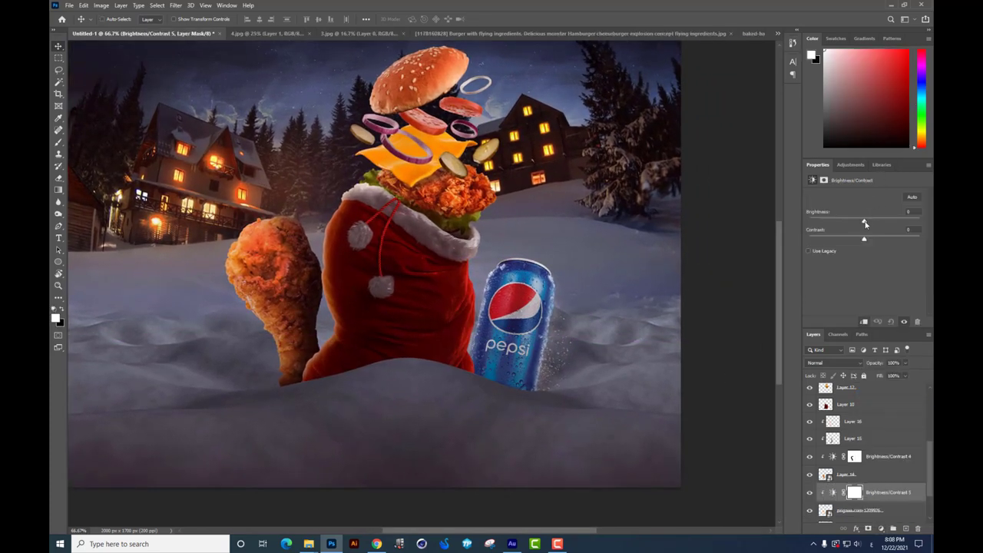
drag(864, 222, 825, 225)
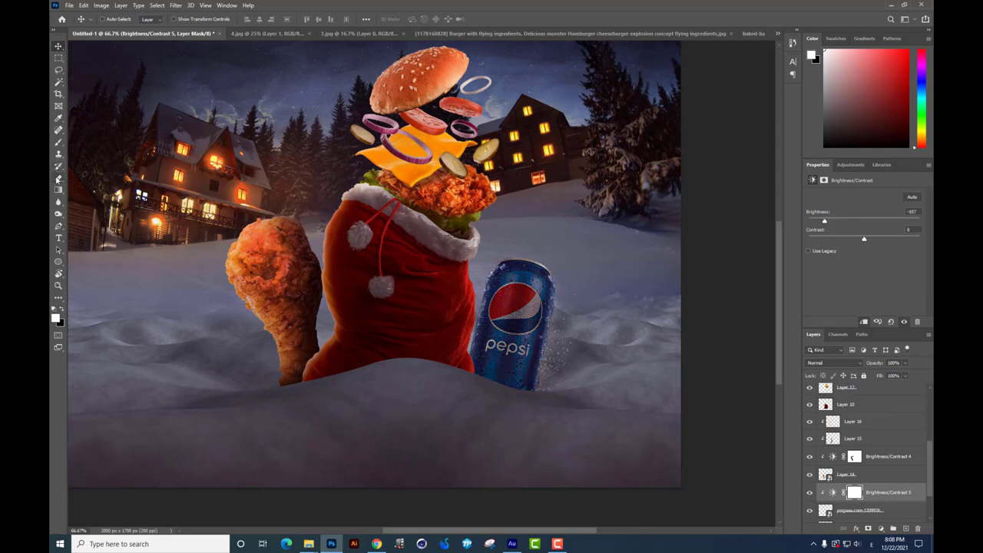
Erase the adjustment's mask with a large soft brush near the can's lower right edge
click(58, 178)
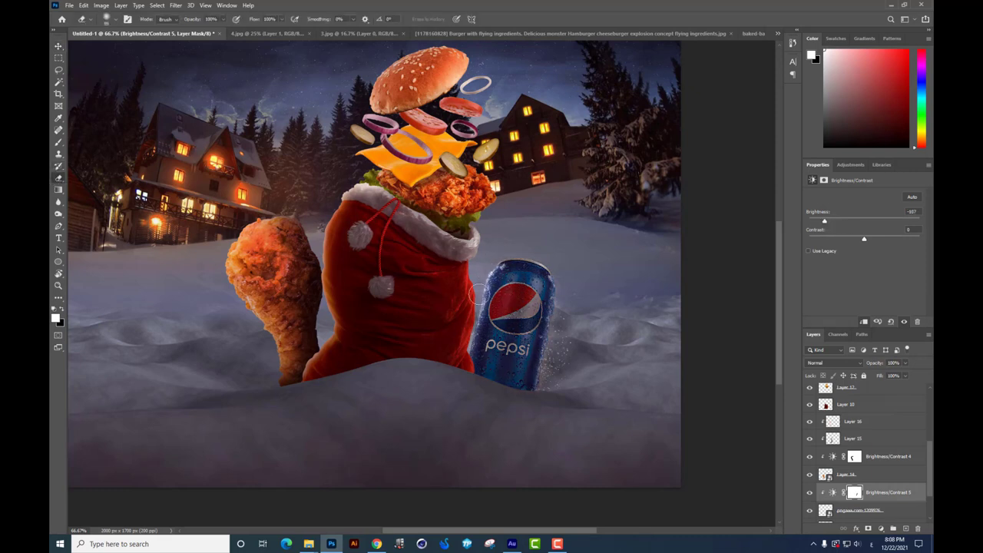
right_click(568, 341)
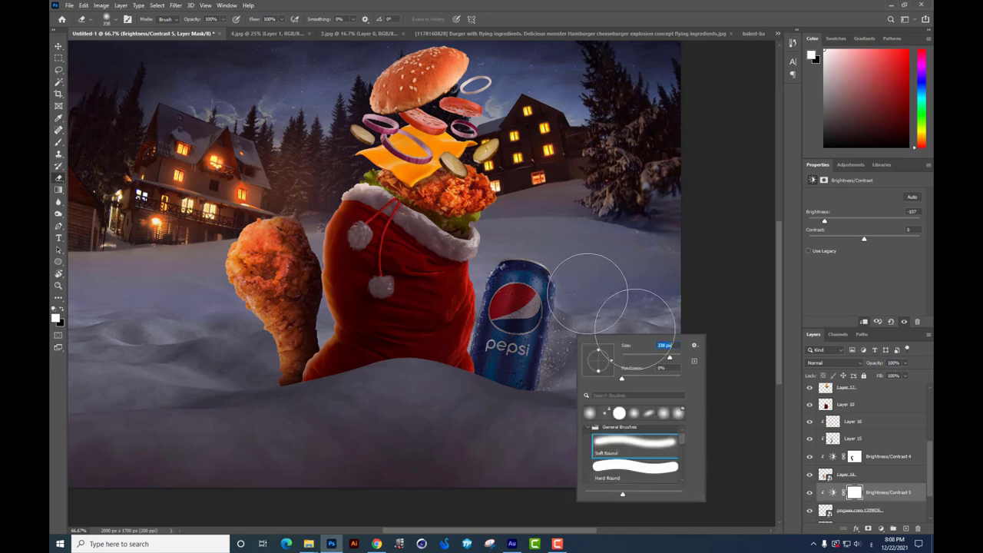
key(Return)
mouse_move(554, 375)
mouse_down()
mouse_move(582, 307)
mouse_move(588, 340)
mouse_move(588, 253)
mouse_move(604, 230)
mouse_move(657, 340)
mouse_up()
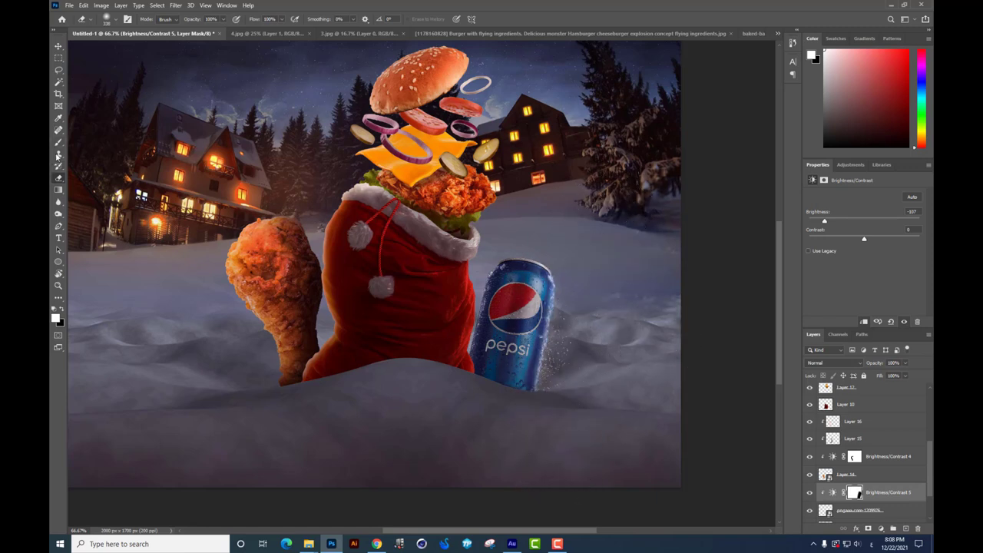
click(58, 142)
key(x)
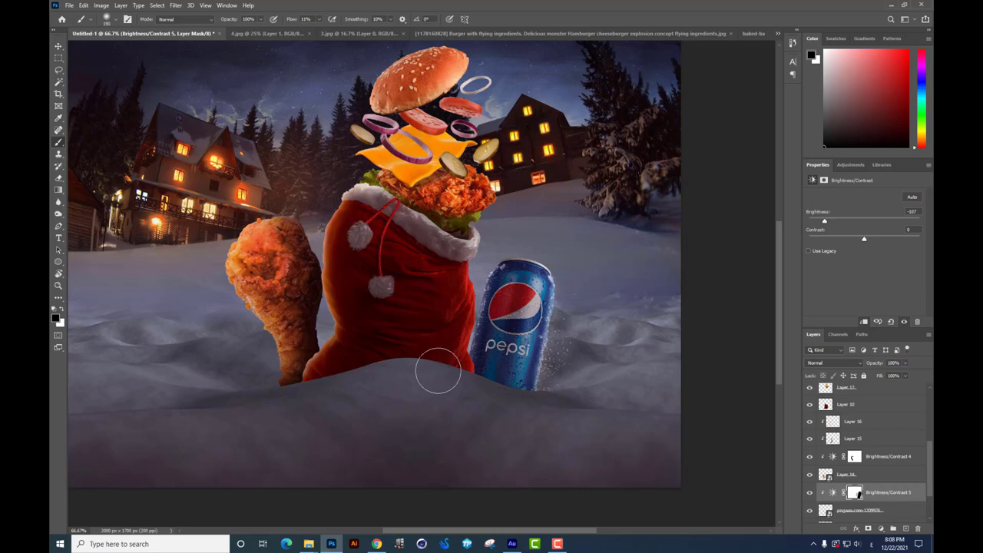
key(ctrl+minus)
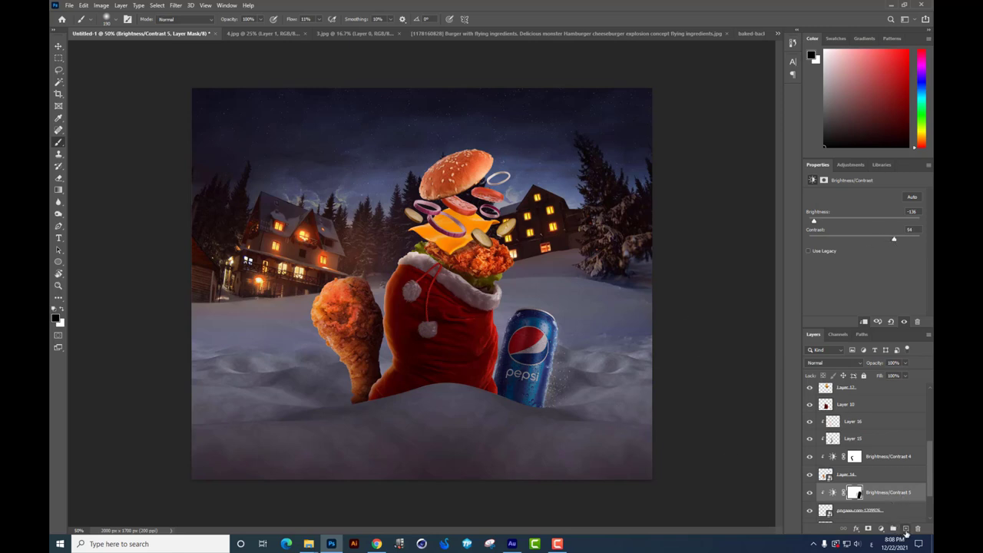
Paint along the sack's edge on new Layer 17, then crop to extend the canvas upward
click(905, 529)
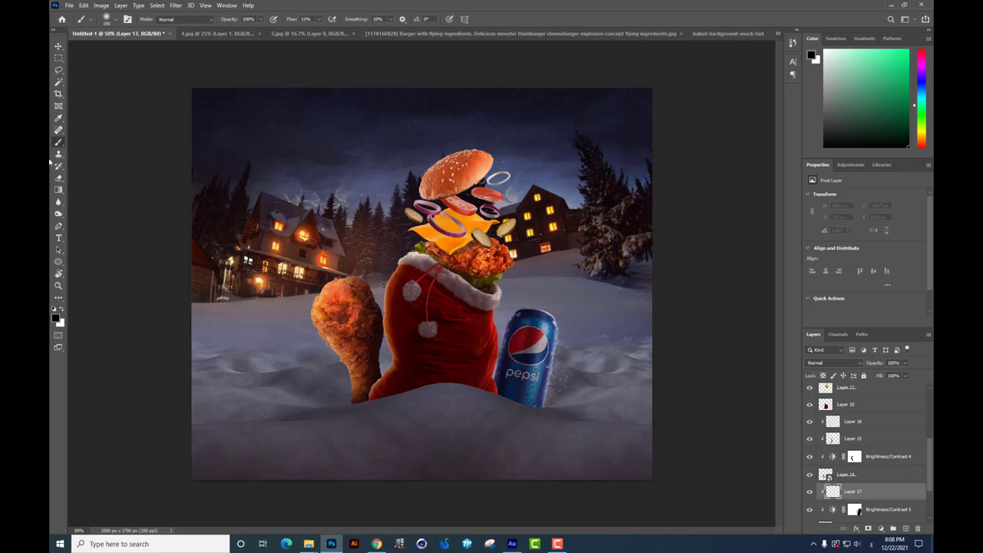
drag(492, 308, 486, 372)
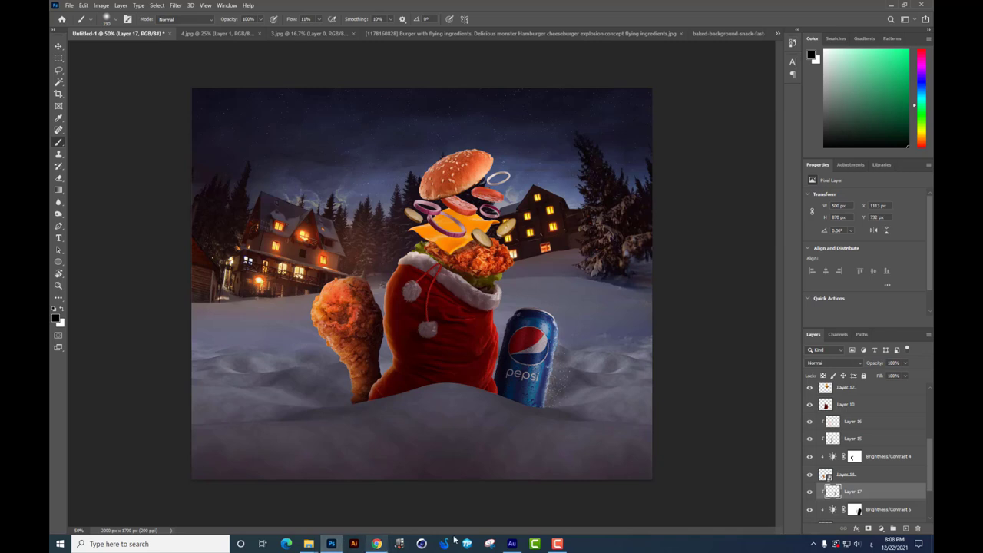
click(58, 93)
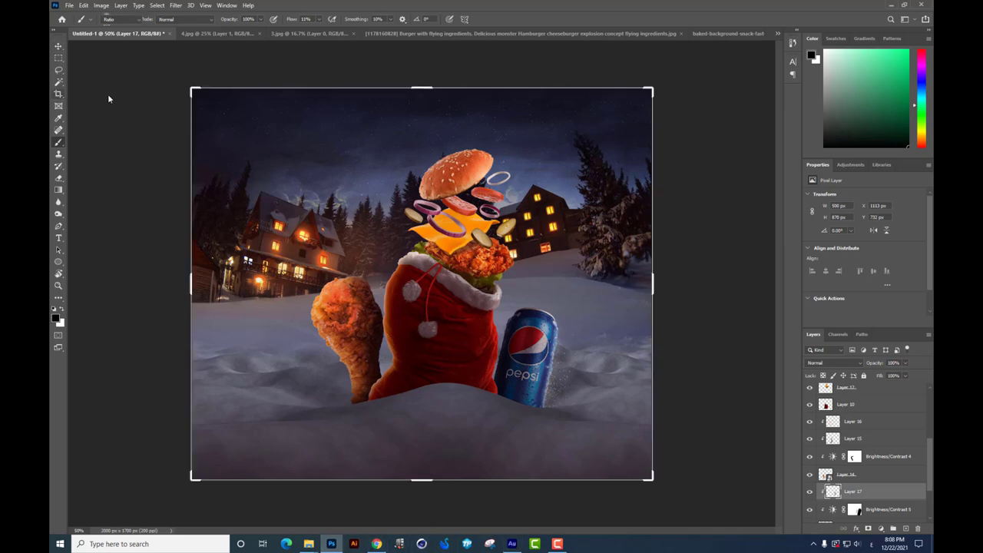
drag(421, 83, 428, 72)
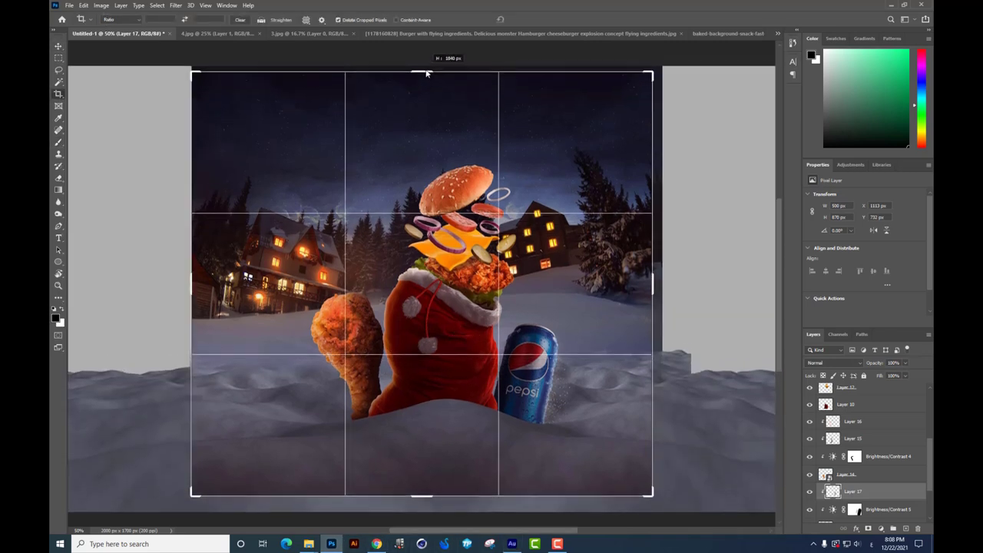
key(Return)
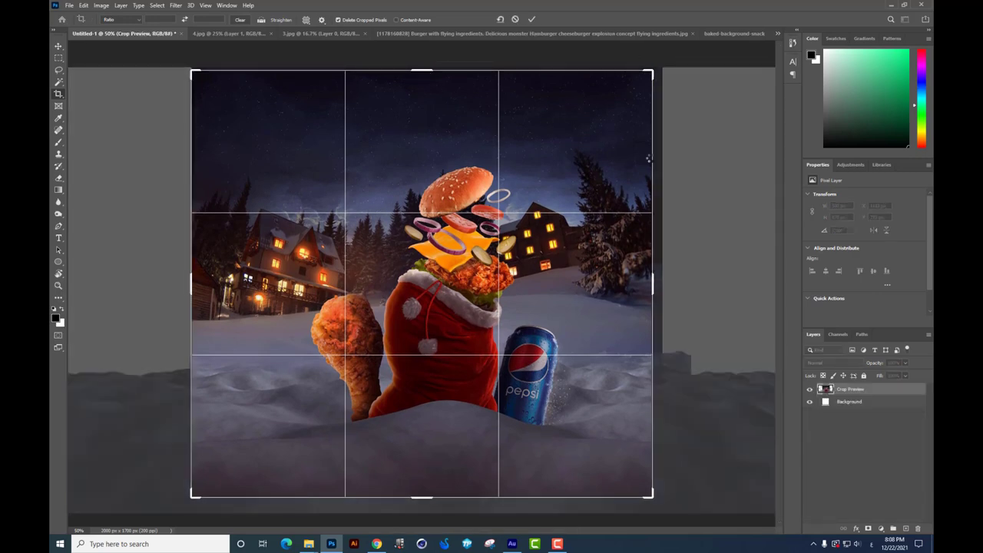
mouse_move(308, 544)
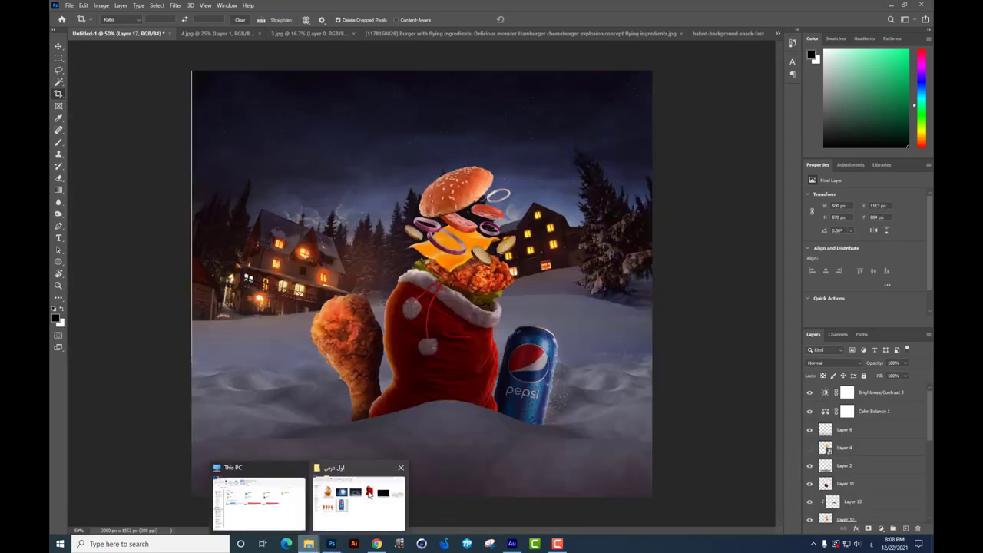
Drag the full-moon photo 1.jpg from File Explorer into Photoshop as a new document
click(357, 499)
mouse_move(317, 182)
mouse_down()
mouse_move(350, 232)
mouse_move(693, 14)
mouse_up()
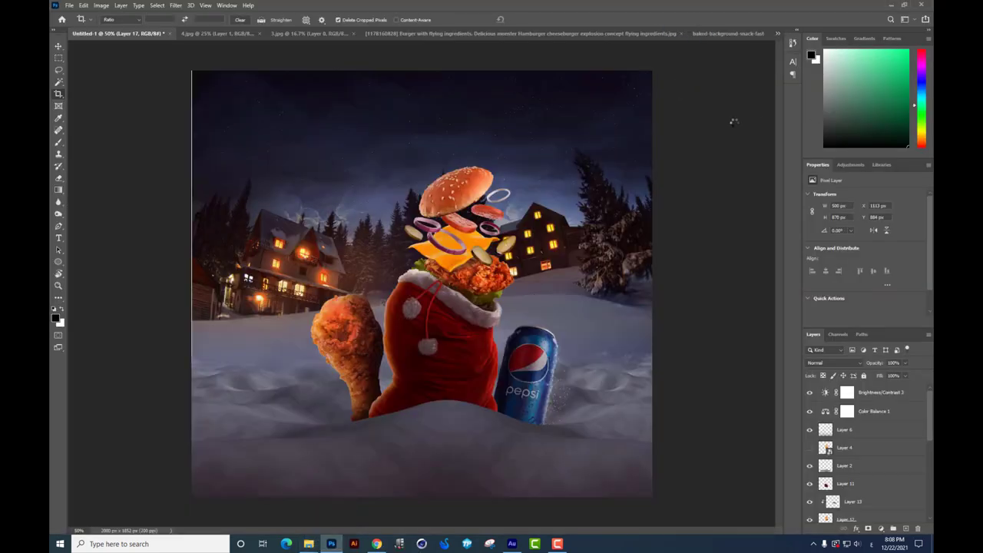
drag(733, 121, 730, 131)
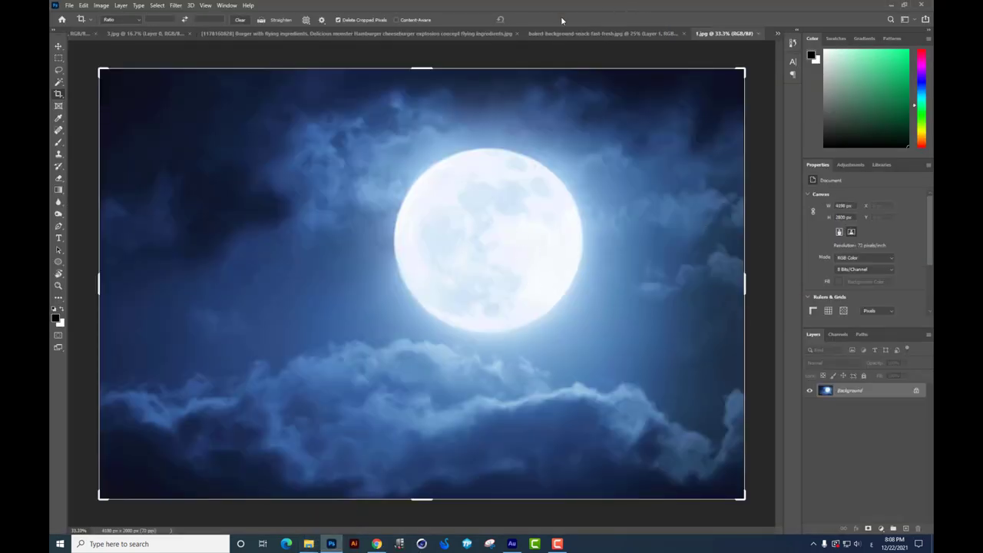
Select the moon with an elliptical marquee and copy it onto its own layer
click(58, 58)
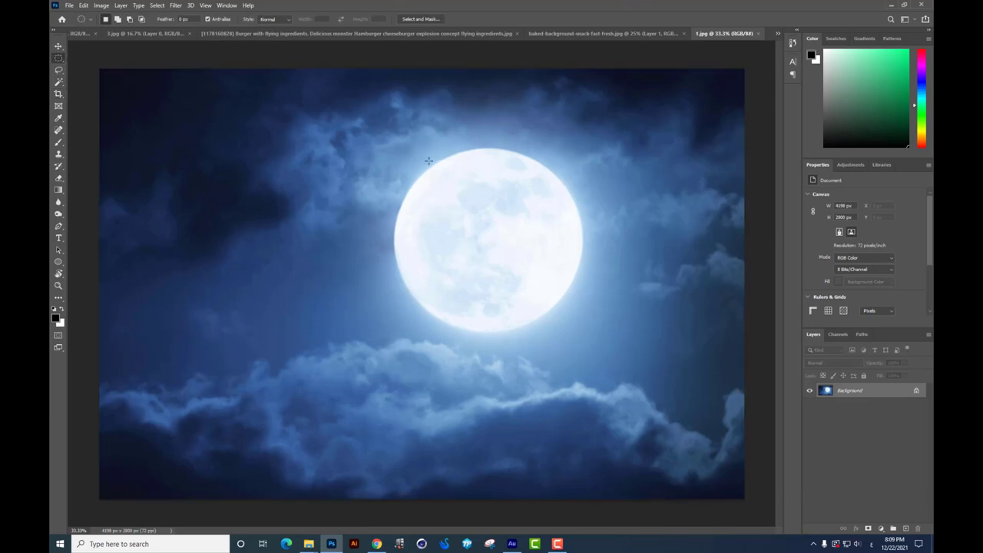
drag(428, 160, 614, 321)
drag(523, 227, 518, 232)
key(ctrl+j)
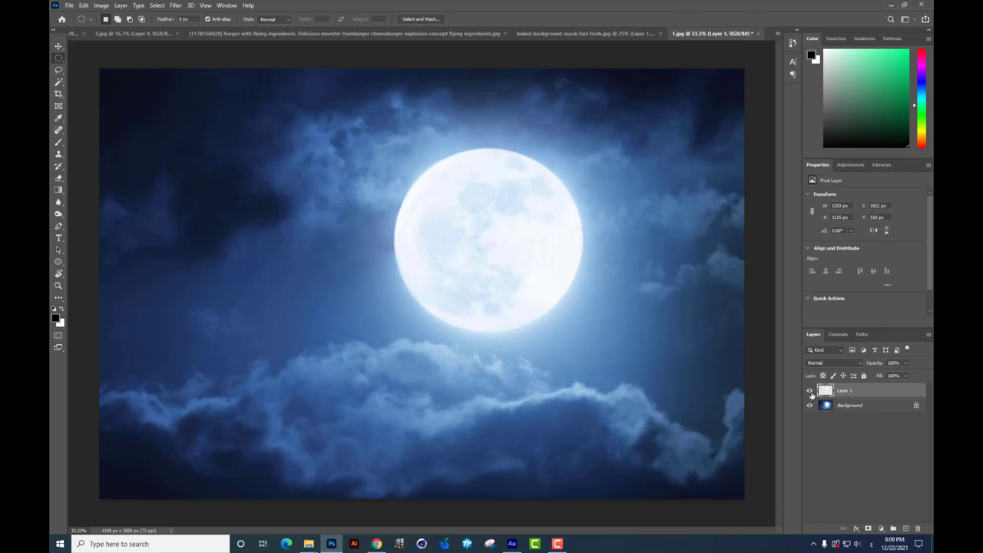
Convert the background photo and moon copy to Smart Objects and scale both down
right_click(860, 402)
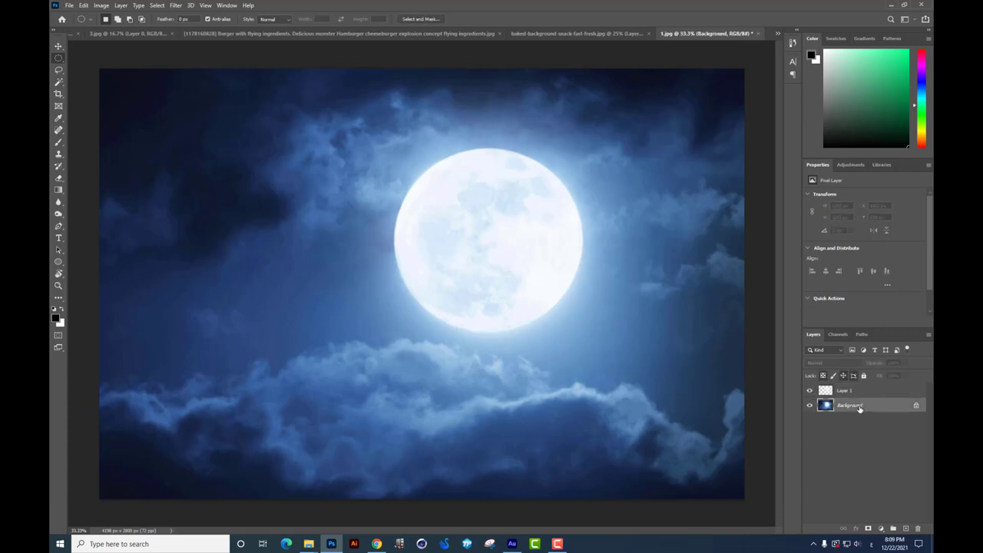
click(846, 144)
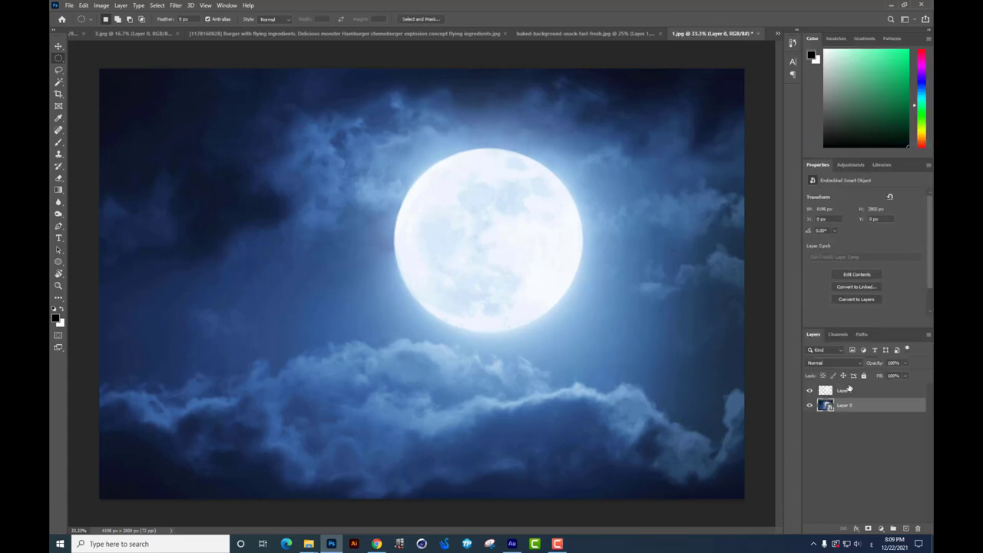
right_click(848, 390)
click(844, 129)
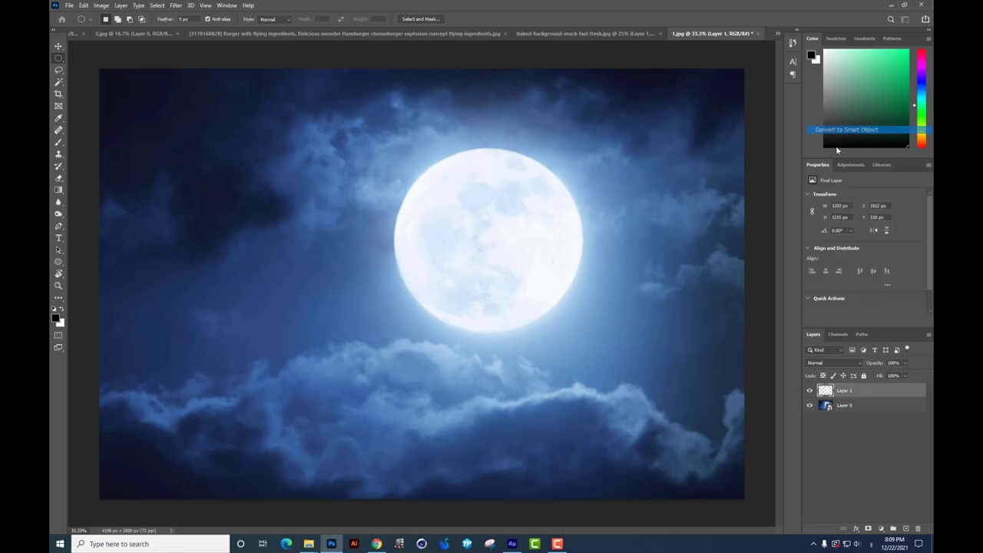
key(ctrl+t)
key(Return)
shift+click(853, 406)
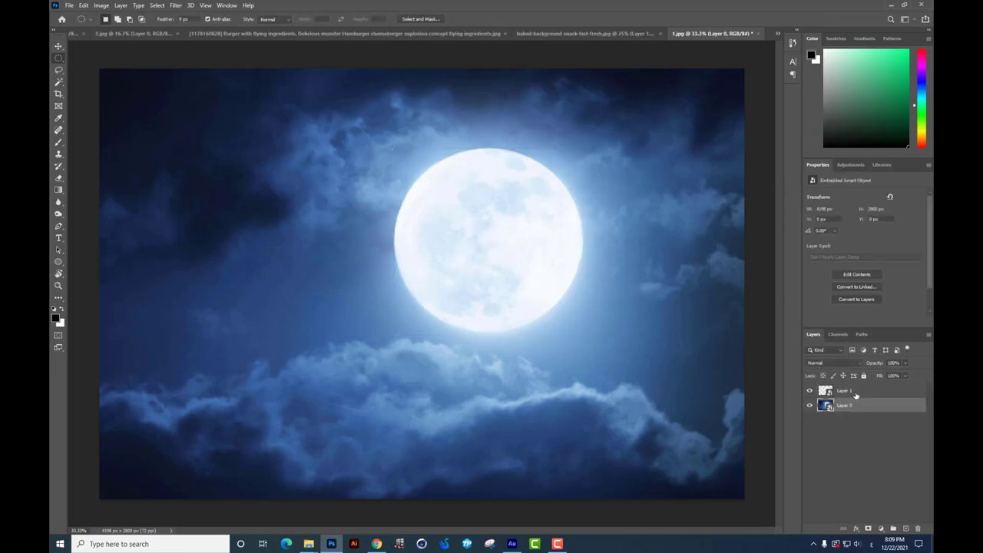
key(ctrl+t)
drag(744, 68, 564, 189)
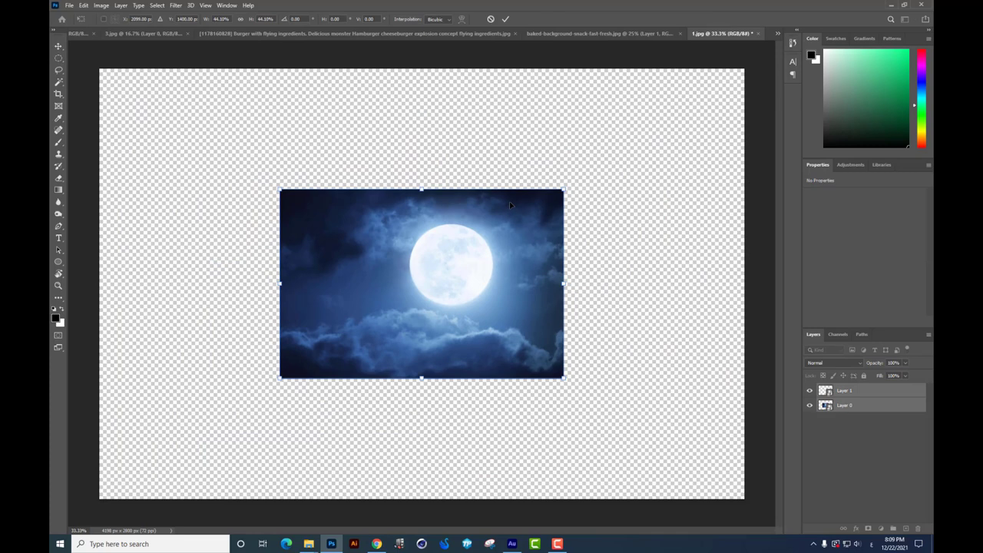
click(58, 58)
Drag the moon layers into the Untitled-1 village scene
click(60, 47)
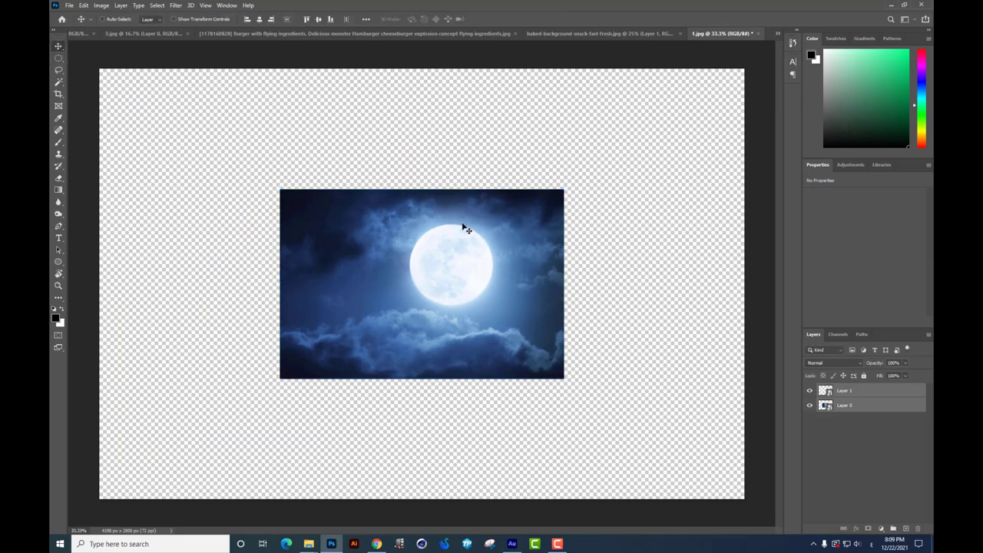
drag(473, 234, 86, 37)
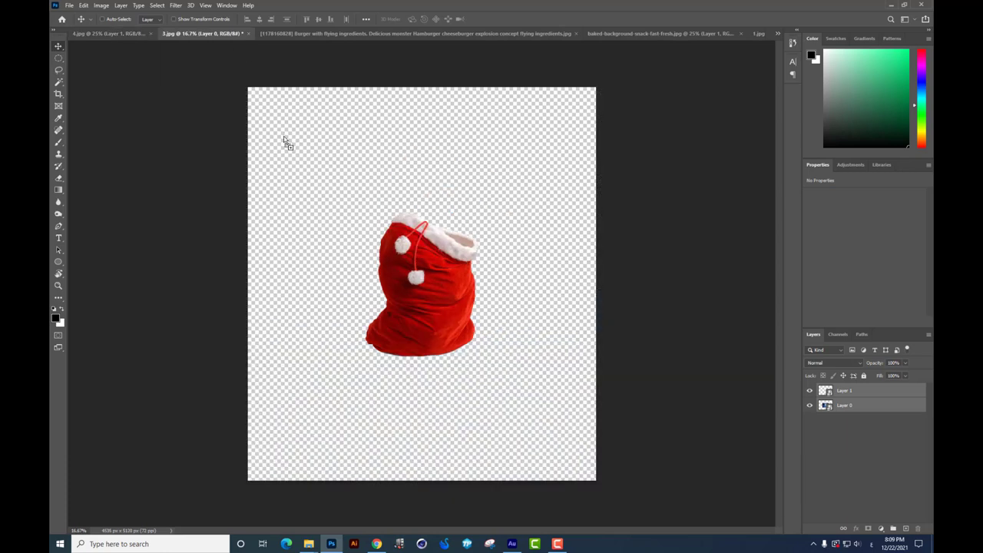
mouse_move(242, 45)
mouse_down()
mouse_move(386, 160)
mouse_move(639, 218)
mouse_up()
key(Tab)
key(Tab)
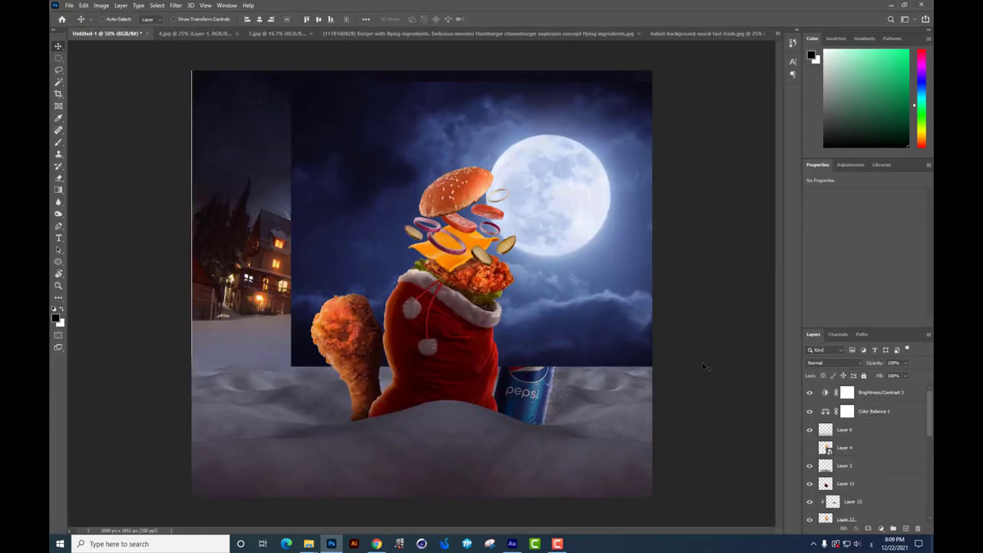
Shrink the placed moon (Layer 18), position it in the upper-right sky, and select it
key(ctrl+t)
mouse_move(718, 362)
mouse_down()
mouse_move(617, 275)
mouse_move(599, 284)
mouse_up()
drag(507, 230, 517, 149)
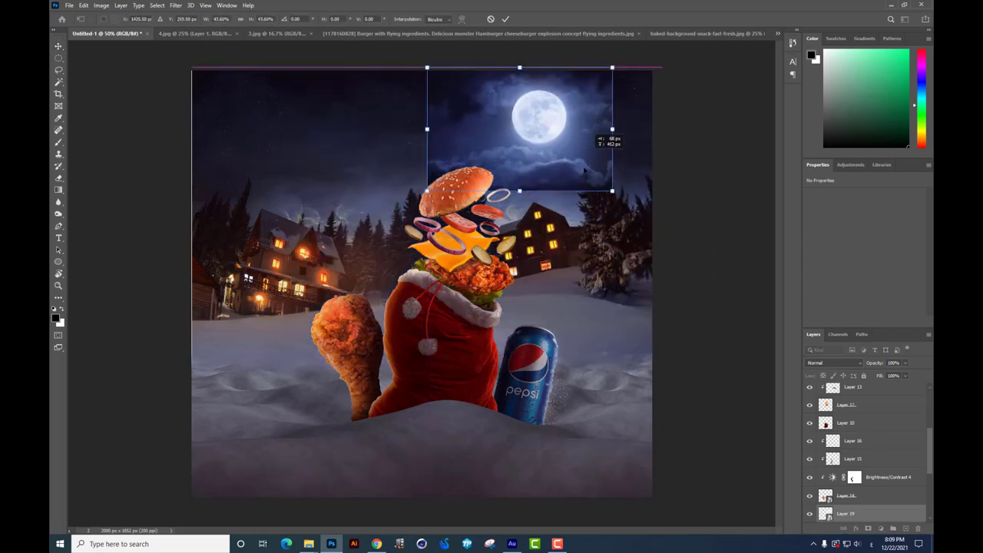
key(Return)
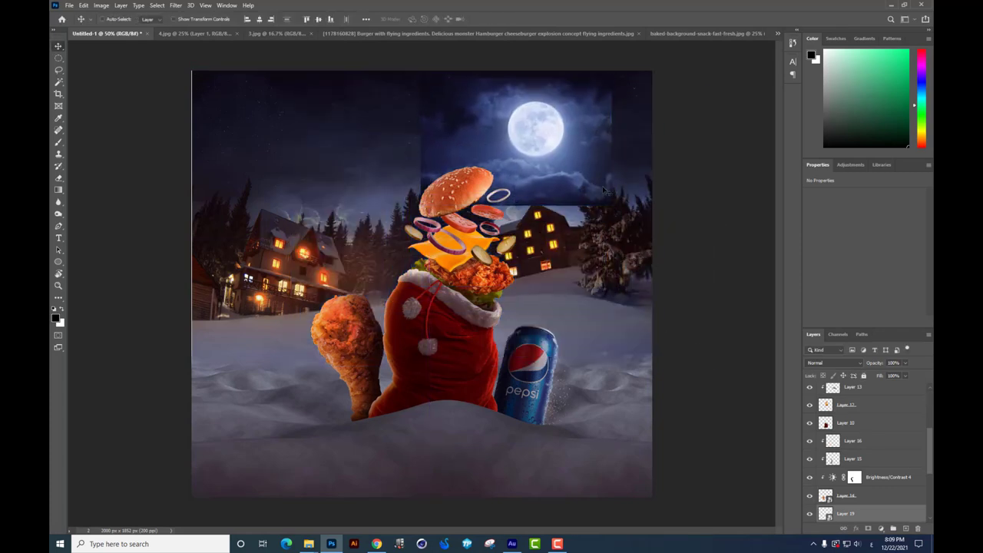
right_click(609, 183)
click(623, 202)
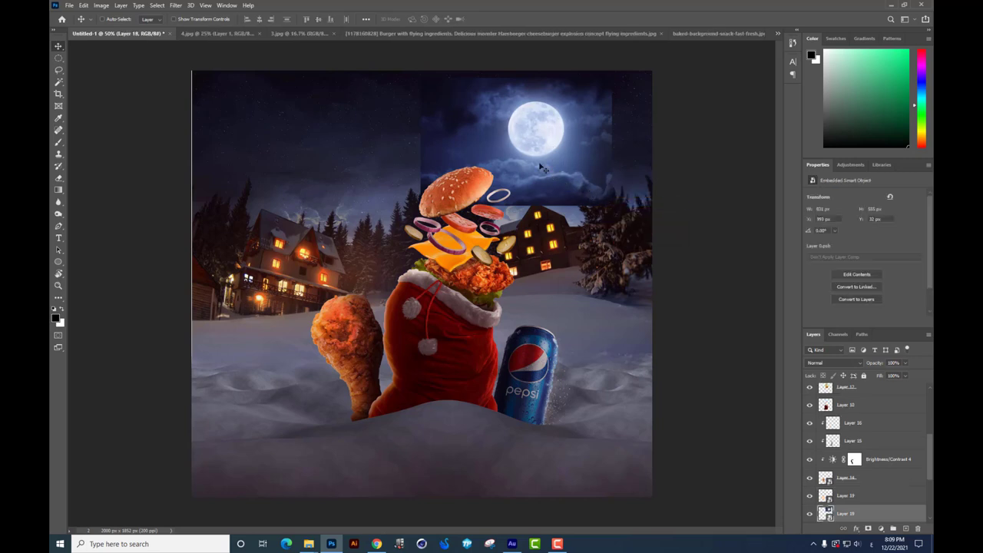
Rasterize the moon layer and softly erase its hard bottom and left edges
click(63, 178)
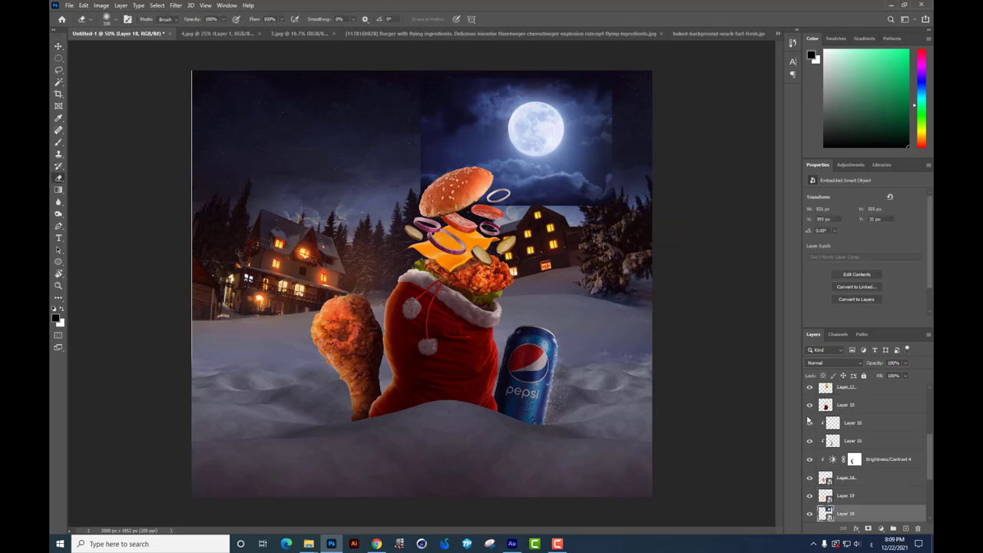
click(454, 249)
click(471, 204)
drag(509, 227, 576, 228)
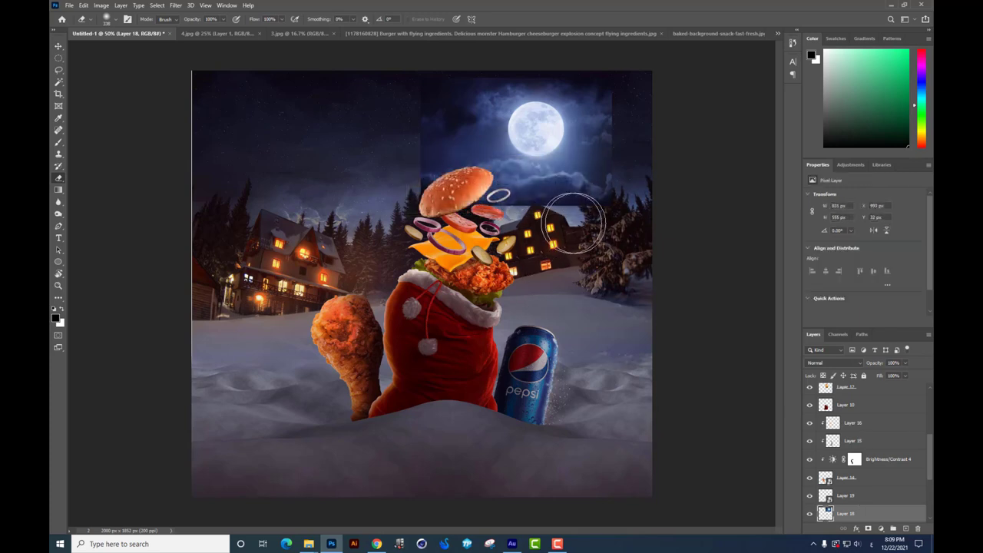
key(ctrl+z)
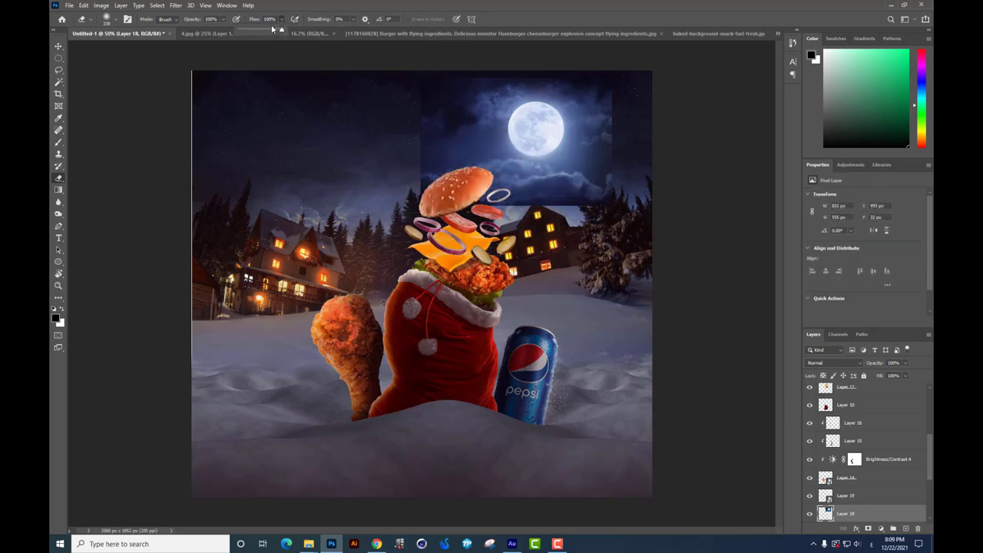
mouse_move(460, 204)
mouse_down()
mouse_move(406, 165)
mouse_move(423, 66)
mouse_up()
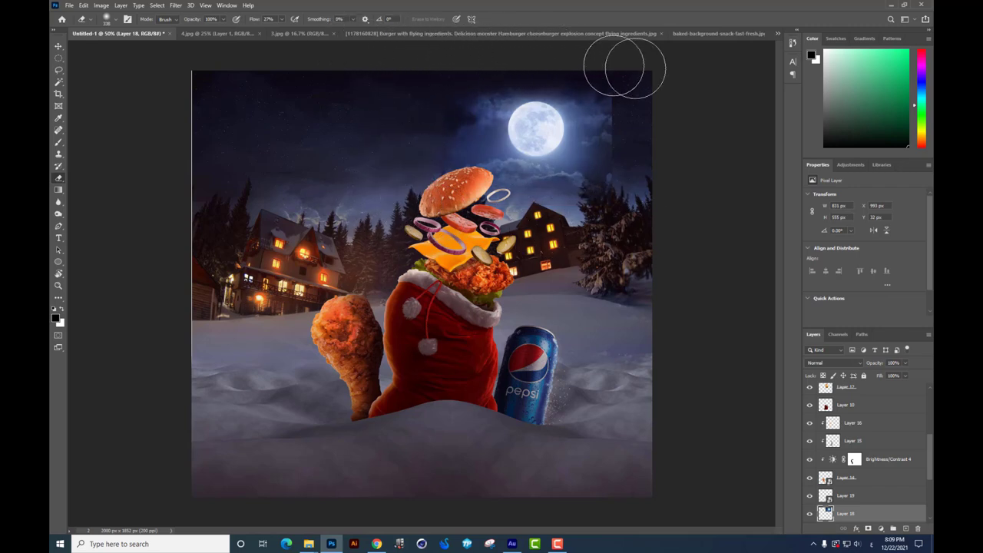
Compare against Layer 19, then duplicate the moon patch as a copy slid left
click(809, 496)
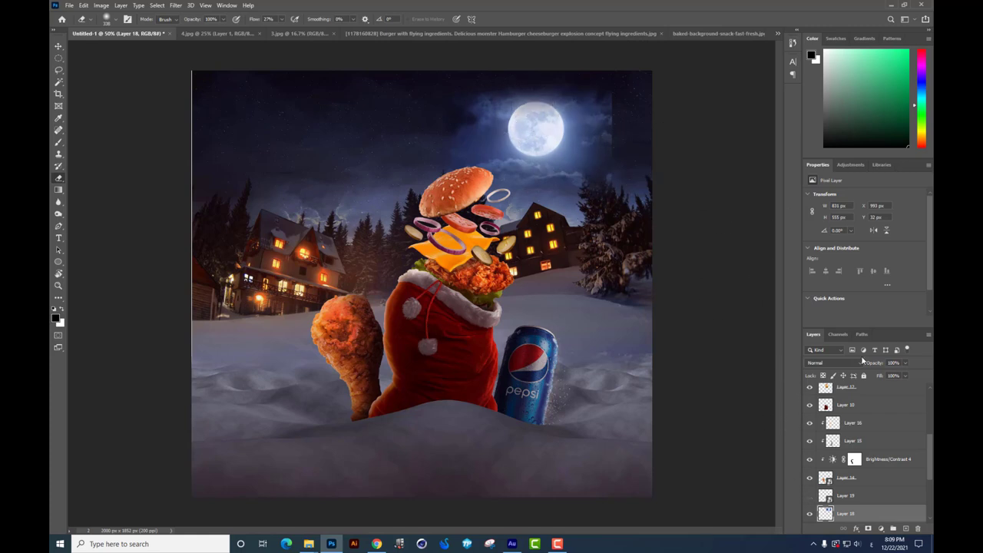
click(809, 496)
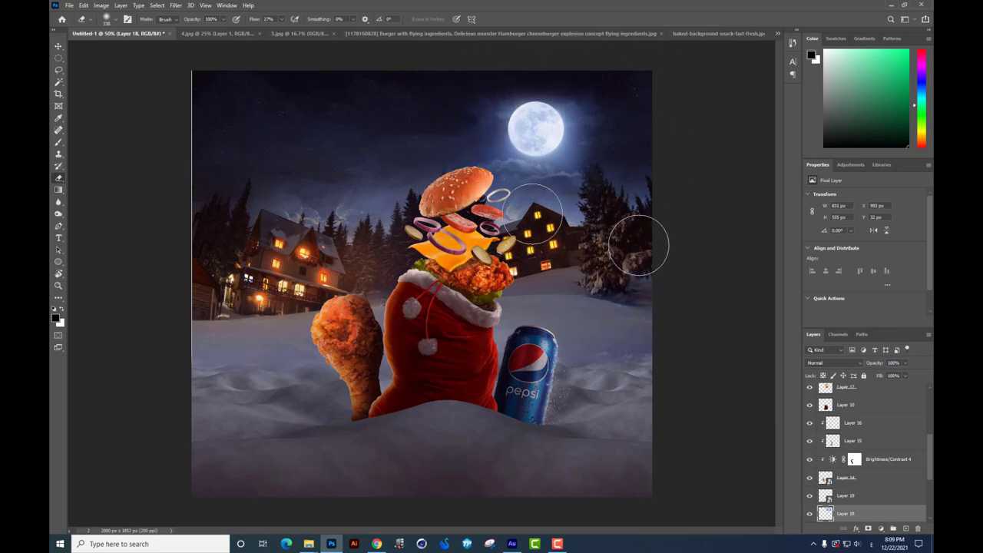
click(58, 47)
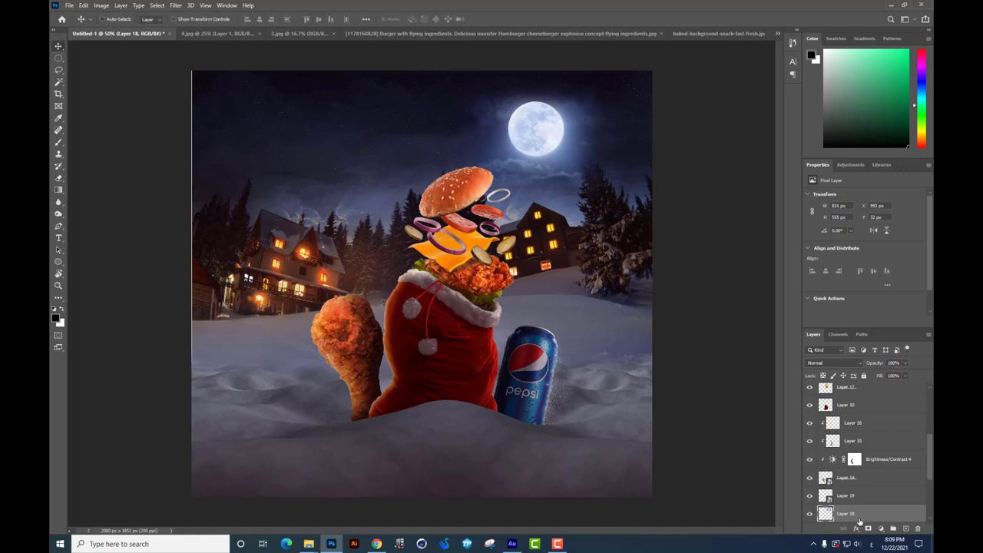
drag(572, 169, 495, 175)
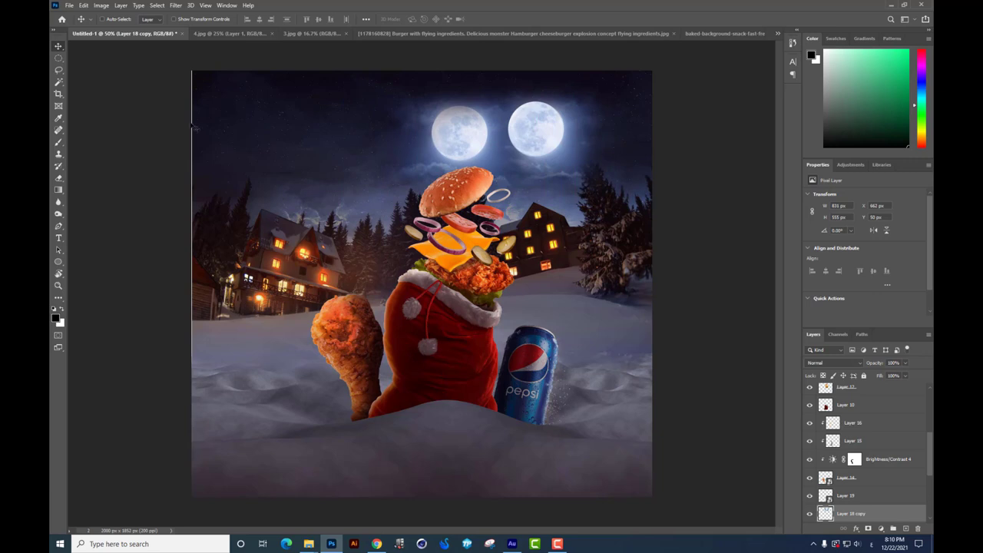
Erase the extra moon from the copy, keeping its clouds, and duplicate the sky patch again
click(58, 178)
mouse_move(417, 99)
mouse_down()
mouse_move(465, 128)
mouse_move(428, 120)
mouse_up()
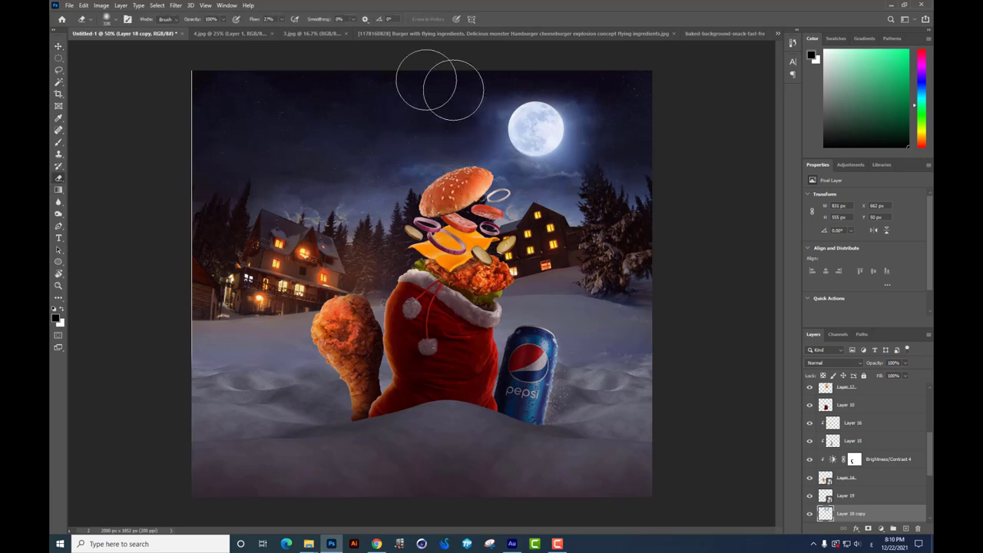
key(v)
drag(523, 254, 524, 244)
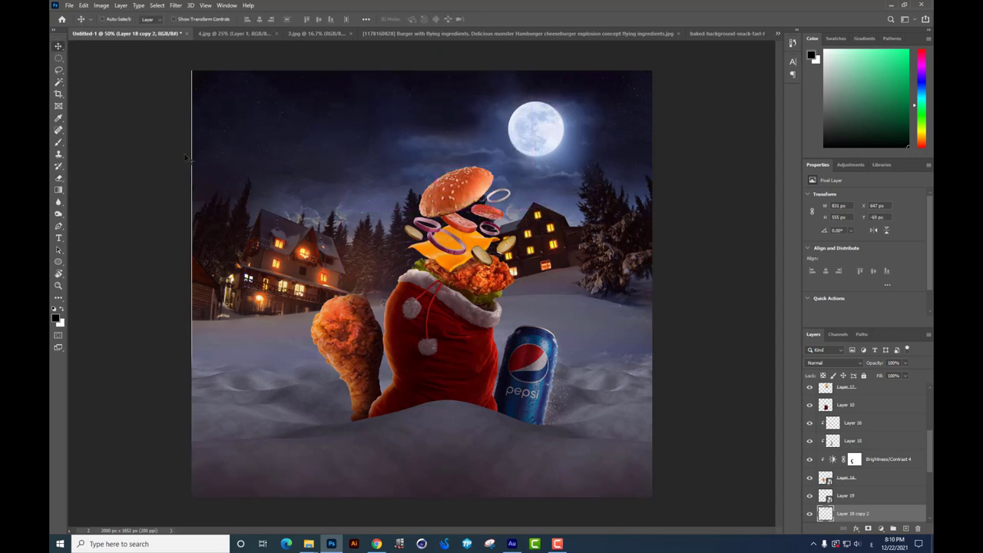
Move a sky copy up to the top edge, enlarge it, and add another repositioned copy
click(59, 177)
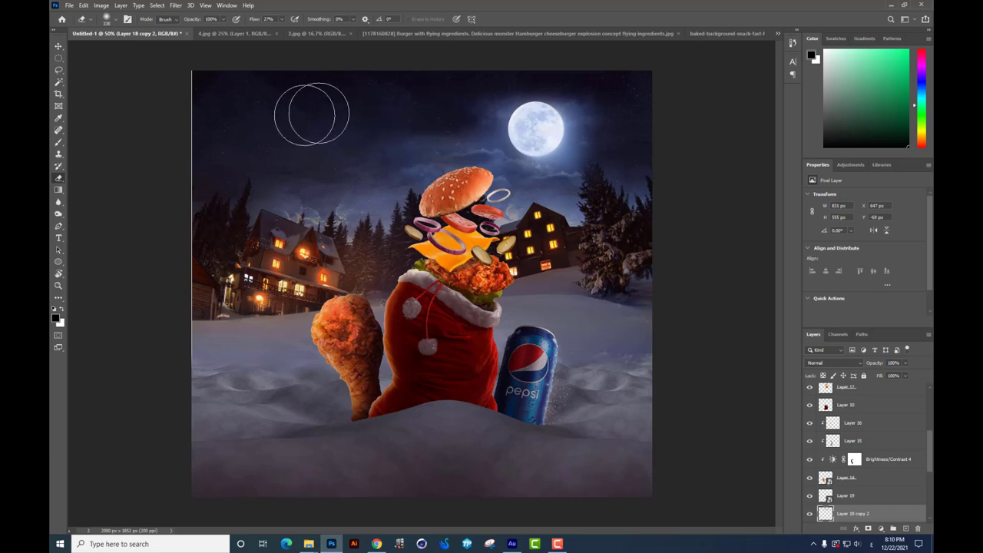
click(58, 46)
drag(569, 238, 576, 104)
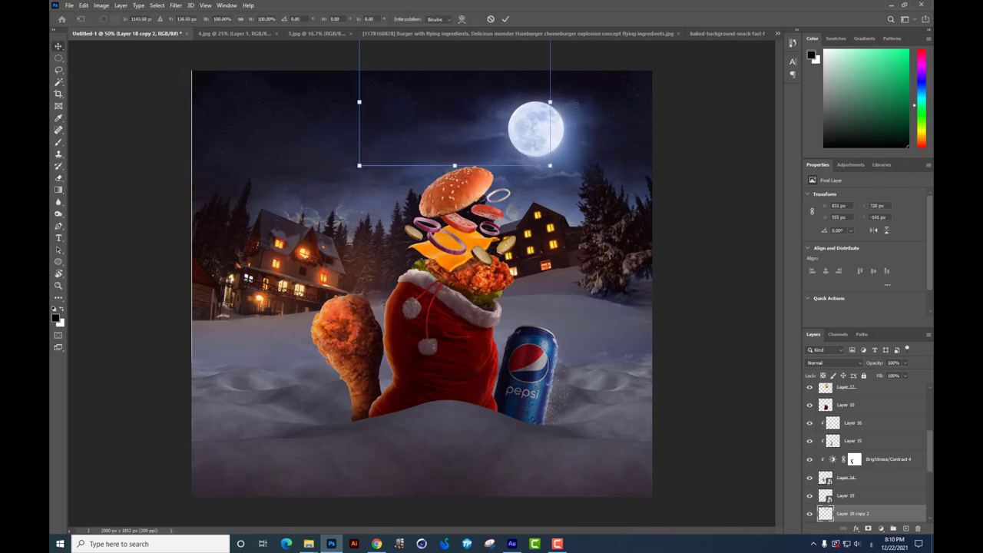
drag(560, 172, 595, 176)
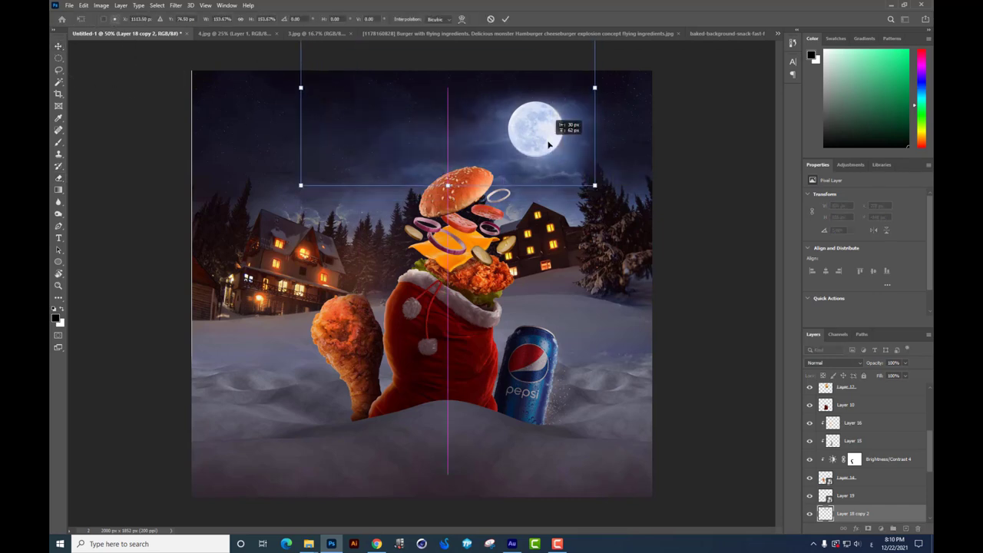
key(Return)
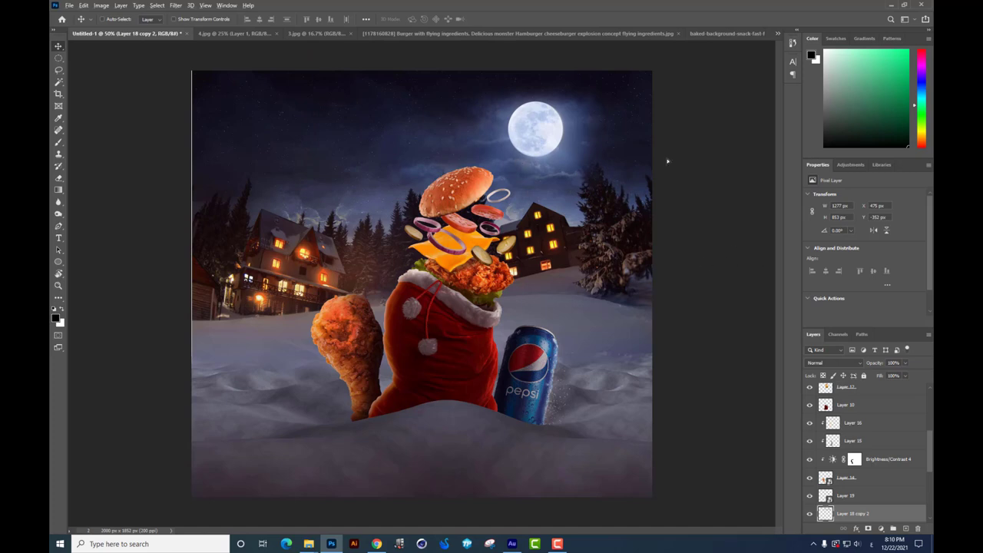
mouse_move(668, 161)
mouse_down()
mouse_move(707, 134)
mouse_move(583, 274)
mouse_up()
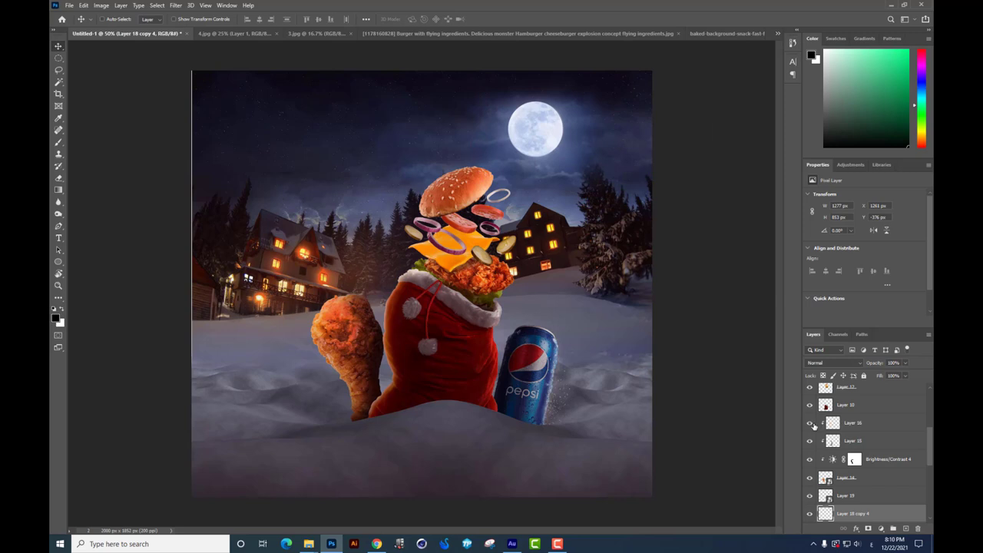
scroll(893, 500, down, 3)
Scale the Layer 18 copies to 96.7%, nudge the moon right, and merge them into one layer
click(867, 442)
scroll(866, 464, down, 3)
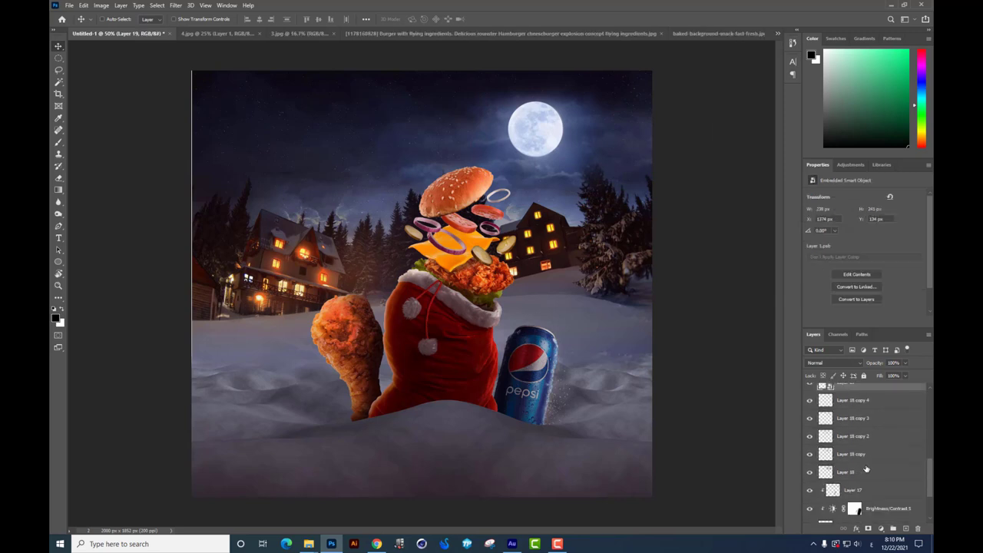
shift+click(848, 472)
key(ctrl+t)
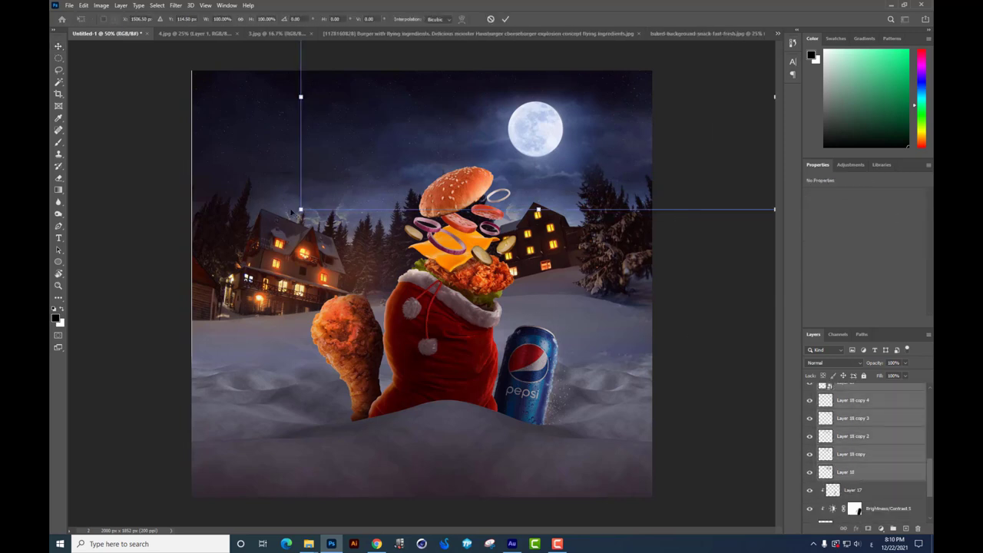
drag(301, 209, 490, 160)
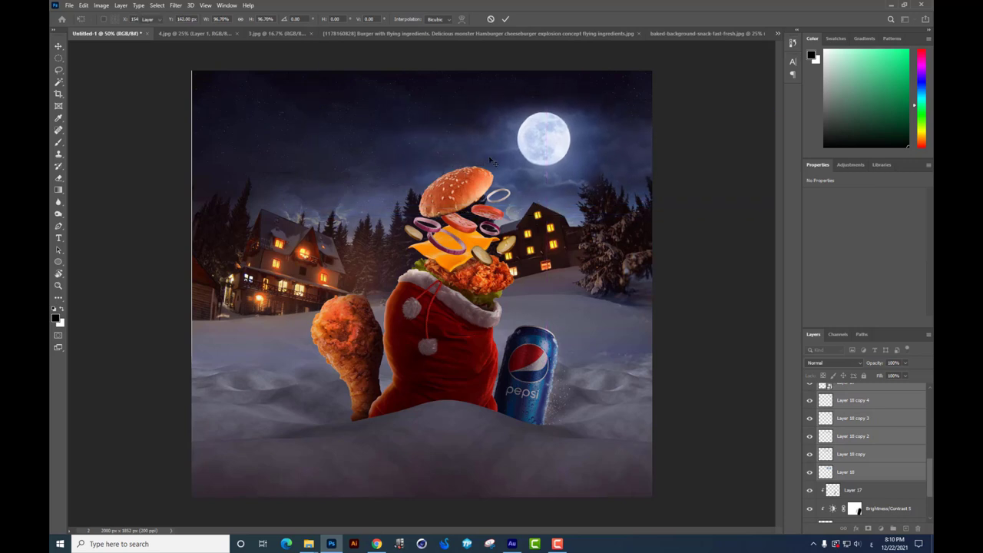
drag(559, 149, 566, 154)
key(Return)
key(ctrl+e)
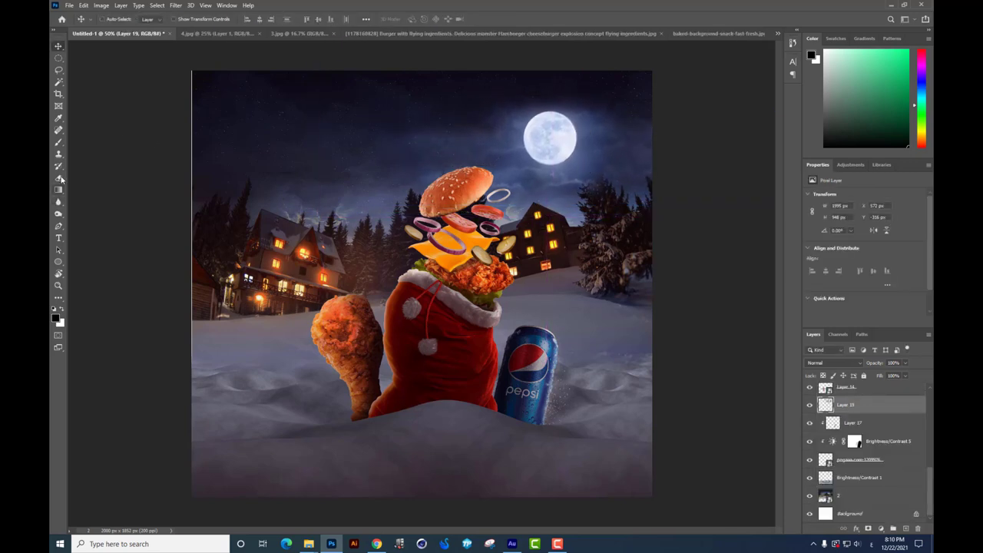
Erase the sky layer's edge over the trees and nudge the moon slightly up
click(58, 177)
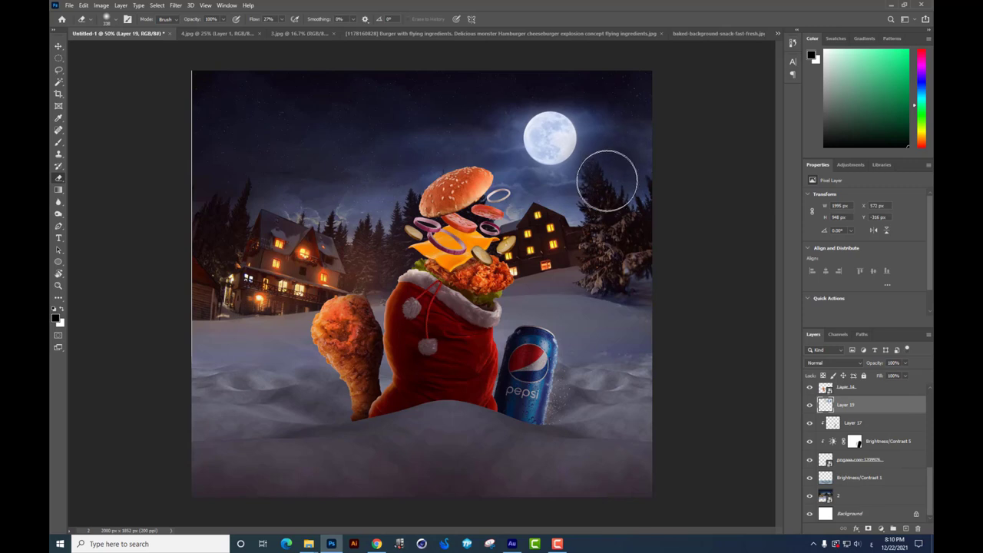
mouse_move(607, 182)
mouse_down()
mouse_move(555, 201)
mouse_move(609, 167)
mouse_move(595, 173)
mouse_up()
click(59, 47)
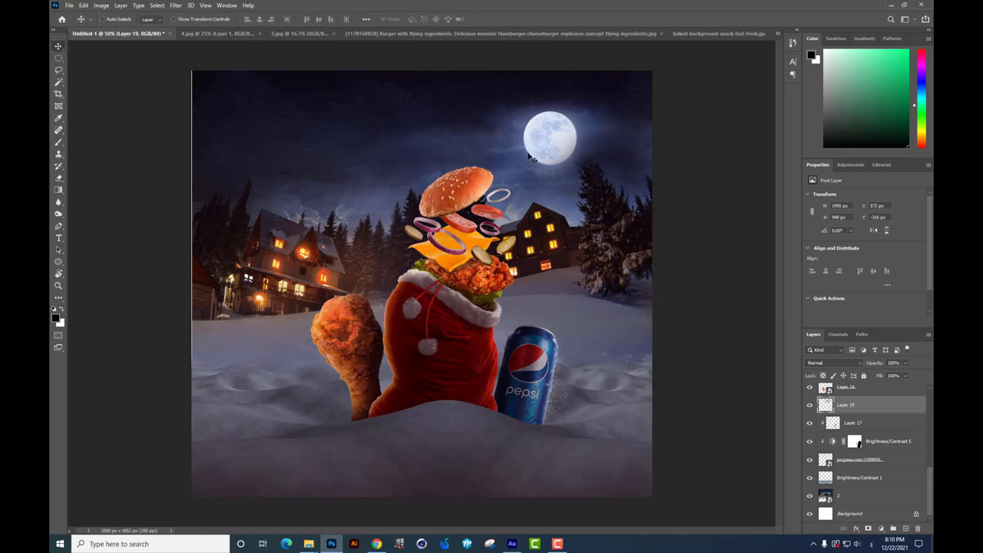
drag(540, 142, 541, 137)
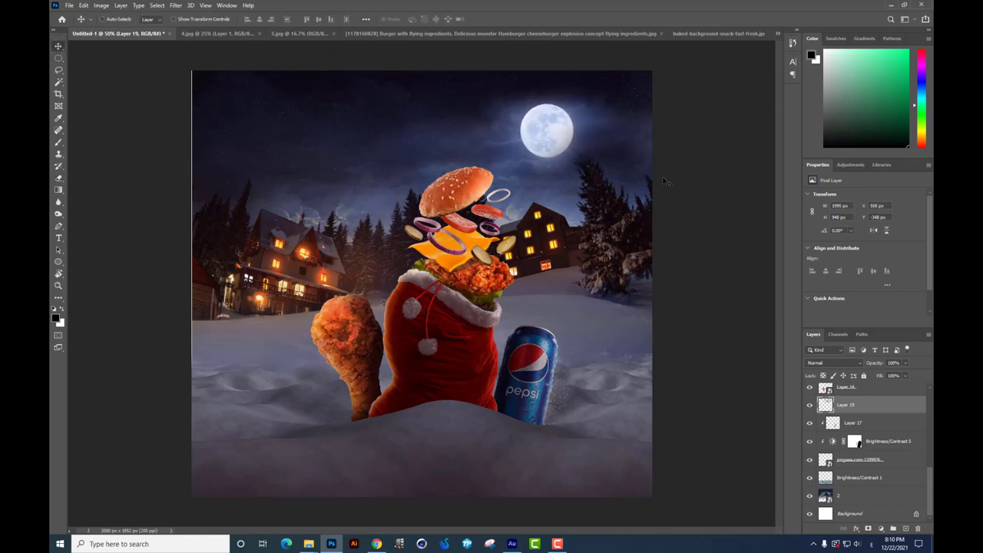
key(ctrl+j)
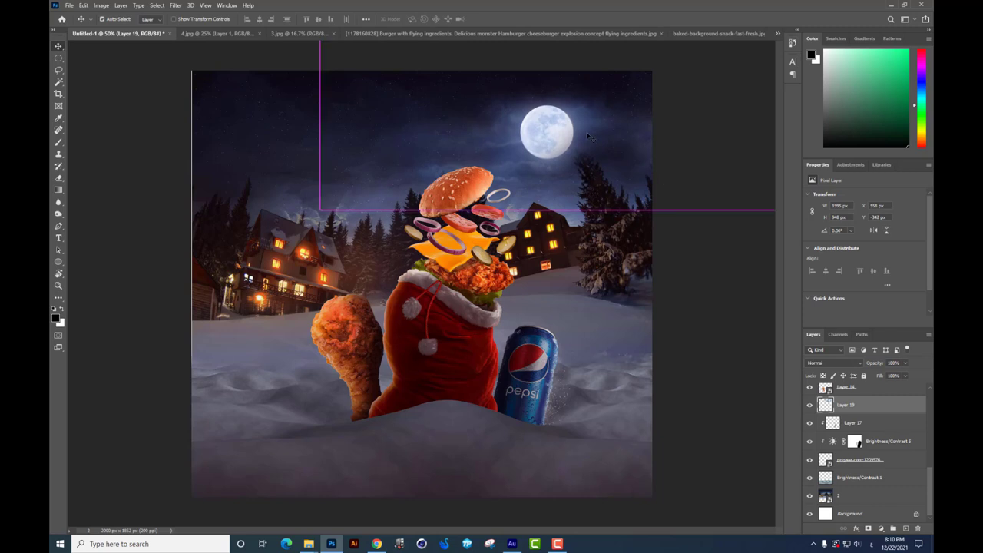
key(ctrl+minus)
key(ctrl+z)
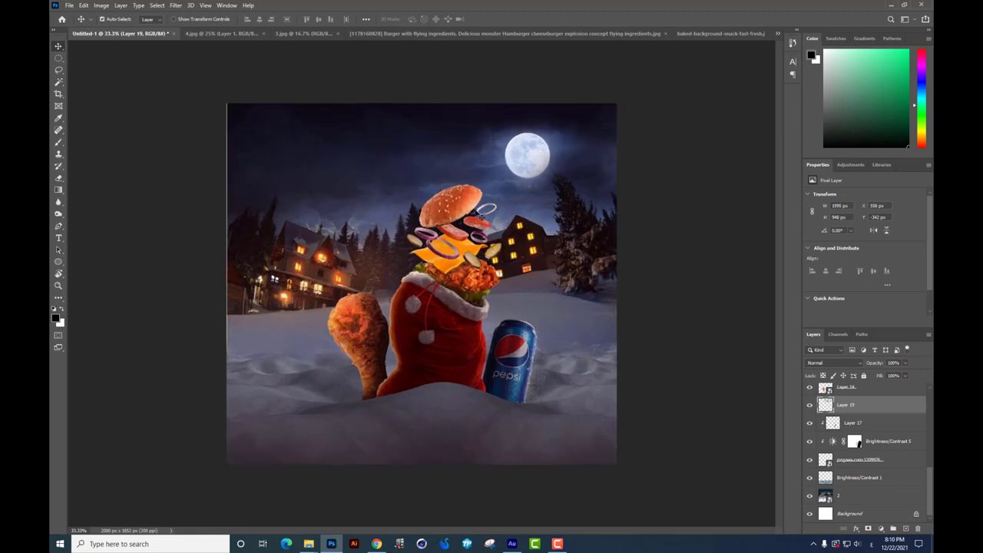
key(ctrl+plus)
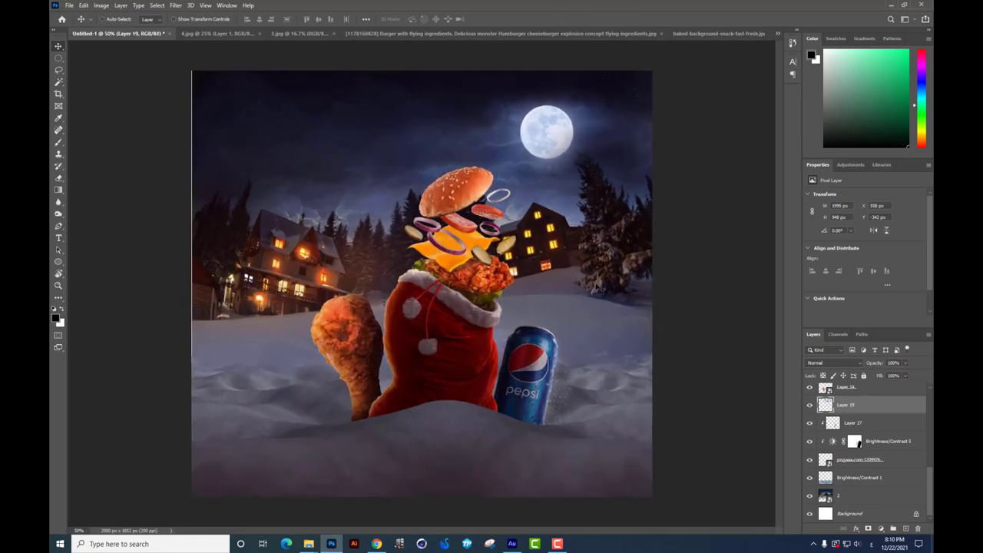
Drag the falling-snow image from the source folder over to Photoshop
key(alt+Tab)
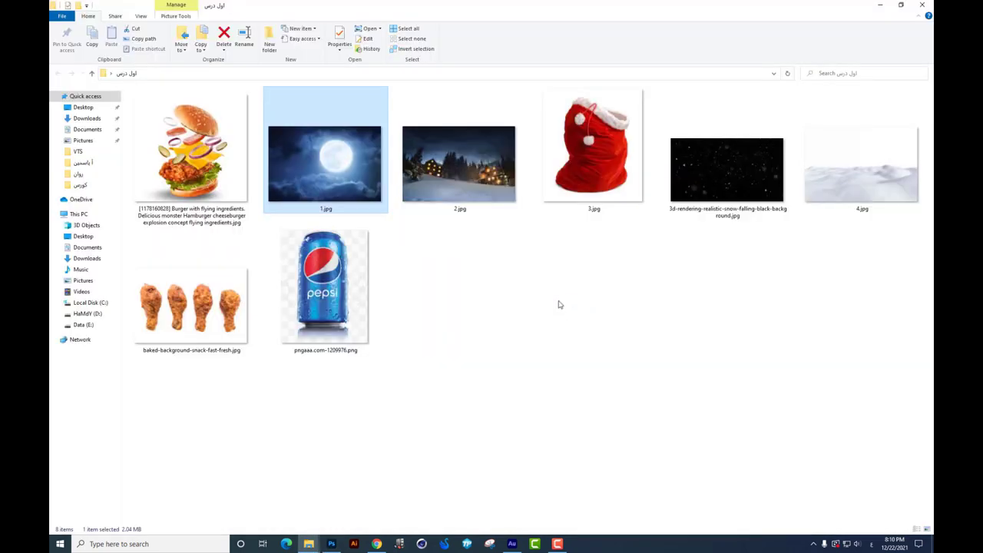
click(559, 305)
drag(726, 183, 336, 547)
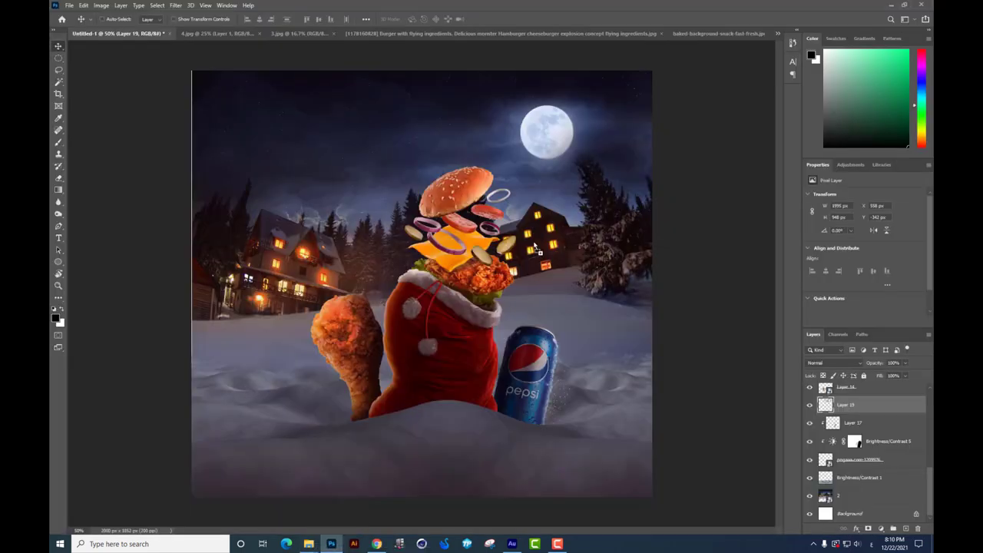
Place the snow image at the top of the stack in Screen mode, enlarged past the canvas
mouse_move(336, 547)
mouse_down()
mouse_move(870, 434)
mouse_move(882, 312)
mouse_up()
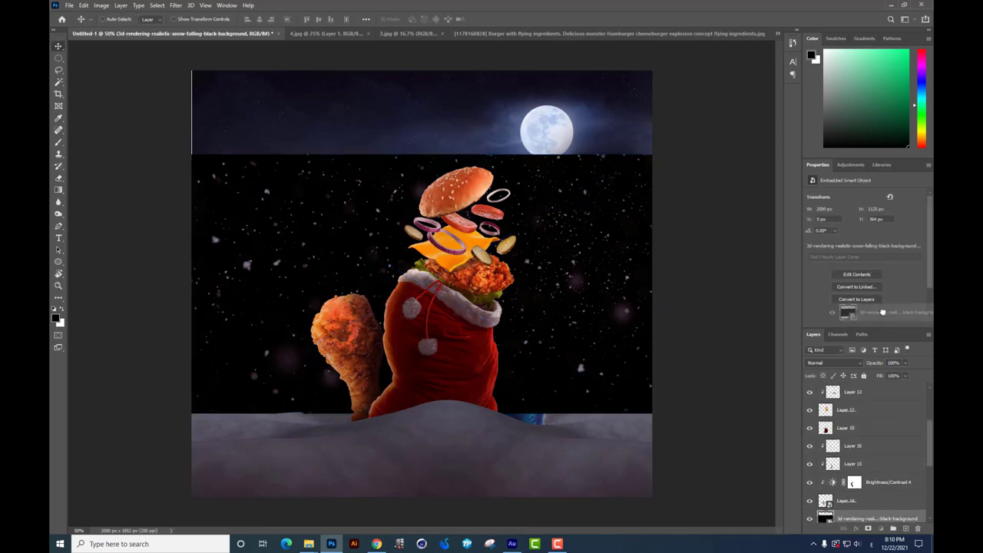
drag(882, 311, 868, 388)
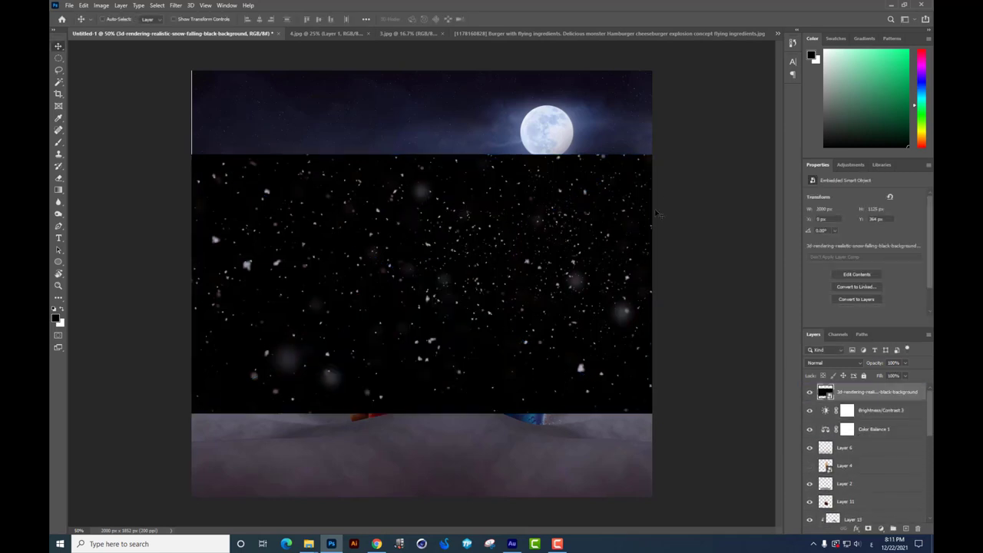
click(833, 362)
click(822, 377)
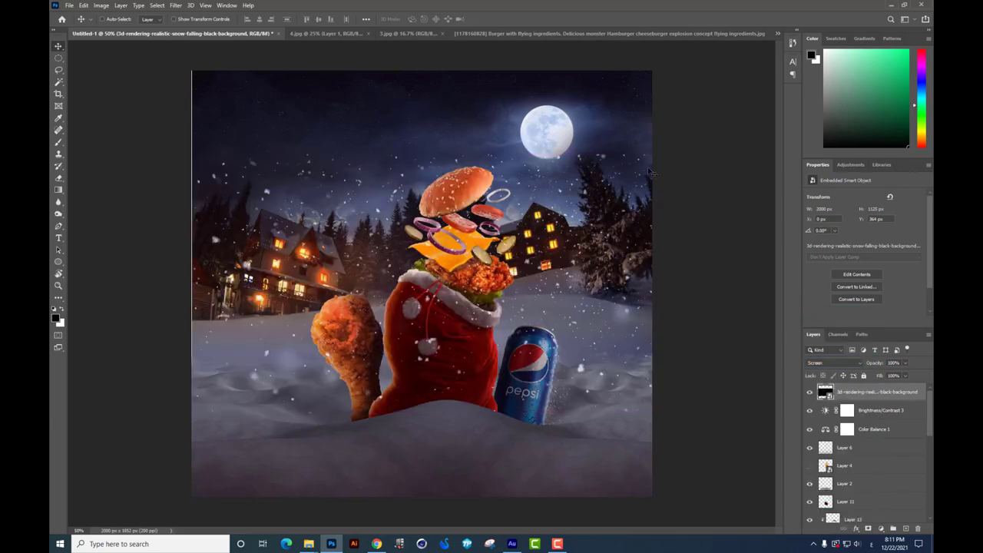
key(ctrl+t)
drag(652, 154, 739, 103)
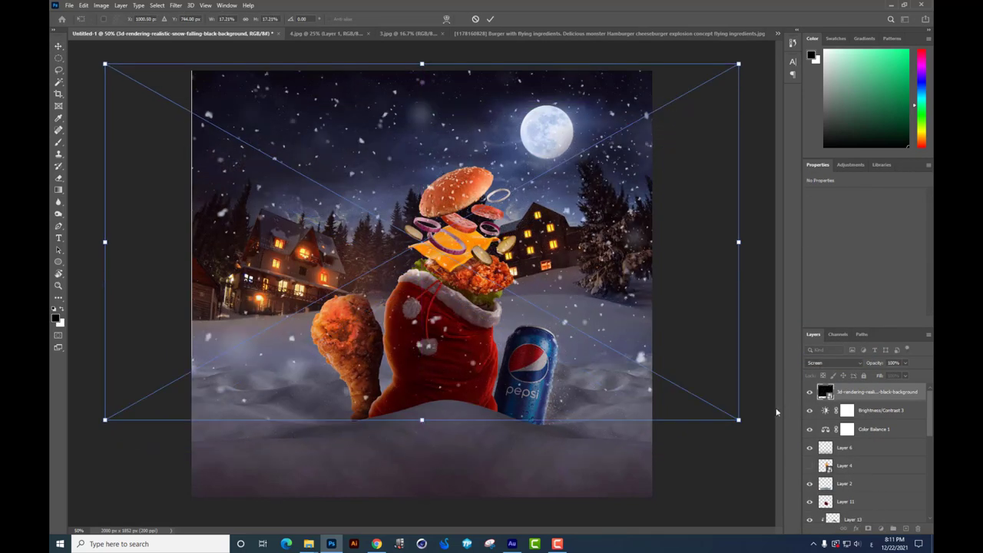
key(Return)
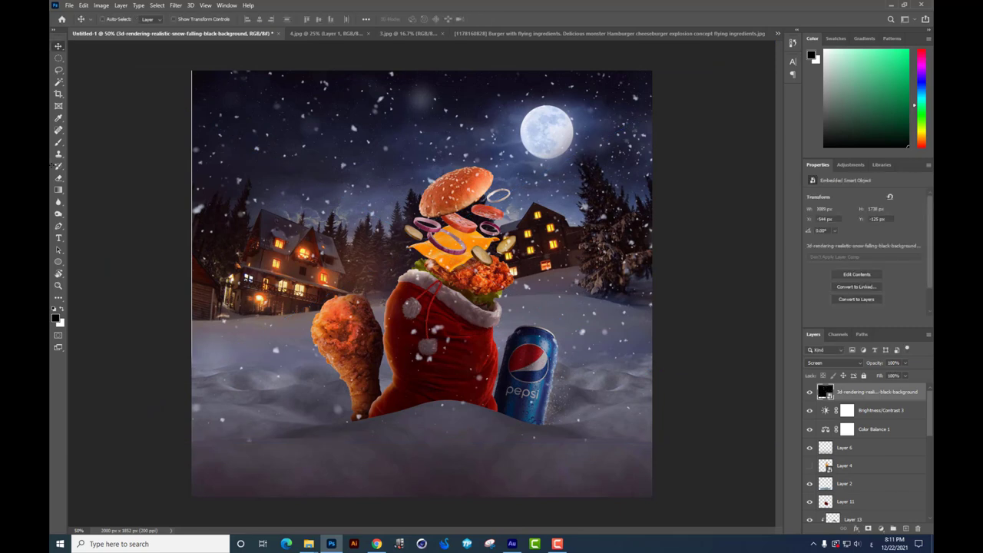
Rasterize the snow layer, erase flakes over the red sack, and lower opacity to 45%
click(59, 177)
click(488, 332)
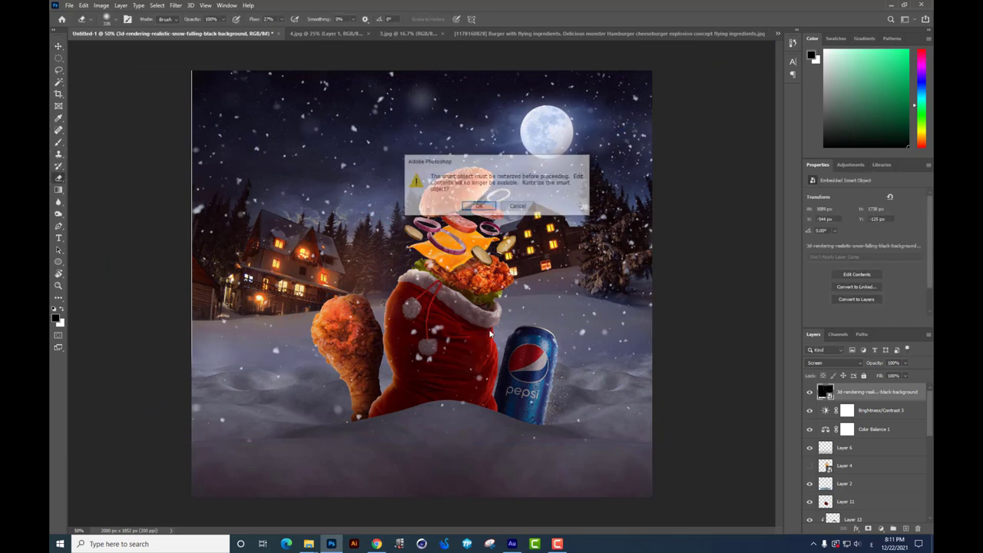
key(Return)
mouse_move(461, 347)
mouse_down()
mouse_move(427, 362)
mouse_move(450, 340)
mouse_move(437, 280)
mouse_move(495, 300)
mouse_up()
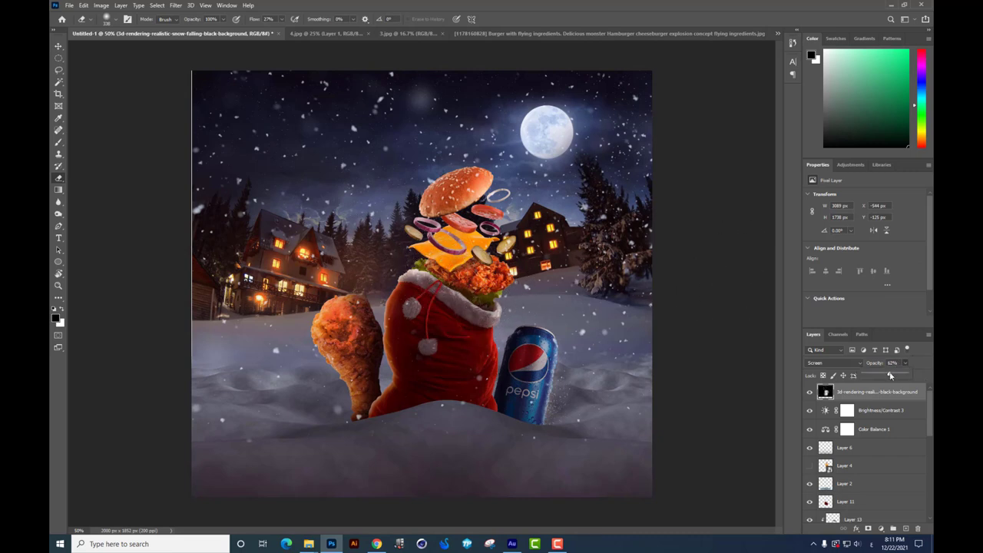
drag(890, 375, 882, 376)
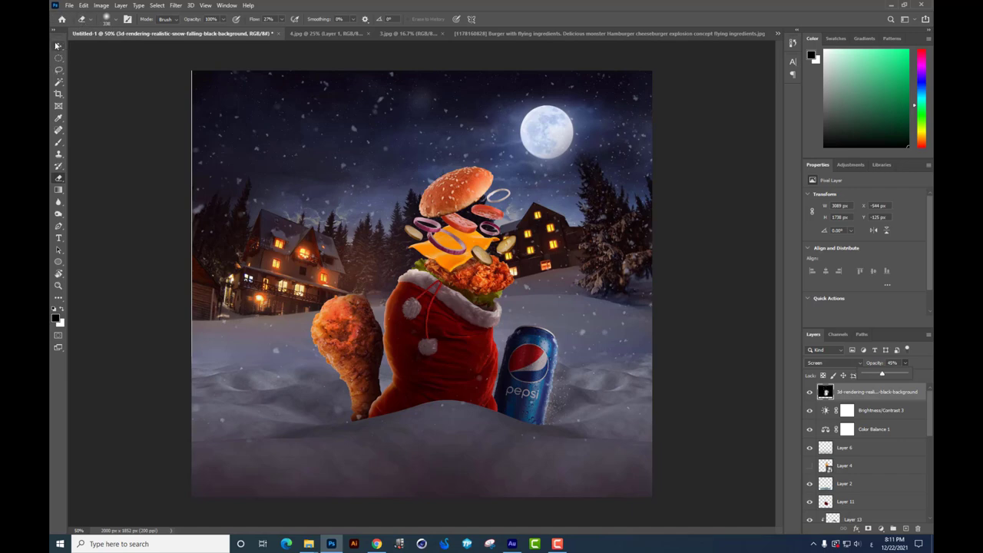
Duplicate the snow layer with an offset copy, then select the Pepsi can layer
click(58, 45)
drag(576, 252, 582, 307)
click(58, 179)
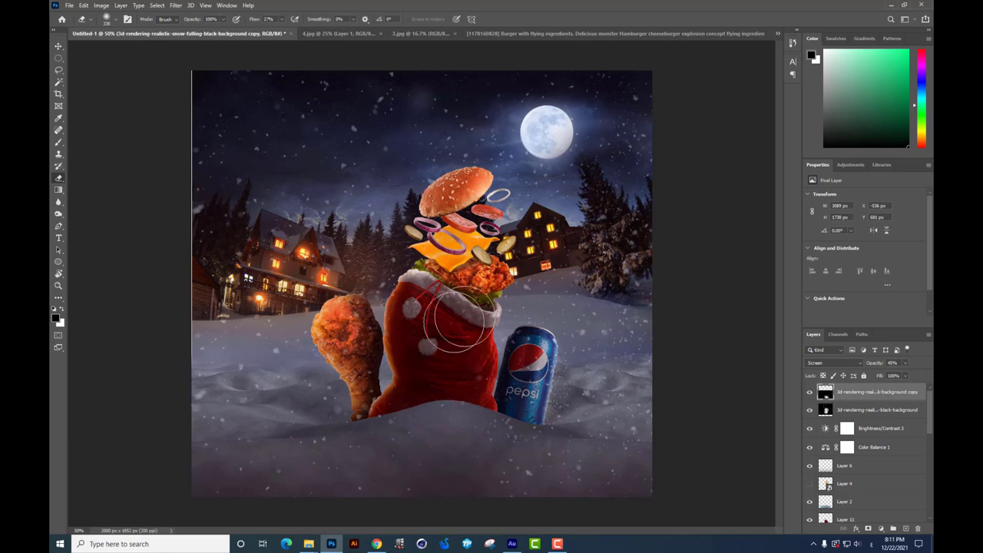
click(58, 45)
right_click(526, 342)
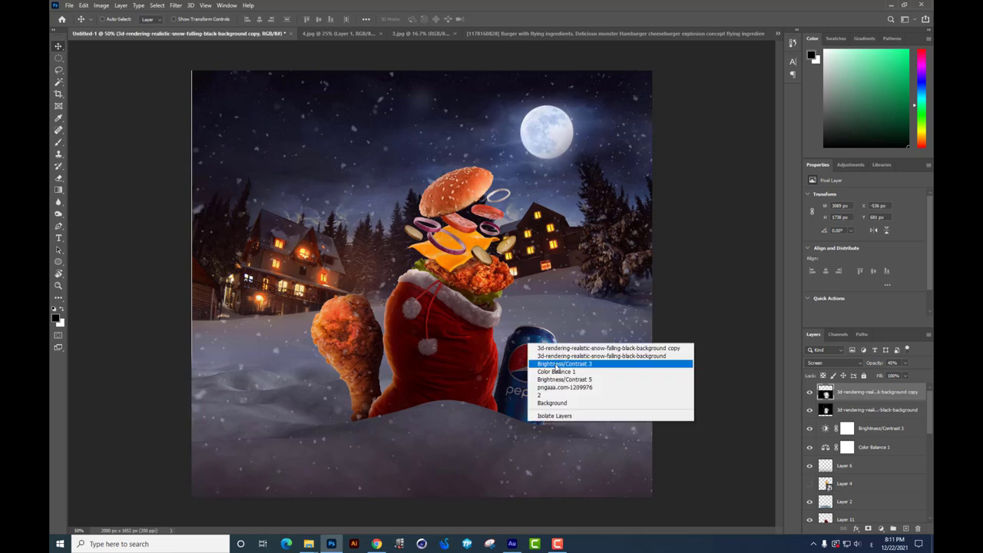
click(584, 352)
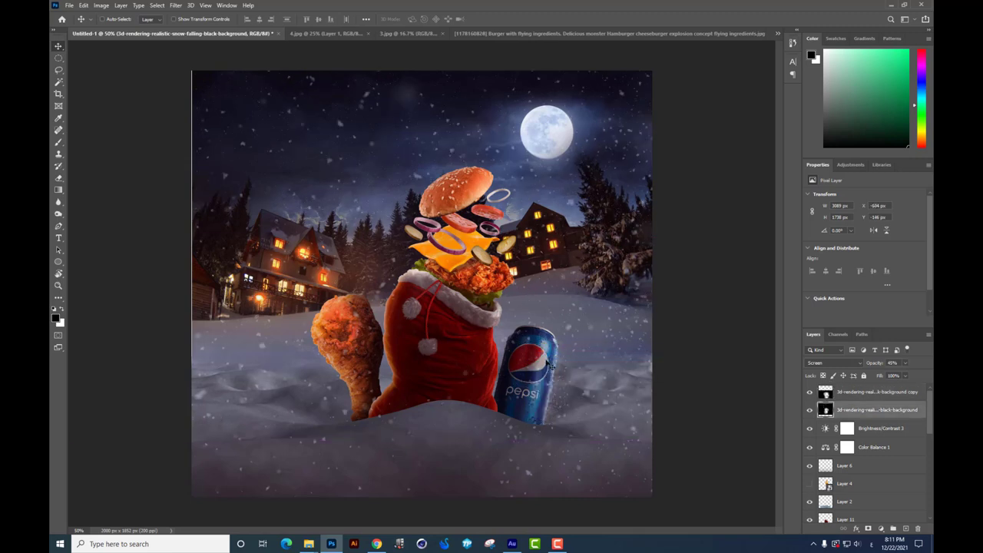
right_click(547, 361)
click(571, 397)
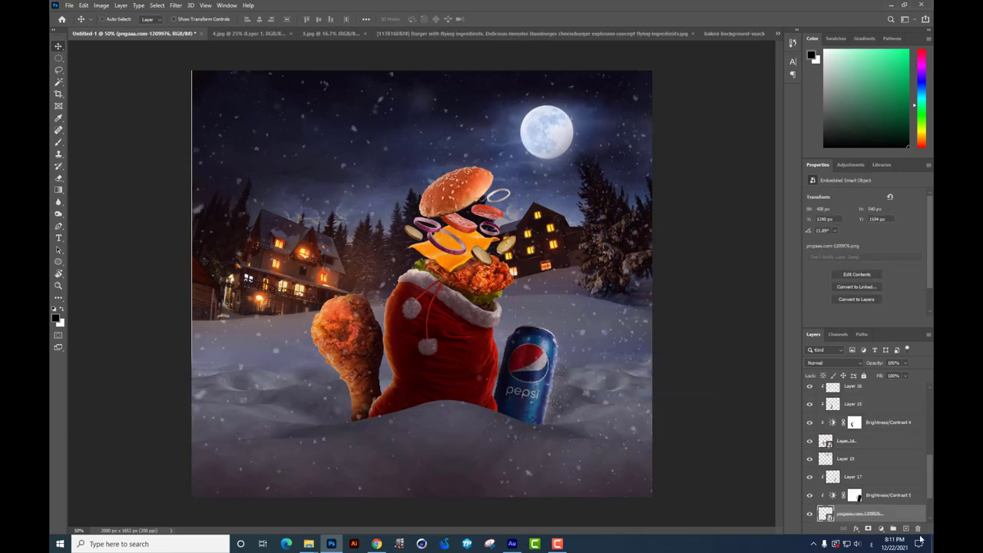
Add a new layer above the Pepsi can and set the brush colour to light e9fff4
click(906, 529)
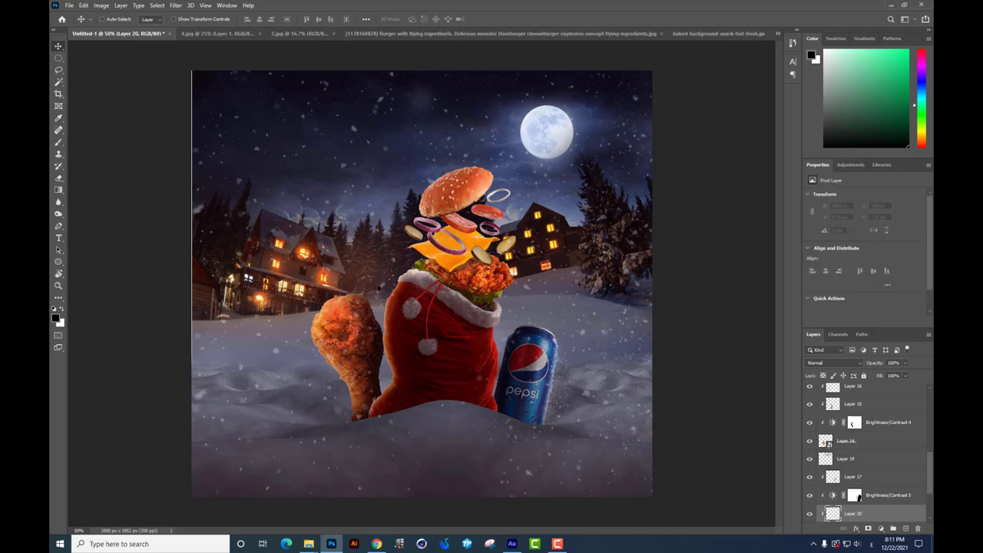
click(59, 142)
click(55, 317)
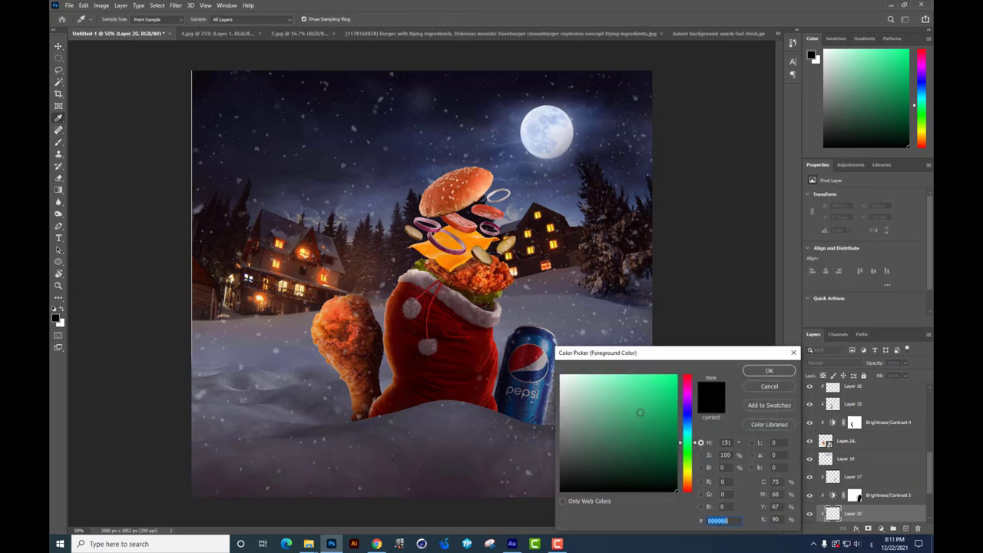
key(Return)
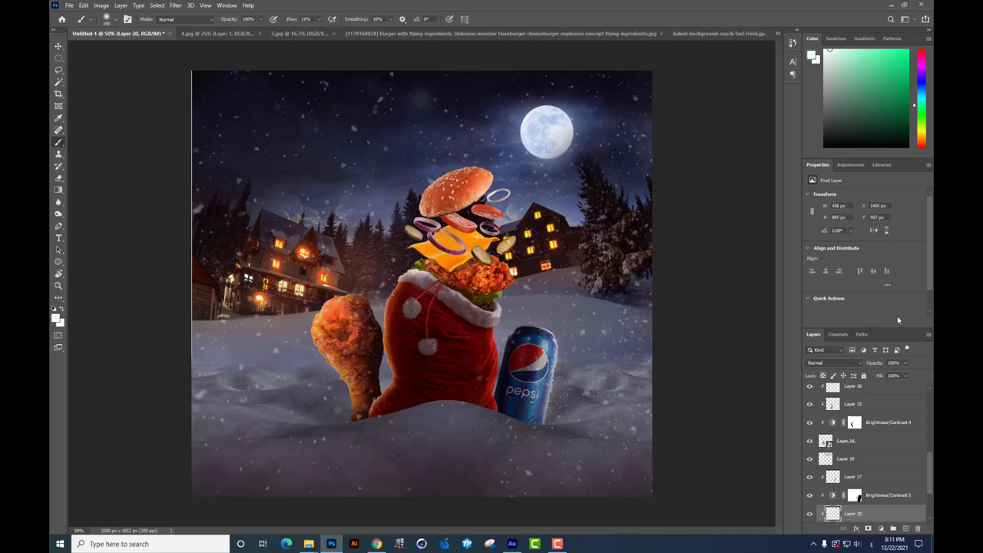
Set the new Layer 20 to Overlay blending and compare it on and off
click(840, 362)
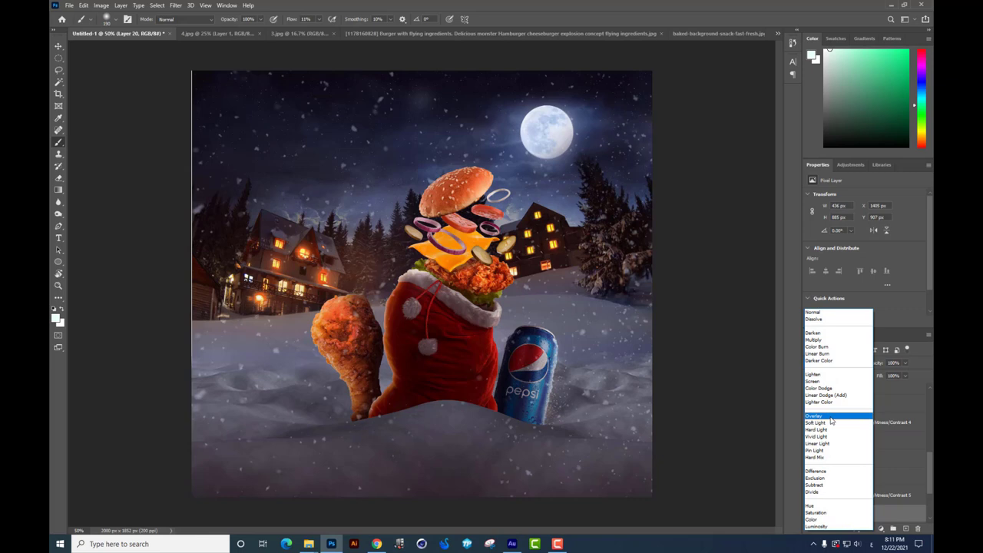
click(831, 416)
click(810, 513)
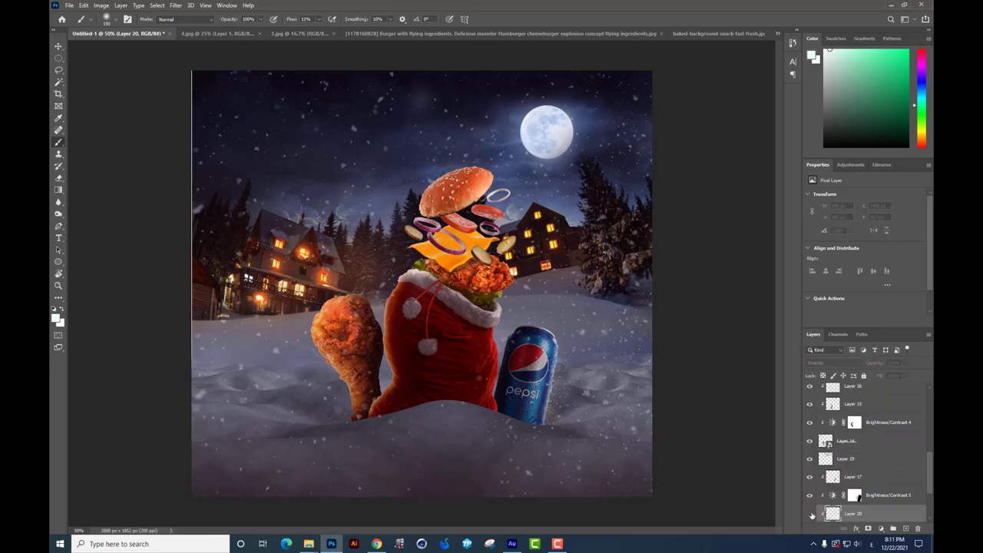
click(809, 514)
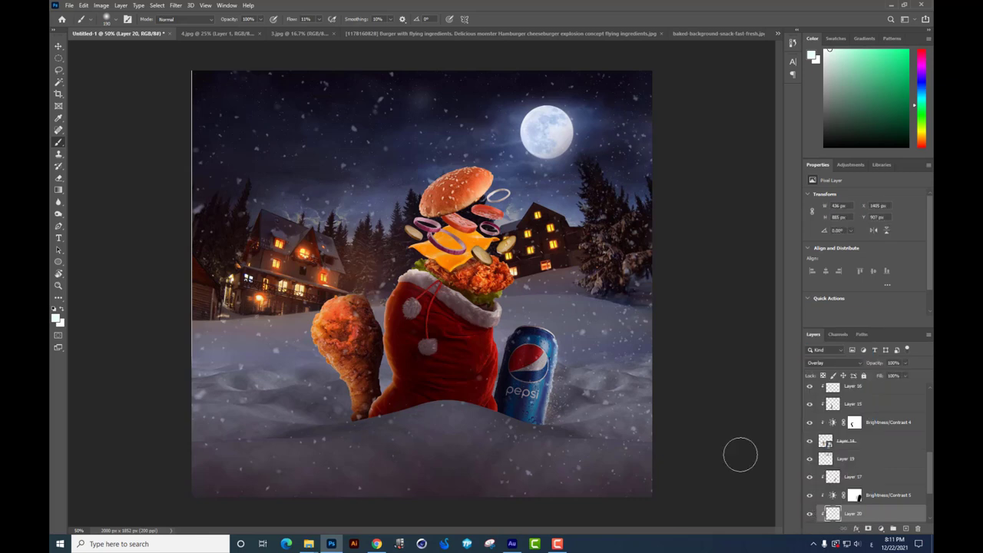
scroll(877, 408, down, 3)
scroll(883, 412, down, 3)
On a new top layer, paint a soft white glow and distort it into a downward beam
click(882, 401)
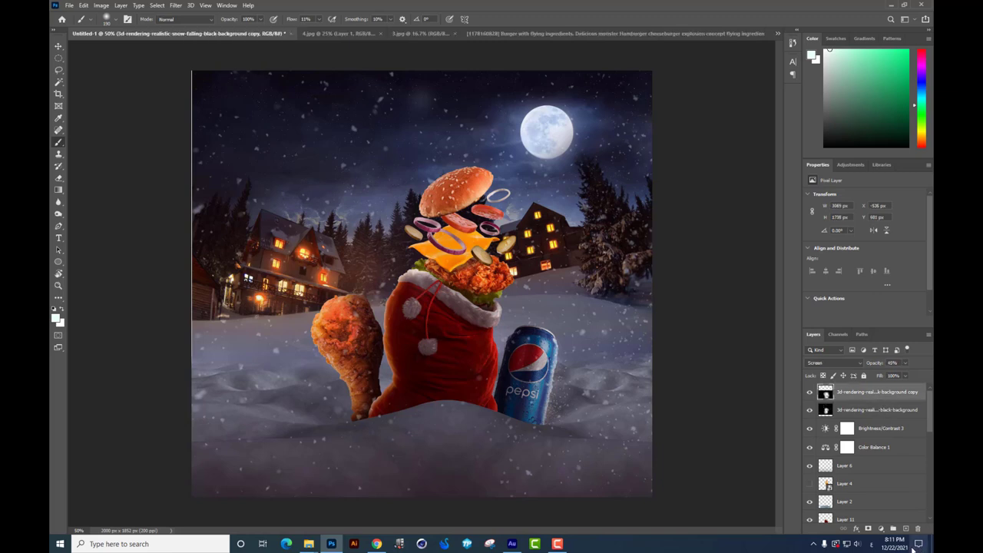
click(906, 529)
drag(557, 201, 558, 203)
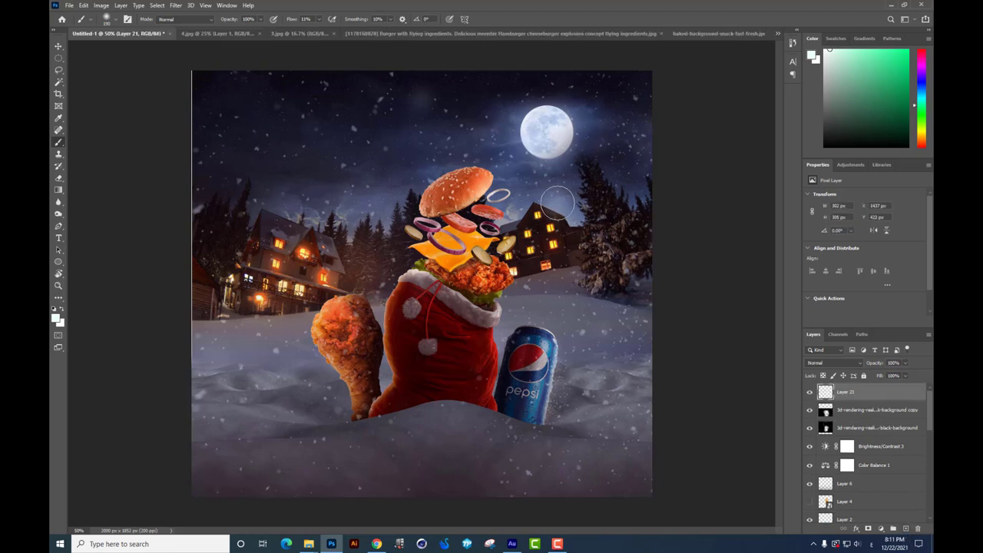
key(ctrl+t)
drag(592, 239, 607, 260)
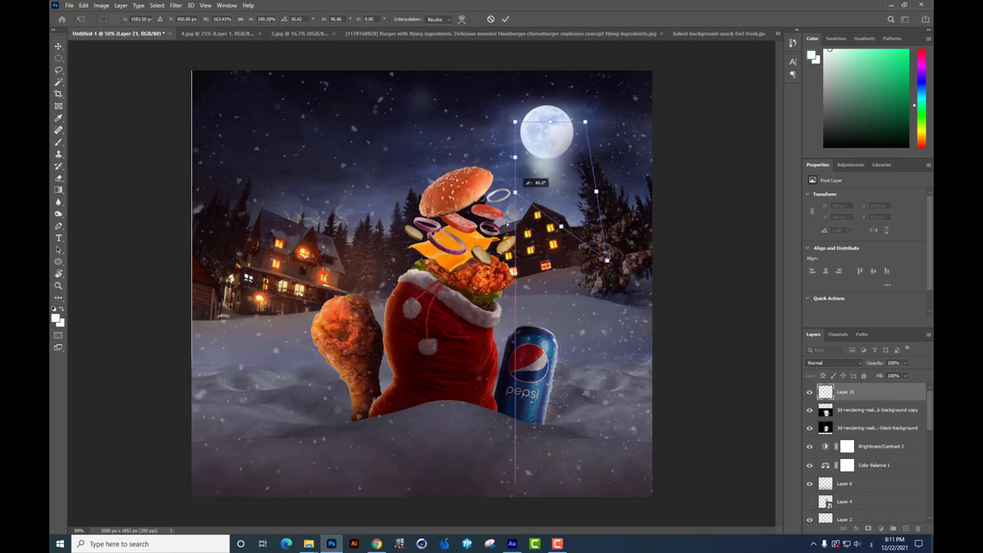
drag(515, 189, 415, 384)
drag(608, 282, 673, 493)
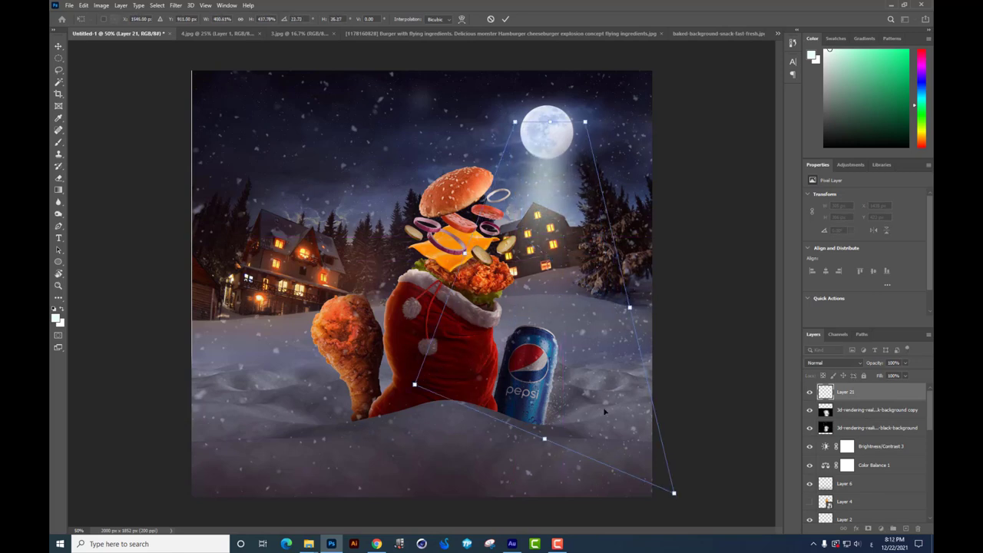
key(Return)
Set the beam to Screen, stretch it taller beneath the moon, and add empty Layer 22
click(829, 363)
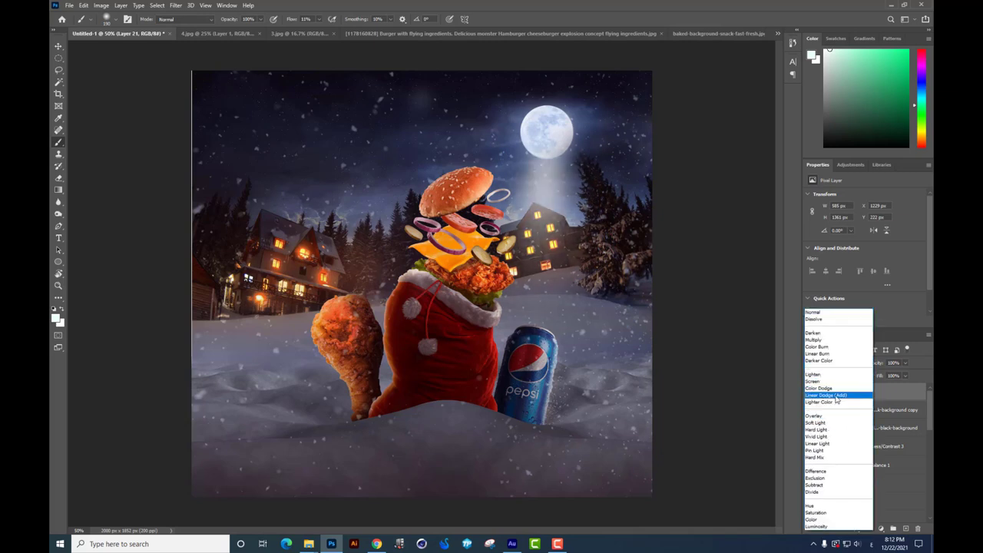
click(837, 382)
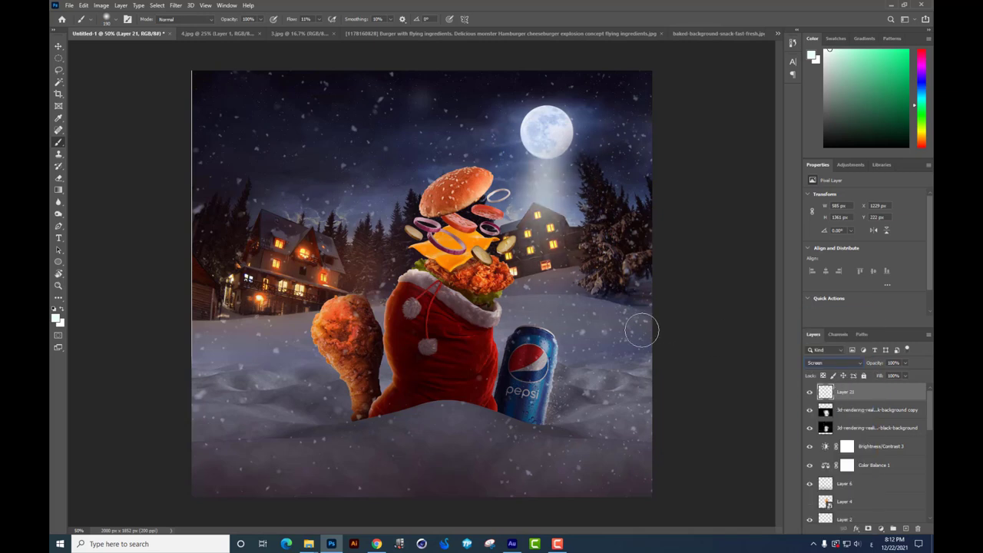
key(ctrl+t)
drag(537, 435, 538, 513)
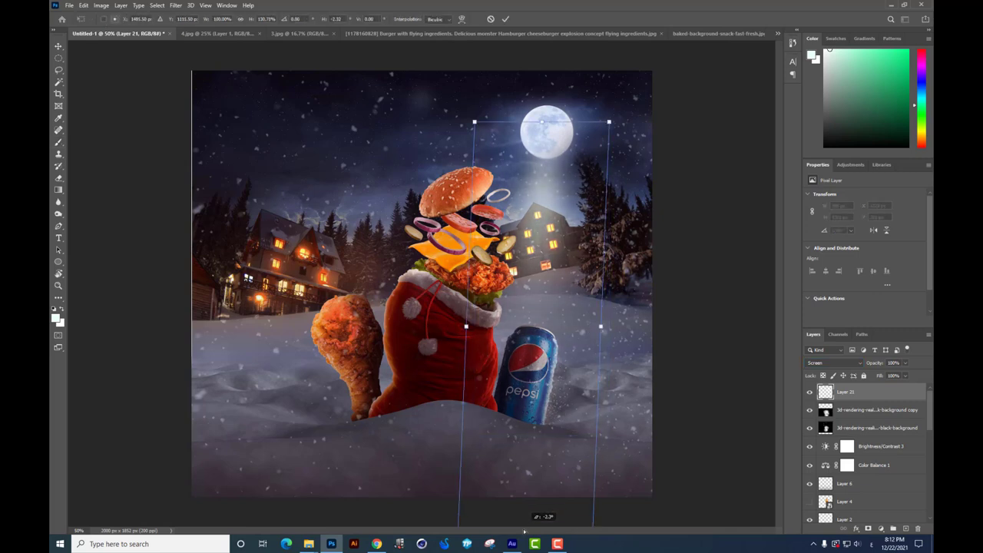
mouse_move(548, 240)
mouse_down()
mouse_move(552, 255)
mouse_move(579, 208)
mouse_up()
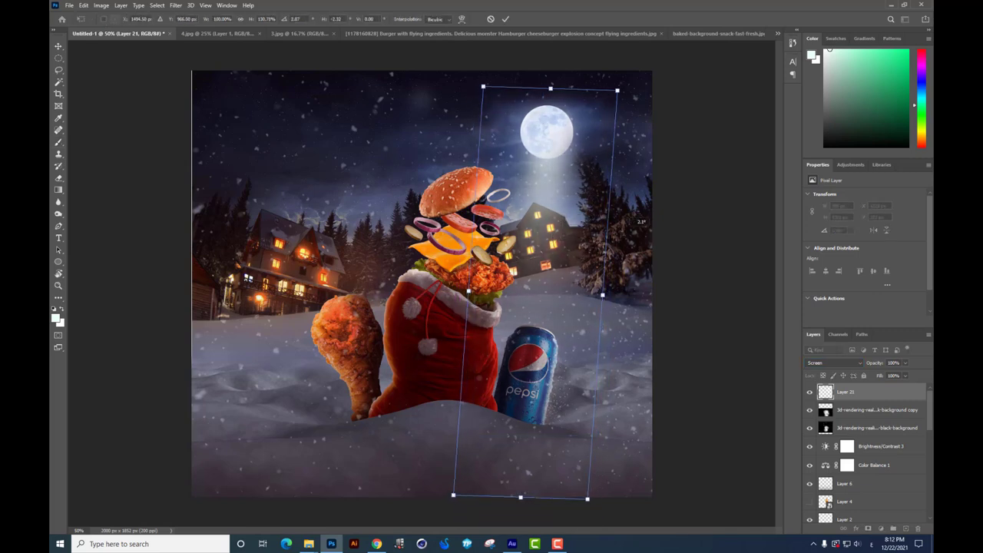
key(Return)
key(b)
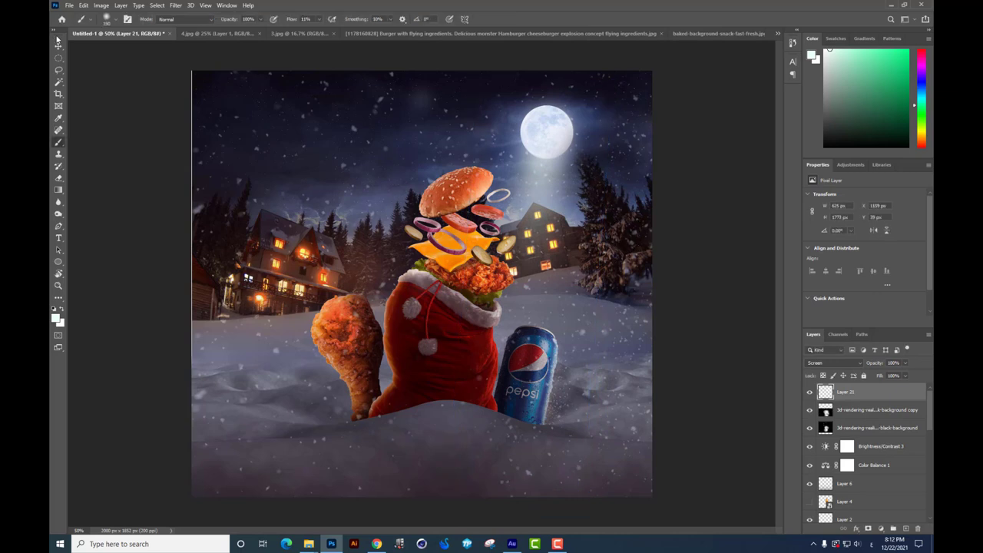
click(59, 47)
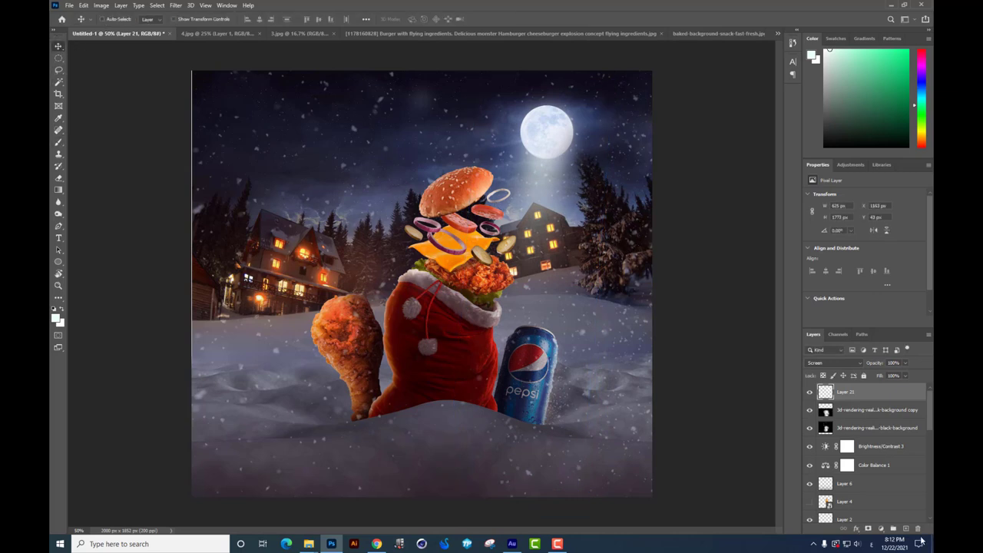
click(906, 529)
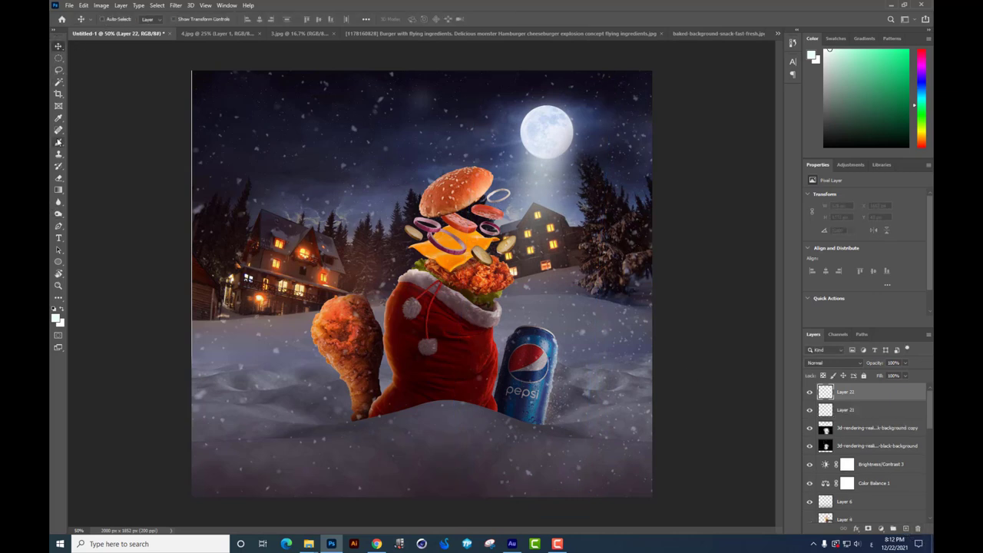
Sample orange from a lit house window and pick a more saturated orange
click(59, 142)
alt+click(301, 248)
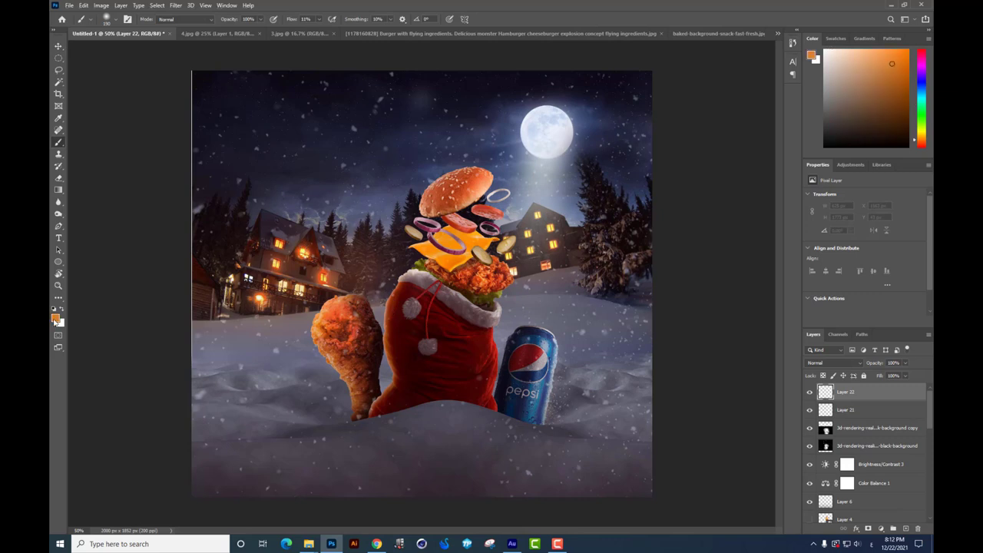
click(56, 320)
click(768, 369)
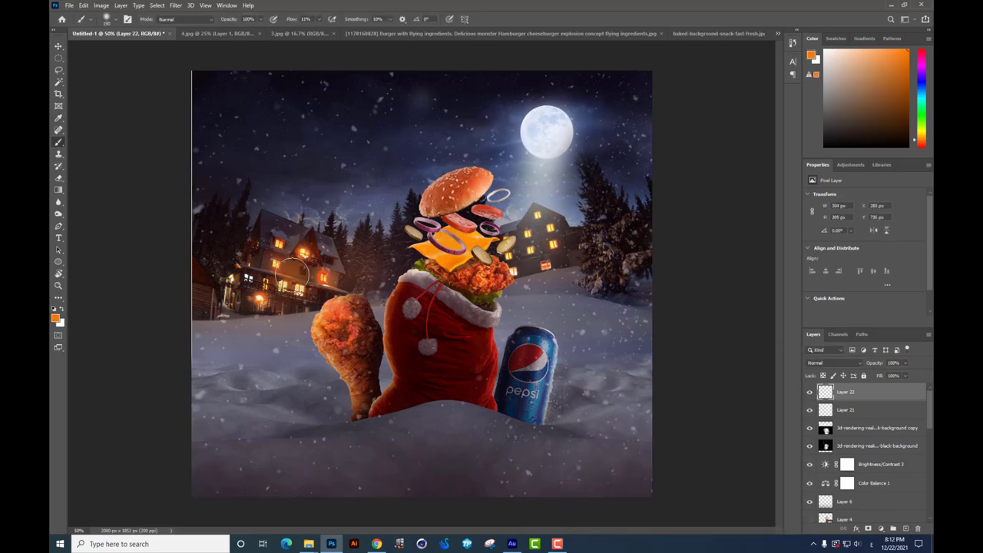
Distort the orange glow down toward the drumstick, set it to Screen, and move it over the house
key(ctrl+t)
drag(324, 314, 439, 499)
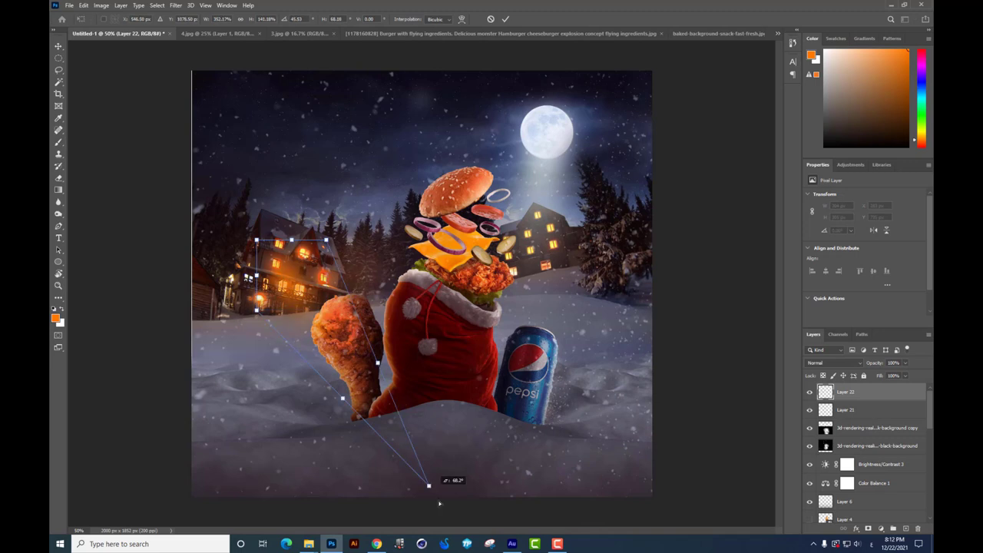
drag(347, 405, 212, 534)
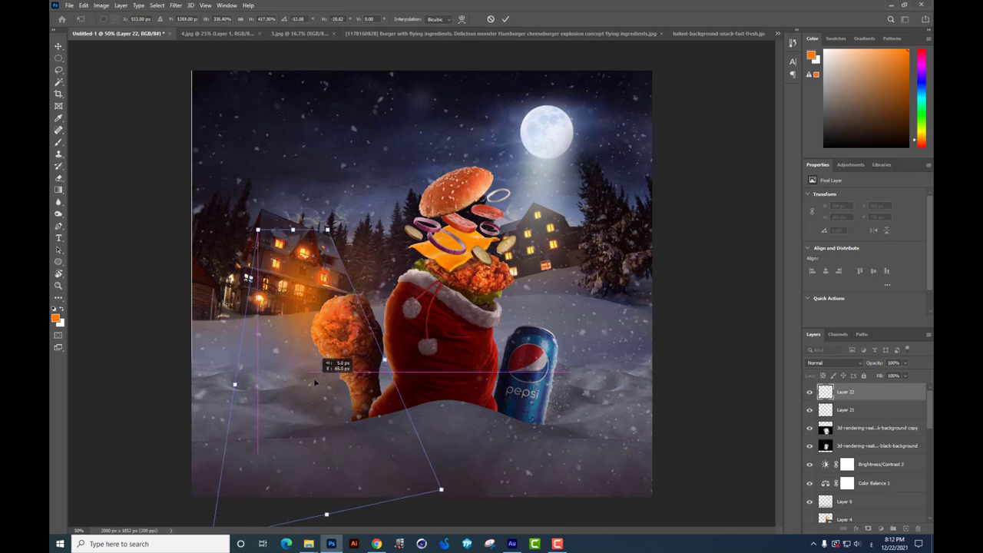
key(ctrl+minus)
key(ctrl+minus)
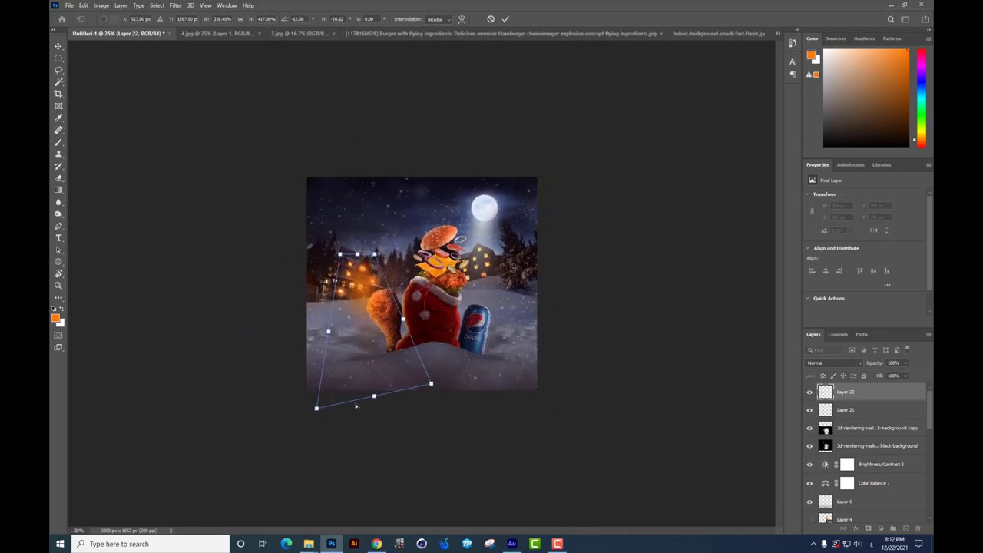
drag(380, 418, 403, 459)
key(Return)
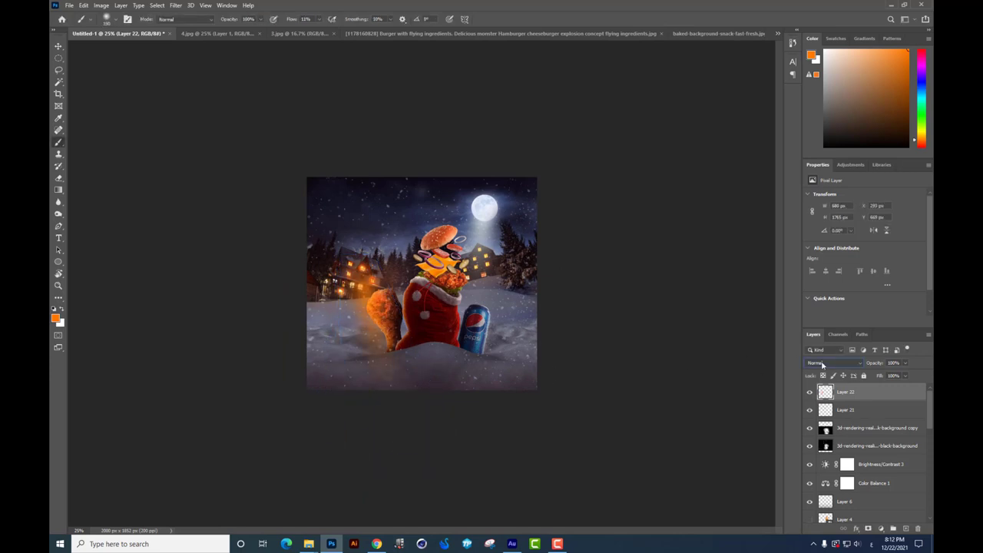
click(833, 362)
click(816, 381)
key(ctrl+plus)
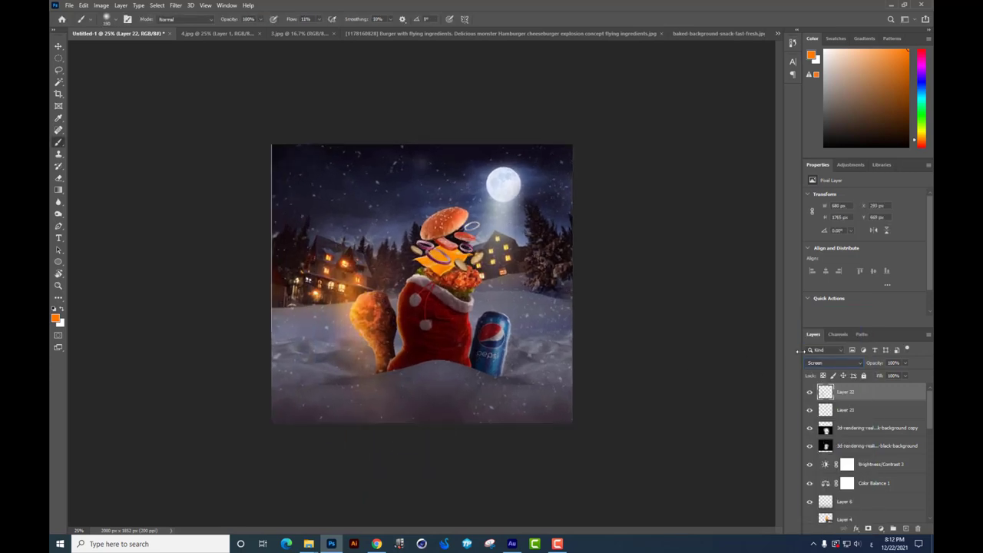
key(ctrl+plus)
key(v)
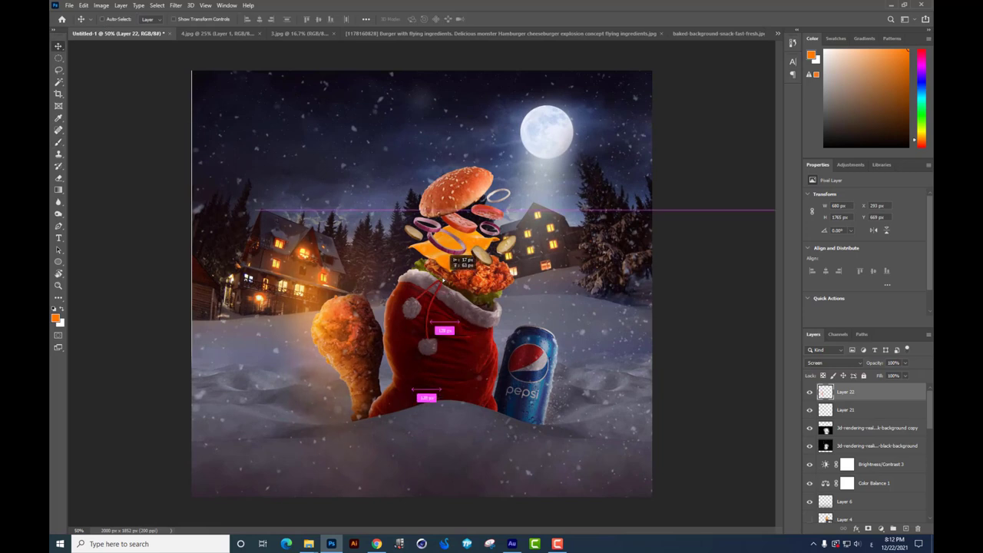
drag(399, 306, 396, 292)
On a new layer, paint a faint low-flow orange glow across the lower-left snow
click(906, 529)
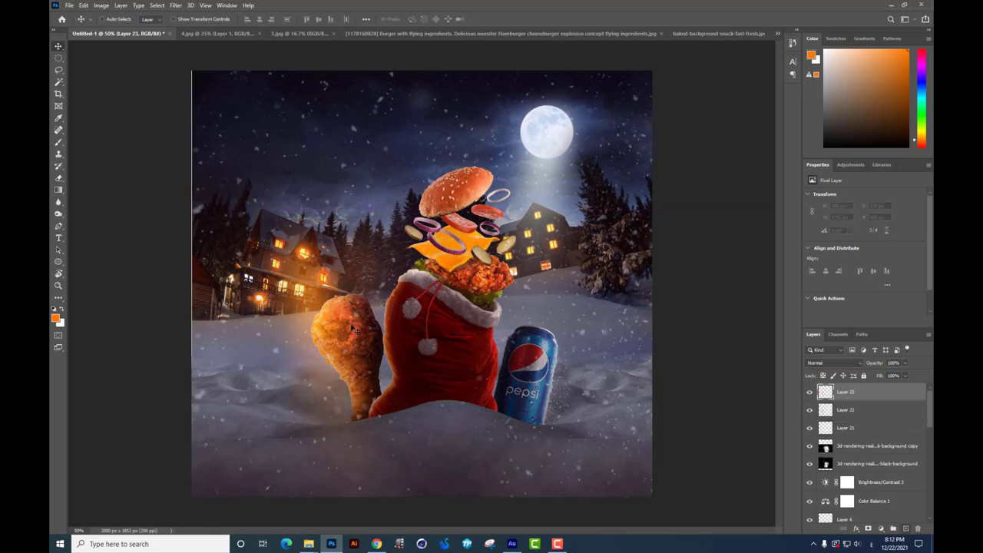
click(58, 144)
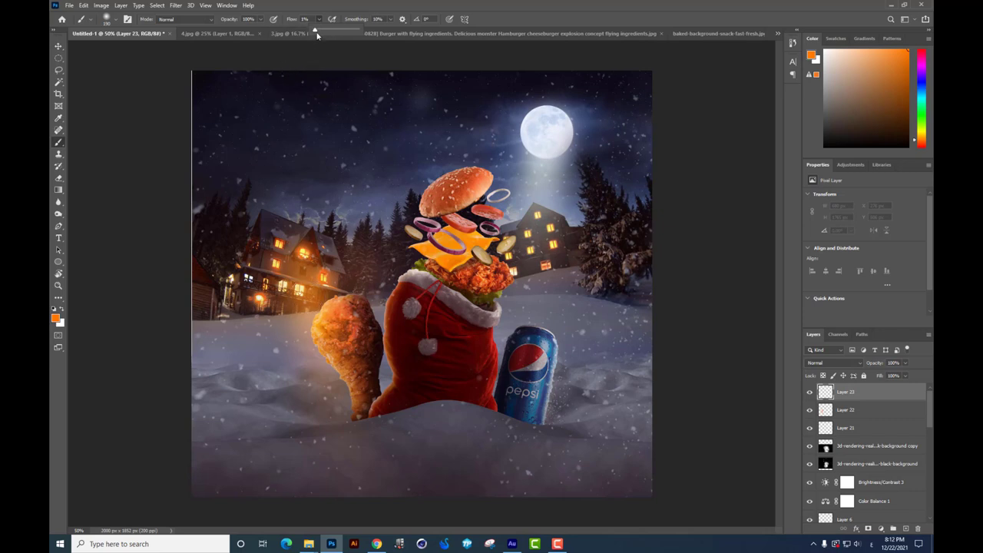
drag(283, 264, 272, 351)
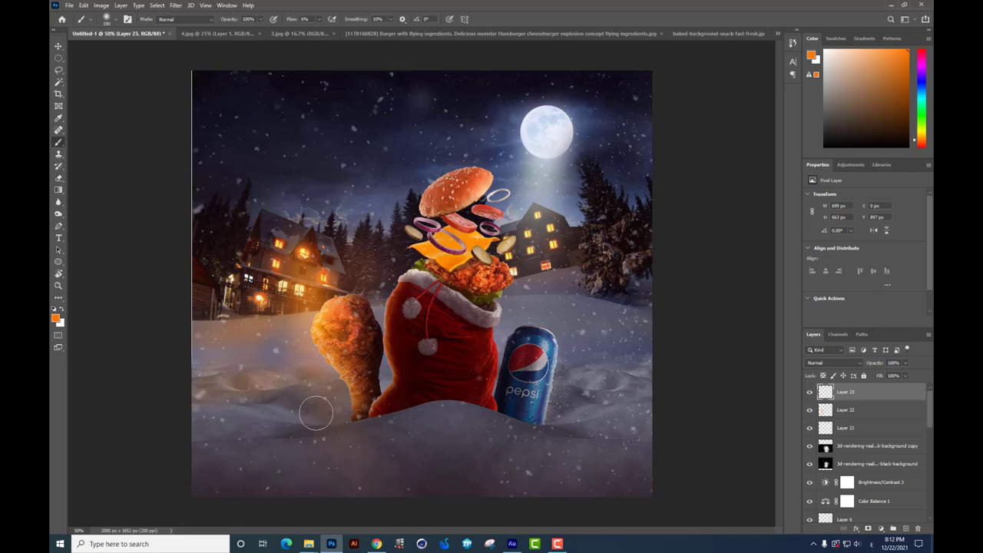
drag(194, 422, 233, 403)
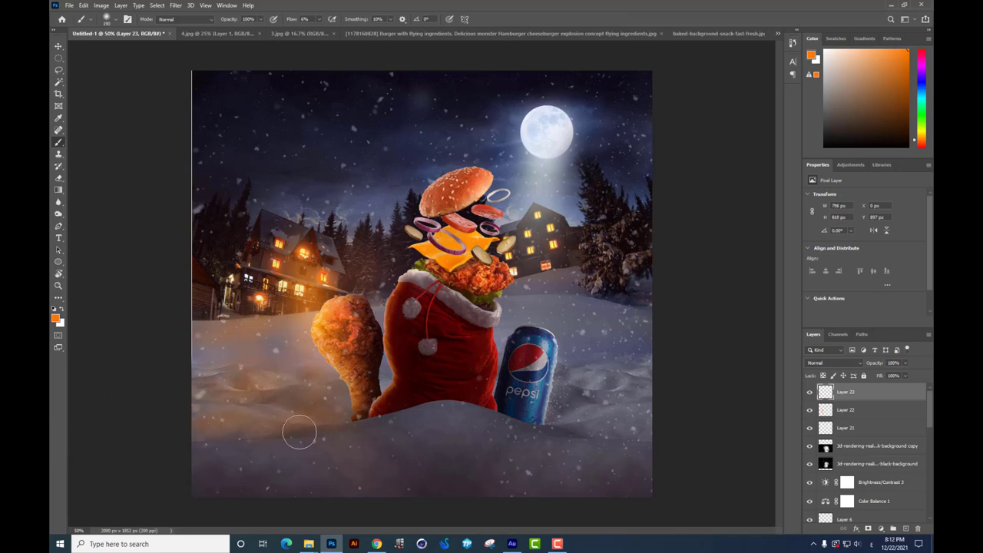
mouse_move(299, 432)
mouse_down()
mouse_move(164, 456)
mouse_move(184, 441)
mouse_up()
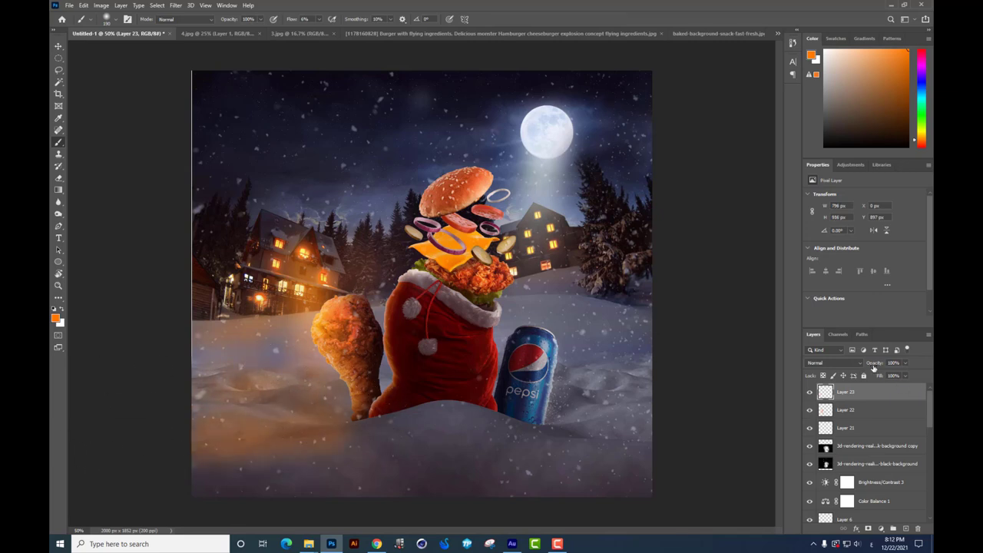
Set Layer 23 to Screen and split its Blend If underlying-layer slider at 170
click(828, 366)
right_click(860, 393)
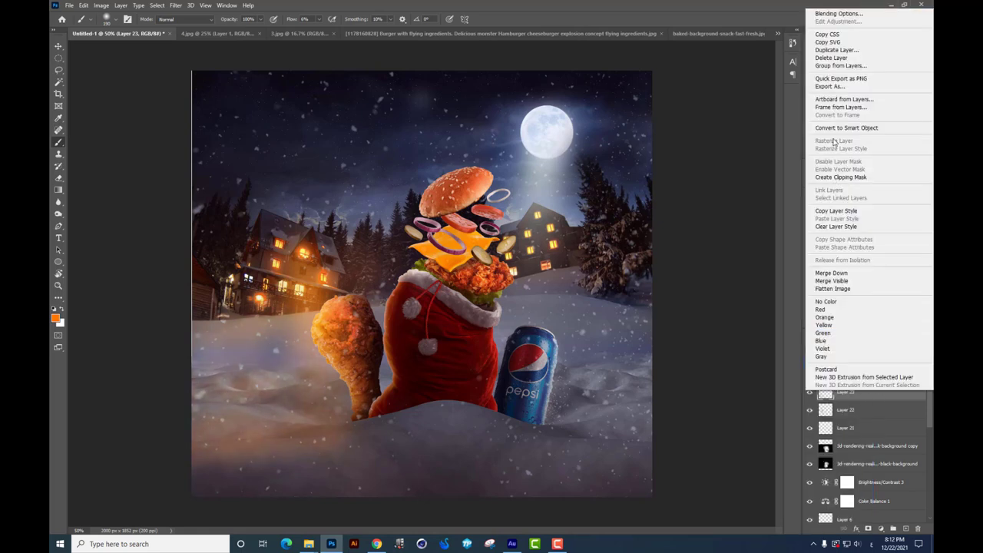
click(832, 14)
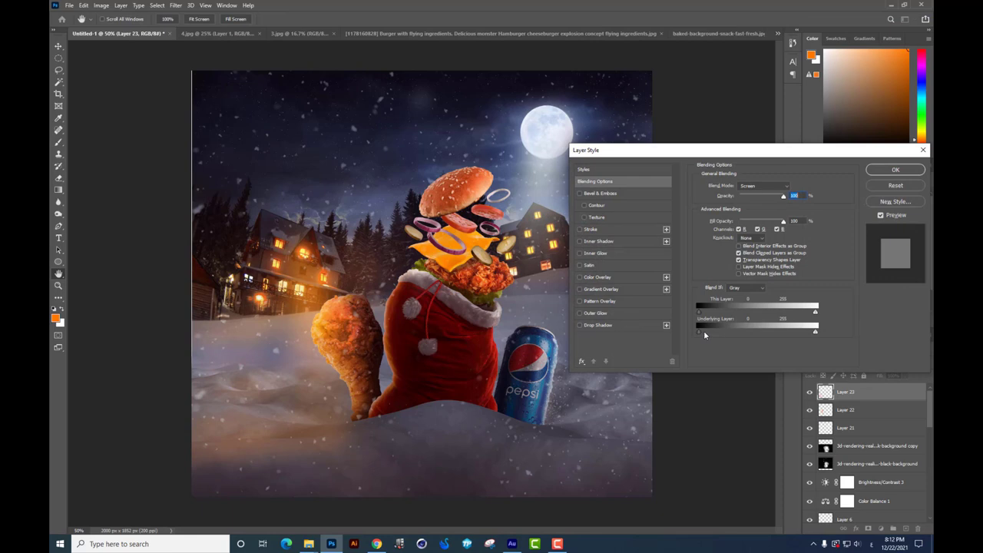
drag(704, 330, 778, 323)
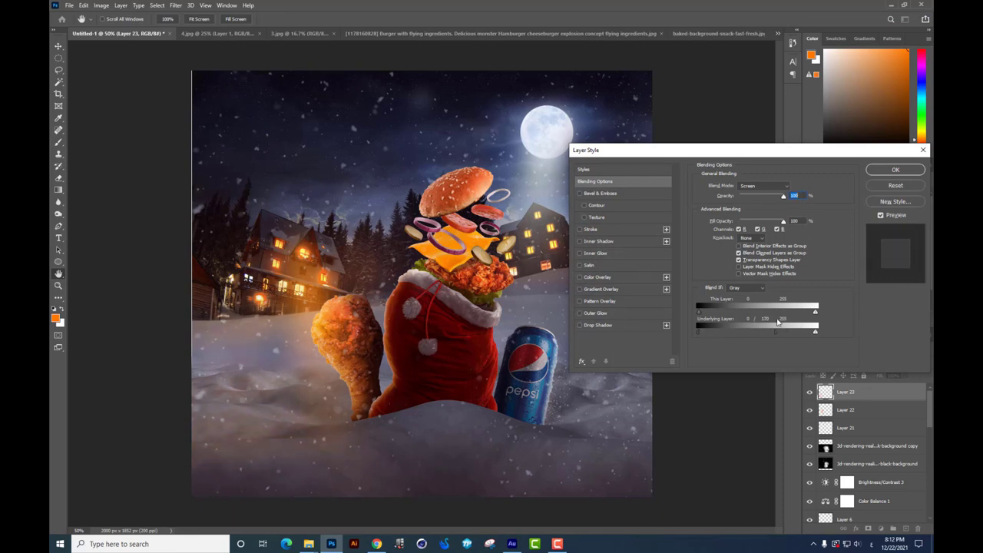
click(907, 172)
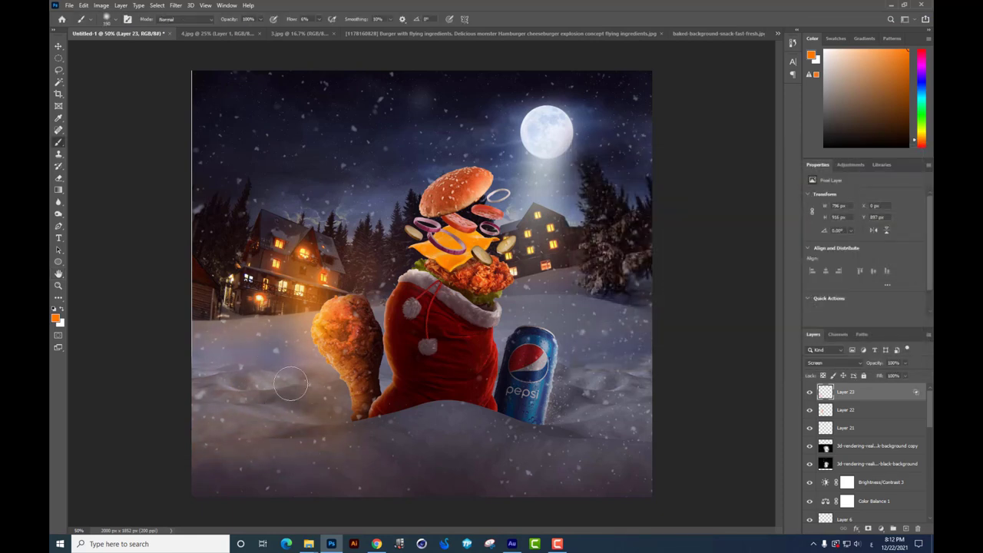
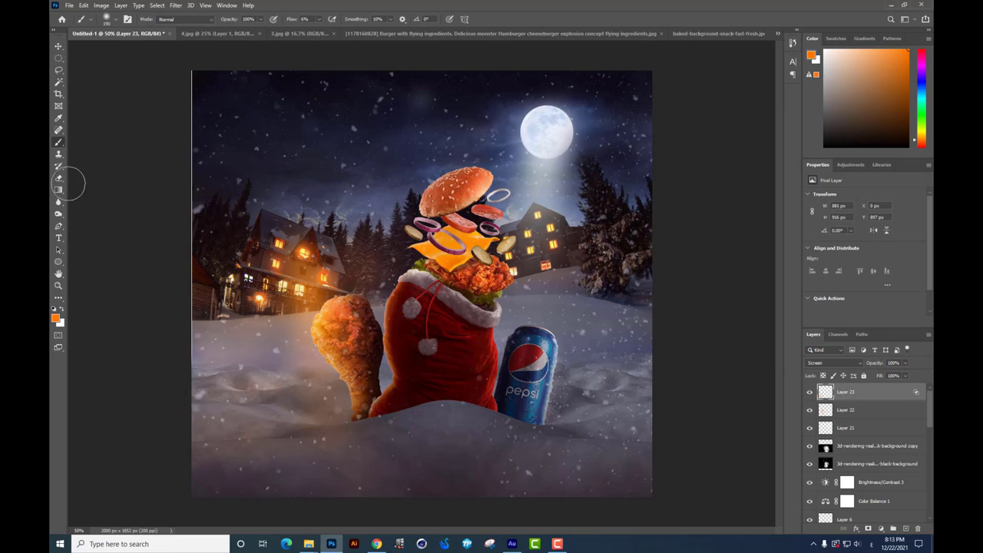
Shift the drumstick glow on Layer 22, lower it to 63% opacity and erase part of it
click(58, 46)
drag(402, 336, 435, 338)
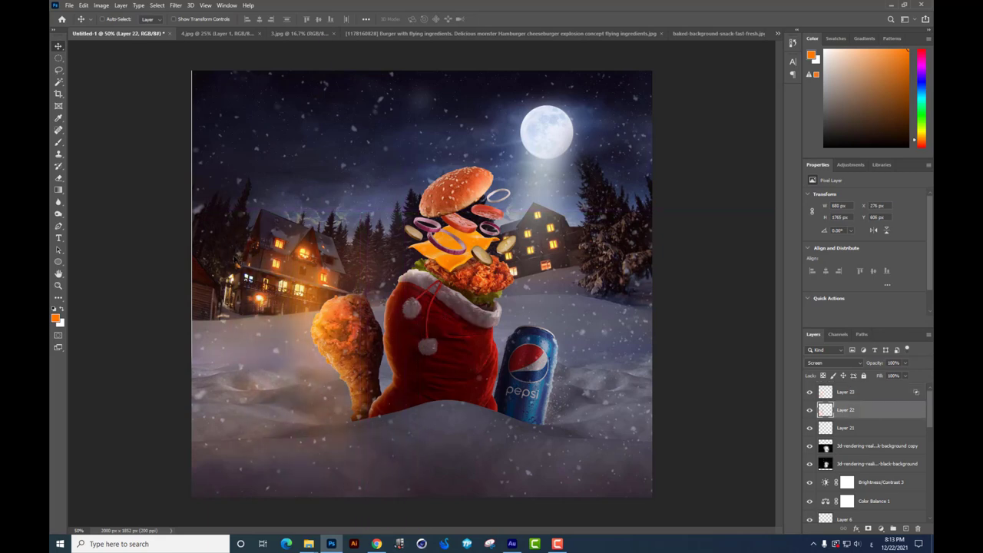
click(59, 178)
drag(891, 375, 878, 375)
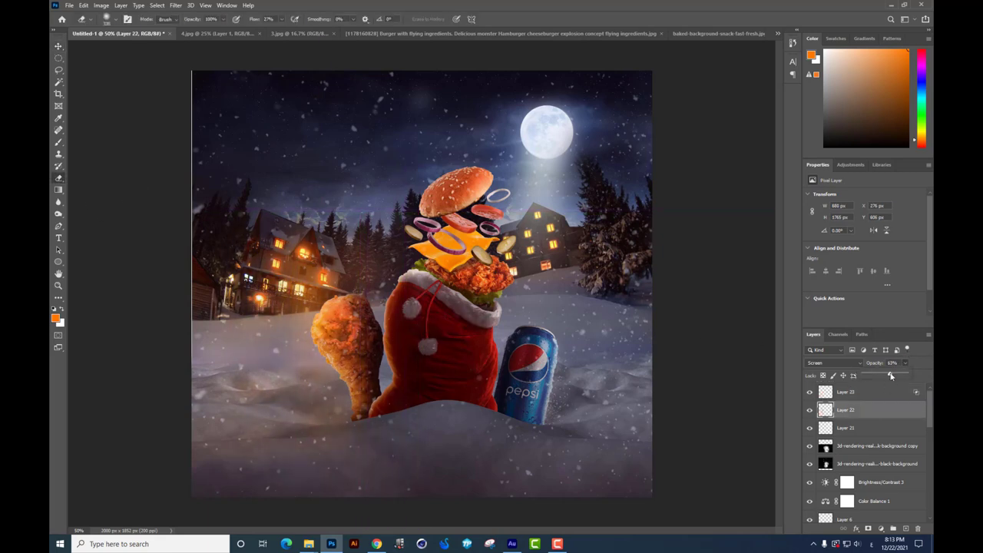
drag(347, 322, 388, 350)
scroll(382, 357, up, 1)
drag(438, 299, 448, 261)
Make Layer 2 the active layer and add a new empty layer above it
key(v)
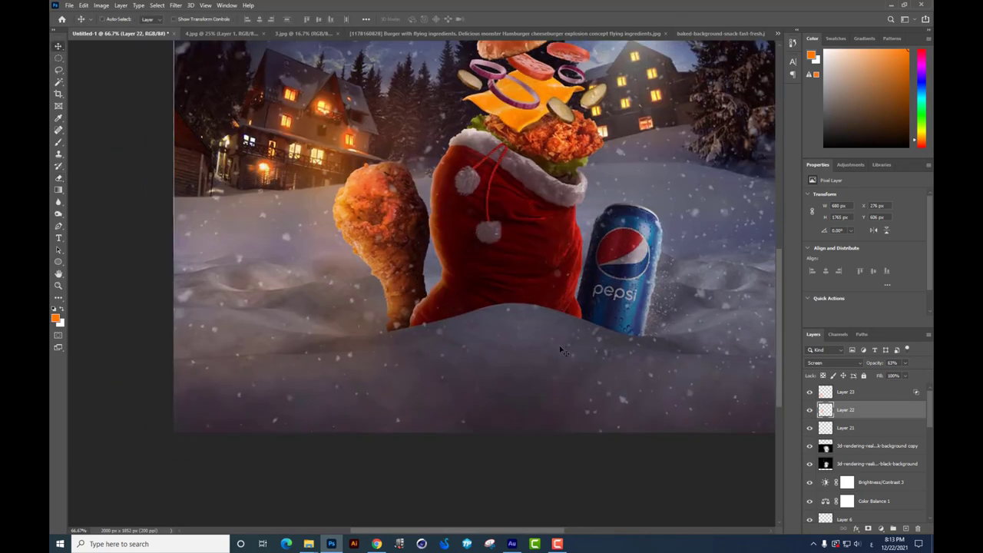
right_click(508, 324)
click(525, 359)
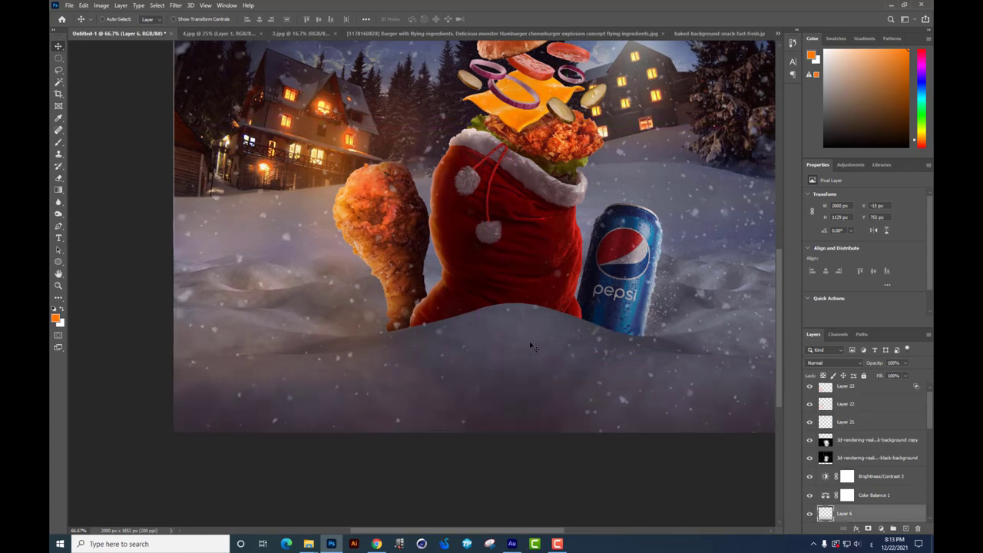
right_click(530, 338)
click(550, 373)
right_click(522, 312)
click(547, 357)
click(546, 357)
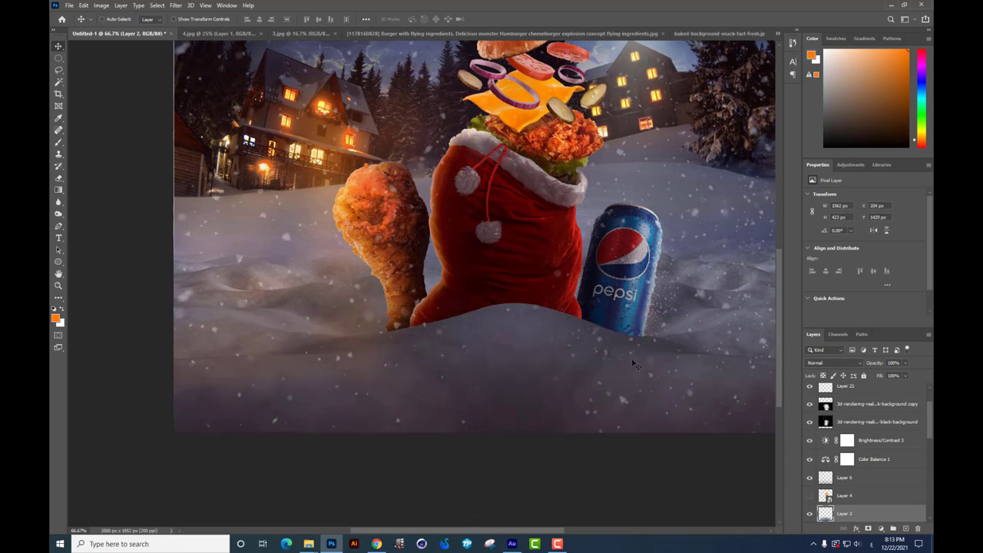
click(906, 529)
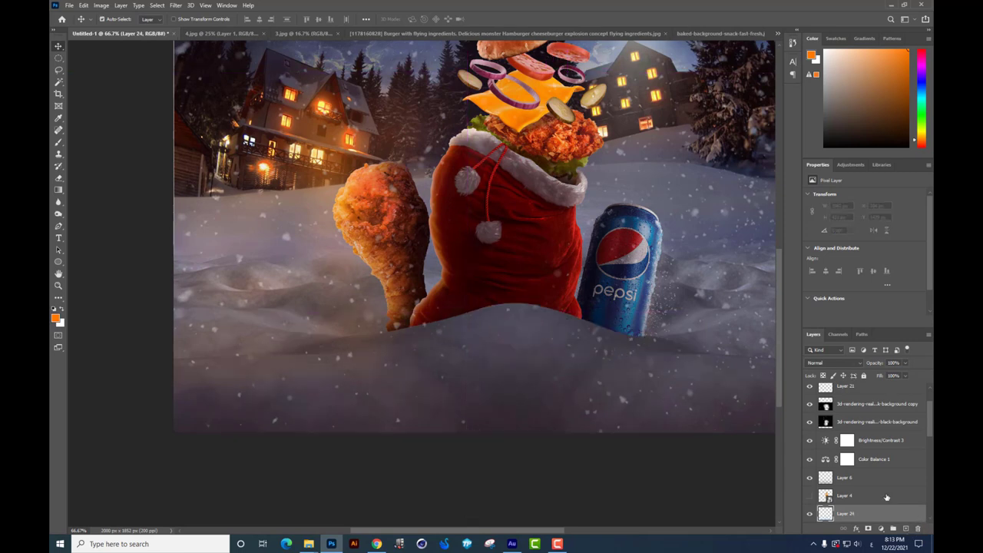
click(59, 142)
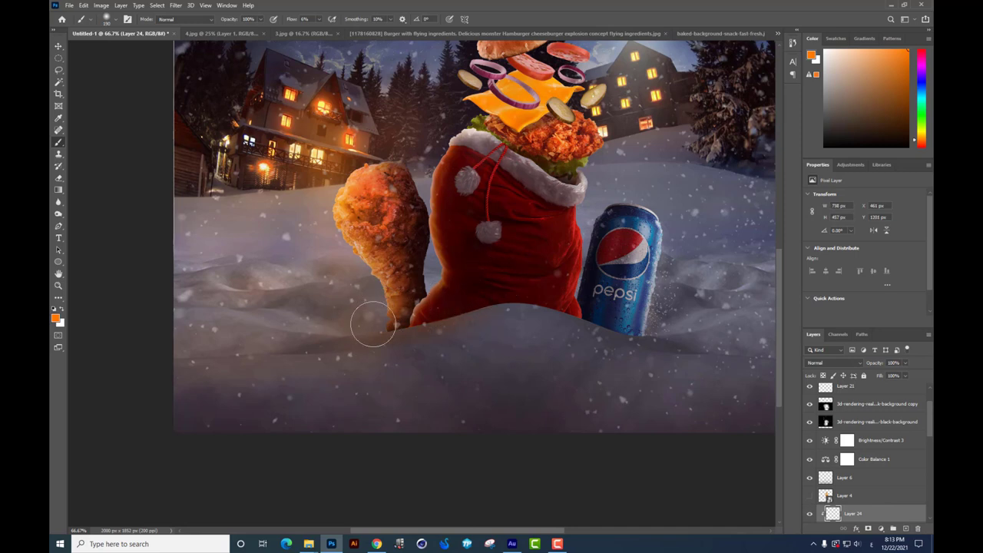
Paint faint orange light across the snow on Layer 24 and set its blend mode to Screen
drag(487, 299, 483, 293)
drag(226, 341, 329, 344)
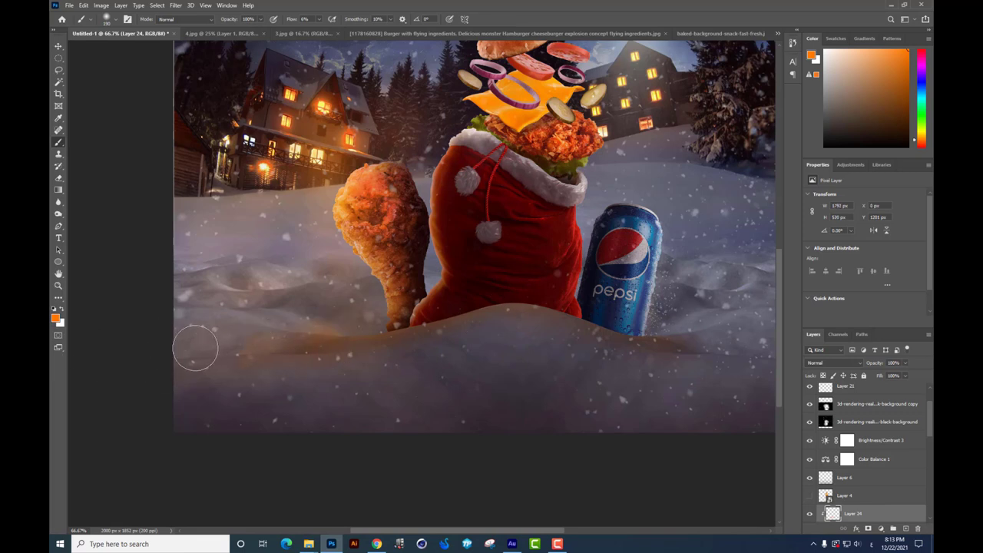
key(ctrl+minus)
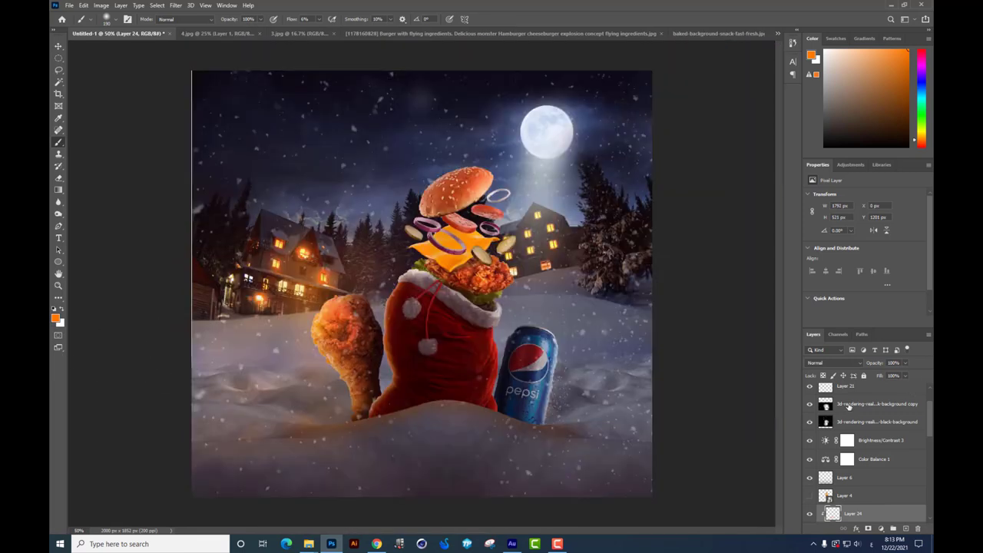
click(836, 364)
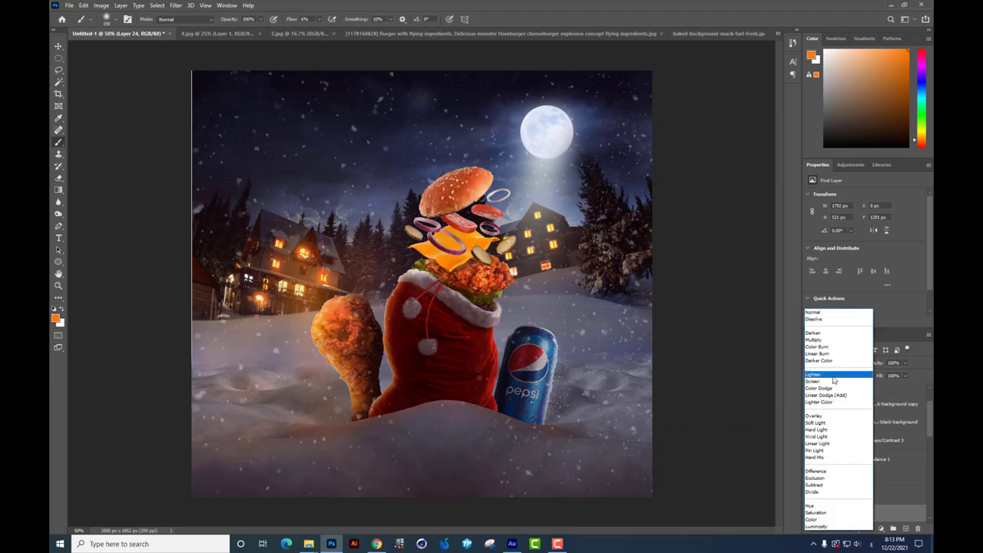
click(834, 381)
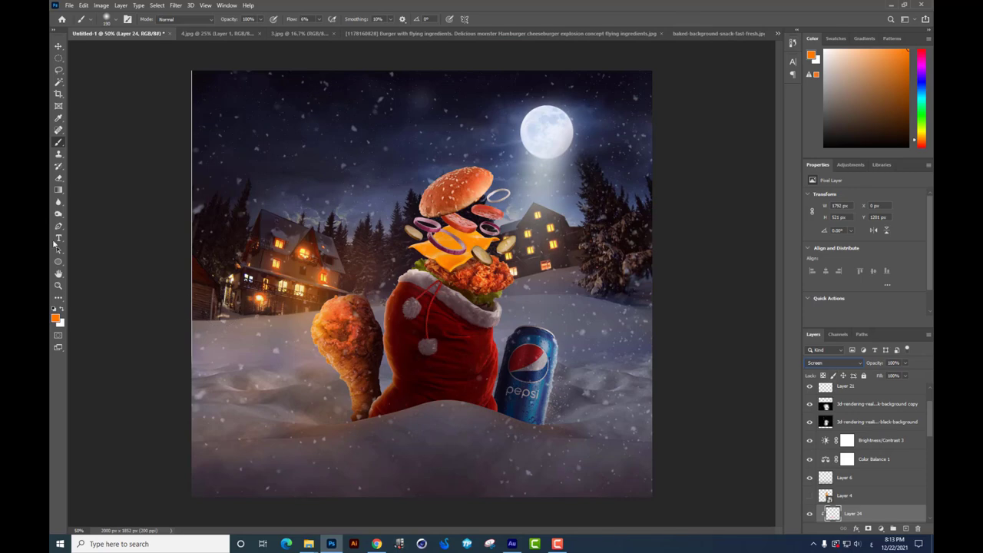
Select Brightness/Contrast 1 and add a new empty Layer 25 above it
click(58, 181)
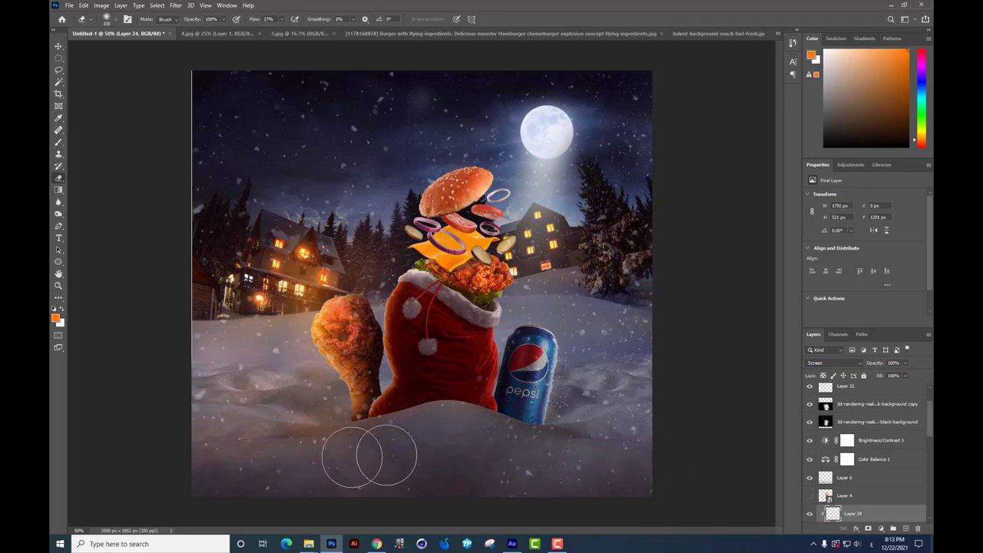
key(ctrl+plus)
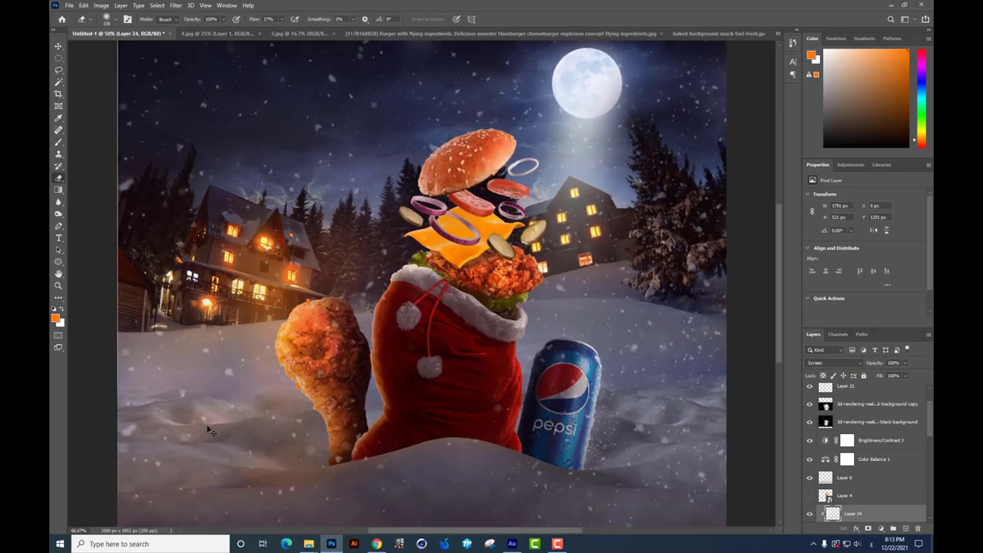
key(ctrl+minus)
key(ctrl+plus)
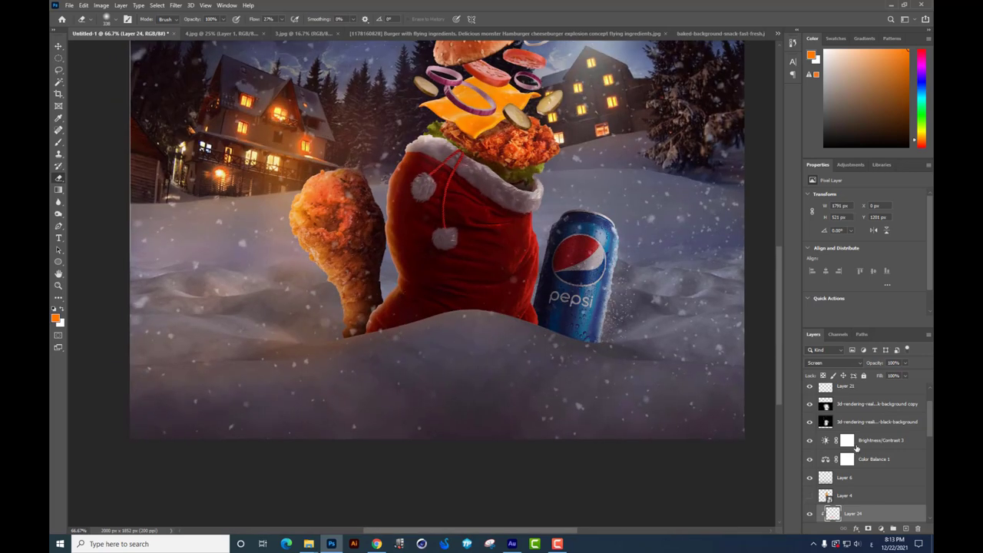
scroll(856, 448, down, 3)
scroll(856, 449, down, 2)
scroll(856, 451, down, 2)
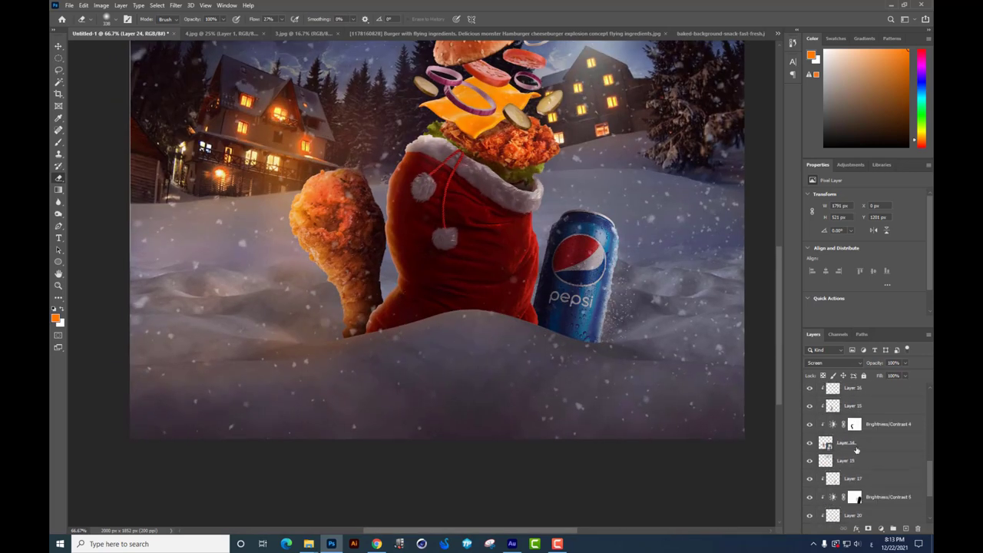
scroll(857, 455, down, 2)
click(871, 482)
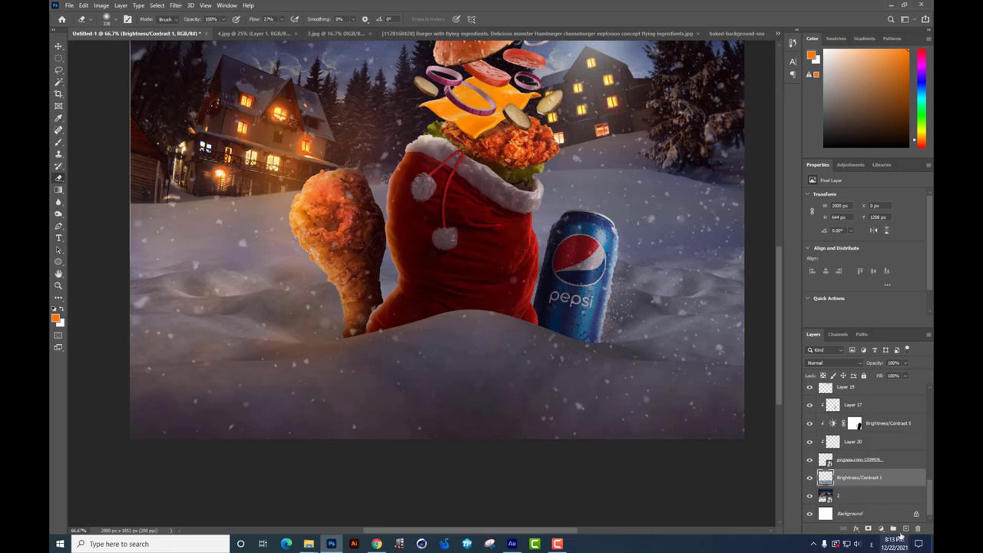
click(906, 528)
click(59, 142)
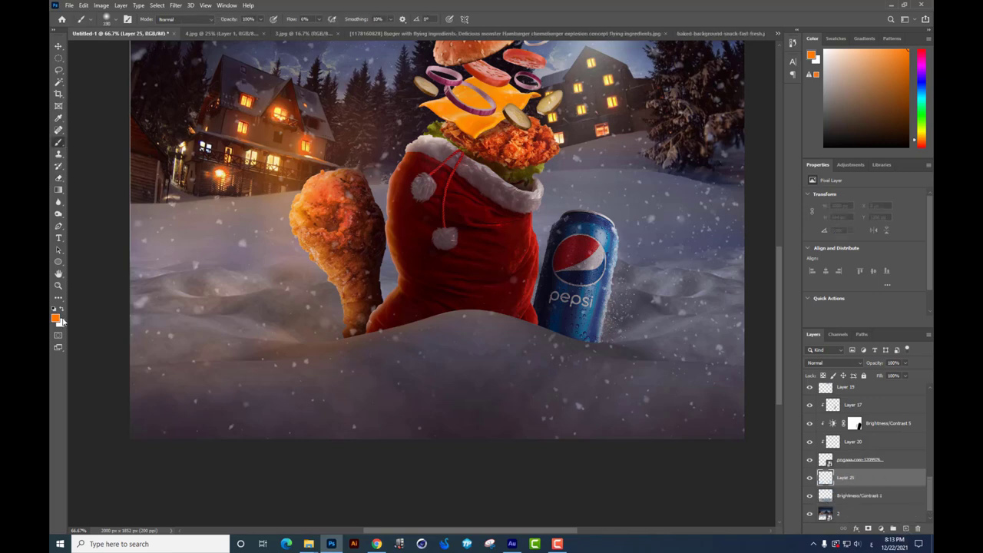
Paint a black shadow on the new layer and duplicate it to deepen it
click(55, 317)
click(614, 492)
key(Return)
mouse_move(413, 305)
mouse_down()
mouse_move(405, 330)
mouse_move(88, 373)
mouse_up()
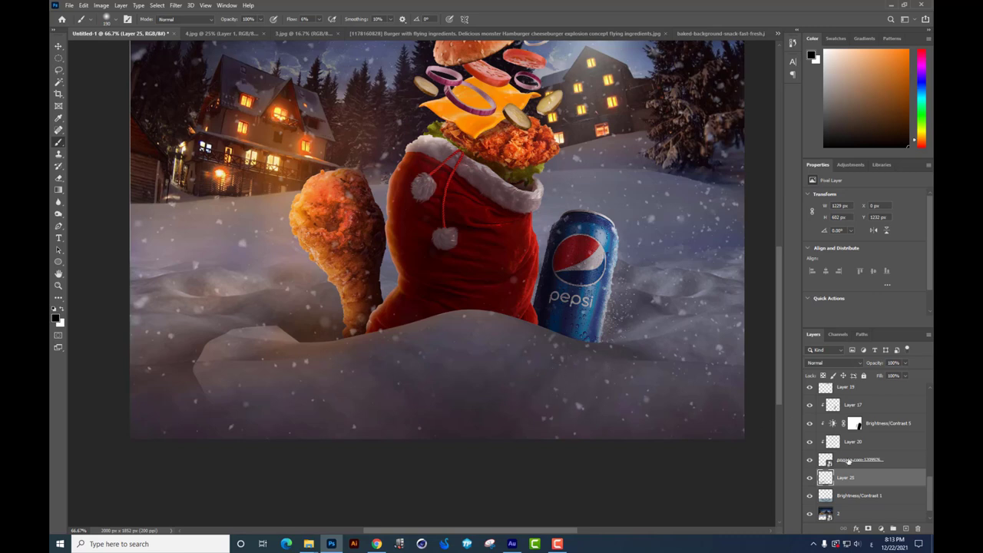
key(ctrl+j)
Place the shadow copy just above Layer 6 and position it beneath the chicken leg
key(v)
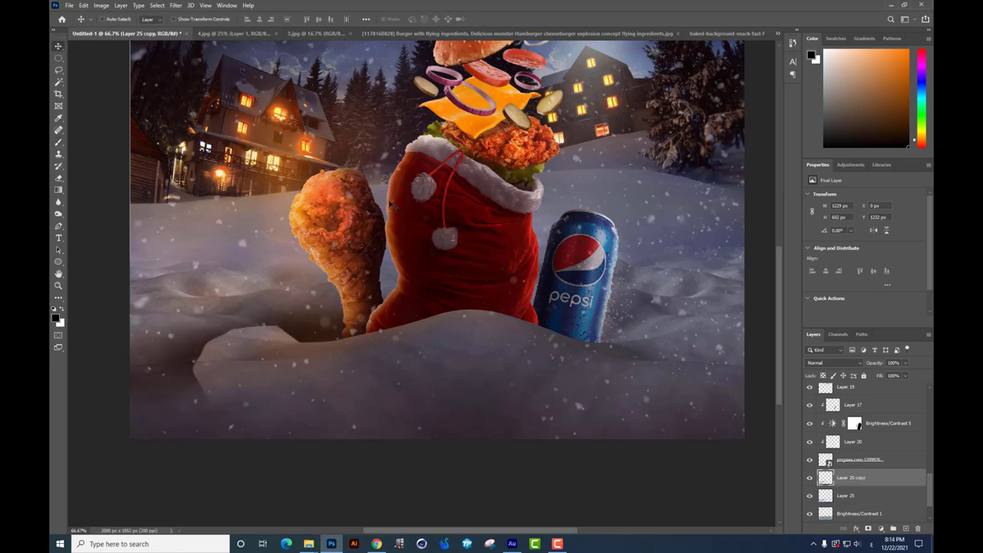
drag(862, 476, 858, 401)
key(ctrl+z)
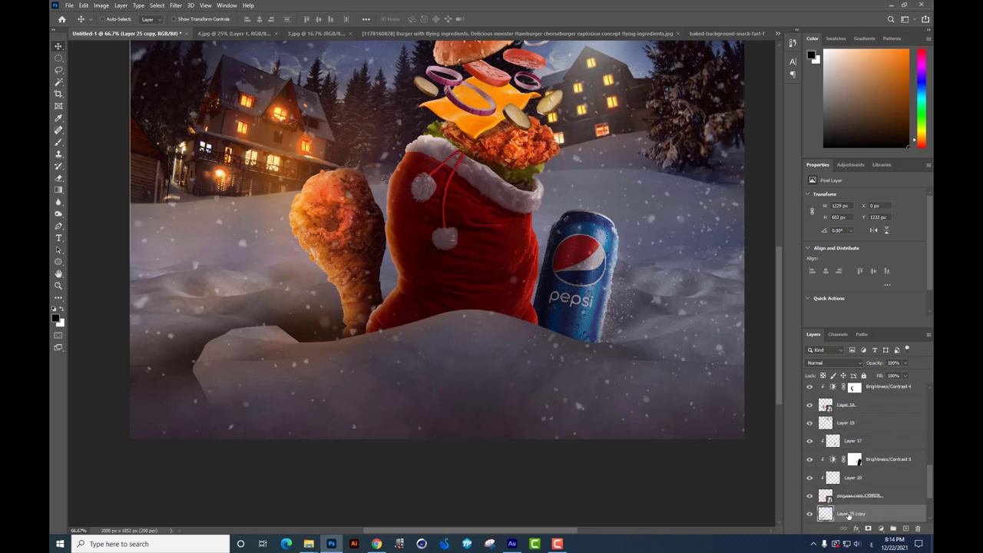
mouse_move(849, 516)
mouse_down()
mouse_move(777, 184)
mouse_move(835, 349)
mouse_move(865, 493)
mouse_up()
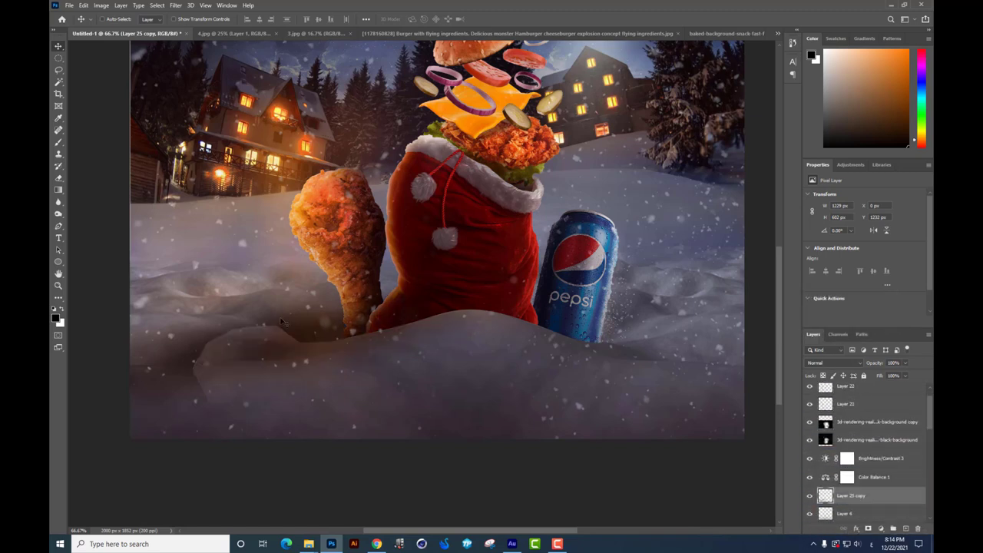
drag(286, 296, 119, 248)
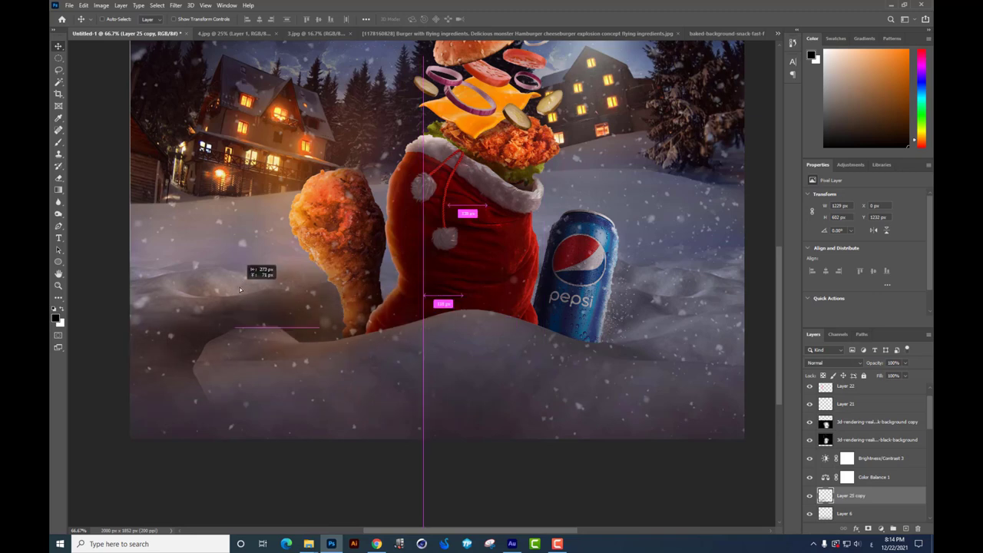
Shift Layer 6 on the canvas, then select Layer 2 to erase parts of the snow mound
click(58, 178)
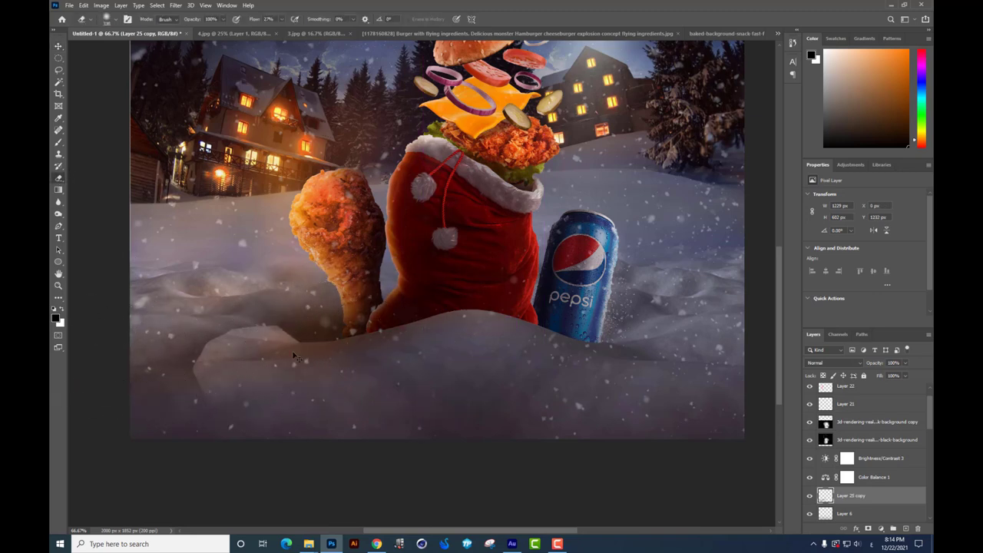
click(60, 47)
right_click(454, 326)
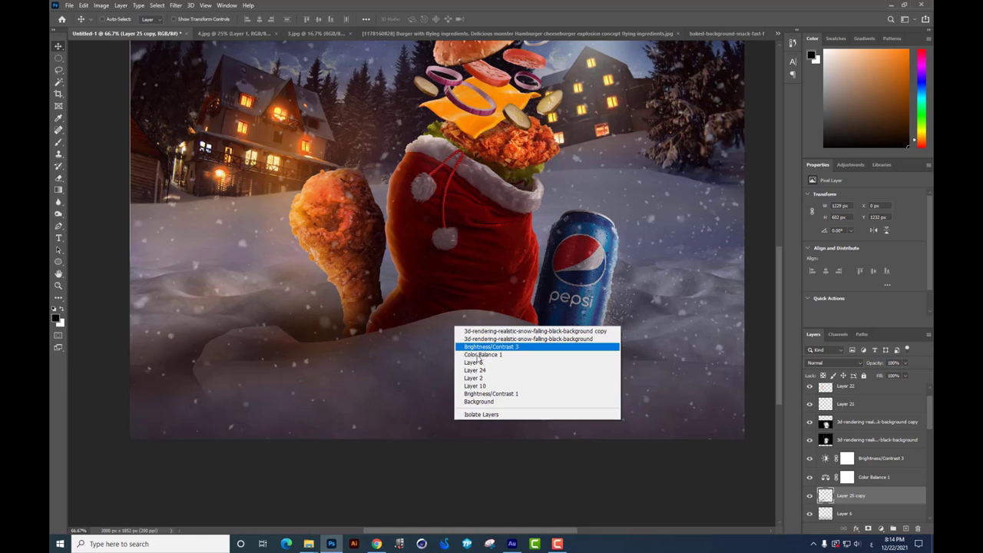
click(476, 358)
mouse_move(477, 357)
mouse_down()
mouse_move(483, 363)
mouse_move(351, 329)
mouse_move(248, 318)
mouse_move(269, 318)
mouse_move(184, 348)
mouse_move(294, 304)
mouse_up()
right_click(479, 333)
click(491, 376)
click(58, 177)
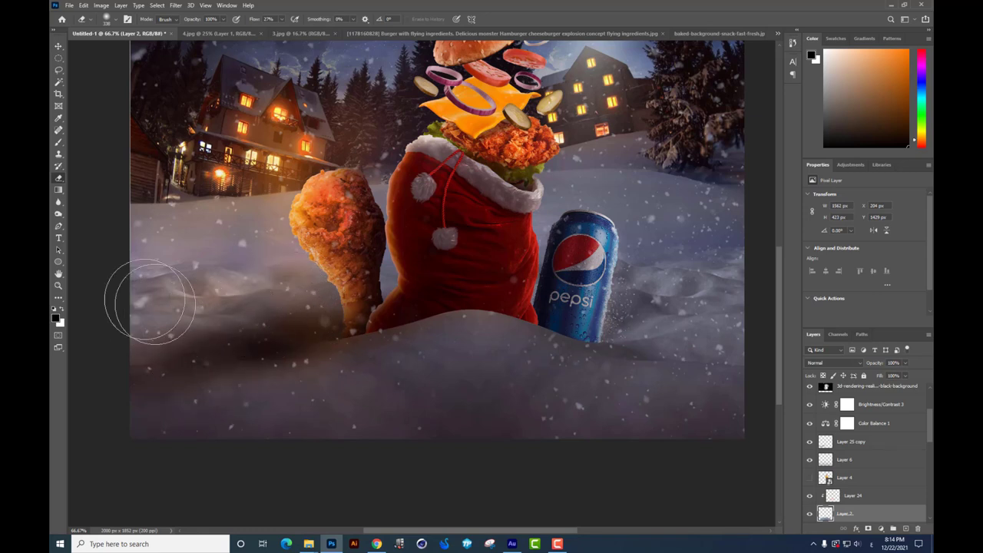
Select the Layer 25 copy shadow, lower it to 30% opacity and slide it under the food
key(v)
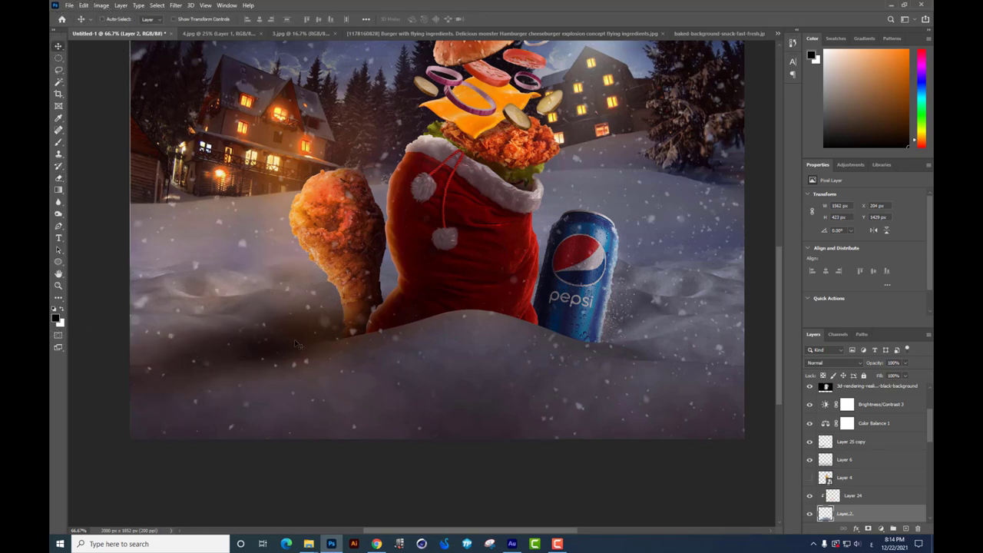
right_click(297, 343)
click(303, 345)
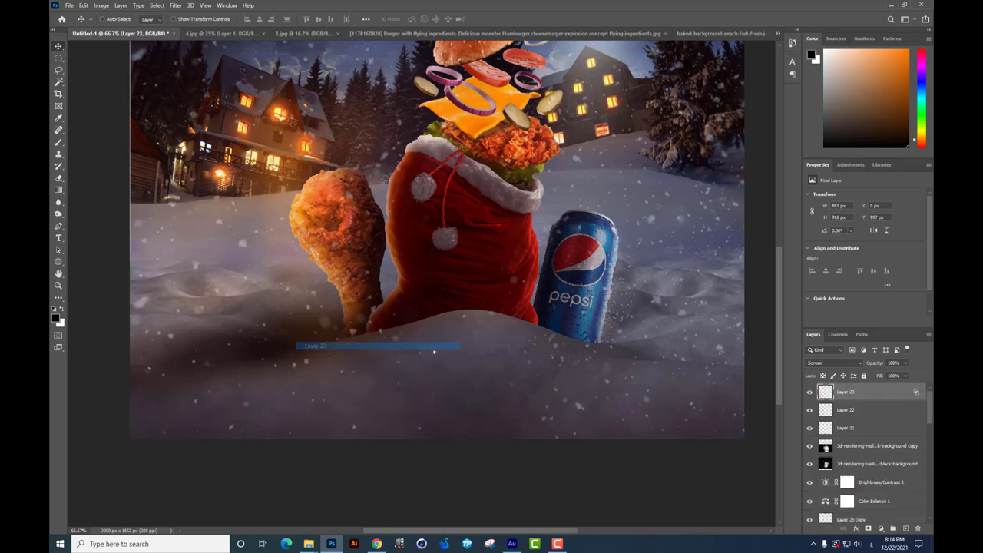
right_click(288, 352)
click(299, 388)
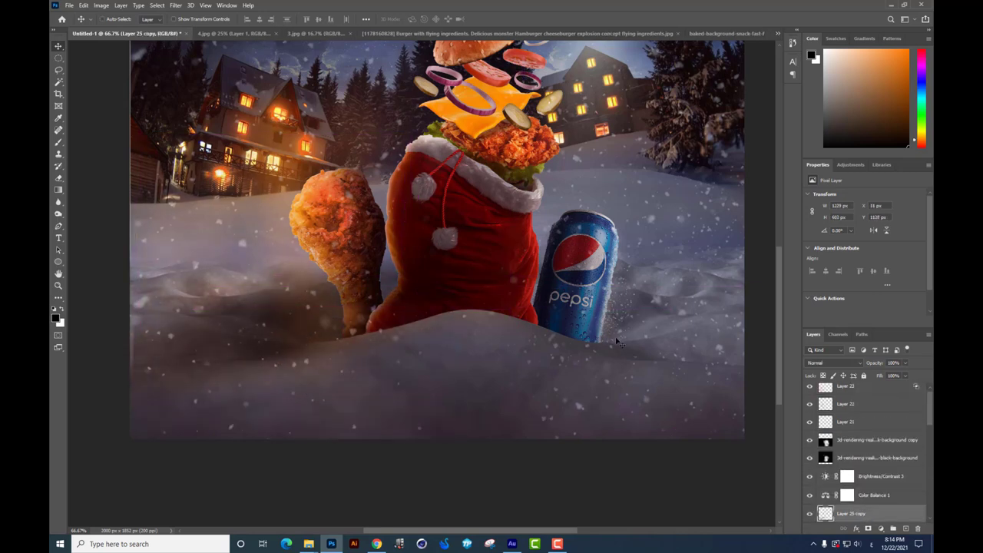
drag(617, 341, 615, 337)
drag(887, 375, 877, 376)
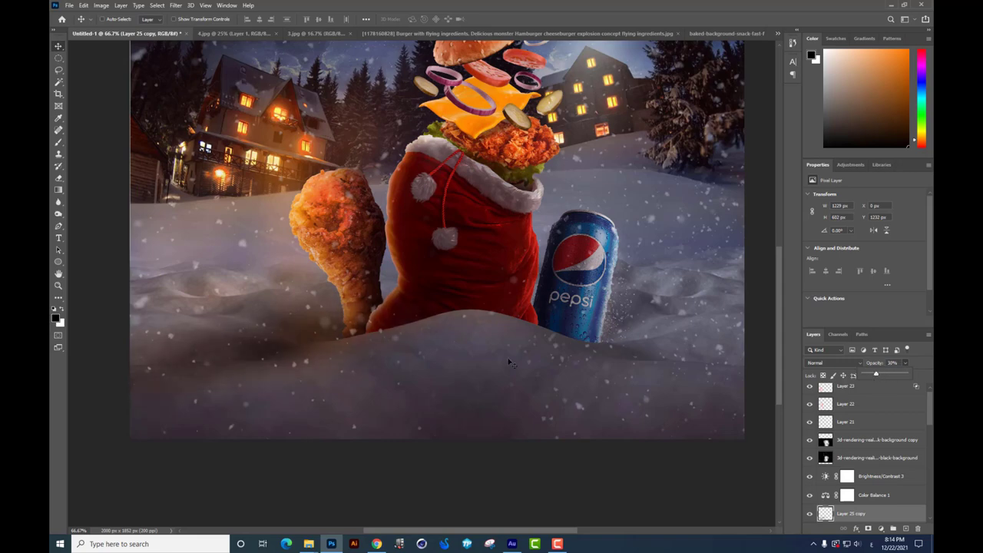
drag(441, 317, 504, 335)
key(e)
key(ctrl+minus)
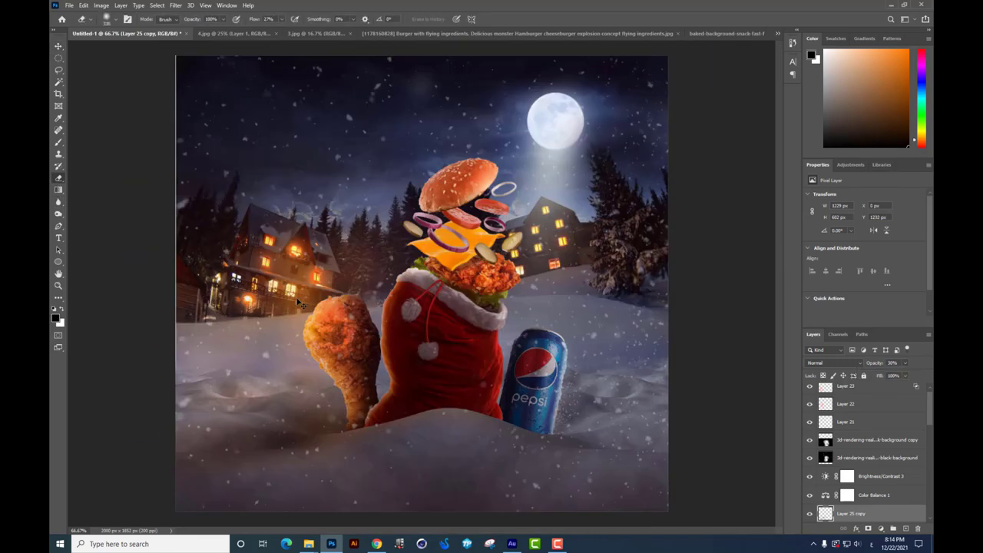
scroll(901, 523, down, 3)
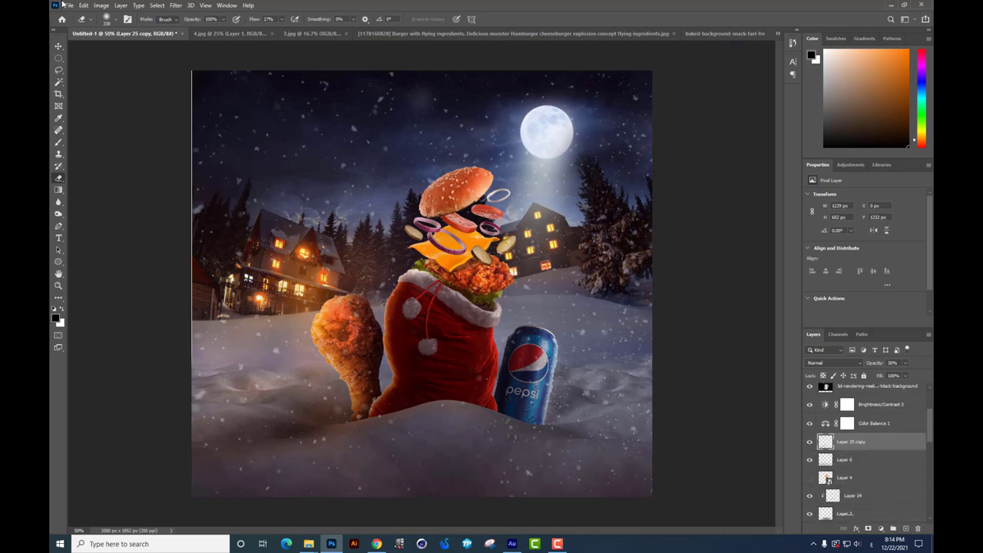
Pick Layer 6 from the canvas and nudge it slightly
click(57, 46)
right_click(295, 420)
click(323, 465)
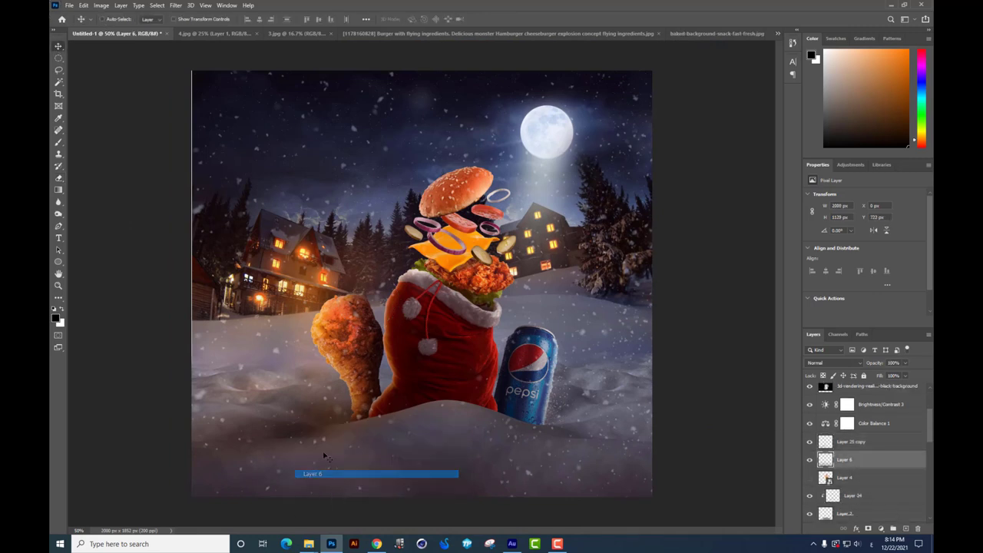
mouse_move(328, 457)
mouse_down()
mouse_move(338, 415)
mouse_move(328, 457)
mouse_up()
scroll(906, 484, down, 3)
scroll(912, 490, down, 3)
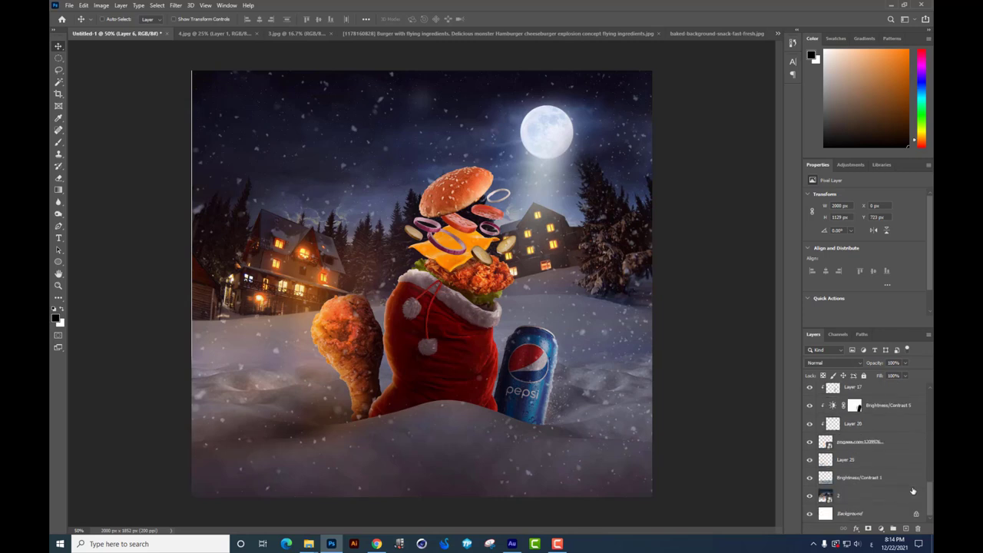
Stretch the Layer 25 snow drift out to the canvas edge, about 2013 × 644 px
click(861, 460)
key(ctrl+t)
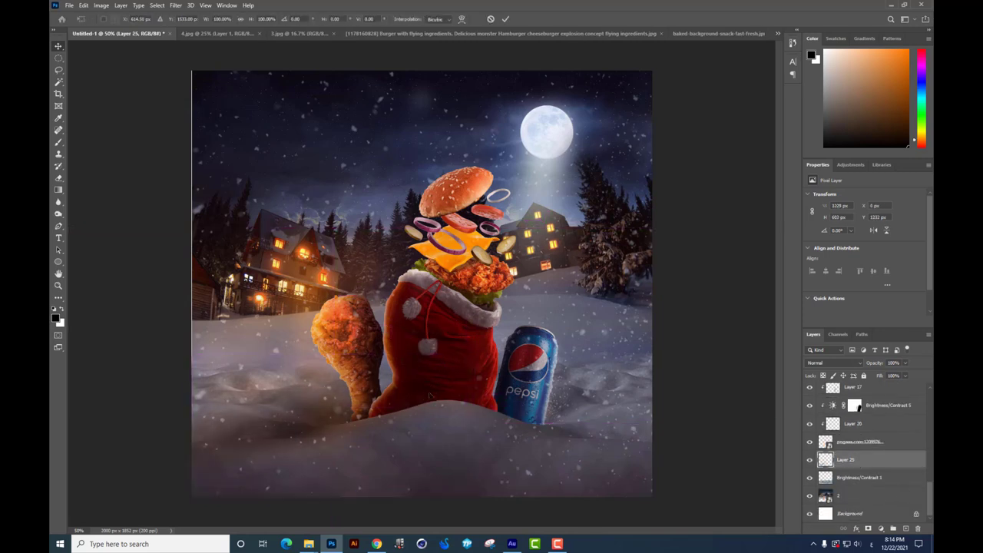
drag(474, 423, 661, 401)
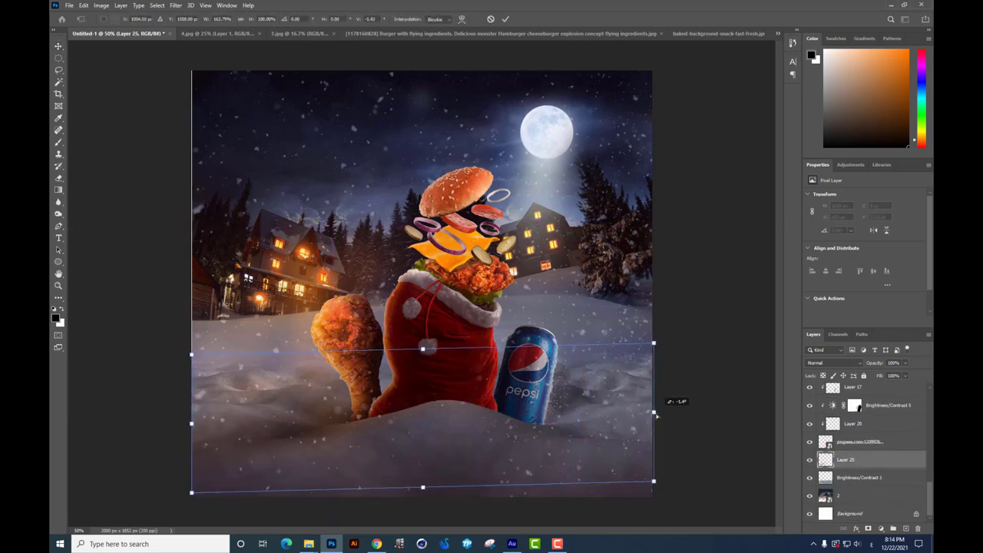
key(Return)
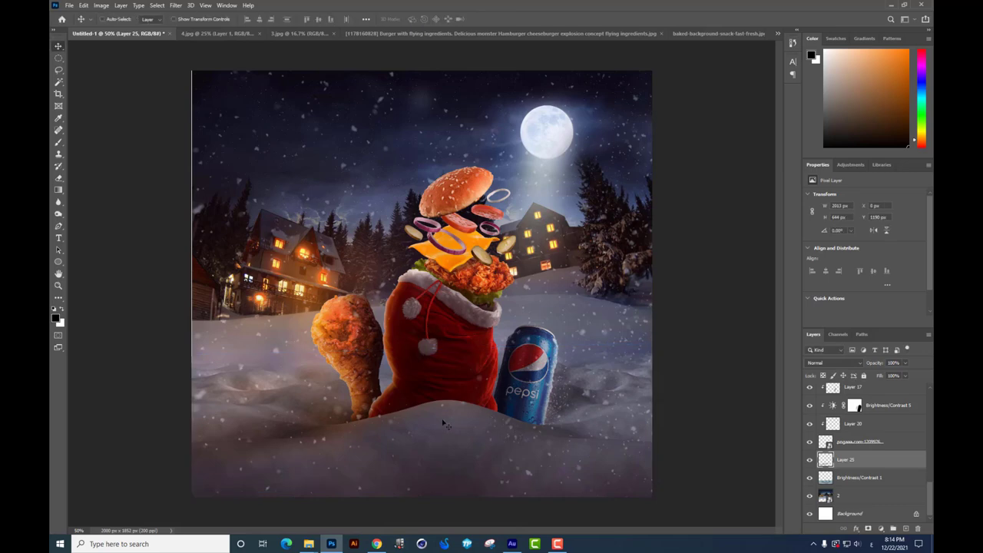
Select Layer 2, nudge the snow edge, and switch to the source images folder
scroll(470, 431, up, 1)
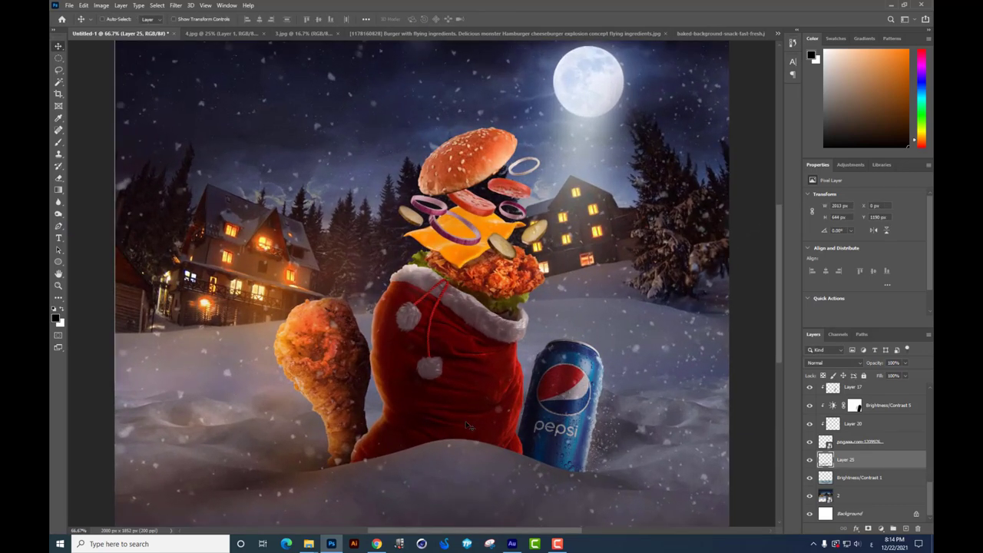
scroll(460, 307, down, 5)
scroll(461, 309, up, 1)
scroll(461, 309, up, 1)
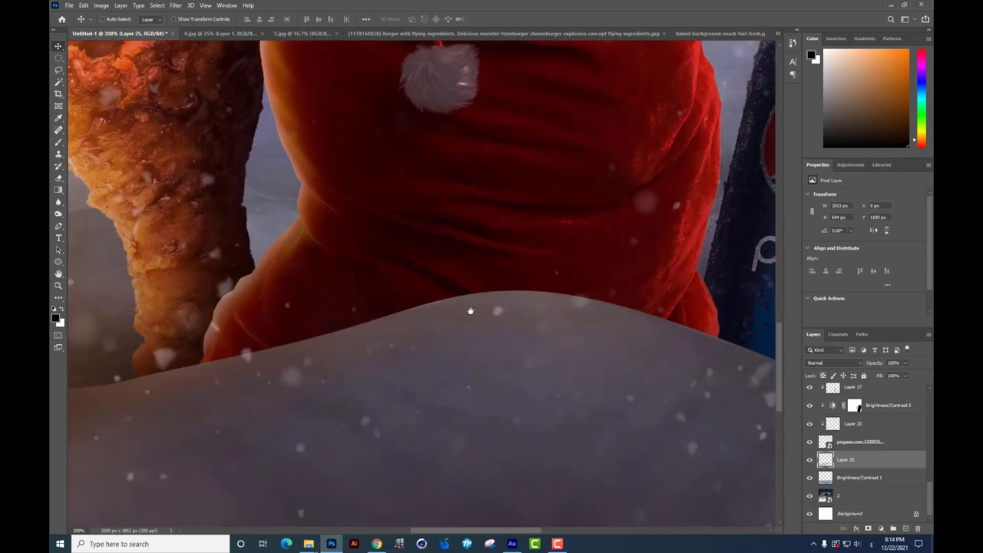
right_click(469, 311)
click(488, 350)
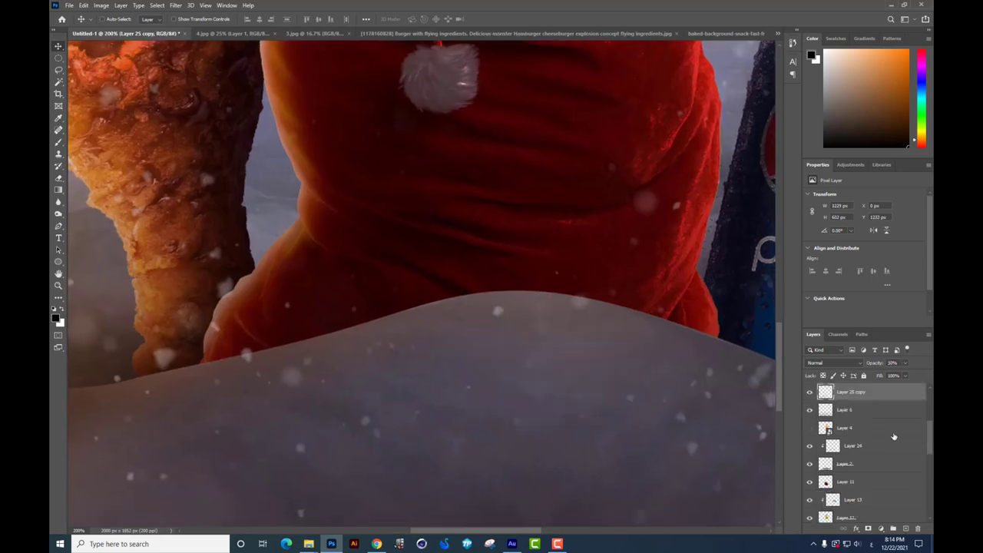
click(860, 467)
drag(533, 373, 516, 349)
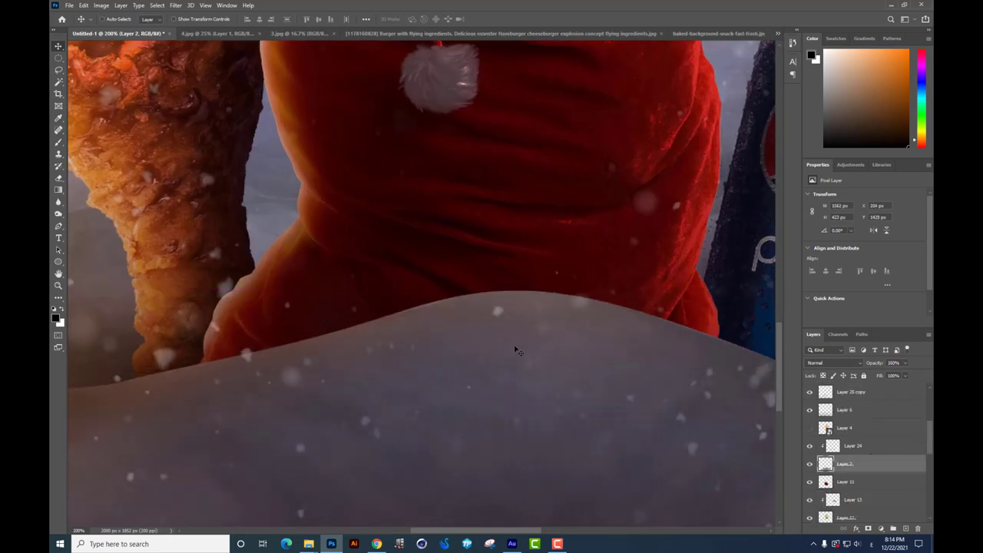
scroll(461, 342, down, 1)
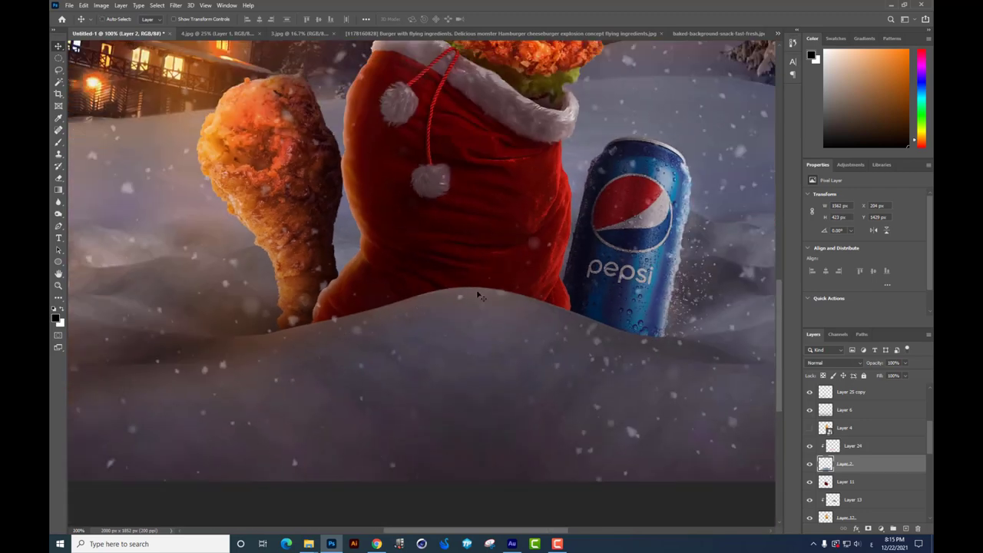
key(alt+Tab)
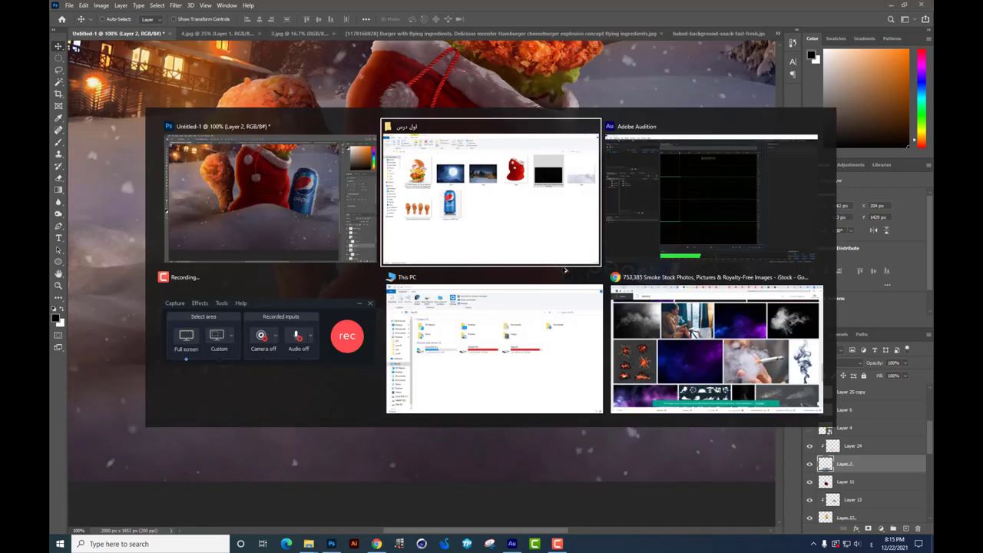
Bring in the Pepsi can PNG, rotate and shrink it, and lay it beside the chicken
mouse_move(325, 292)
mouse_down()
mouse_move(330, 547)
mouse_move(439, 278)
mouse_up()
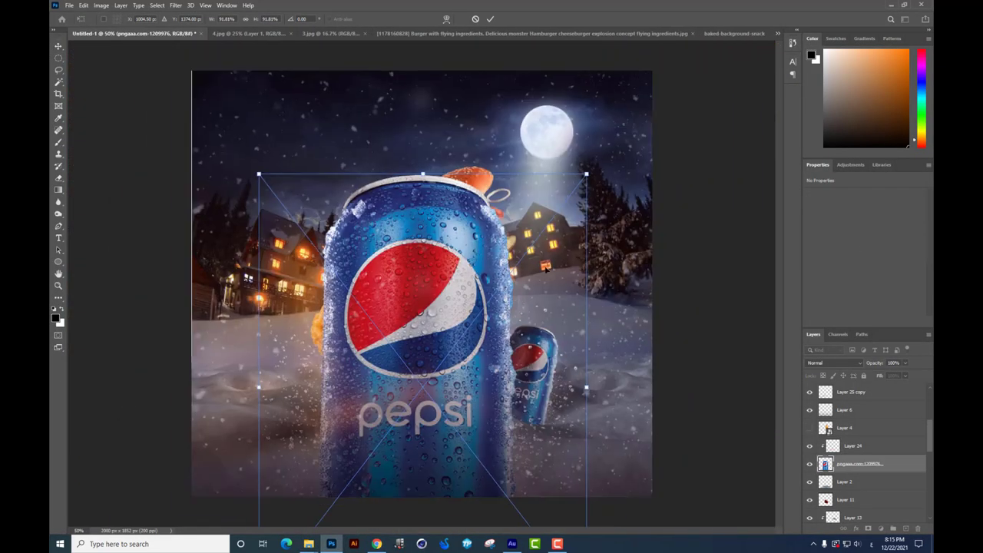
drag(545, 266, 742, 341)
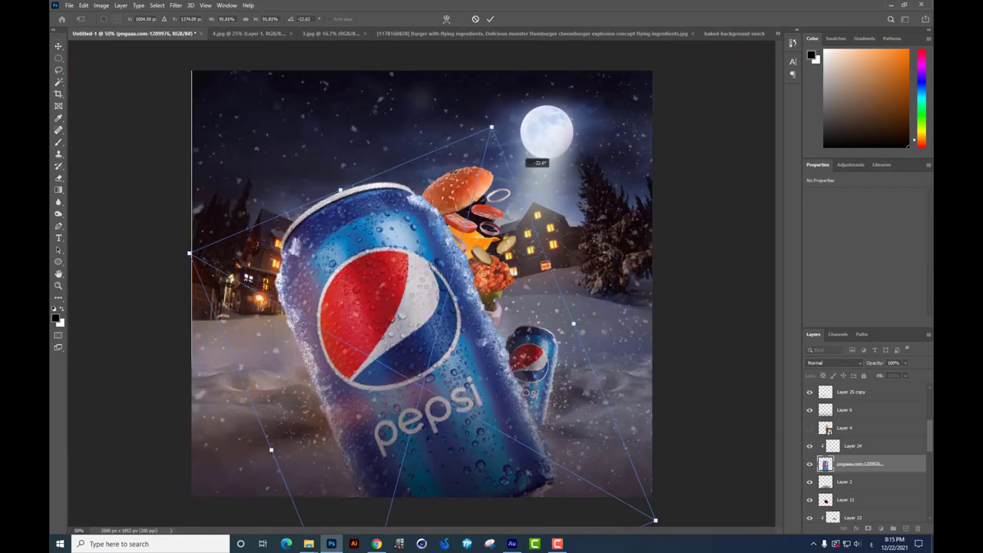
mouse_move(688, 368)
mouse_down()
mouse_move(568, 317)
mouse_move(476, 361)
mouse_up()
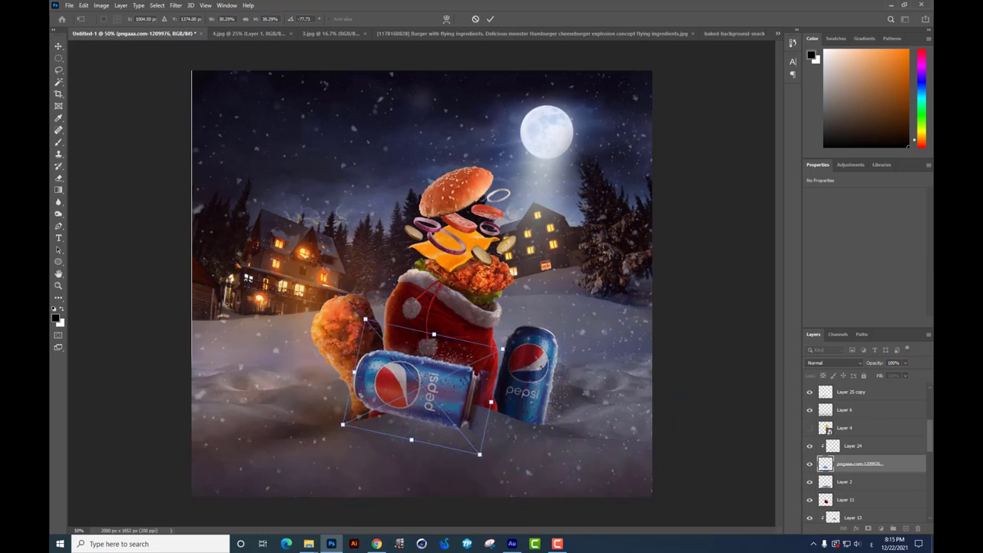
mouse_move(430, 384)
mouse_down()
mouse_move(466, 396)
mouse_move(468, 384)
mouse_up()
key(Return)
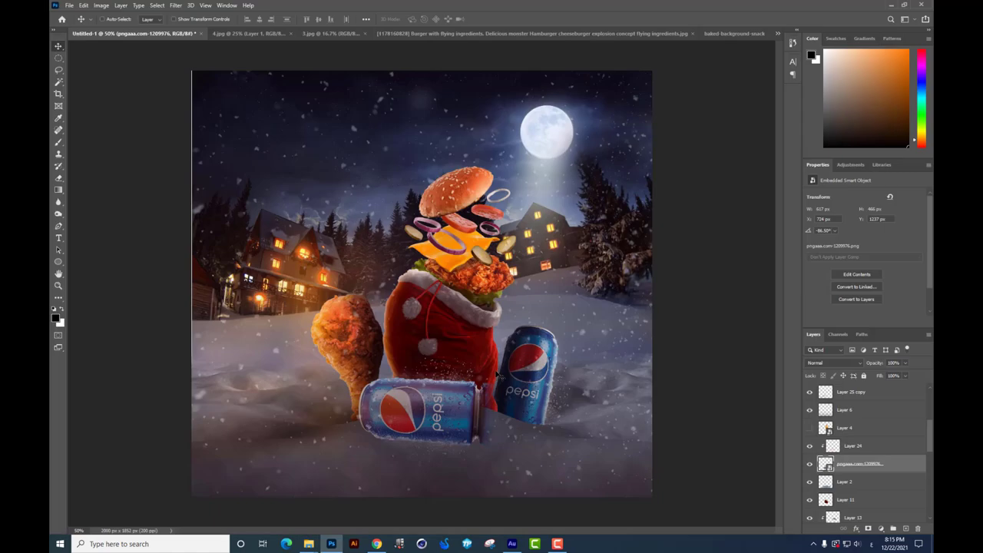
drag(466, 382, 498, 375)
Rasterize the lying can, erase its lower part with a soft eraser, and sink it into the snow
scroll(497, 375, up, 2)
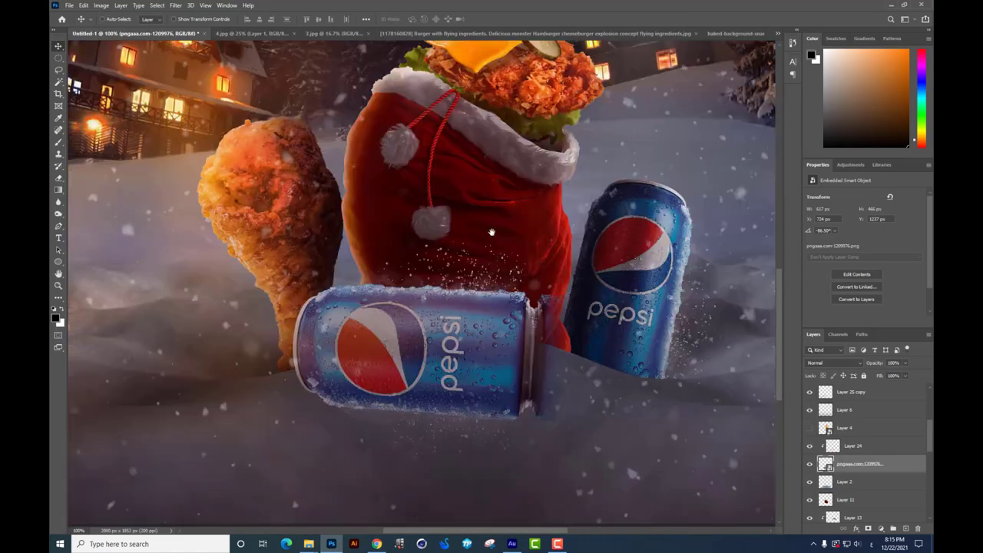
key(e)
click(461, 369)
key(Return)
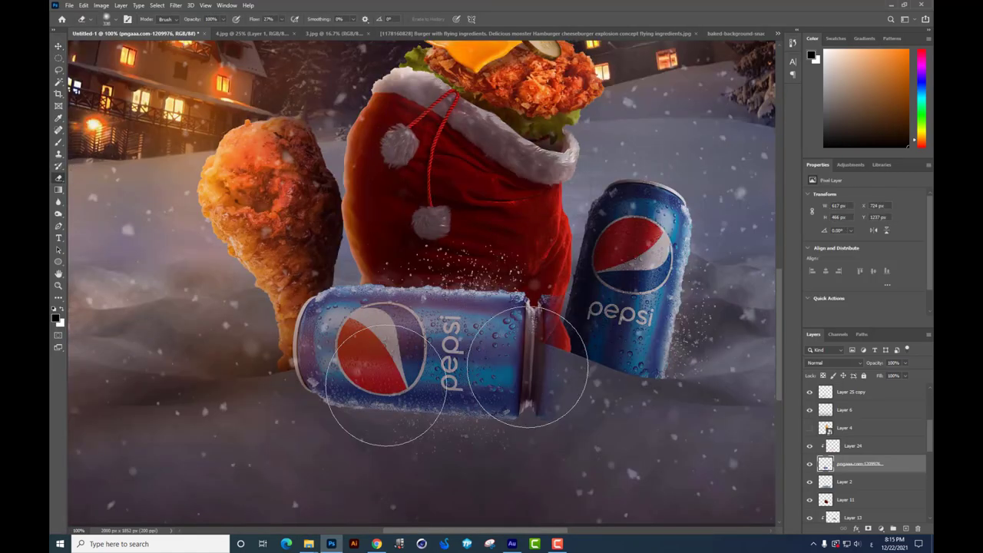
drag(330, 407, 583, 407)
right_click(660, 374)
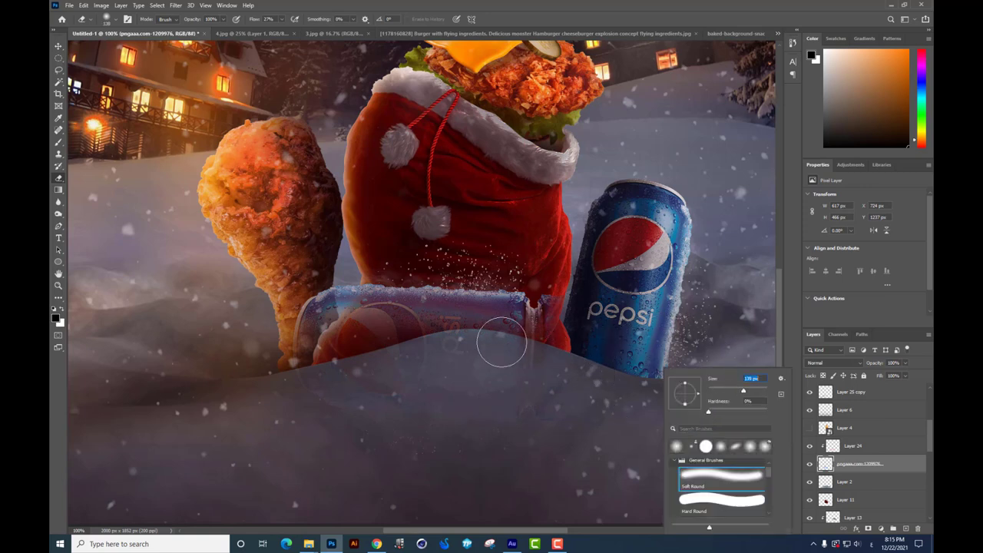
mouse_move(373, 358)
mouse_down()
mouse_move(552, 350)
mouse_move(460, 318)
mouse_move(386, 333)
mouse_move(314, 323)
mouse_move(304, 286)
mouse_move(438, 328)
mouse_move(548, 296)
mouse_up()
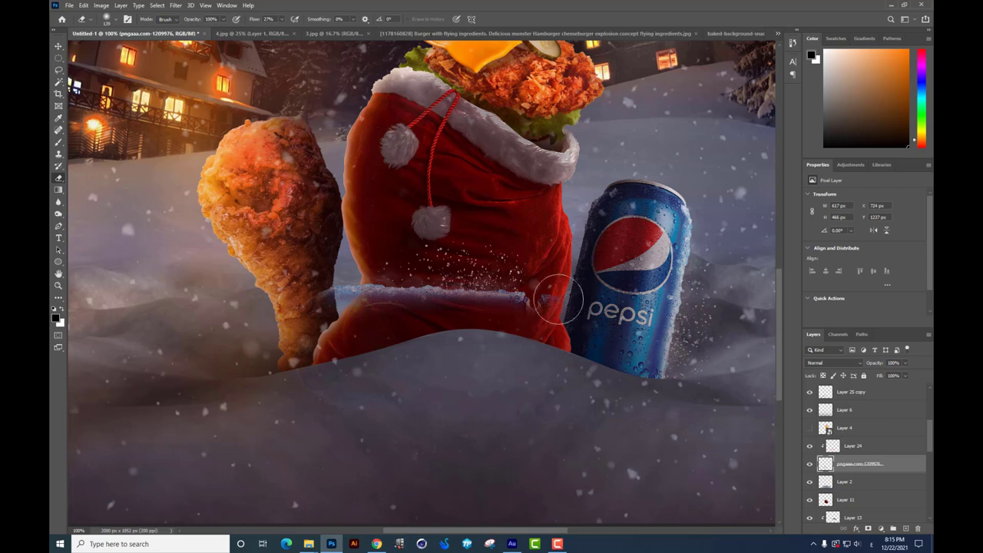
click(59, 46)
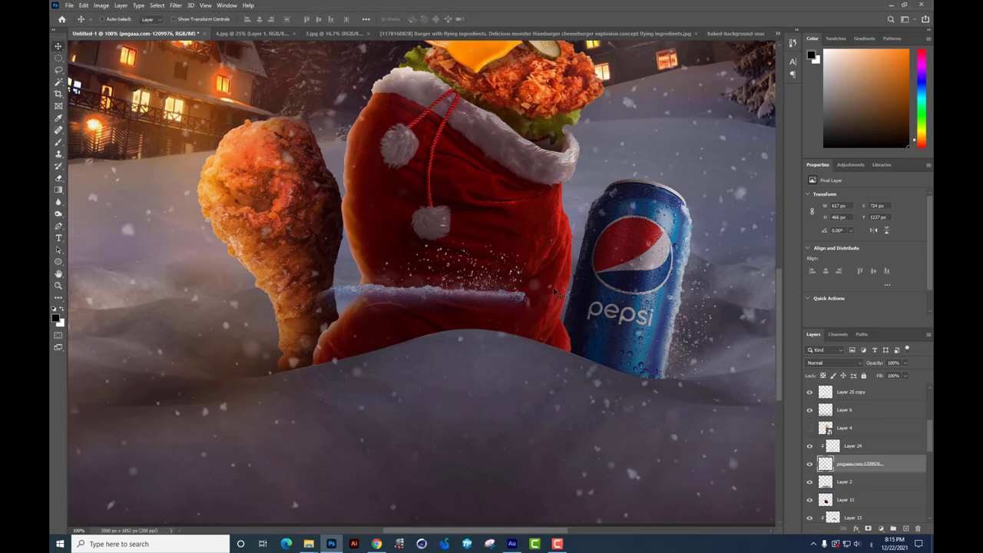
drag(312, 223, 338, 268)
click(59, 178)
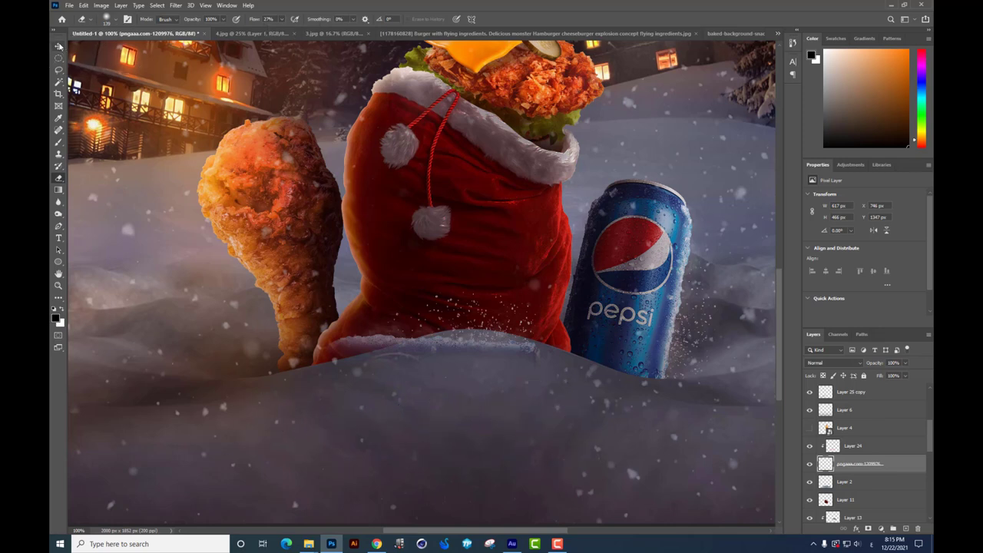
Warp the can strip to follow the snow line at the sack bottom
click(58, 46)
drag(511, 257, 490, 291)
key(ctrl+t)
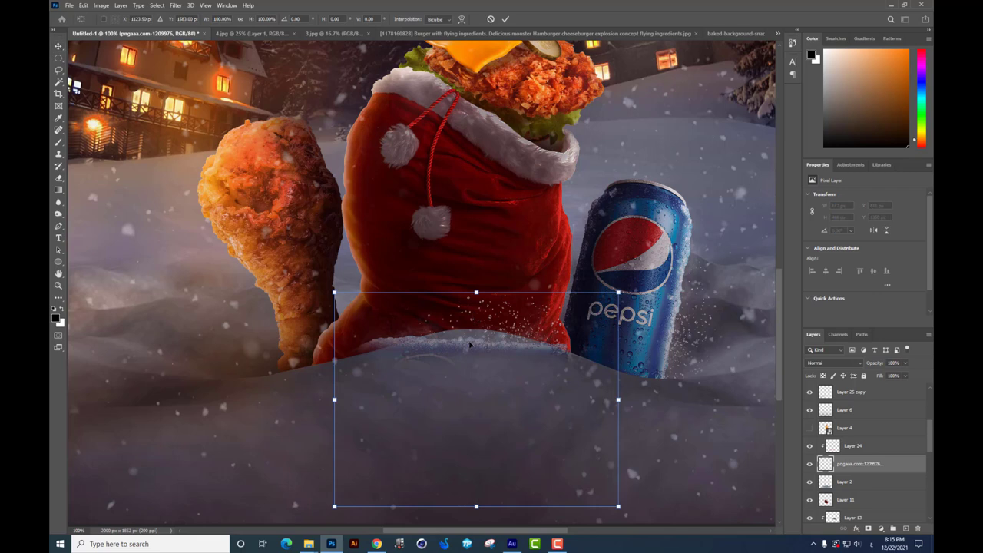
right_click(470, 342)
click(492, 407)
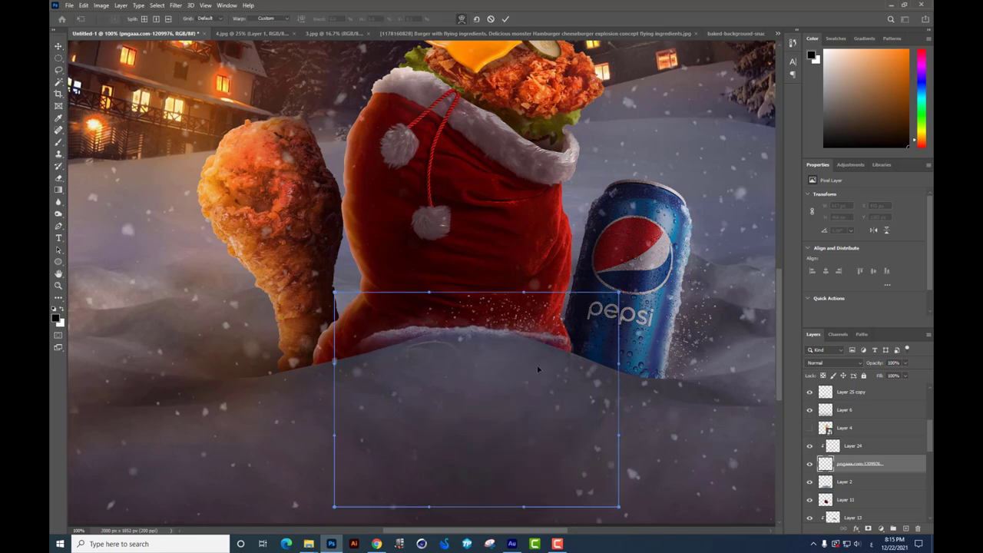
drag(611, 353, 612, 358)
drag(352, 336, 347, 352)
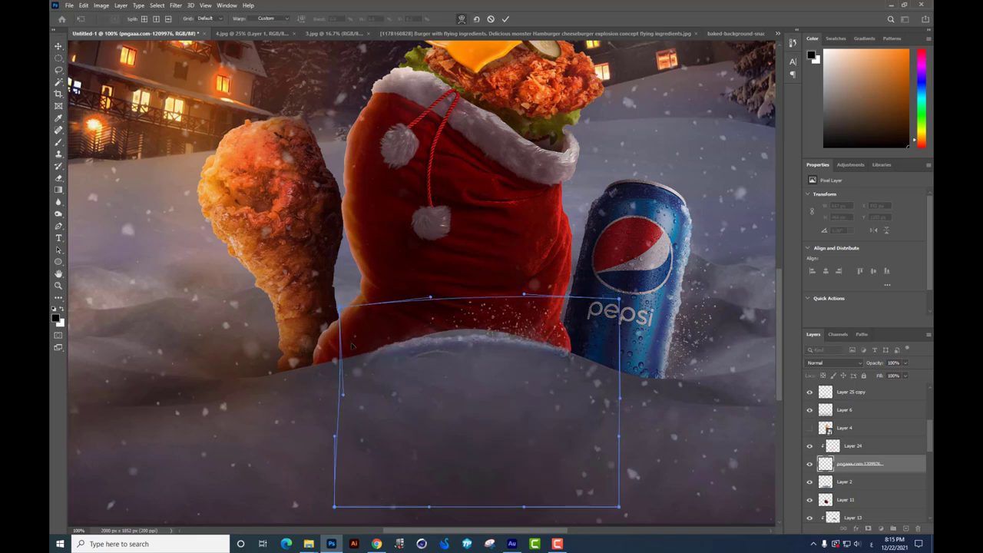
drag(493, 345, 522, 347)
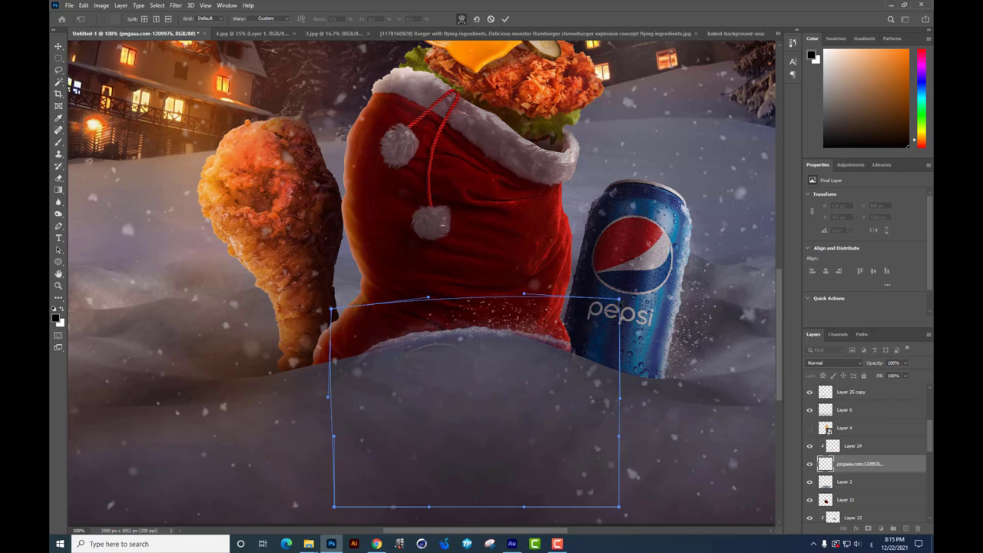
key(Return)
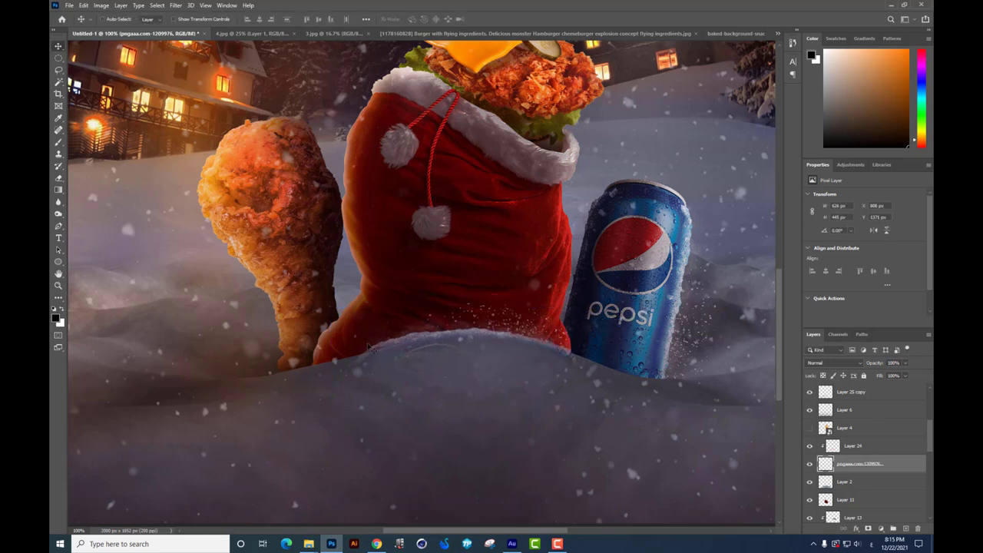
Duplicate the warped strip and adjust the height of both strips together
key(ctrl+j)
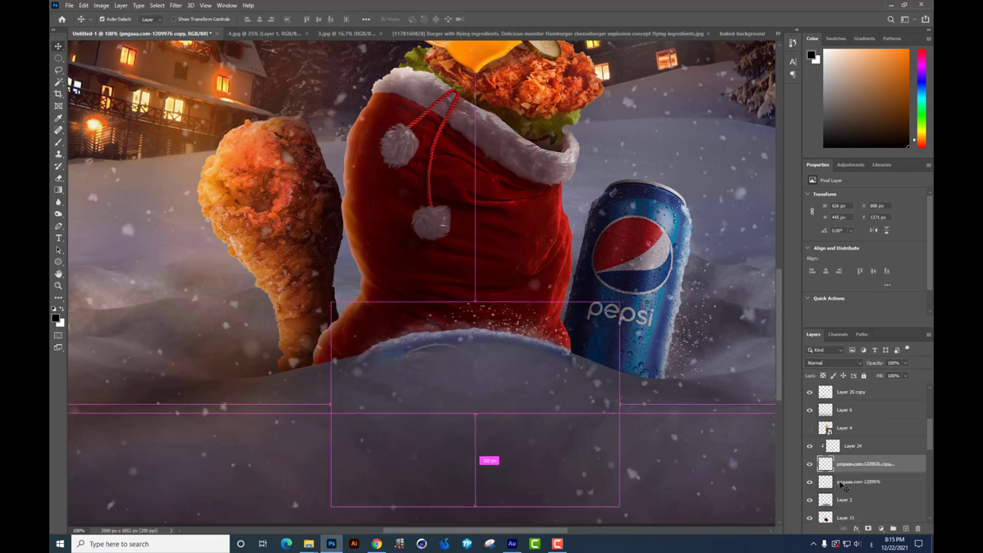
ctrl+click(858, 481)
key(ctrl+t)
drag(475, 301, 475, 290)
key(Return)
Move the snow layers above Layer 24, toggle the copy's clipping mask and delete the original layer
ctrl+click(850, 450)
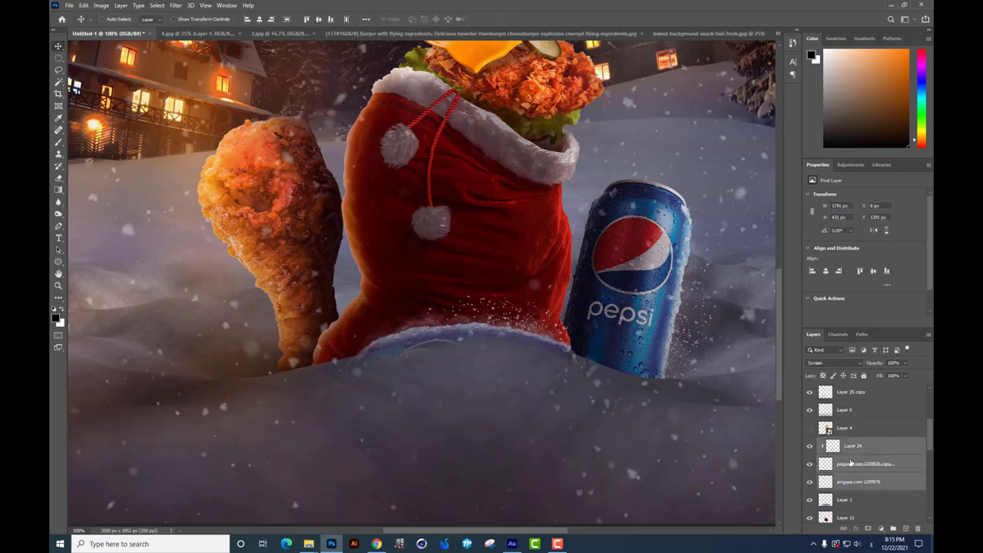
click(852, 459)
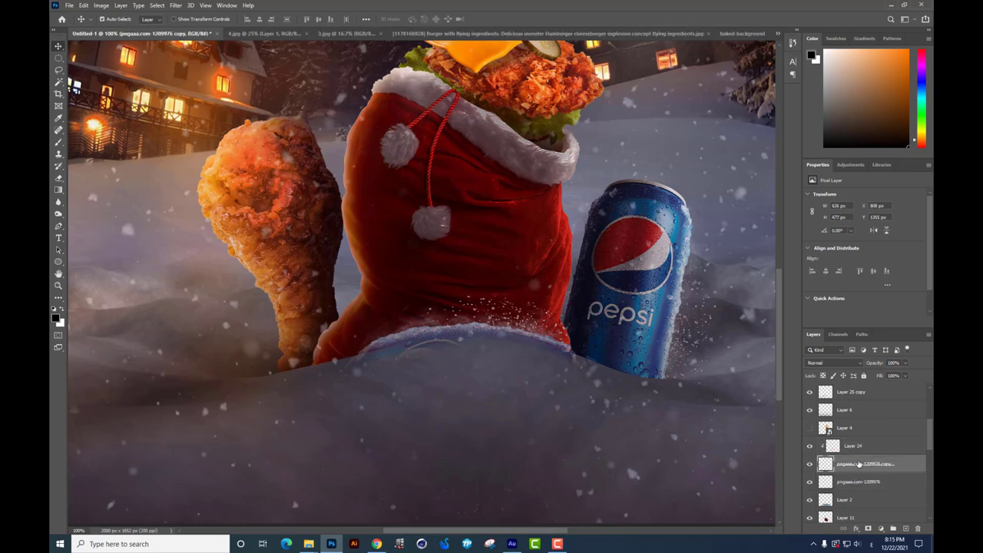
key(ctrl+alt+g)
shift+click(854, 480)
drag(855, 475, 860, 457)
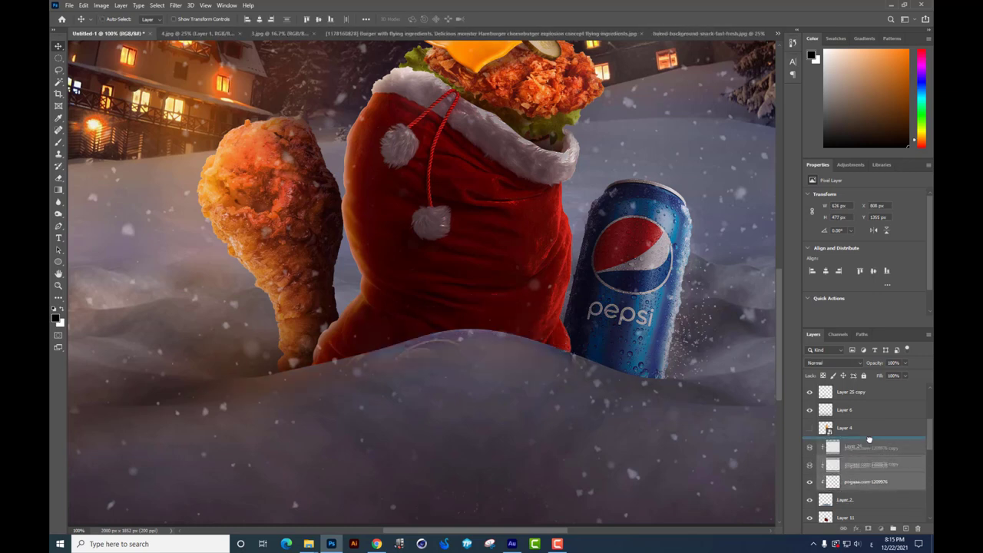
click(859, 451)
key(ctrl+alt+g)
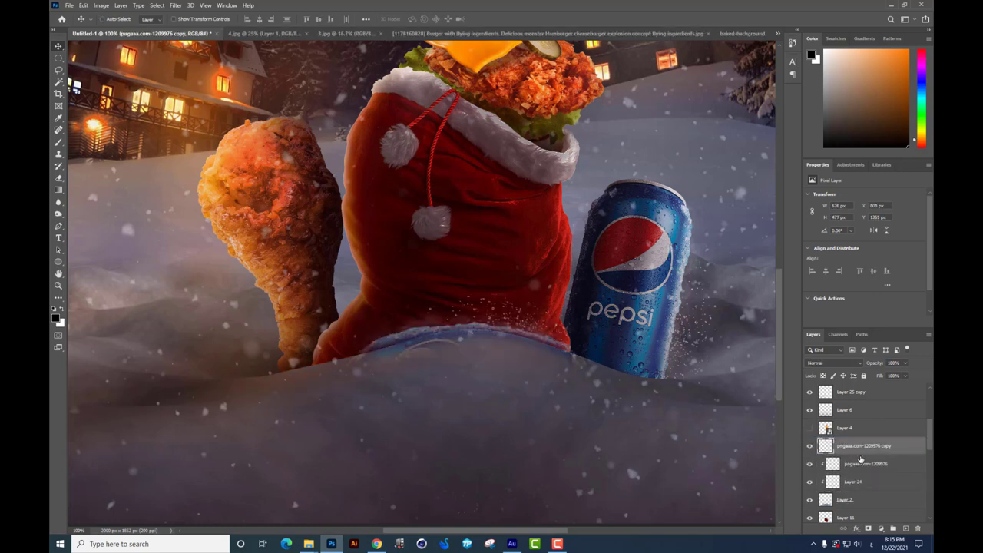
key(ctrl+alt+g)
key(ctrl+alt+g)
drag(856, 464, 917, 528)
drag(546, 316, 549, 371)
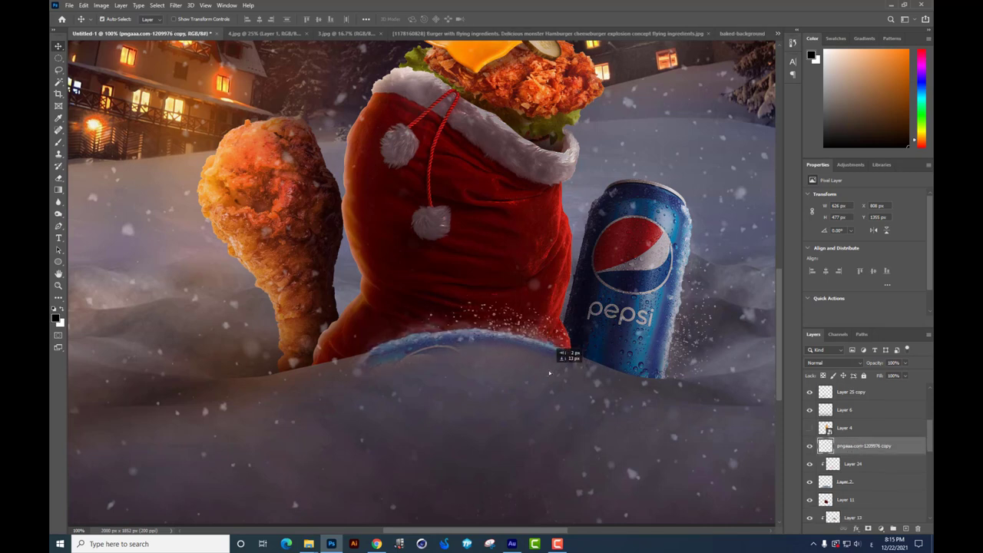
Erase the faint arc under the sack's snow rim with a smaller eraser
click(59, 178)
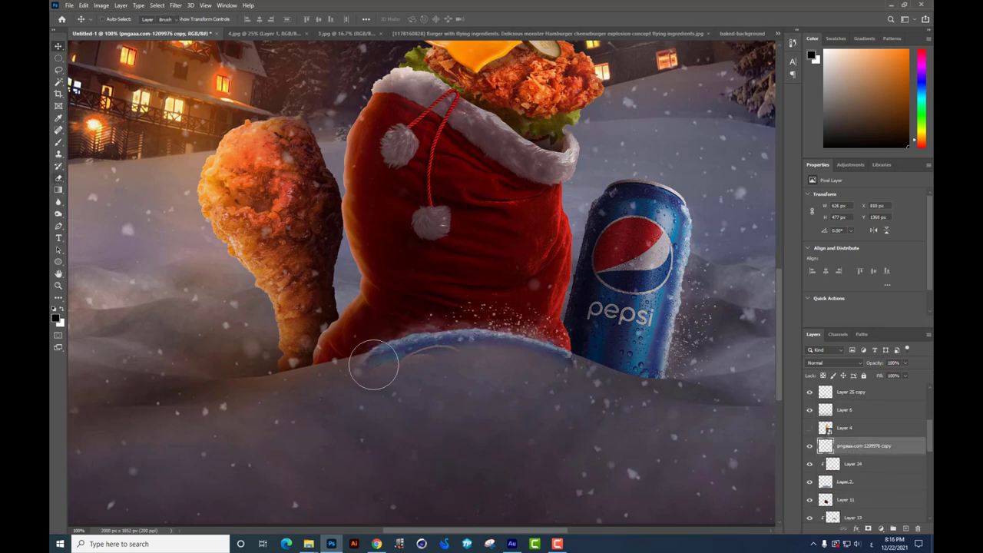
right_click(492, 382)
drag(584, 394, 562, 394)
click(426, 360)
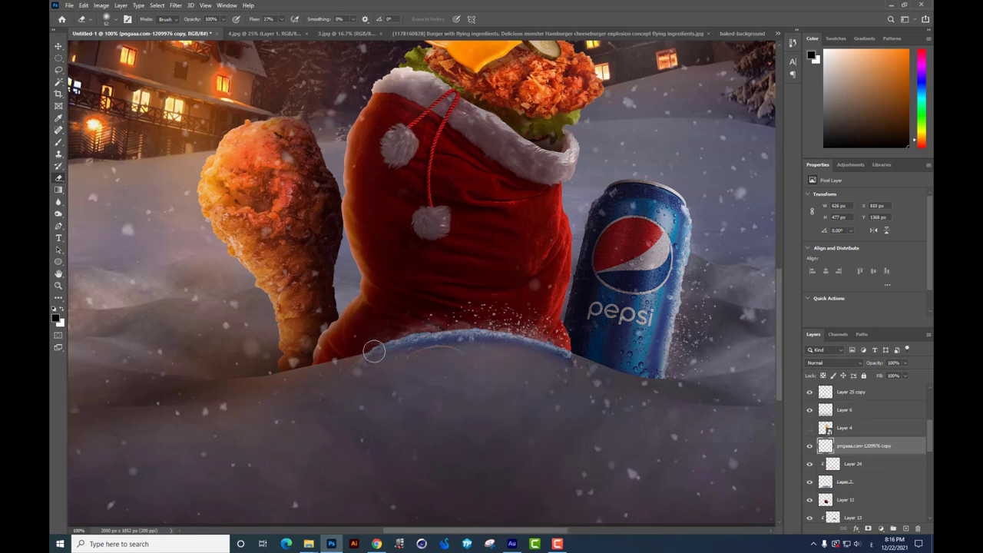
mouse_move(374, 351)
mouse_down()
mouse_move(453, 346)
mouse_move(586, 363)
mouse_up()
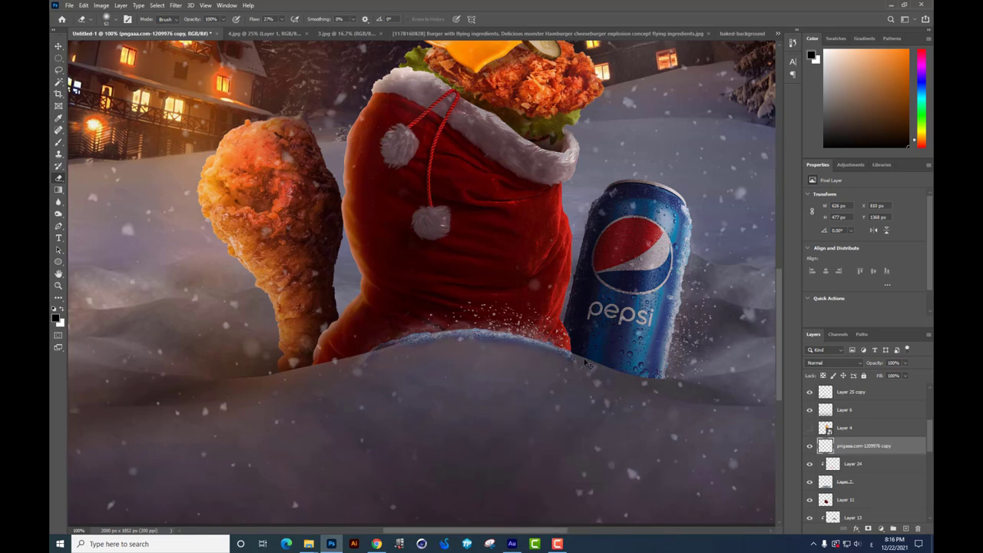
Enlarge the snow to about 120% and warp it down around the sack bottom
key(ctrl+t)
drag(624, 309, 645, 293)
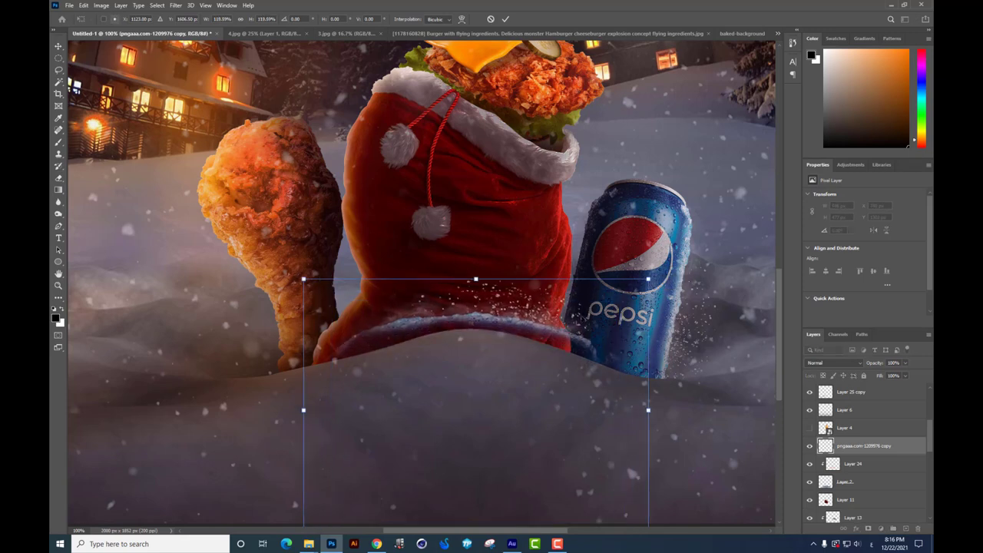
right_click(543, 306)
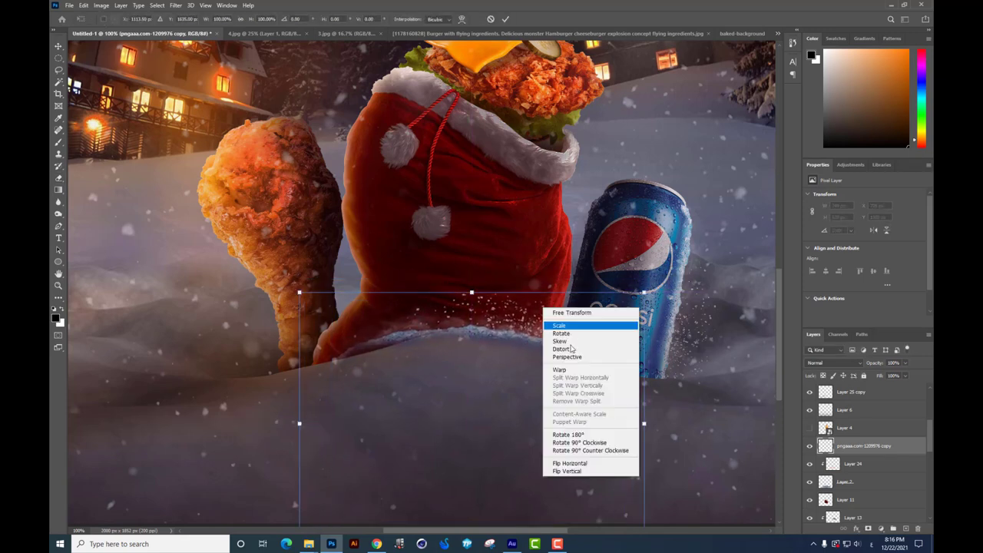
click(568, 372)
mouse_move(499, 300)
mouse_down()
mouse_move(504, 287)
mouse_move(382, 342)
mouse_up()
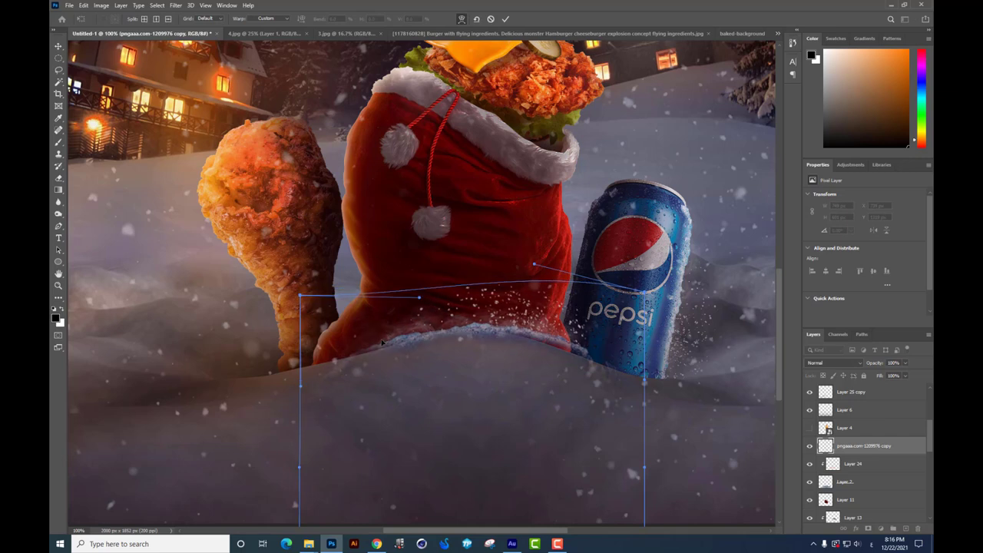
drag(598, 347, 599, 350)
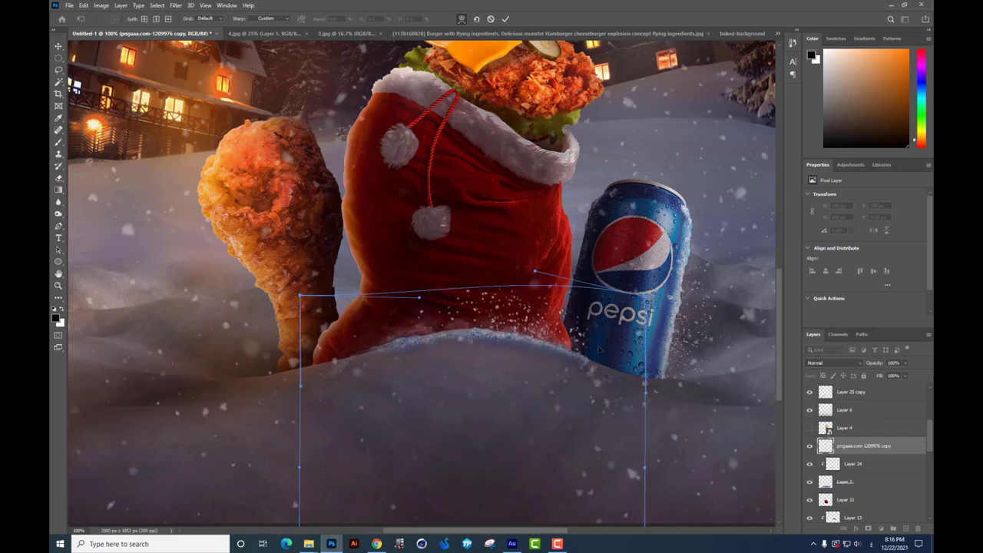
key(Return)
Desaturate the snow strip with Hue/Saturation set to Saturation -72
key(e)
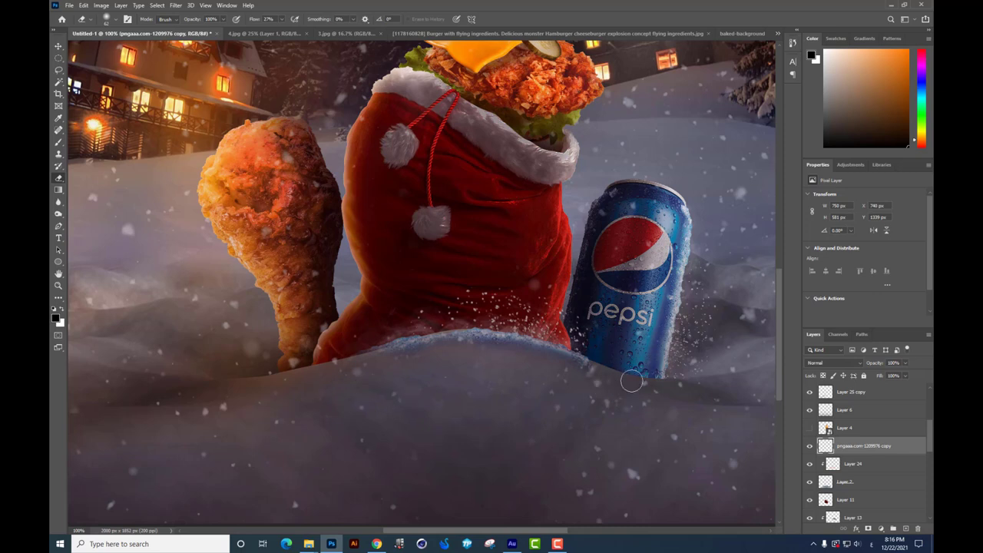
key(ctrl+u)
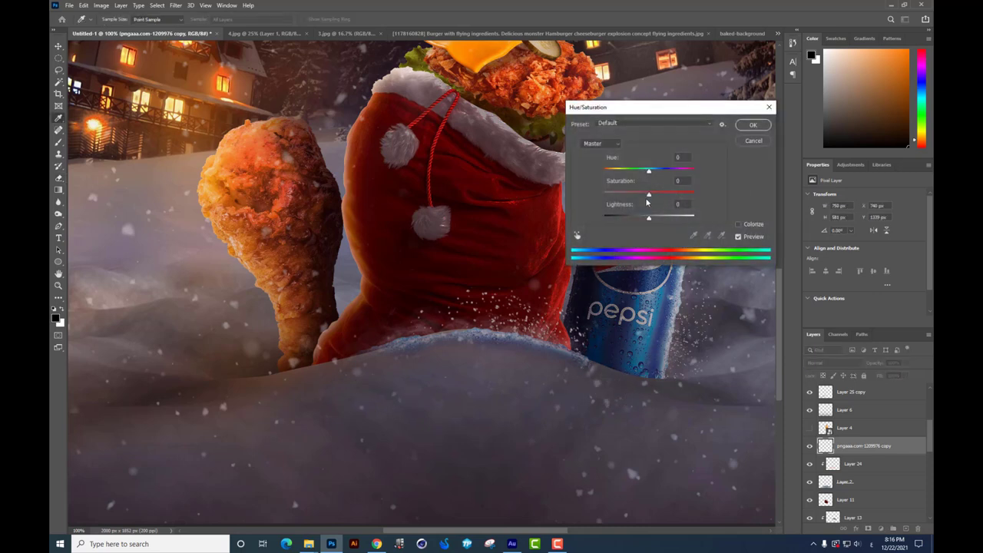
drag(648, 193, 622, 194)
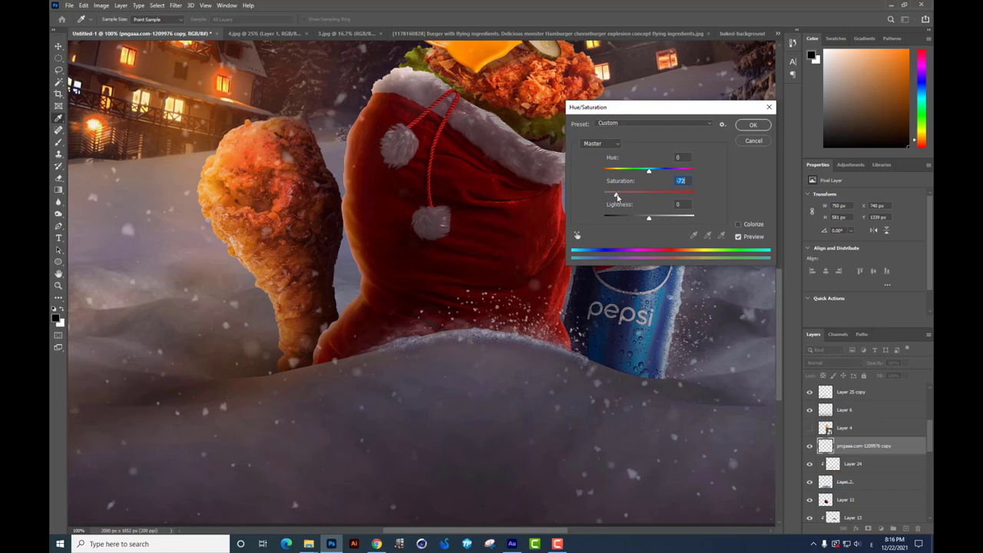
key(Return)
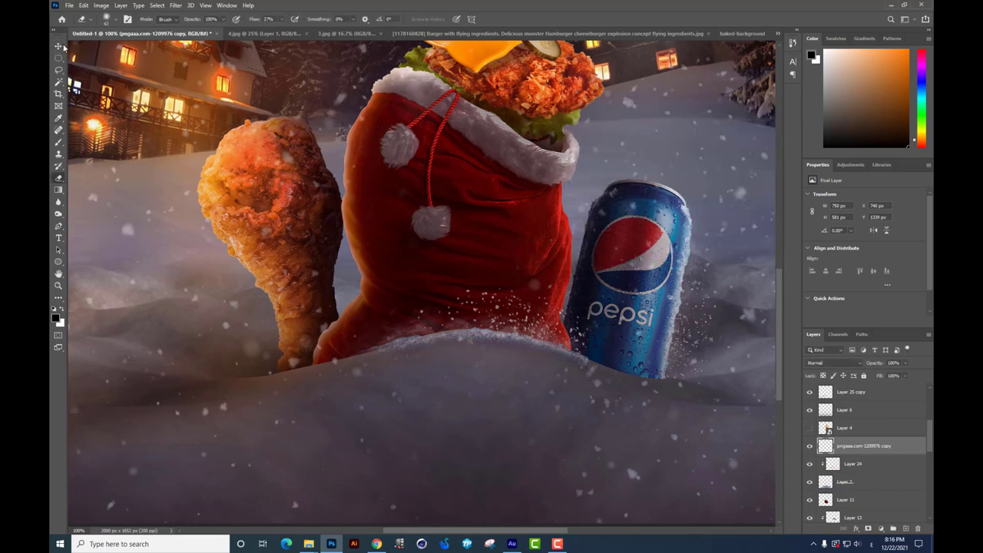
click(64, 46)
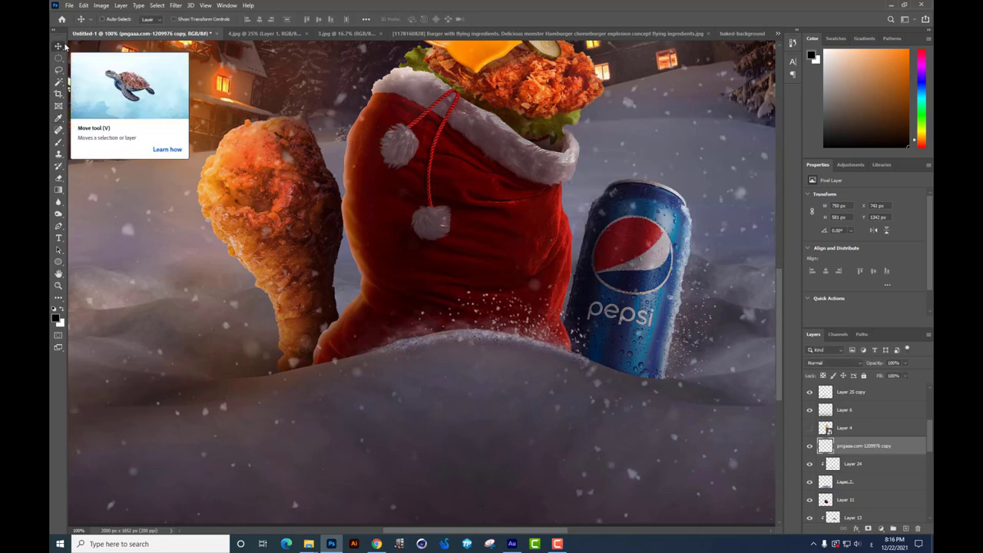
Tilt the snow layer slightly with Free Transform
key(ctrl+minus)
key(ctrl+minus)
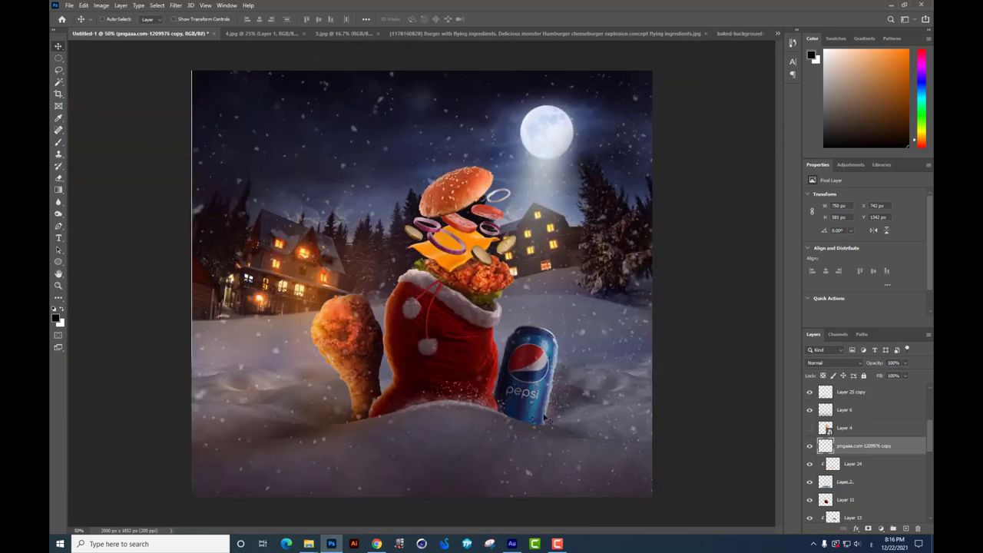
key(ctrl+t)
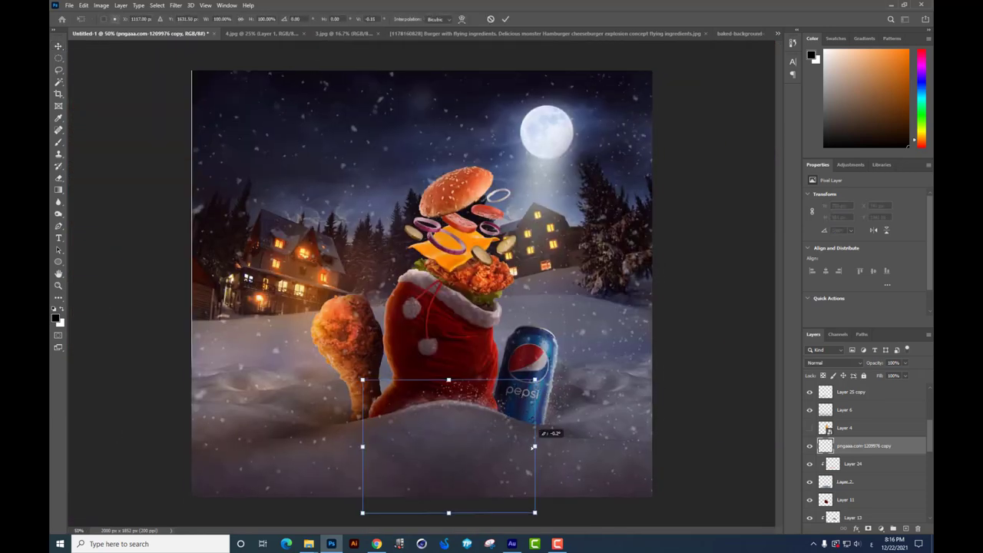
drag(534, 446, 445, 421)
key(Return)
Duplicate the snow, rotate the copy about -11°, and move it down below the chicken
key(ctrl+j)
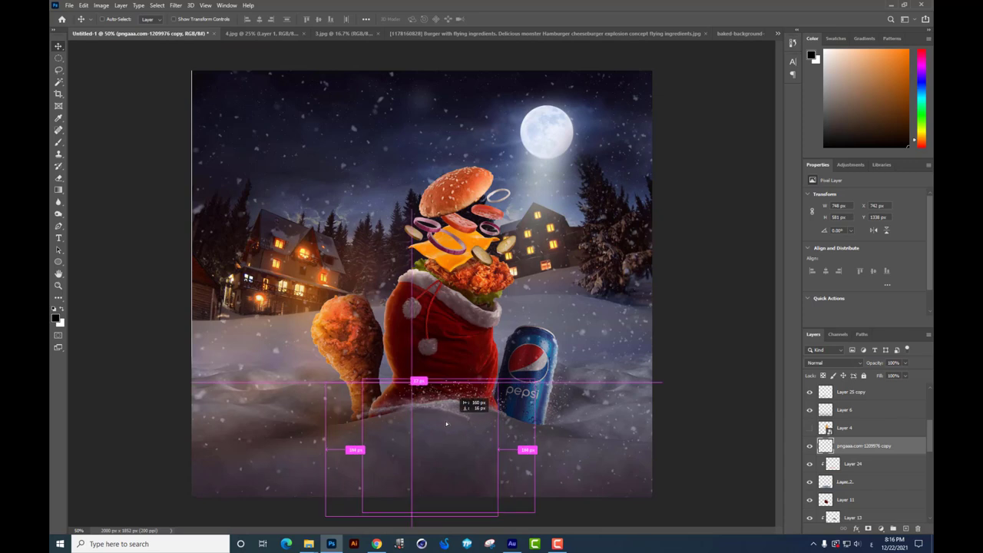
key(ctrl+t)
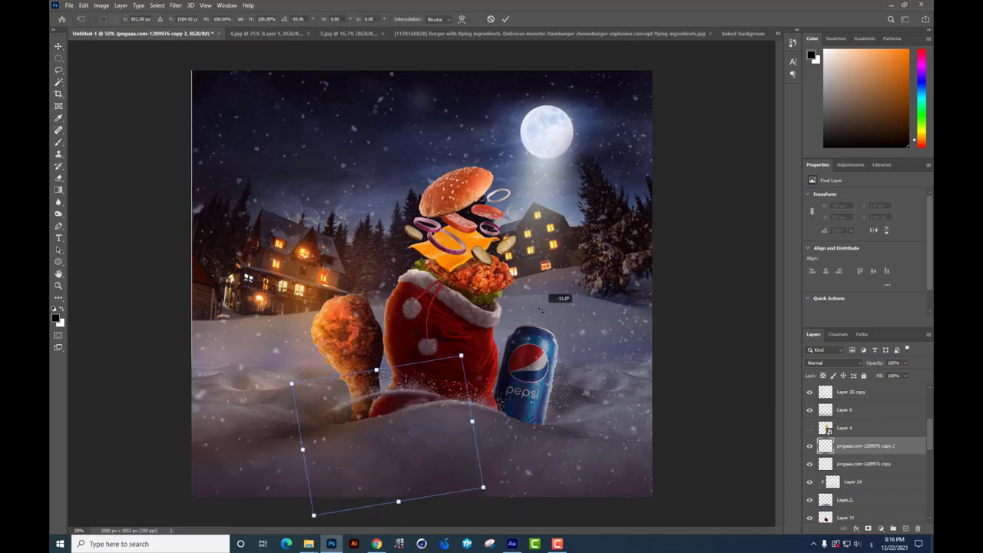
drag(560, 338, 390, 439)
key(Return)
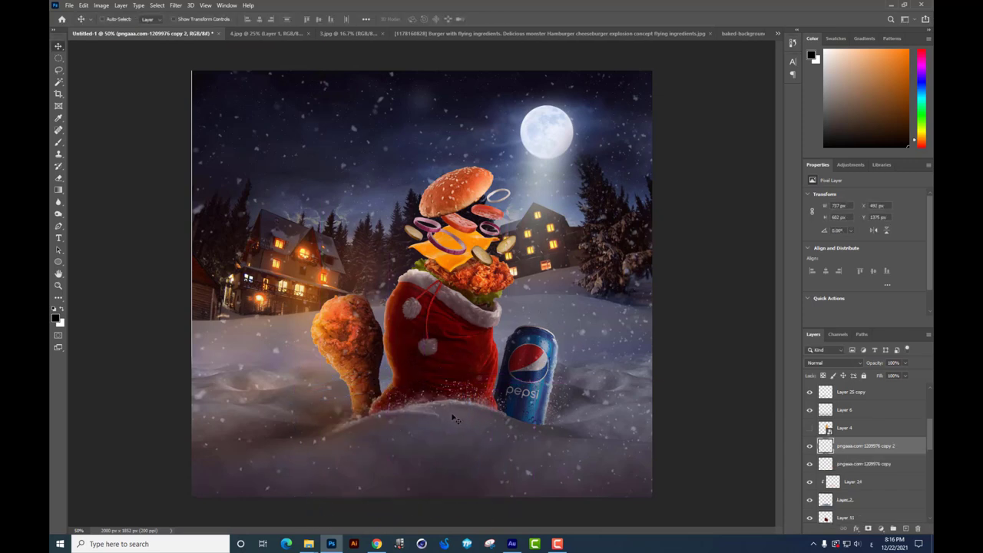
drag(452, 410, 452, 423)
key(e)
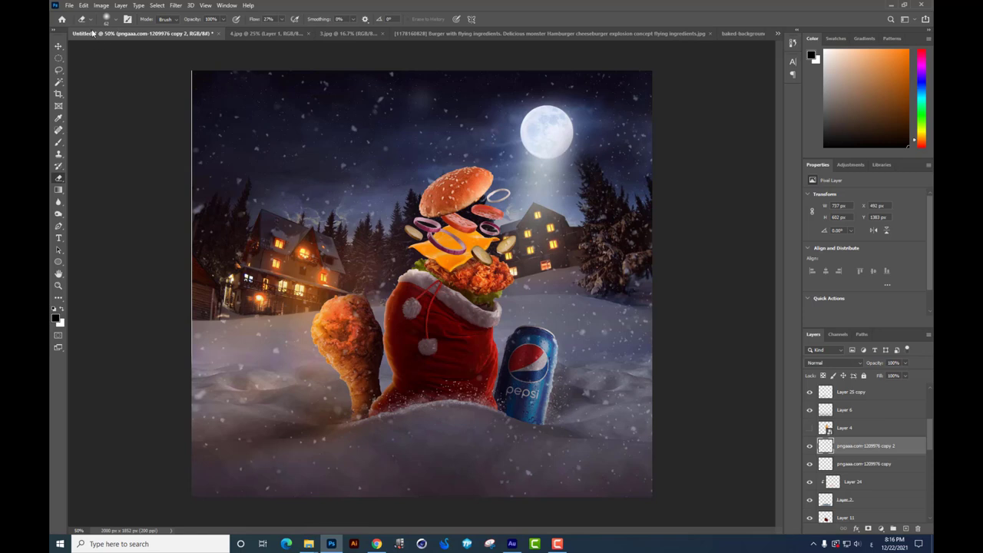
Place a third snow copy beside the Pepsi can, rotated about 17°, and erase its edges
key(v)
drag(399, 325, 568, 325)
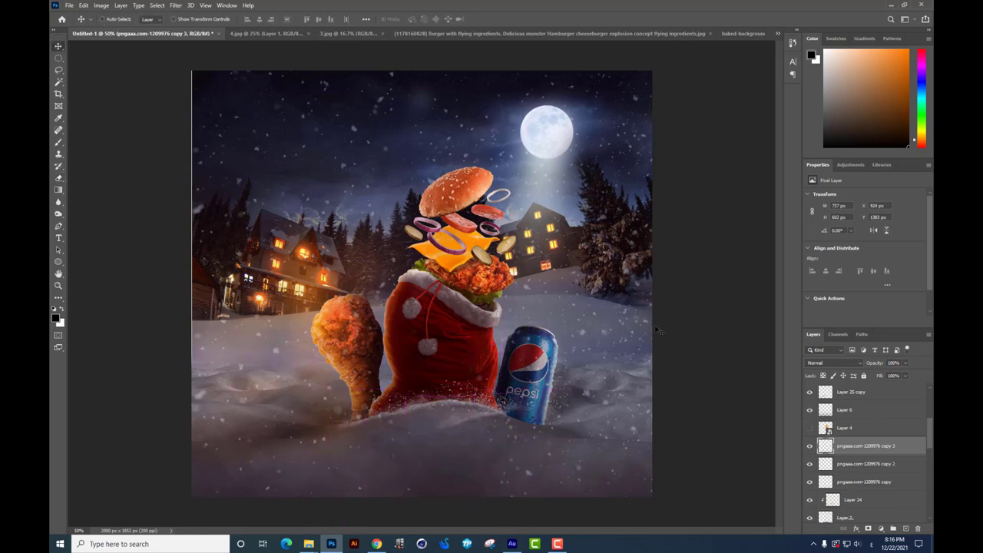
key(ctrl+t)
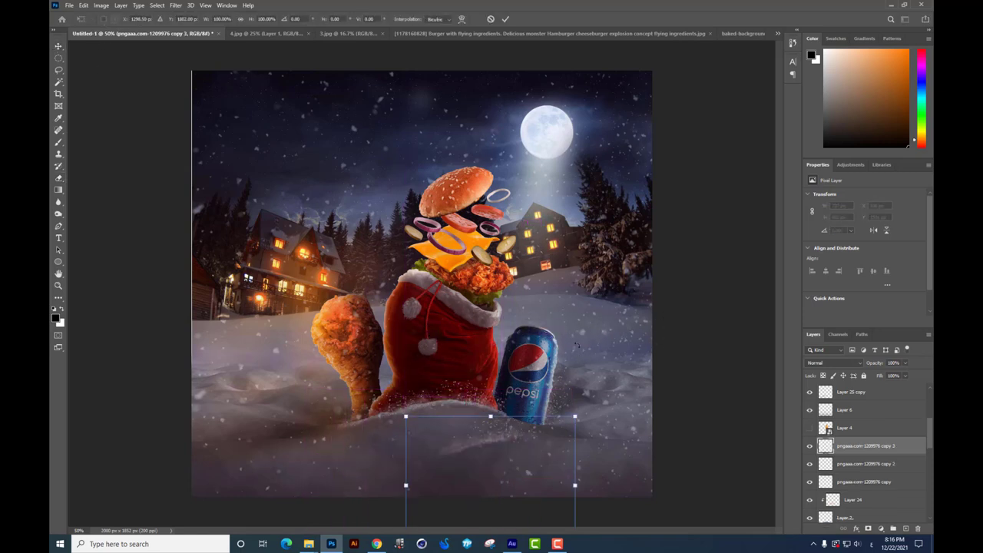
drag(588, 357, 621, 385)
drag(505, 463, 525, 418)
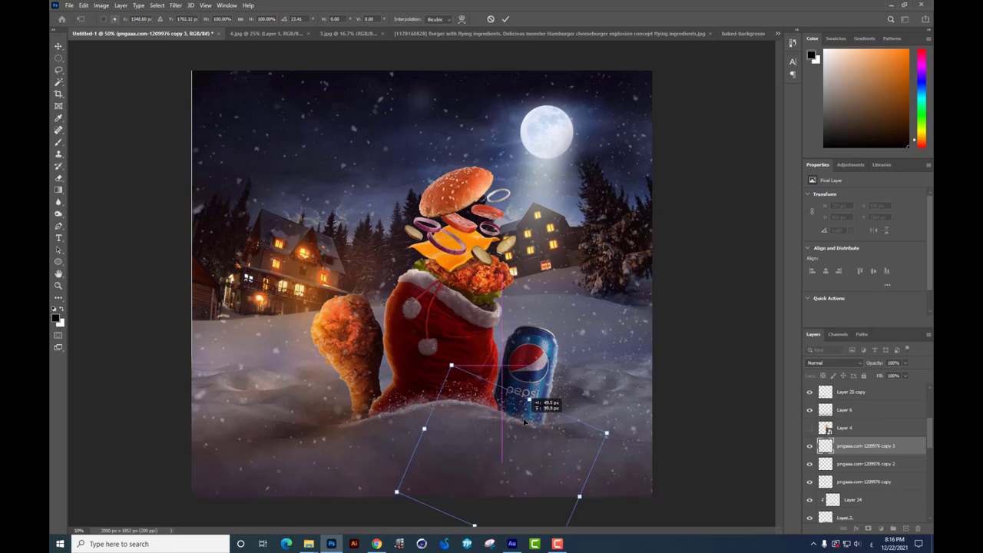
key(Return)
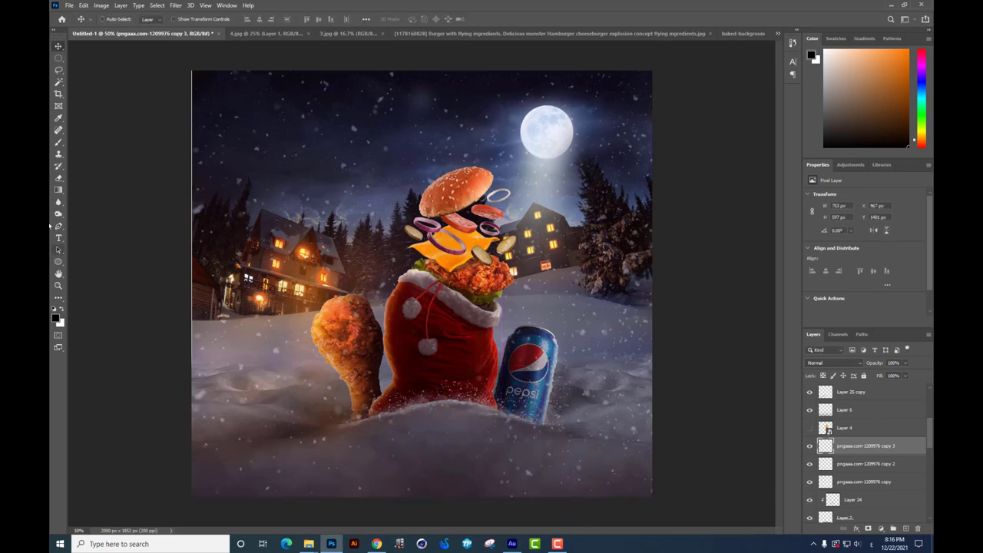
click(58, 179)
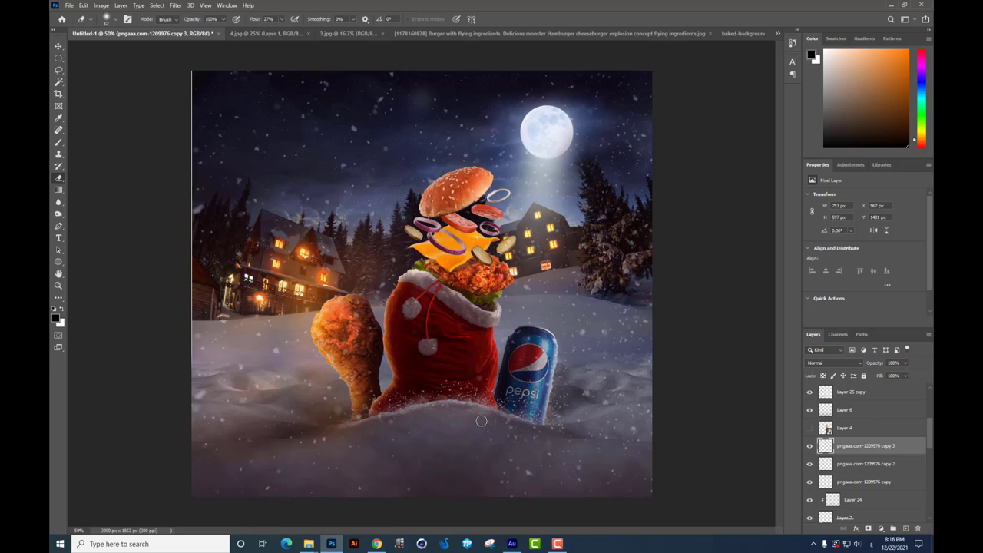
click(58, 47)
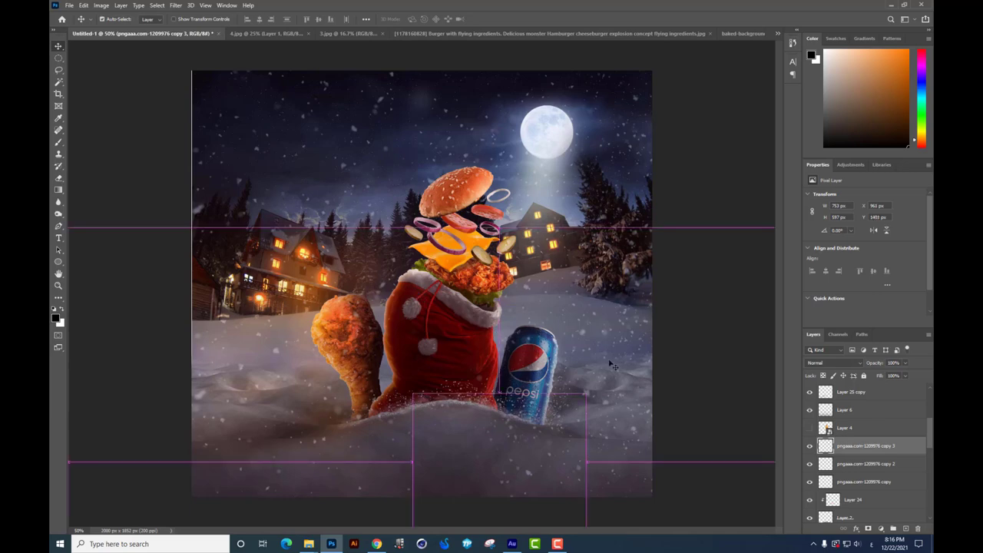
key(ctrl+minus)
key(ctrl+plus)
key(ctrl+plus)
Select Layer 11 from the canvas and nudge it up slightly
scroll(595, 308, down, 1)
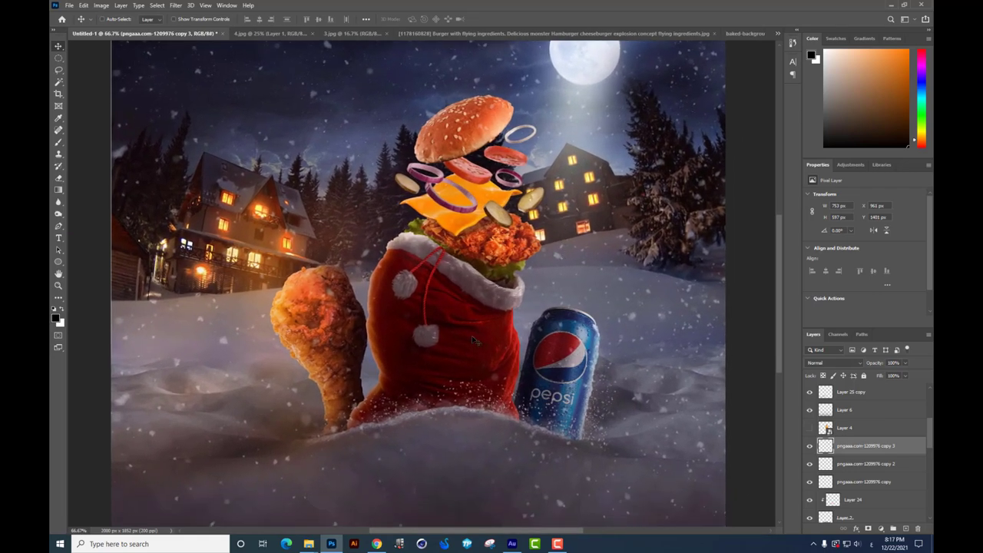
right_click(472, 335)
click(489, 355)
mouse_move(488, 355)
mouse_down()
mouse_move(475, 337)
mouse_move(495, 342)
mouse_up()
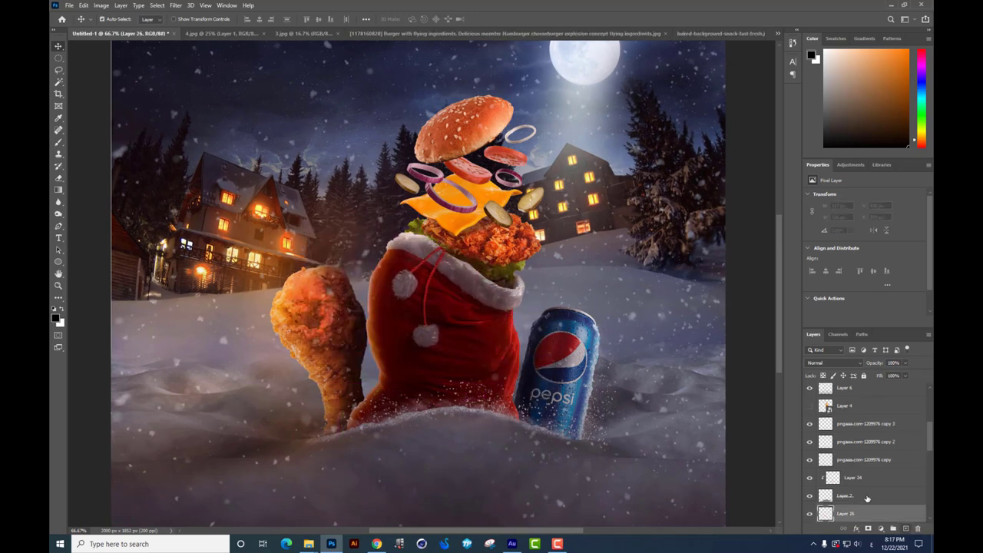
On a new layer, paint a white glow at the bottom of the Pepsi can
click(906, 528)
click(59, 143)
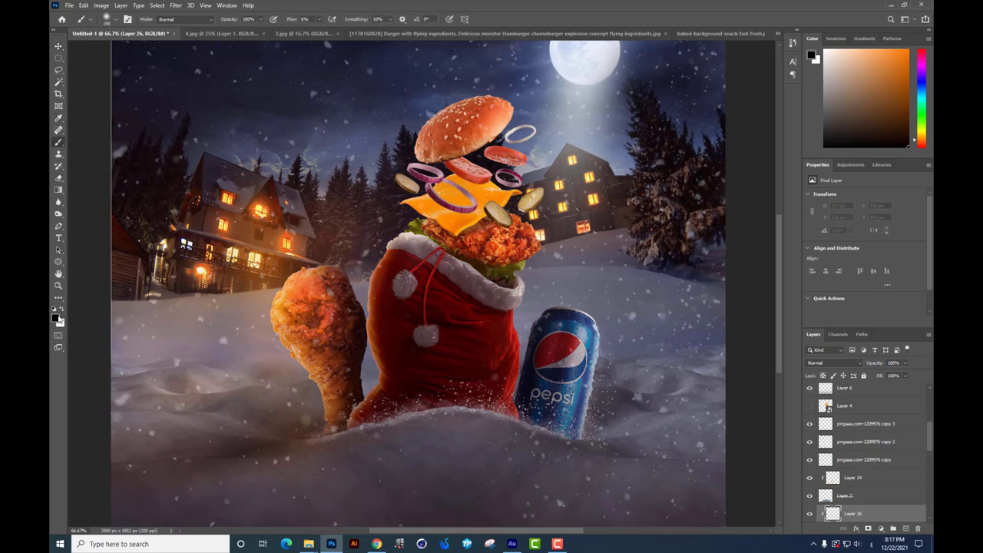
click(55, 317)
click(581, 390)
click(771, 366)
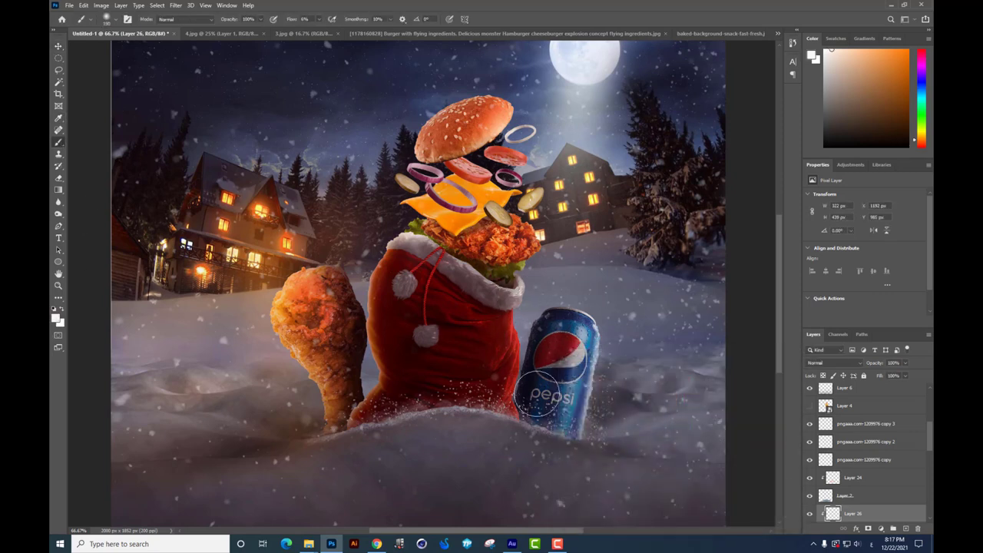
drag(540, 394, 522, 440)
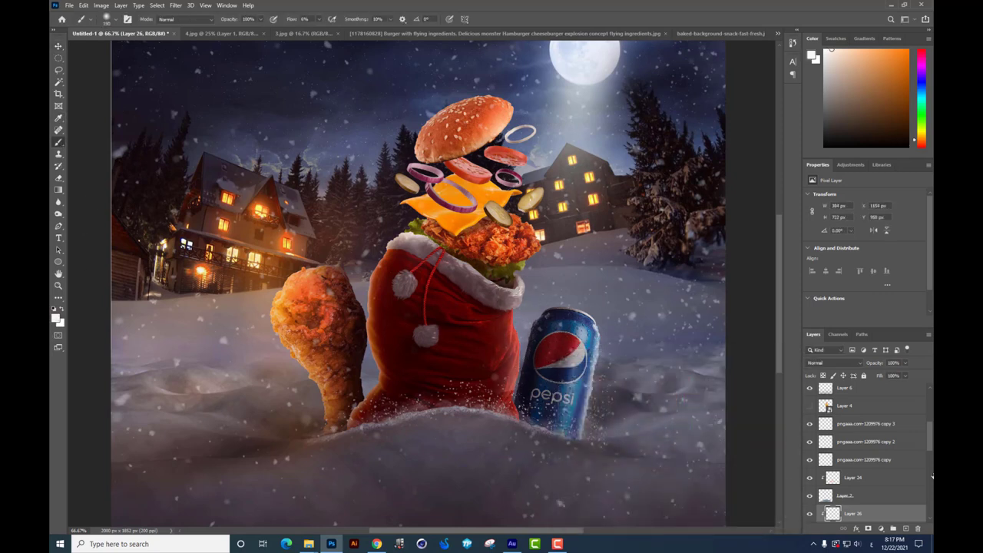
Duplicate the glow layer and move the copy below Layer 12
key(ctrl+j)
scroll(883, 461, down, 3)
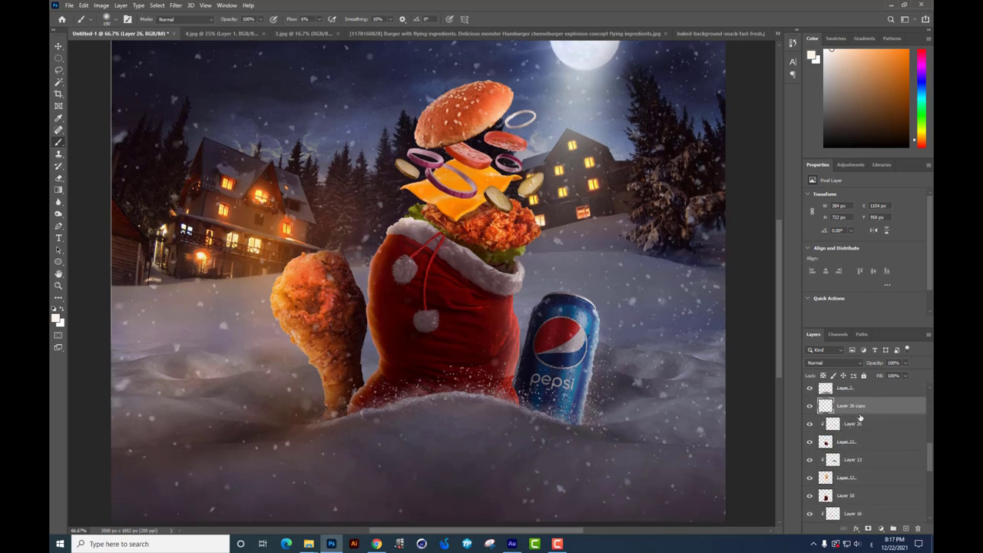
drag(860, 416, 860, 467)
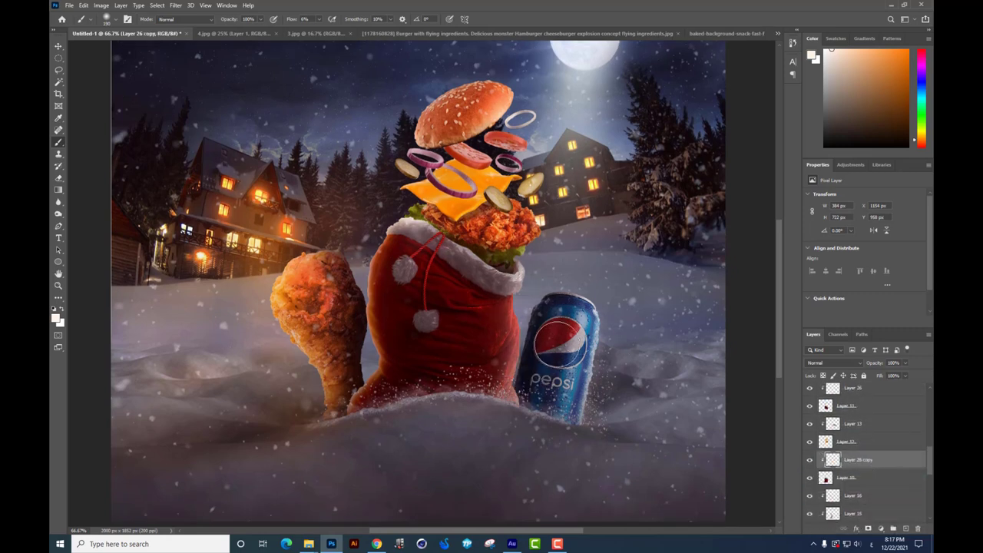
click(59, 47)
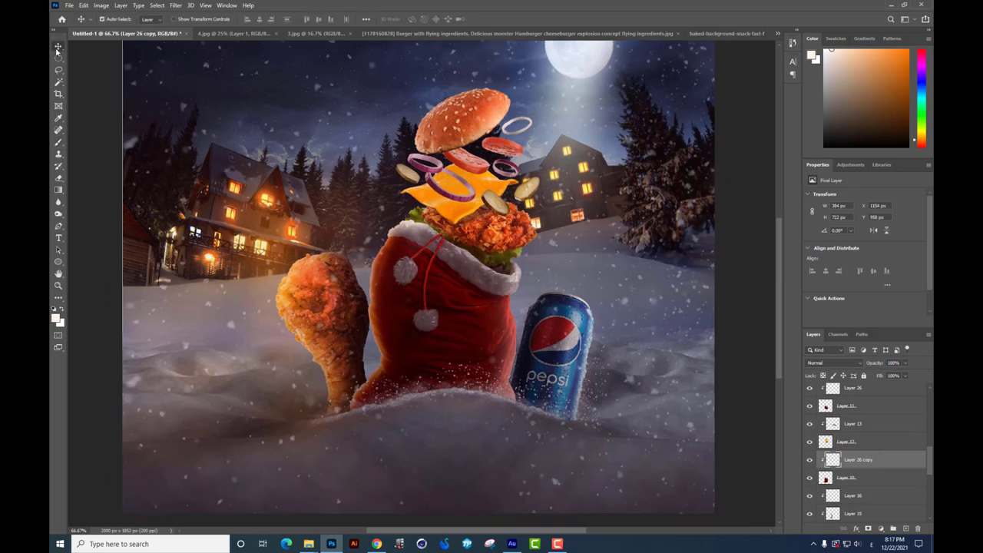
key(ctrl+minus)
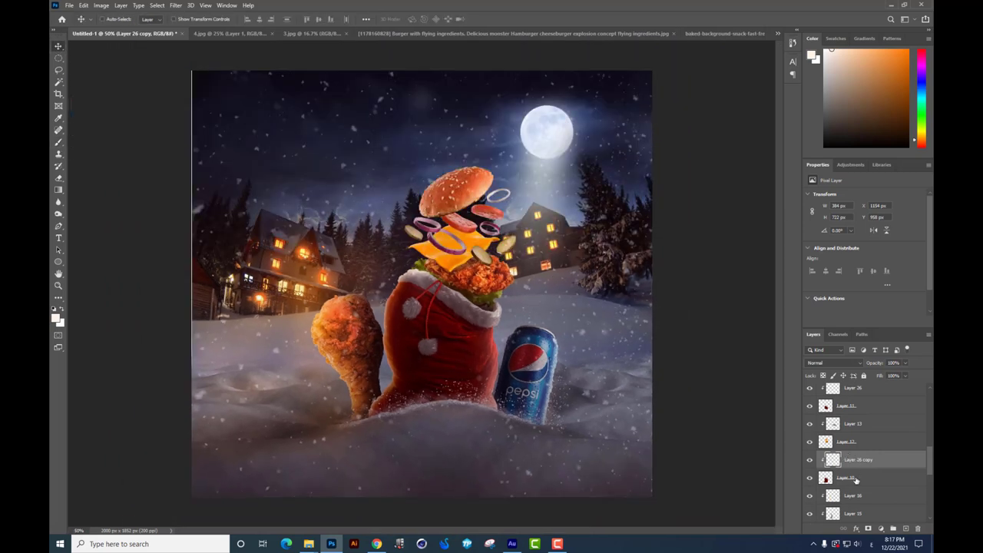
Set both Layer 26 copy and Layer 26 to Screen blend mode
click(829, 363)
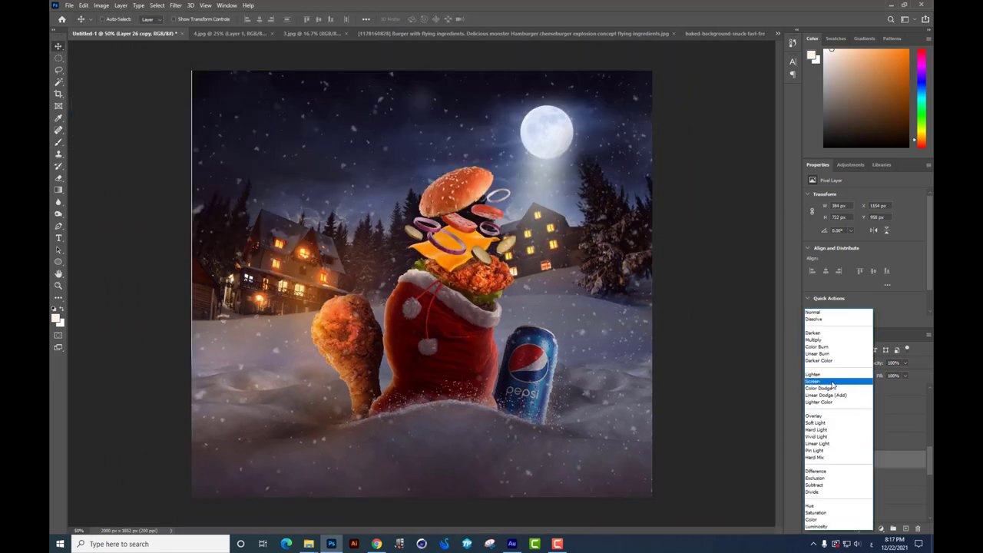
click(832, 382)
click(852, 427)
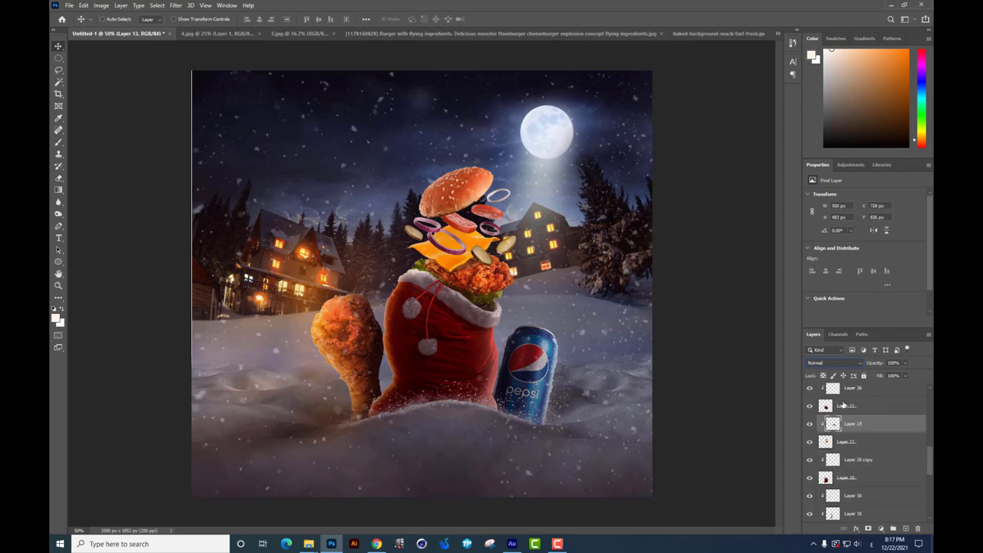
click(850, 391)
click(833, 362)
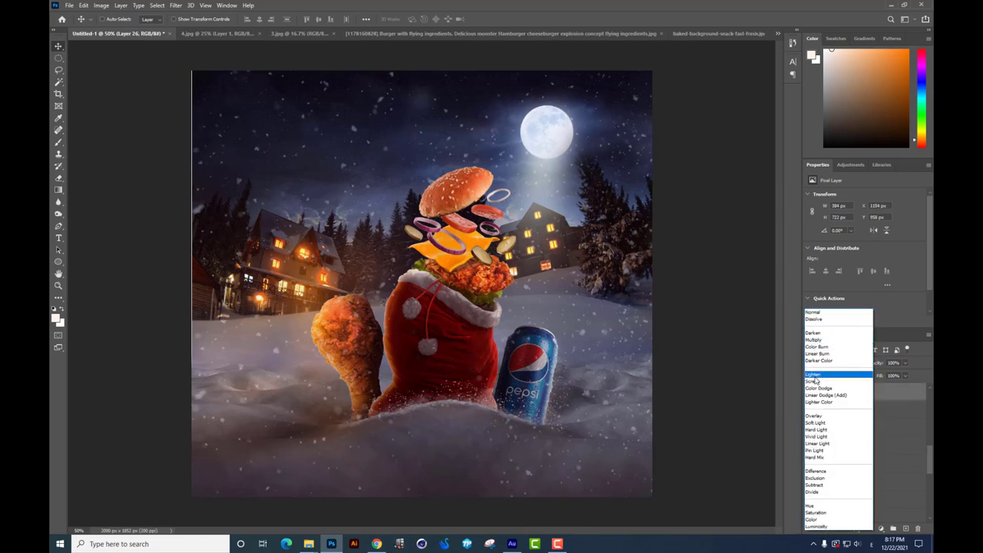
click(816, 382)
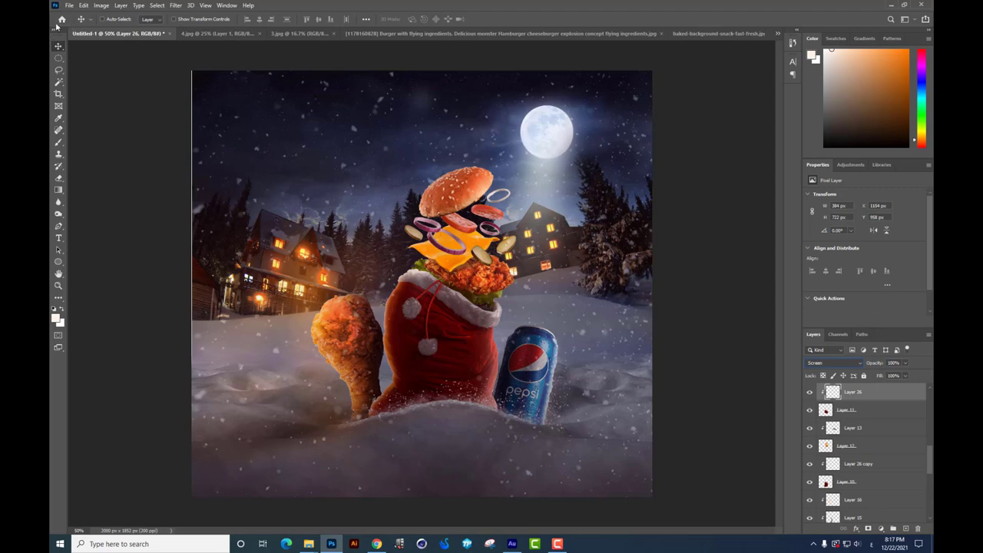
key(ctrl+minus)
key(ctrl+plus)
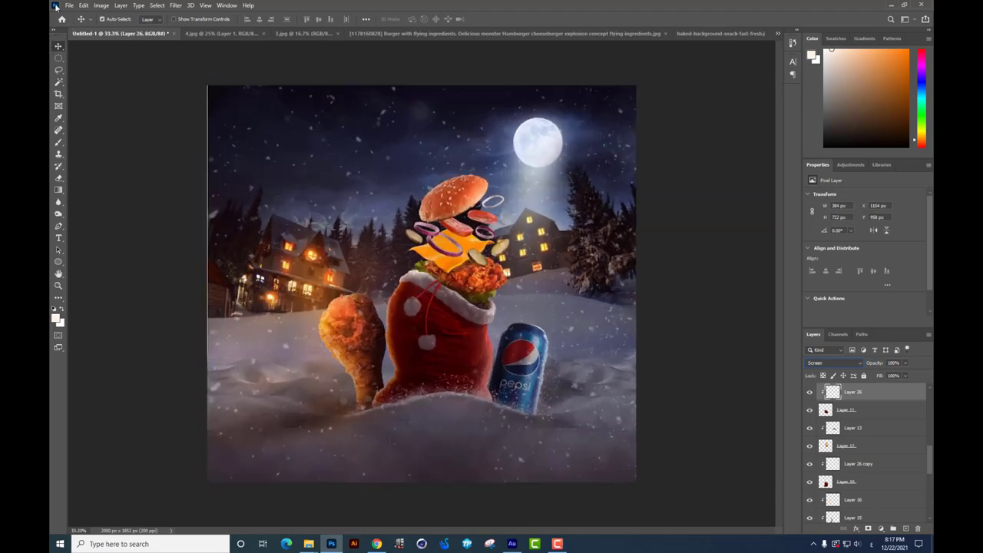
key(ctrl+plus)
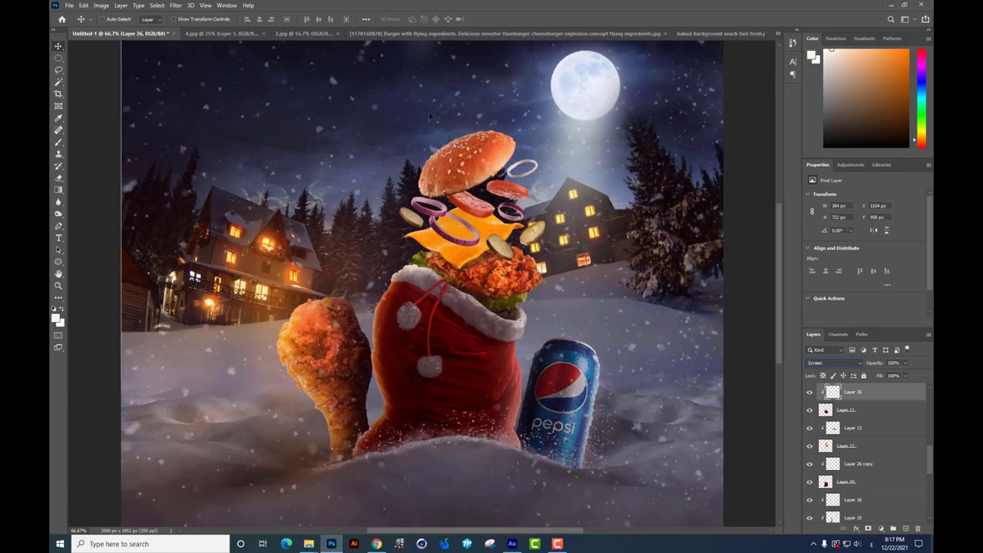
key(ctrl+minus)
key(ctrl+minus)
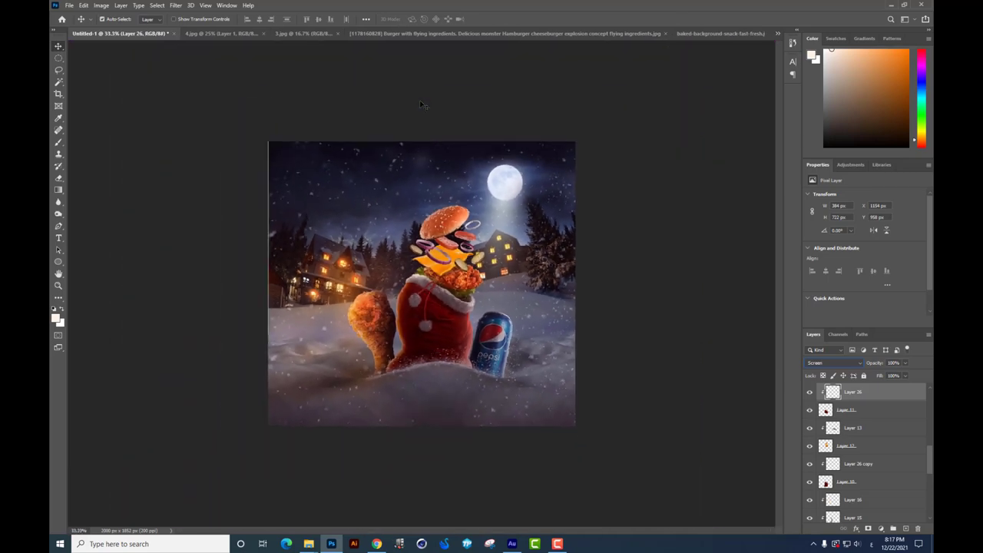
Select the composite layers and scale them together to about 102%
scroll(926, 445, down, 10)
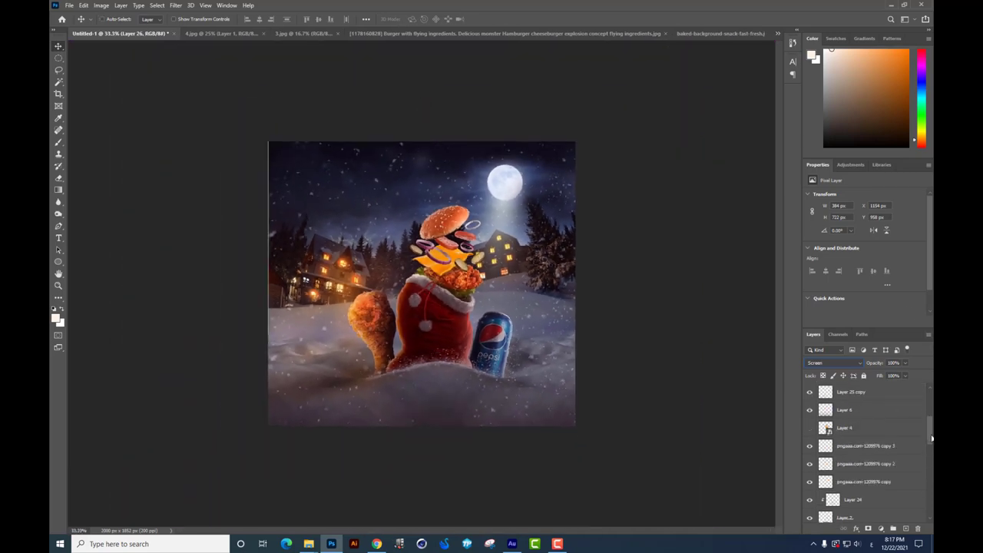
scroll(870, 460, down, 2)
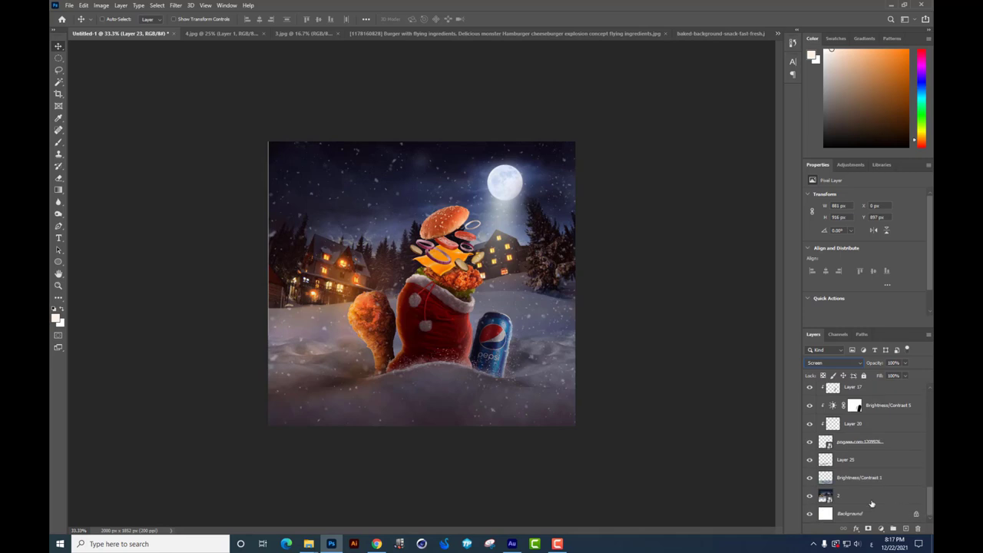
shift+click(870, 474)
key(ctrl+minus)
key(ctrl+t)
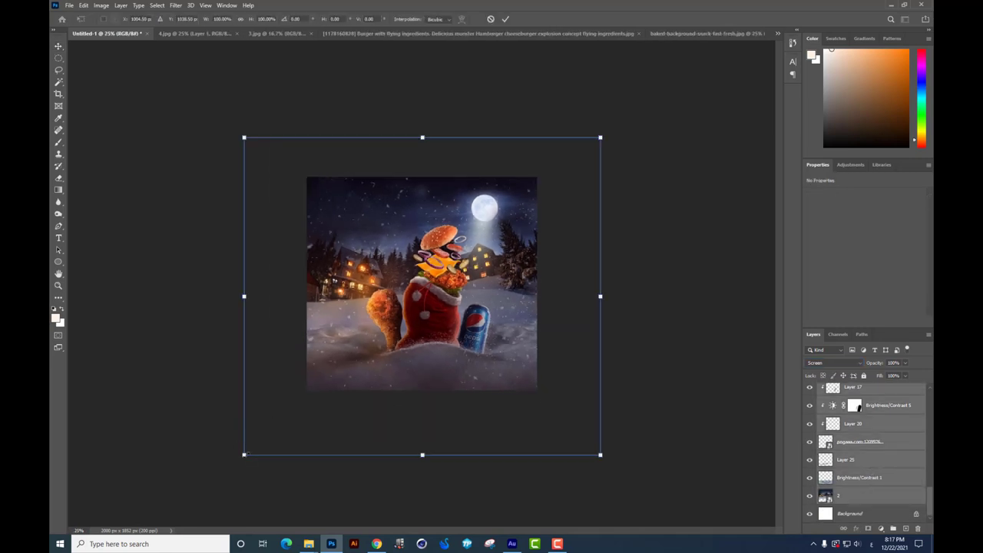
drag(245, 455, 241, 456)
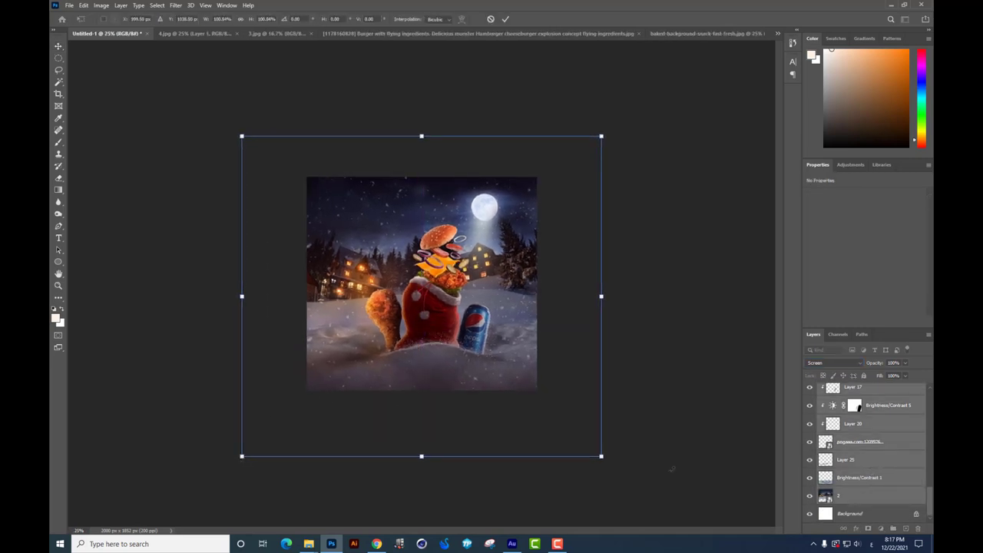
drag(600, 456, 531, 380)
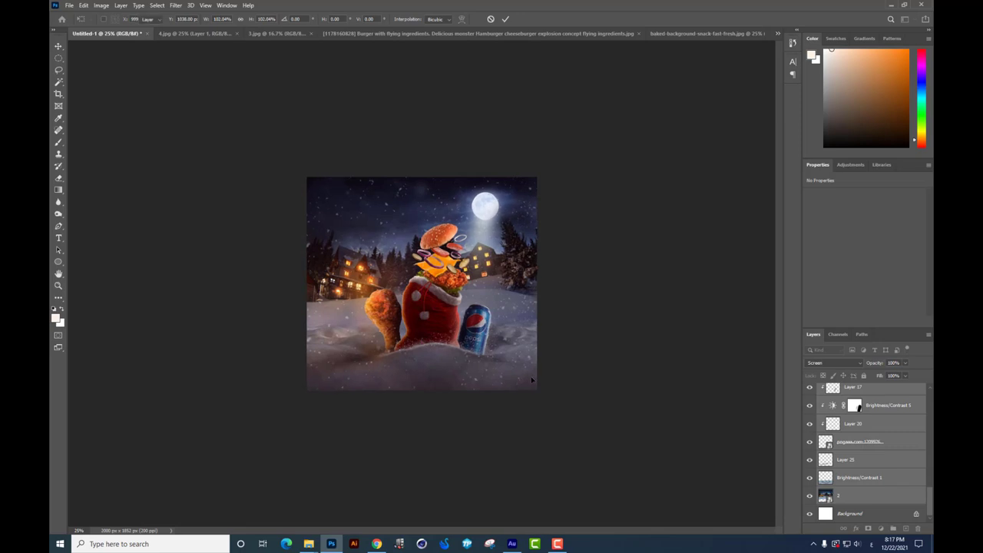
key(Return)
key(ctrl+plus)
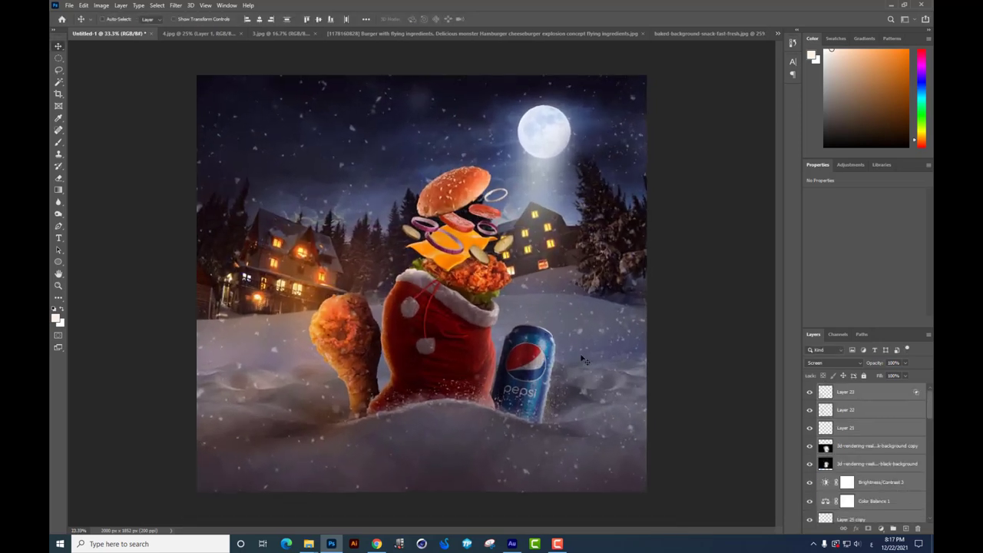
key(ctrl+plus)
Add a FallColors Color Lookup above Layer 23, blended Soft Light at about 25% opacity
click(887, 399)
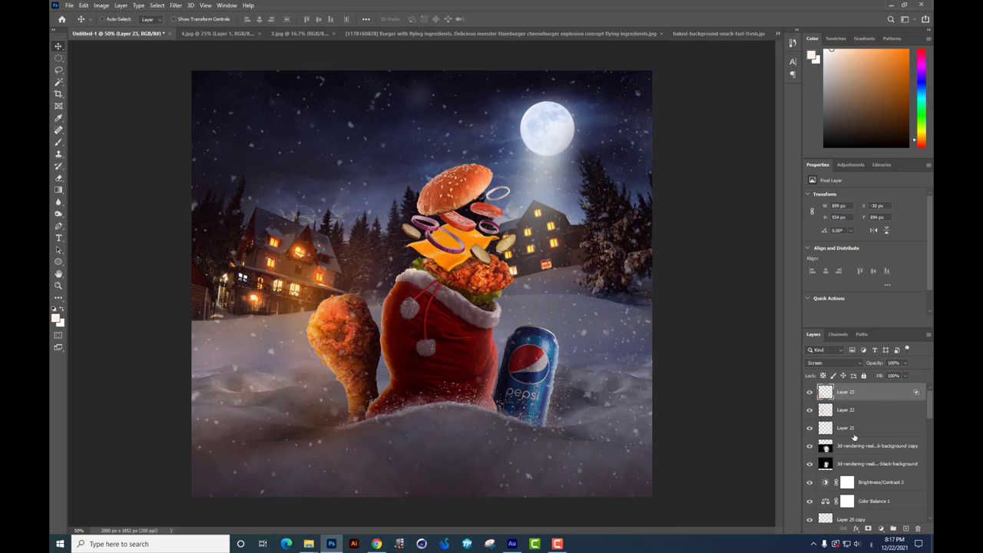
click(881, 528)
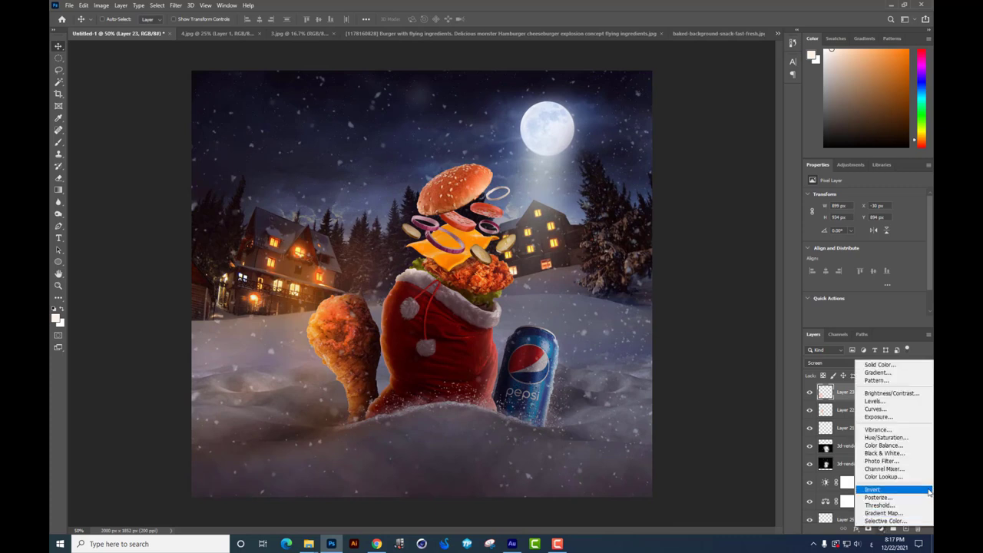
click(883, 474)
click(869, 198)
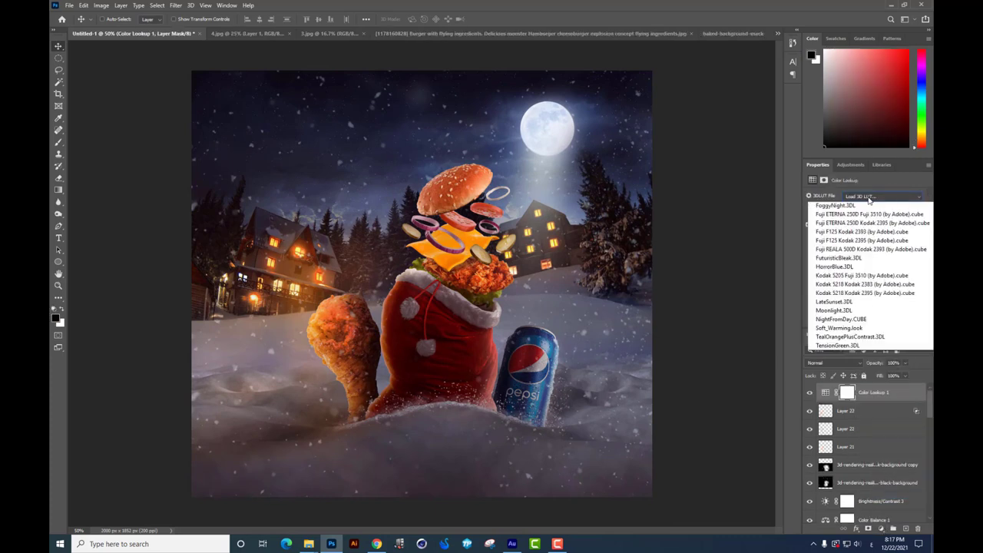
click(835, 294)
key(Down)
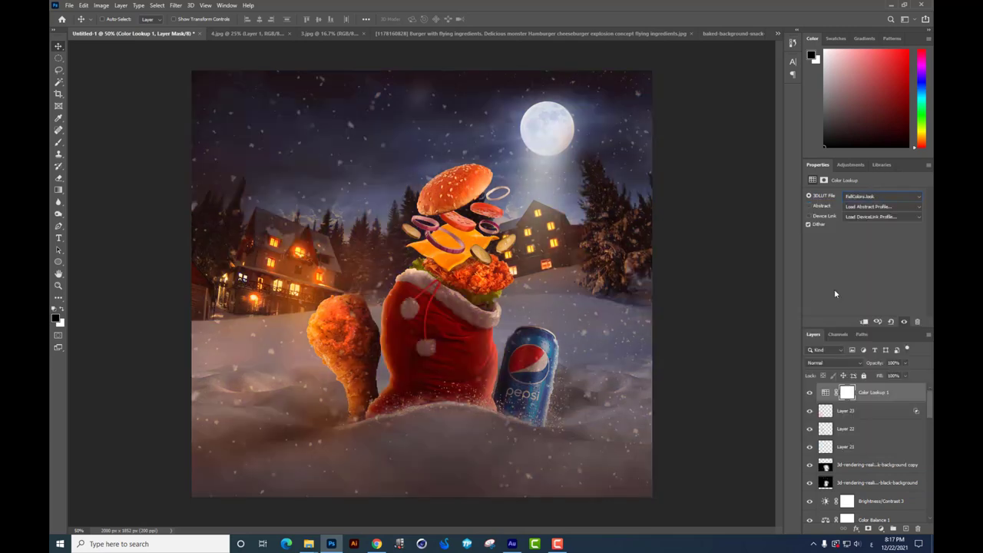
key(Up)
key(Down)
click(843, 363)
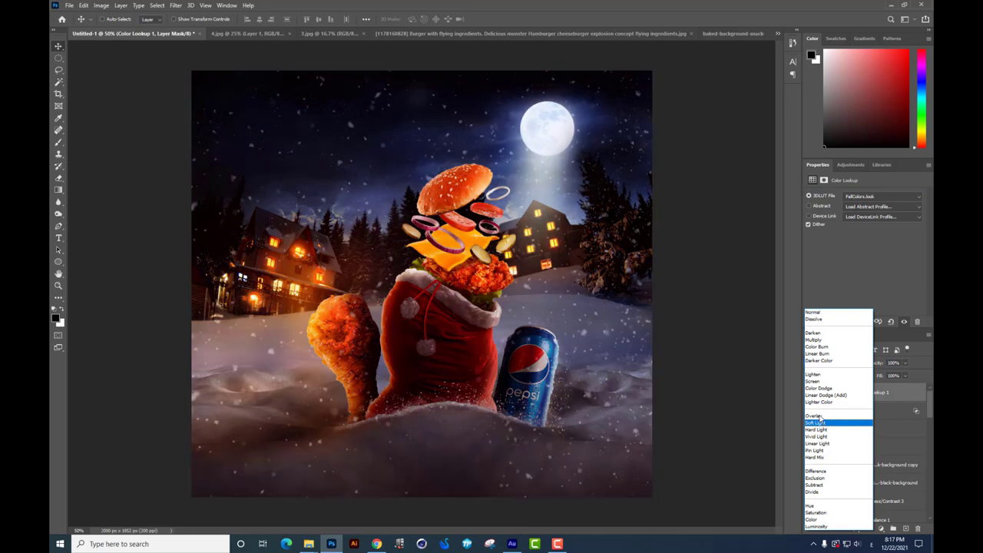
click(816, 423)
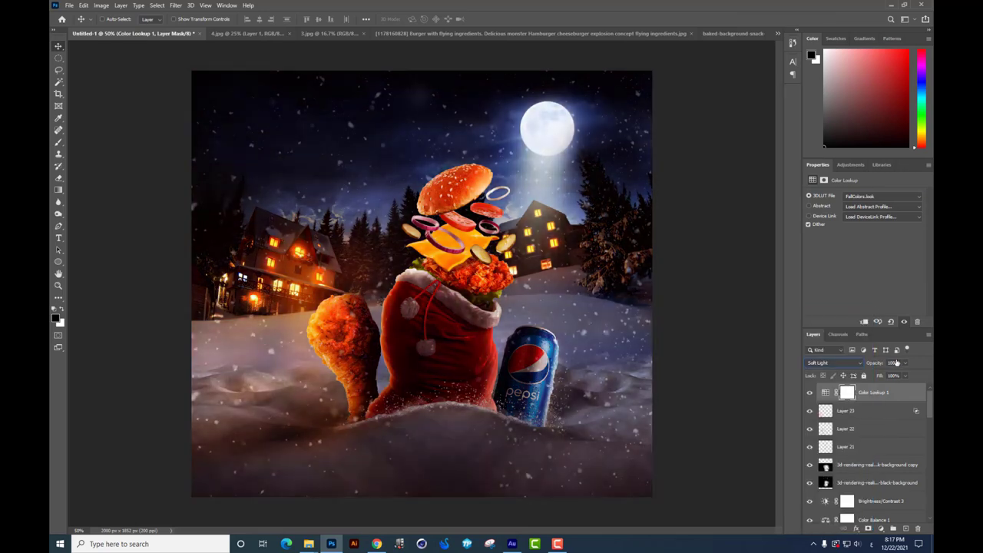
click(873, 375)
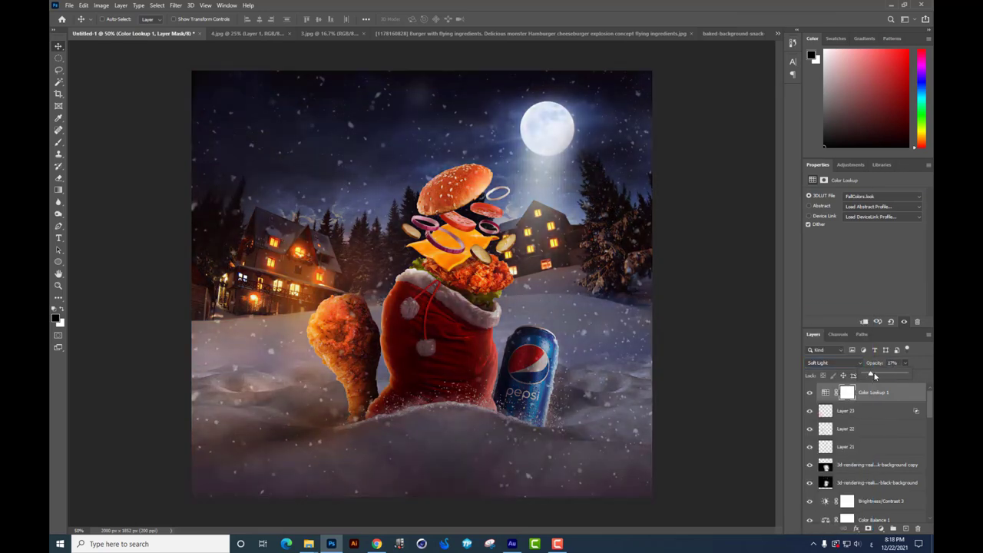
Add a Color Balance adjustment with midtones +13 red, +5 green, -6 yellow
click(879, 529)
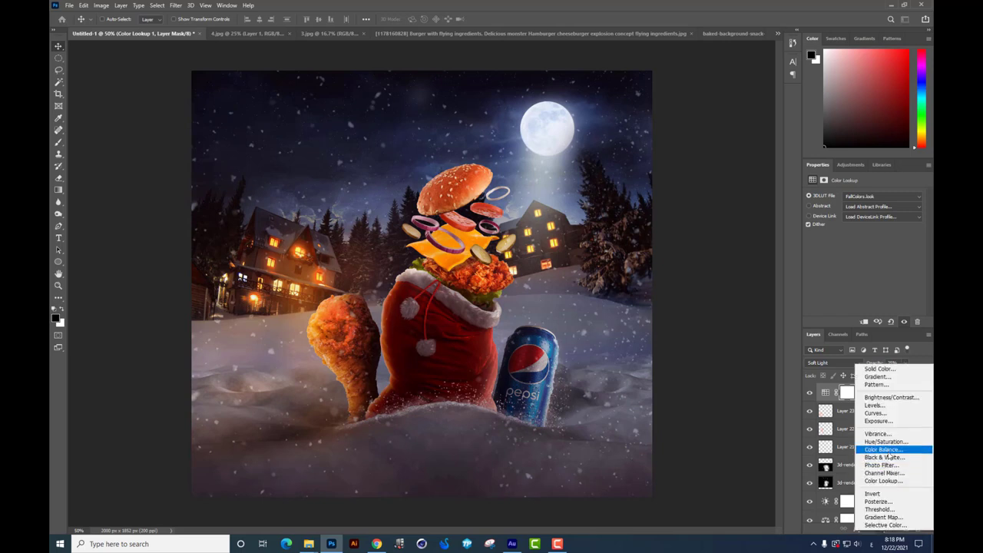
click(891, 448)
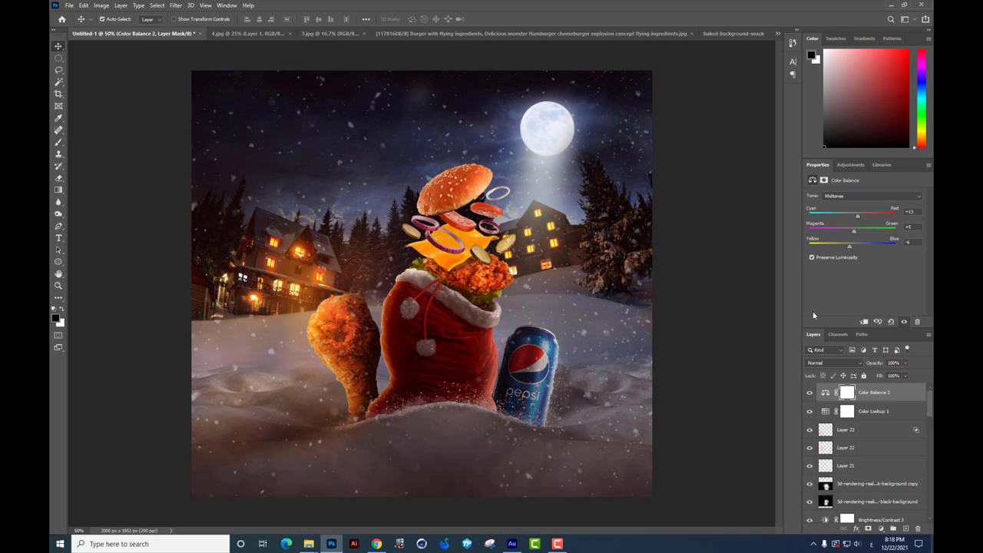
key(ctrl+plus)
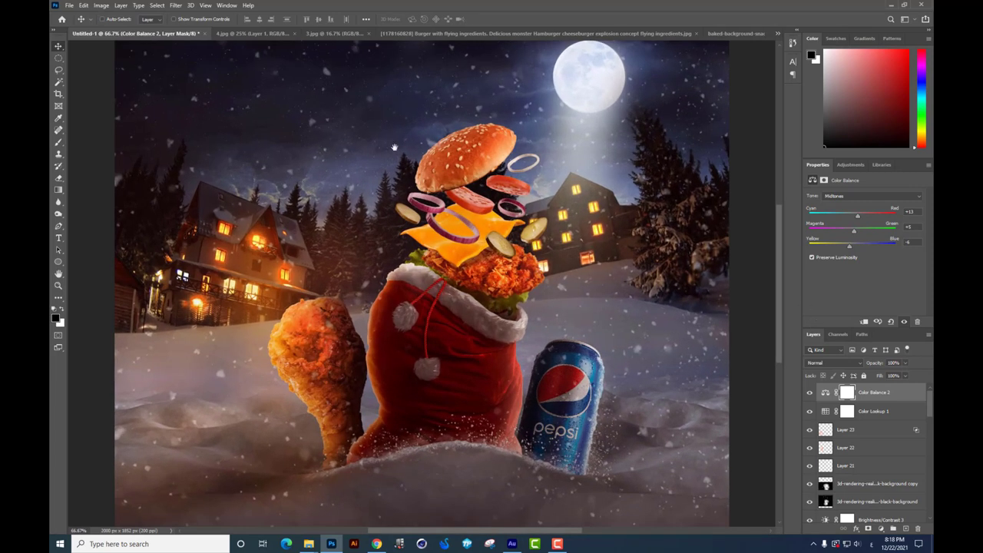
Type سانتا in the sky and set it in Hamdy v1 Bold
drag(394, 147, 484, 188)
key(t)
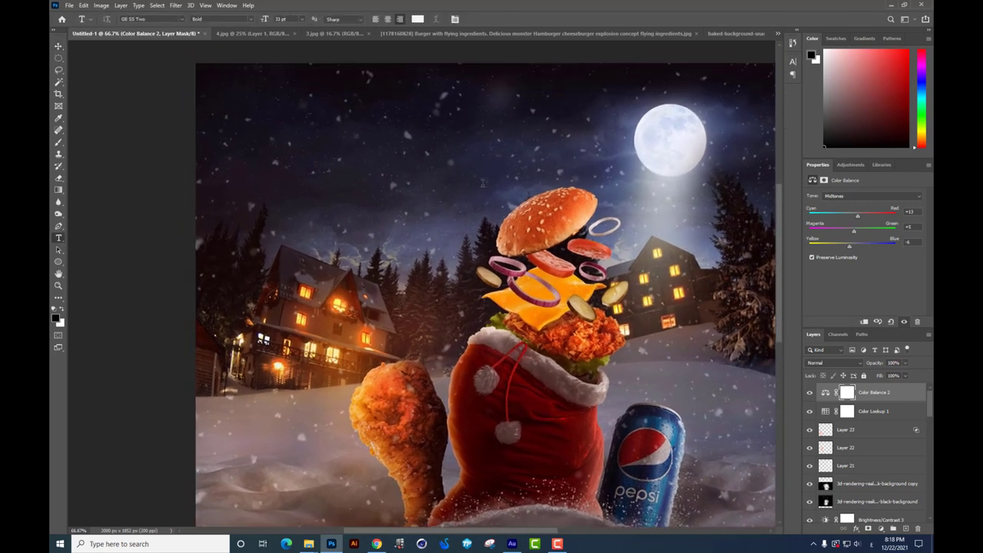
click(482, 182)
text(سانتا)
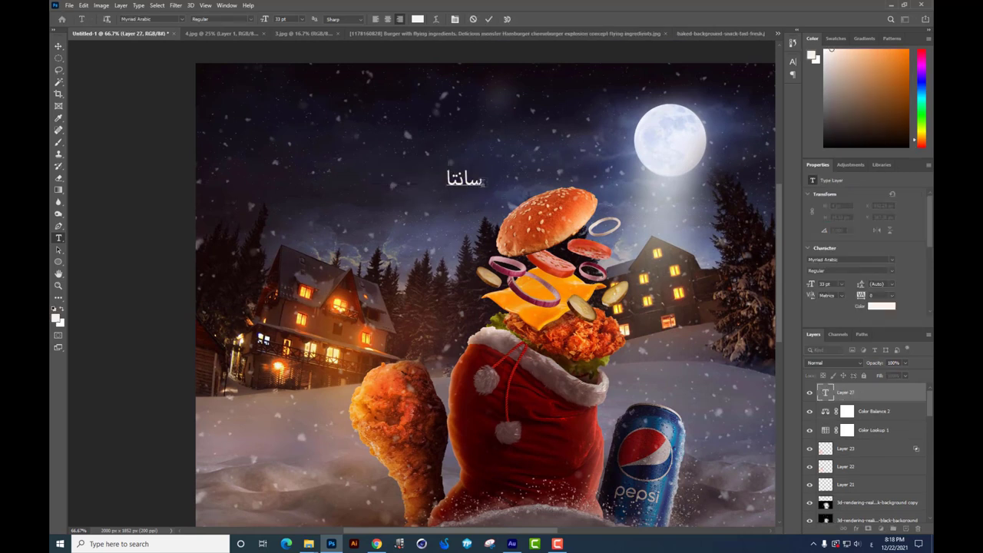
key(ctrl+a)
click(154, 19)
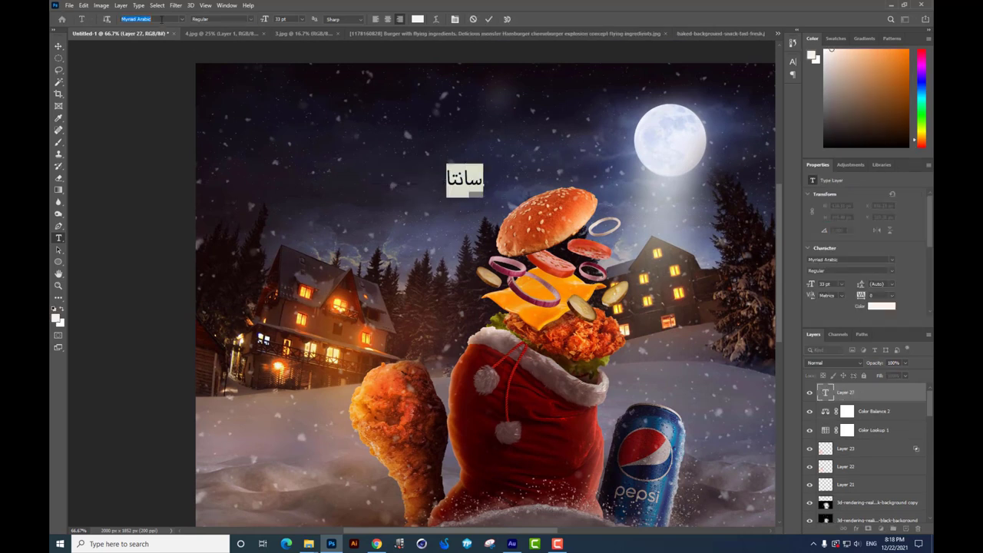
text(hamdy)
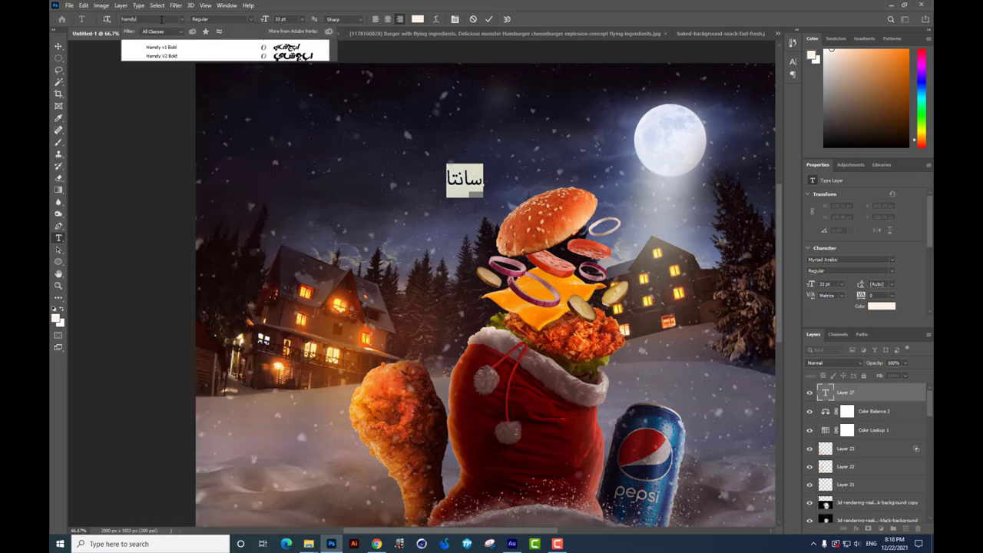
click(161, 47)
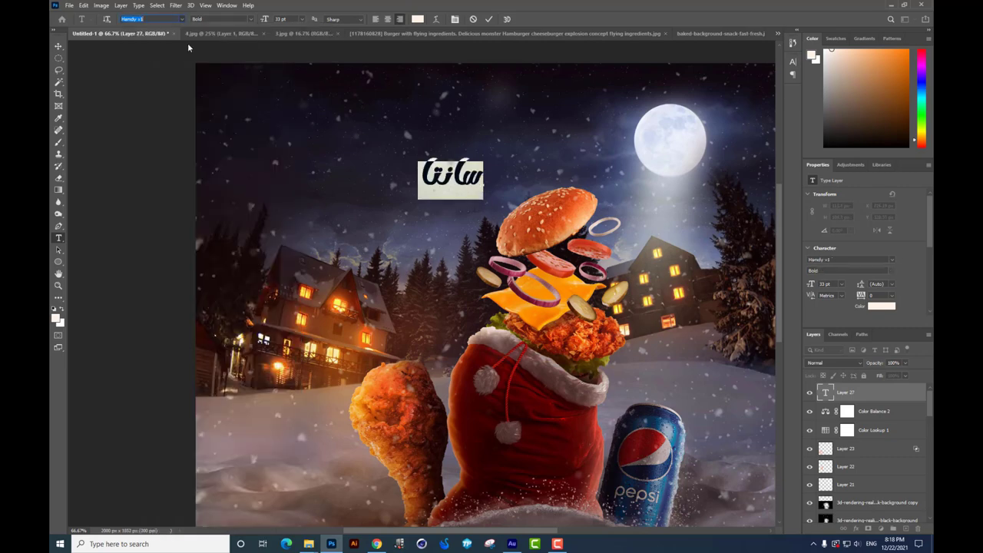
key(ctrl+h)
key(ctrl+Return)
Enlarge سانتا, then duplicate it as a smaller السنادي tucked just beneath
key(ctrl+t)
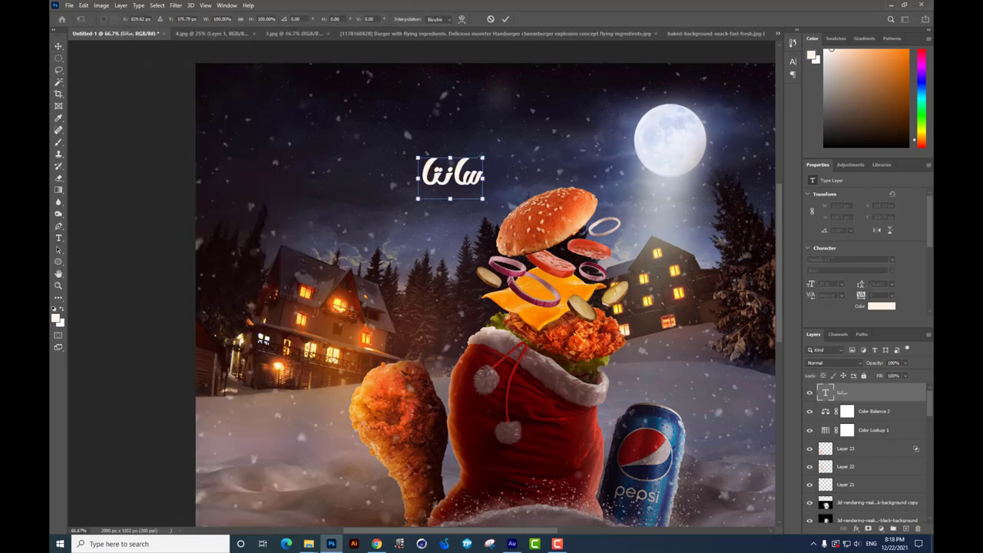
drag(485, 156, 510, 141)
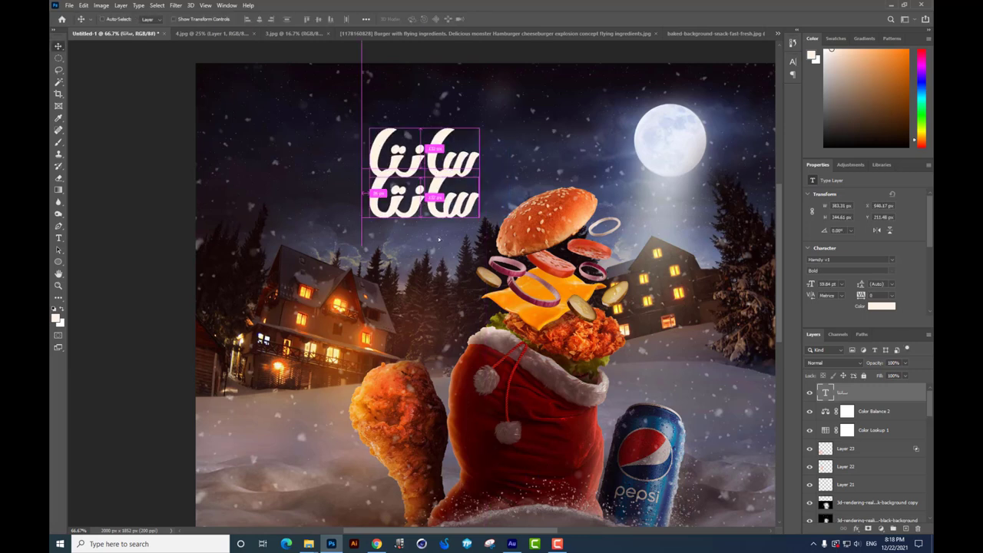
drag(448, 154, 447, 234)
double_click(440, 234)
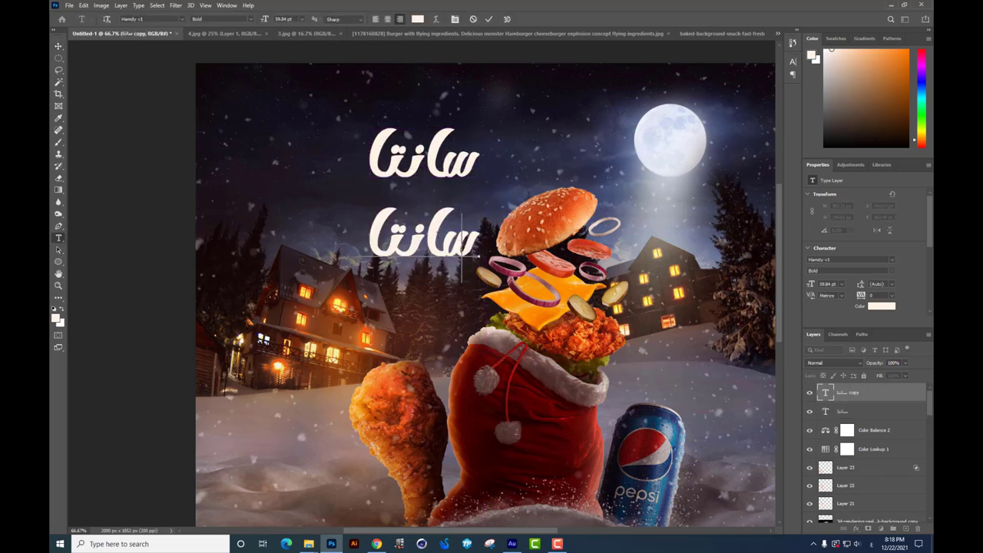
text(السنادي)
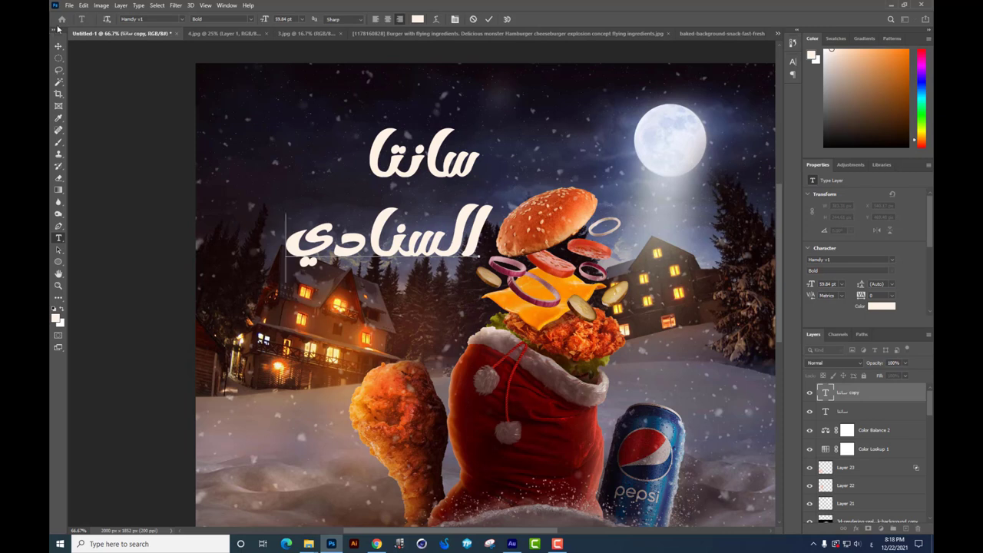
click(58, 46)
key(ctrl+t)
mouse_move(494, 258)
mouse_down()
mouse_move(470, 247)
mouse_move(425, 183)
mouse_up()
mouse_move(476, 209)
mouse_down()
mouse_move(492, 216)
mouse_move(465, 202)
mouse_up()
key(Return)
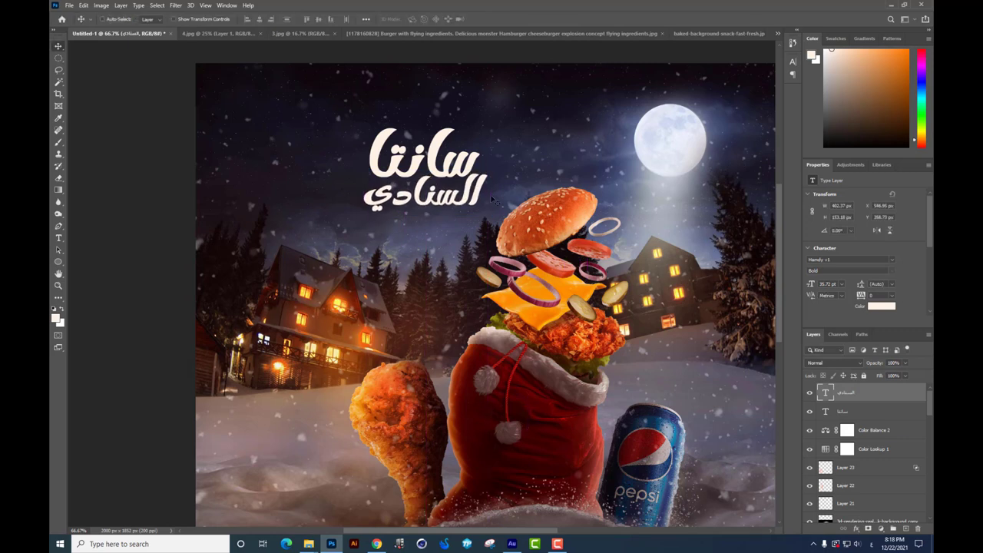
Enlarge the سانتا text layer a little more
right_click(463, 171)
click(483, 175)
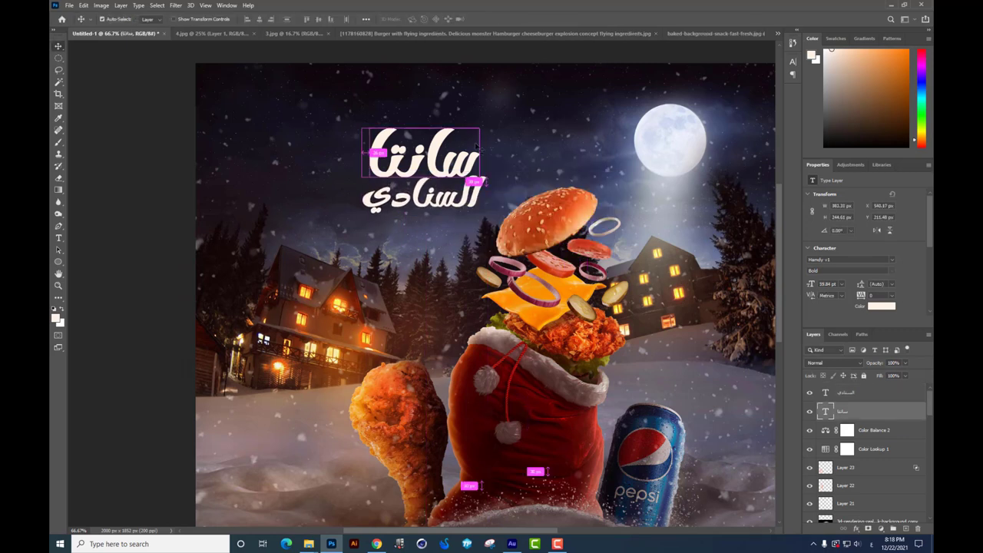
key(ctrl+t)
drag(479, 128, 487, 123)
key(Return)
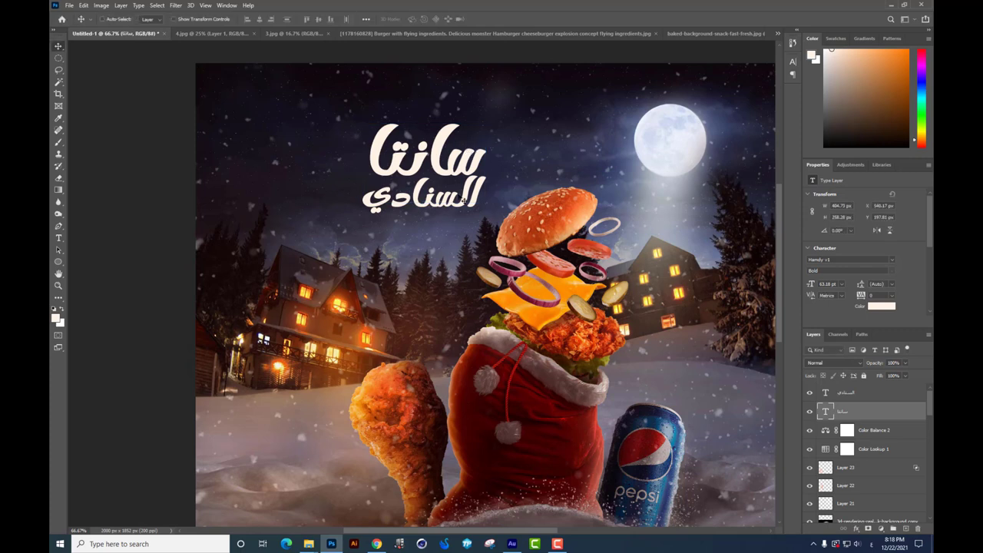
Duplicate السنادي as a third line below and retype it as هيوز
drag(459, 208, 458, 256)
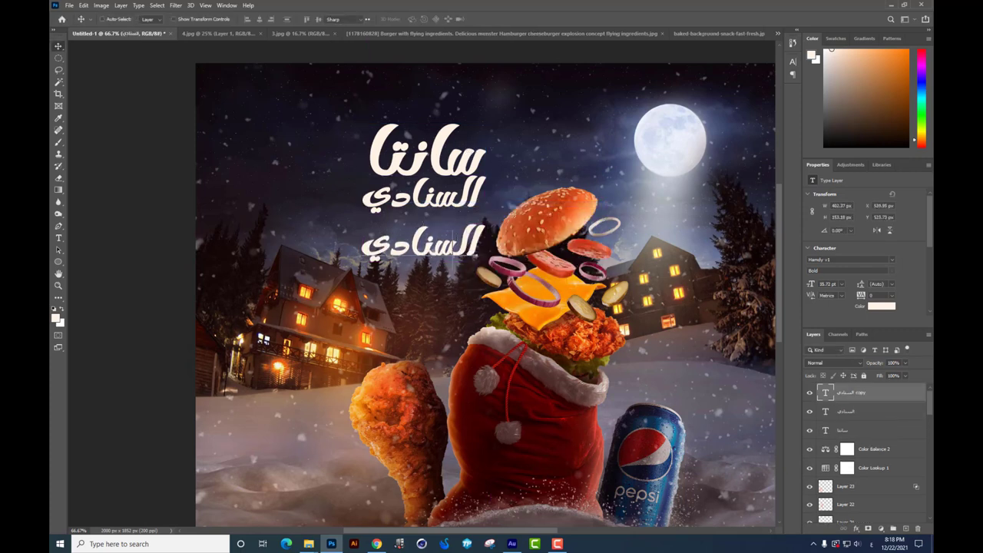
key(t)
double_click(453, 244)
text(خيوة)
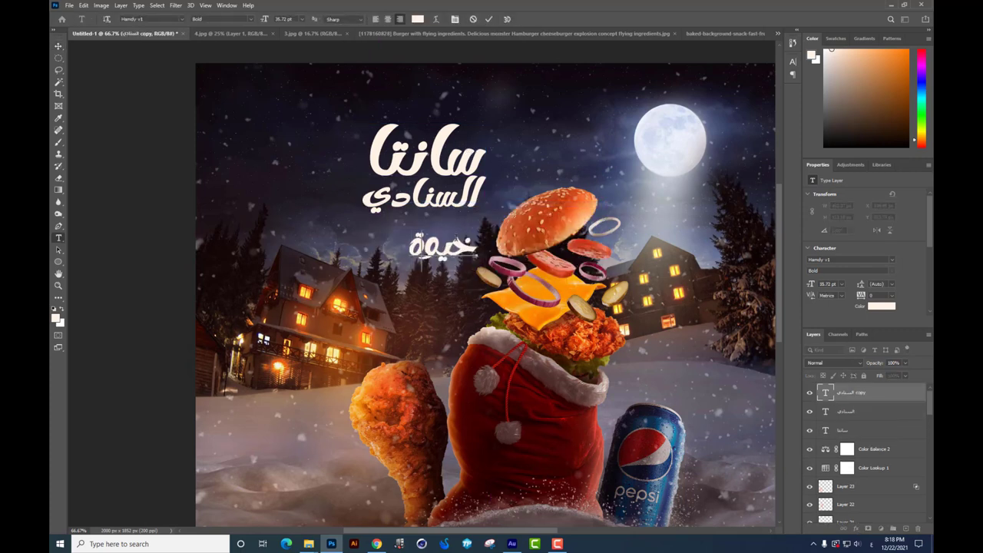
key(BackSpace)
key(BackSpace)
key(BackSpace)
text(هيوزع)
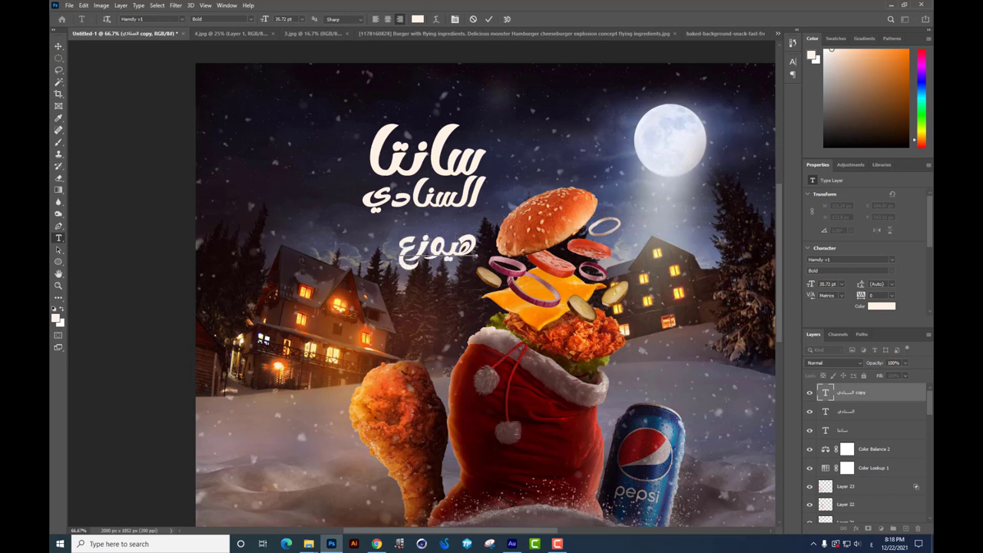
key(BackSpace)
key(ctrl+a)
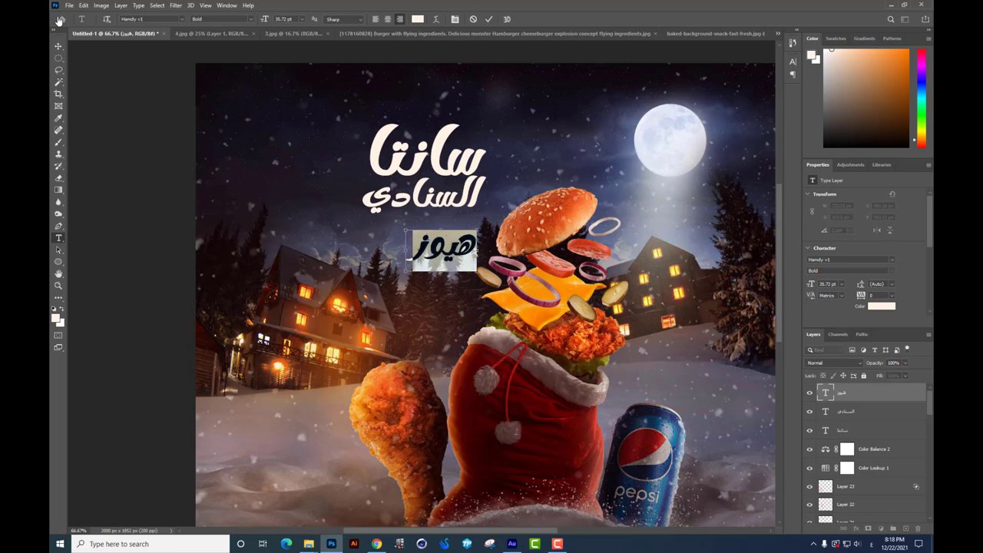
click(52, 42)
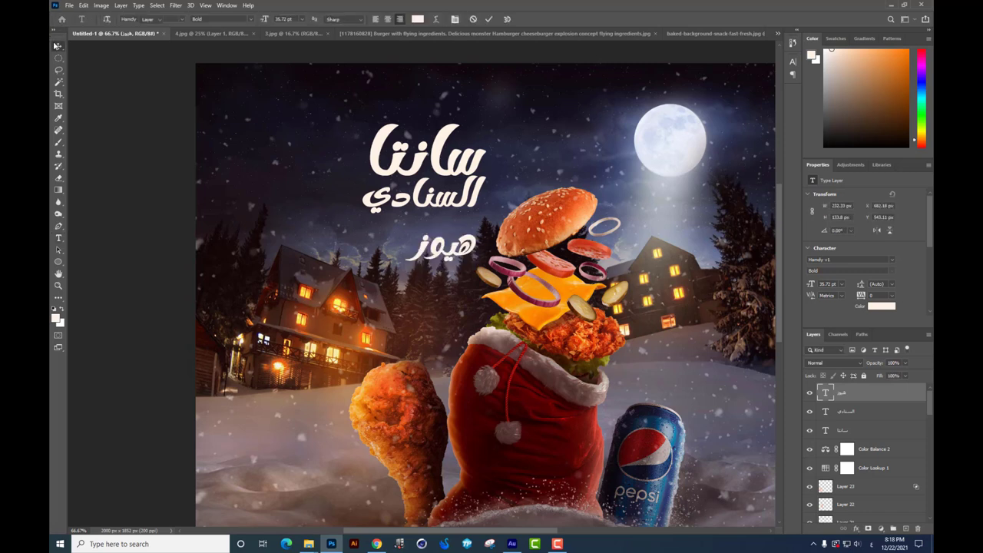
double_click(826, 410)
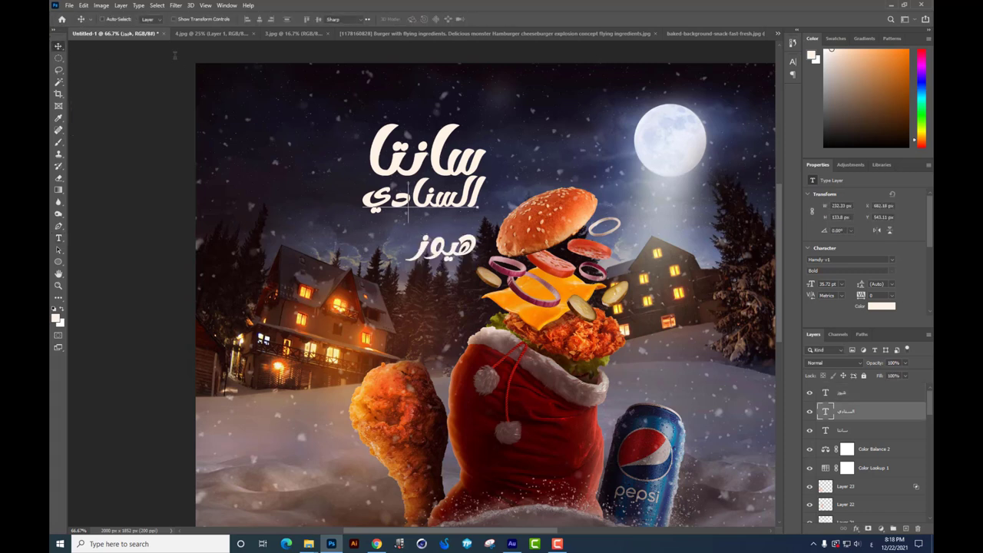
Browse fonts for the second title line, keeping the current font, and zoom in
click(150, 19)
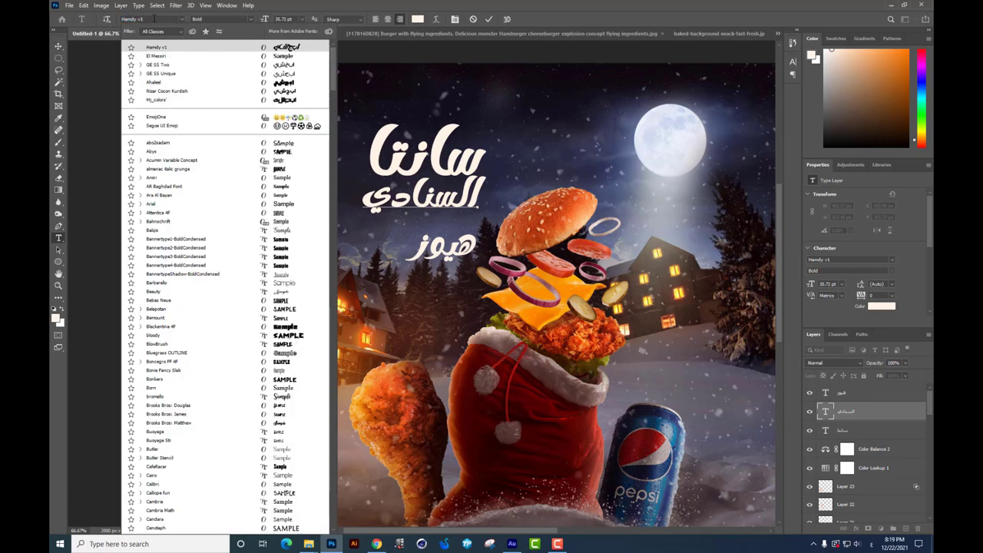
click(54, 46)
key(ctrl+plus)
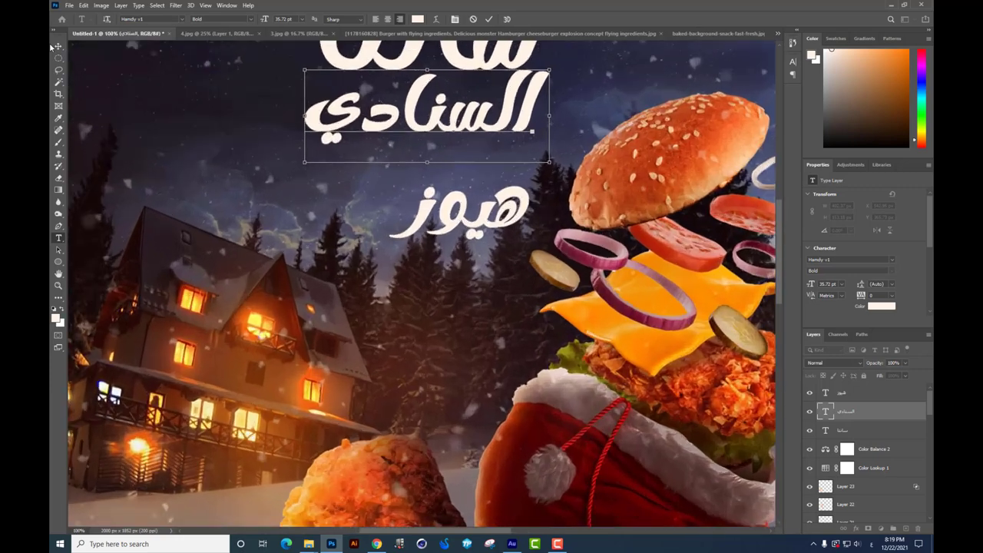
key(ctrl+plus)
Select the هيوز text layer and nudge it up toward the lines above
click(58, 46)
drag(323, 78, 342, 301)
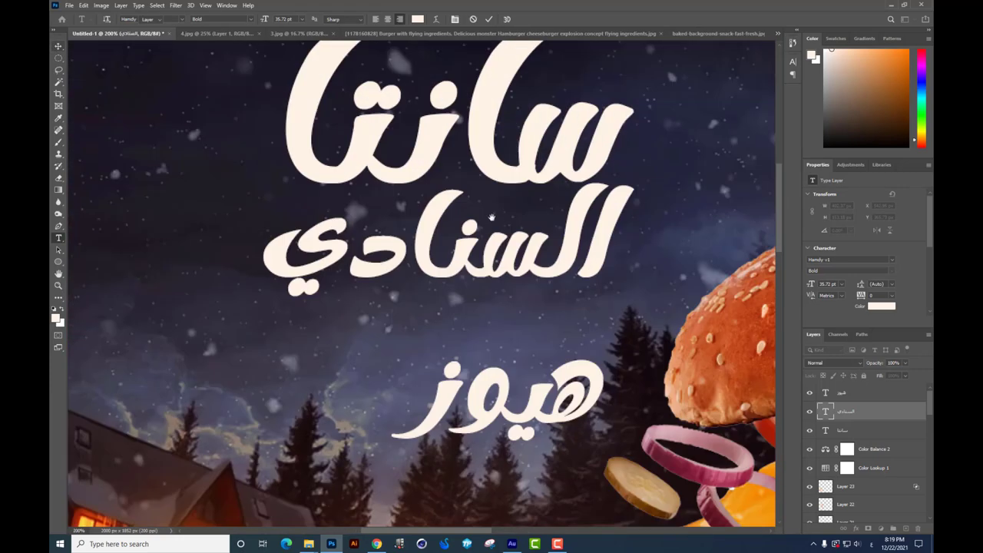
right_click(587, 380)
click(587, 380)
drag(500, 400, 499, 361)
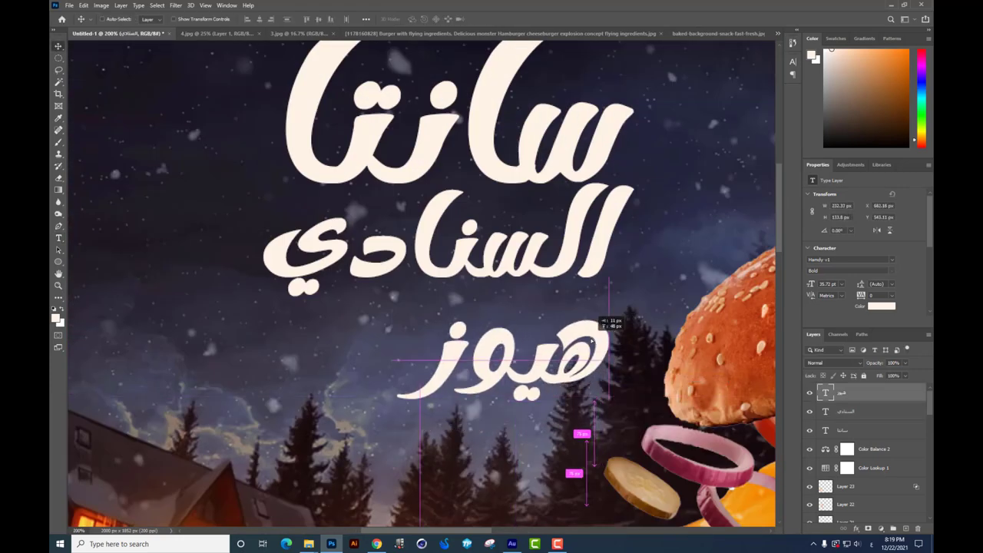
Duplicate هيوز as a slanted letter ع and join it on to form هيوزع
drag(593, 331, 355, 370)
double_click(355, 370)
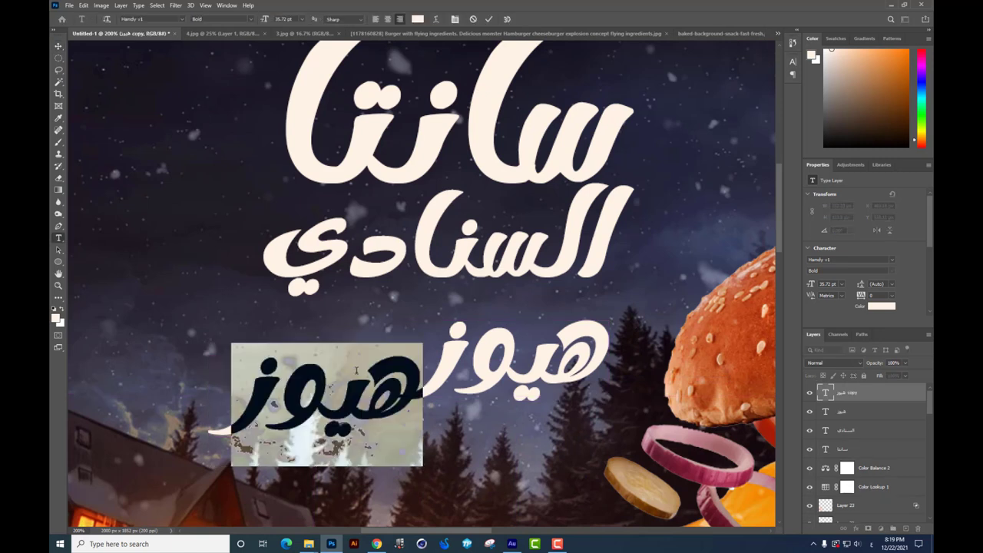
text(ع)
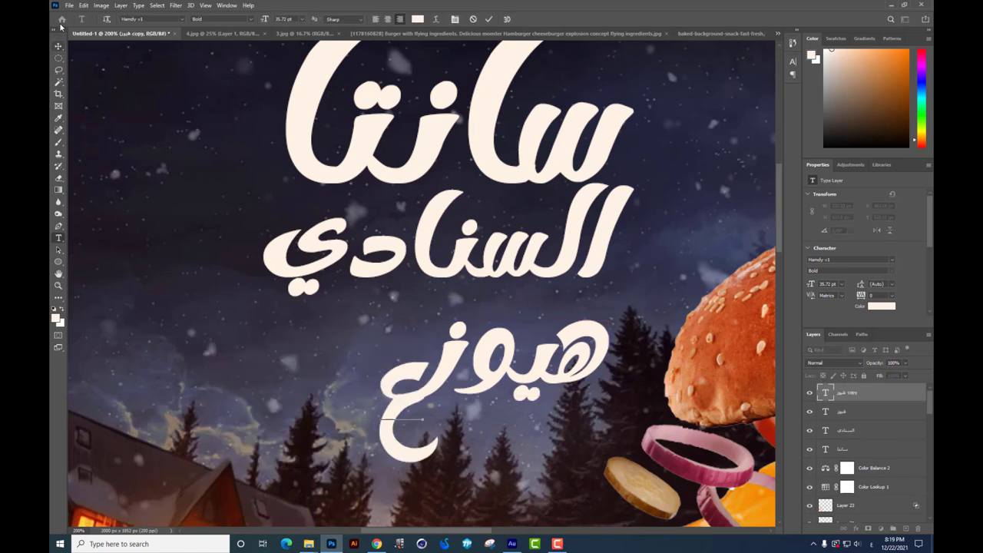
key(ctrl+Return)
key(ctrl+t)
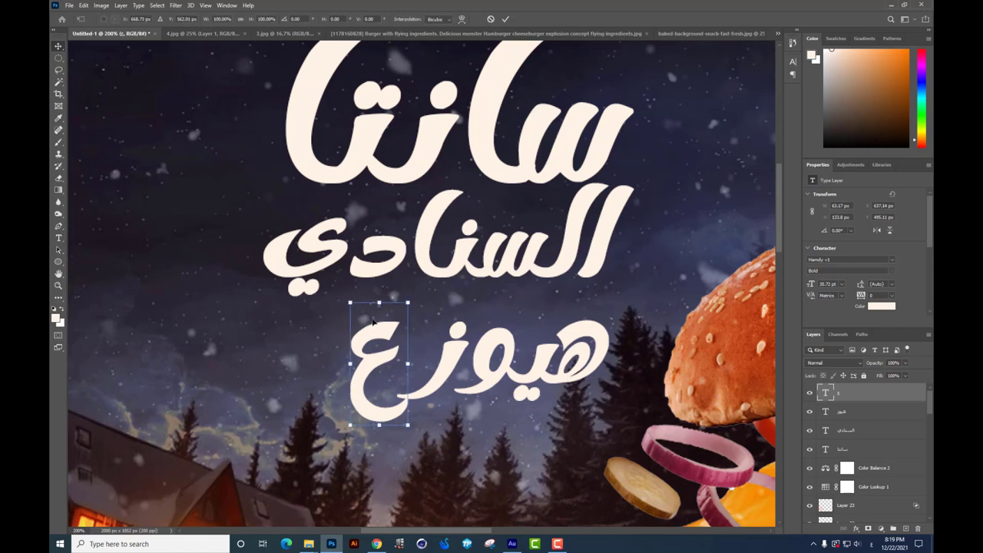
mouse_move(379, 298)
mouse_down()
mouse_move(411, 303)
mouse_move(443, 293)
mouse_up()
key(Return)
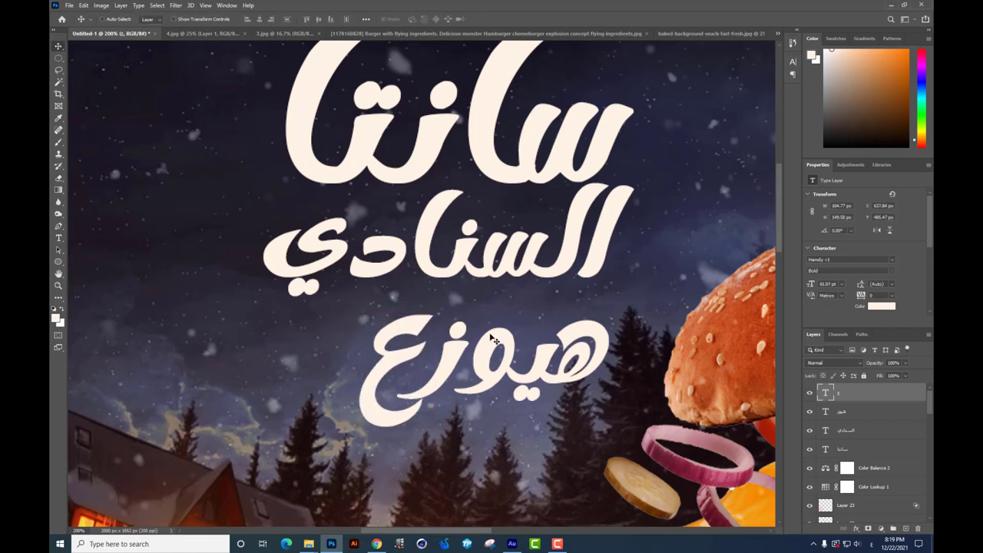
drag(532, 349, 480, 350)
Enlarge the هيوزع line to match the rest of the title
key(ctrl+t)
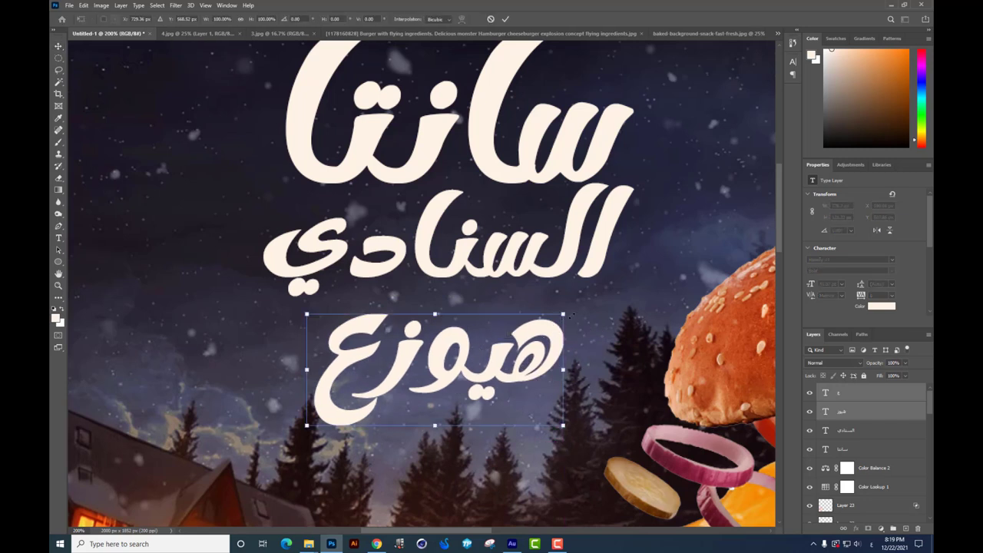
drag(568, 318, 585, 304)
key(Return)
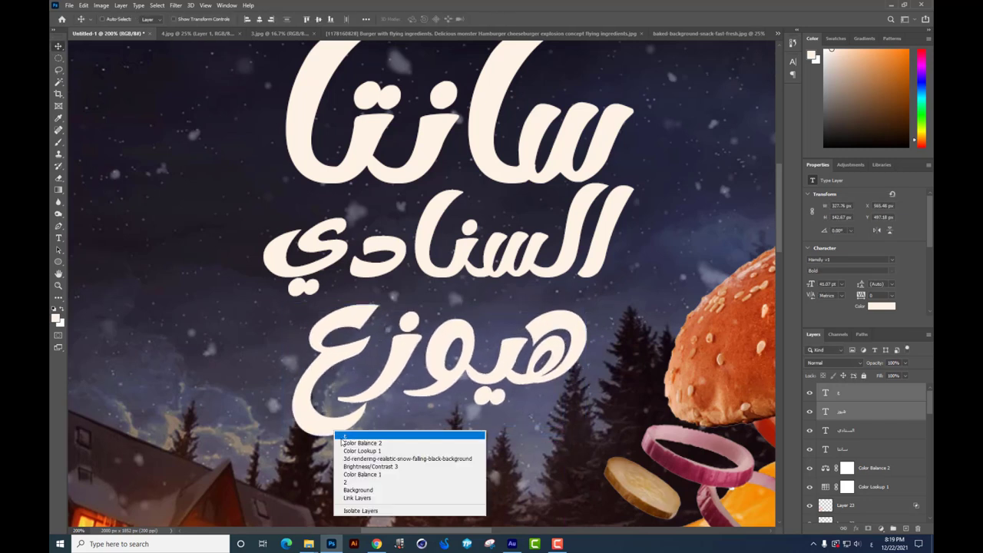
Rasterize the هيوزع text and erase the original tail of its final ع
click(58, 177)
click(360, 418)
key(Return)
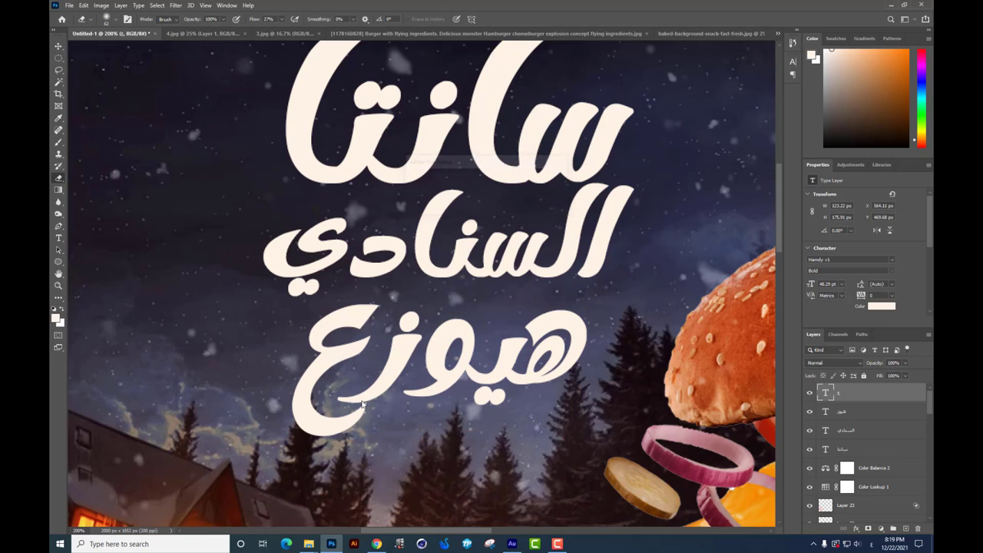
drag(353, 449, 366, 408)
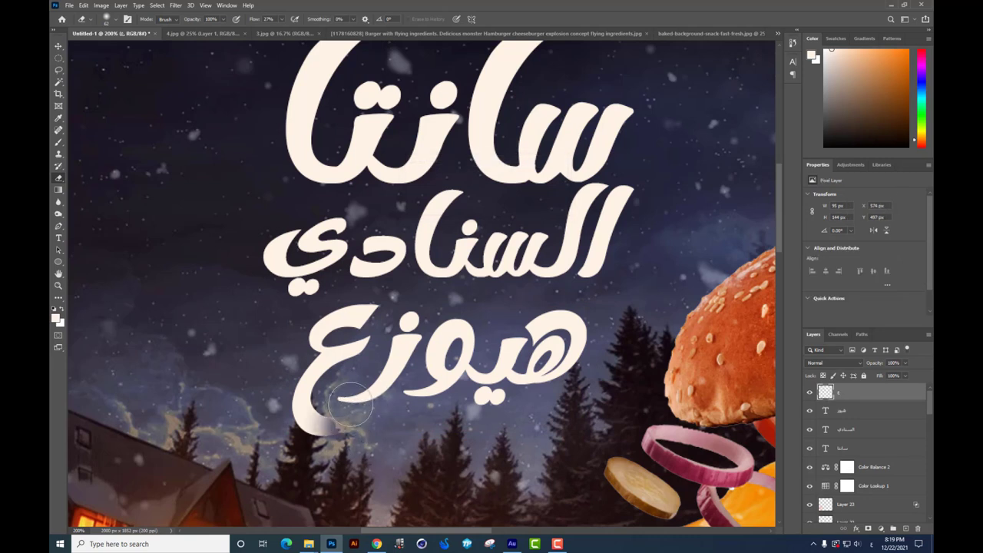
right_click(361, 417)
key(Escape)
drag(368, 383, 341, 424)
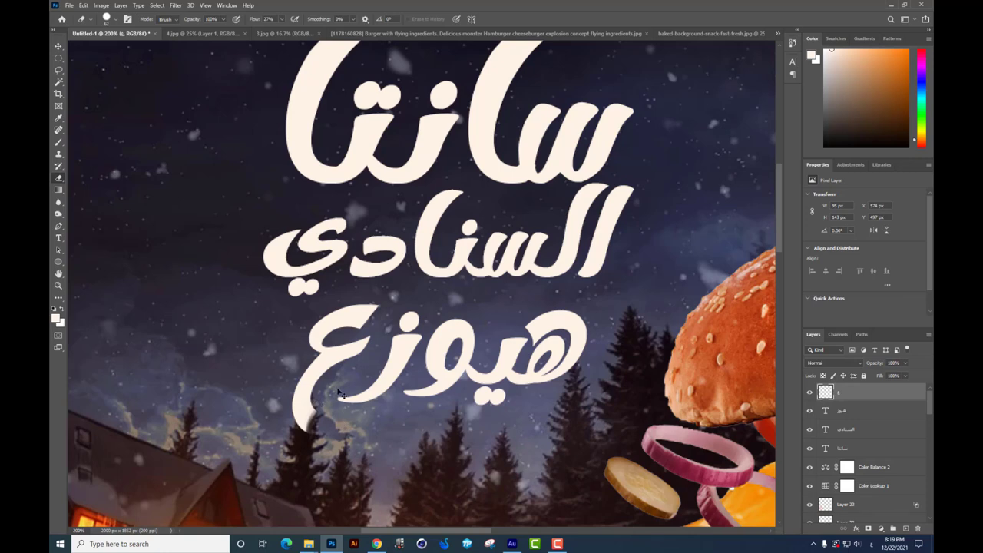
scroll(317, 402, up, 2)
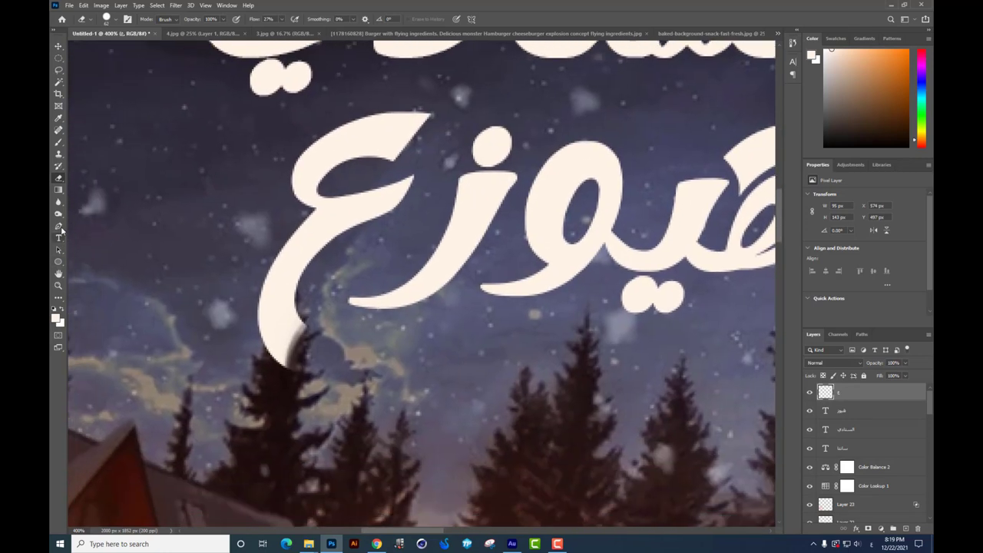
Draw a long curved tail path sweeping left from the ع and turn it into a selection
click(59, 227)
click(274, 360)
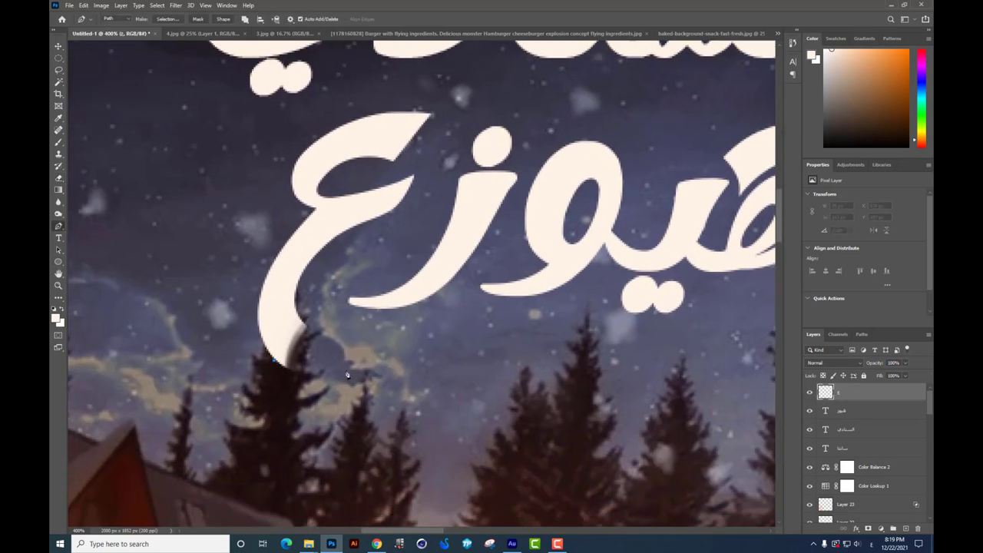
drag(226, 327, 92, 432)
drag(184, 356, 111, 460)
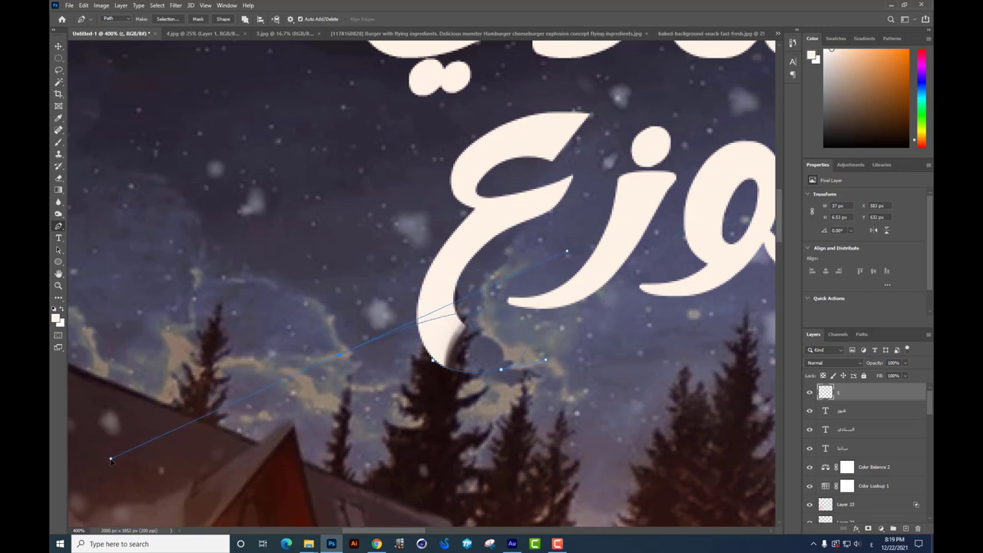
alt+click(343, 357)
key(ctrl+Return)
Paint the tail selection cream at full flow, then deselect
key(b)
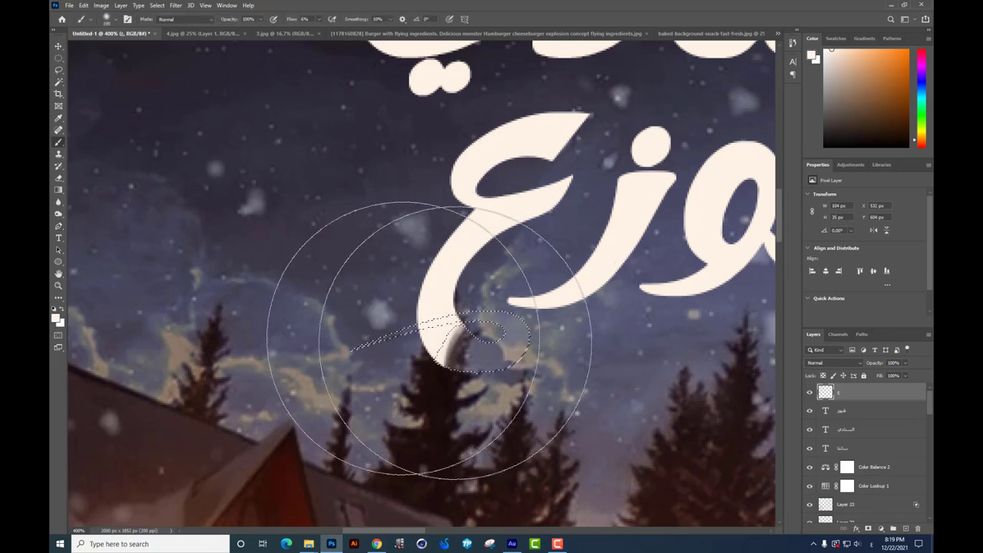
click(314, 19)
drag(317, 32, 365, 33)
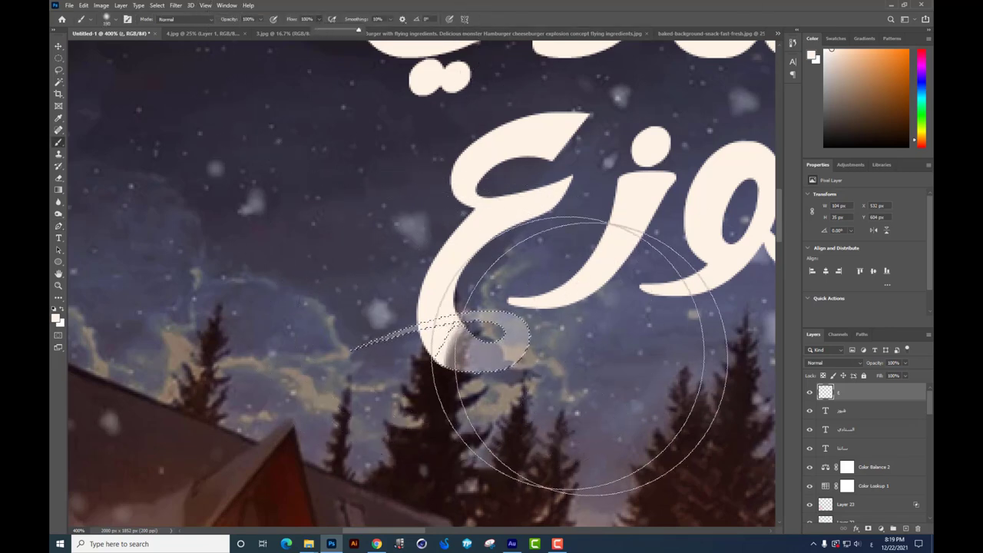
drag(588, 351, 497, 347)
key(ctrl+d)
scroll(359, 302, up, 2)
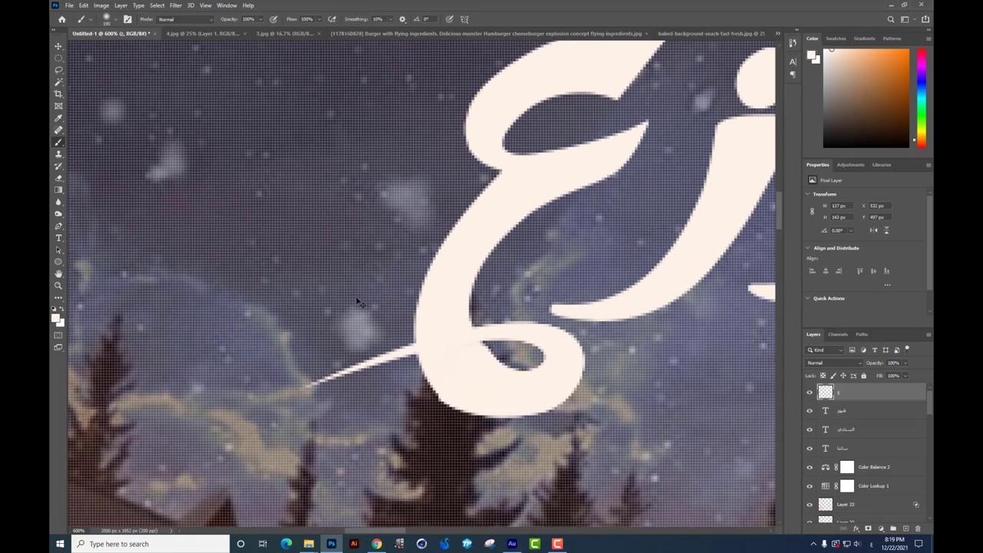
scroll(358, 302, down, 5)
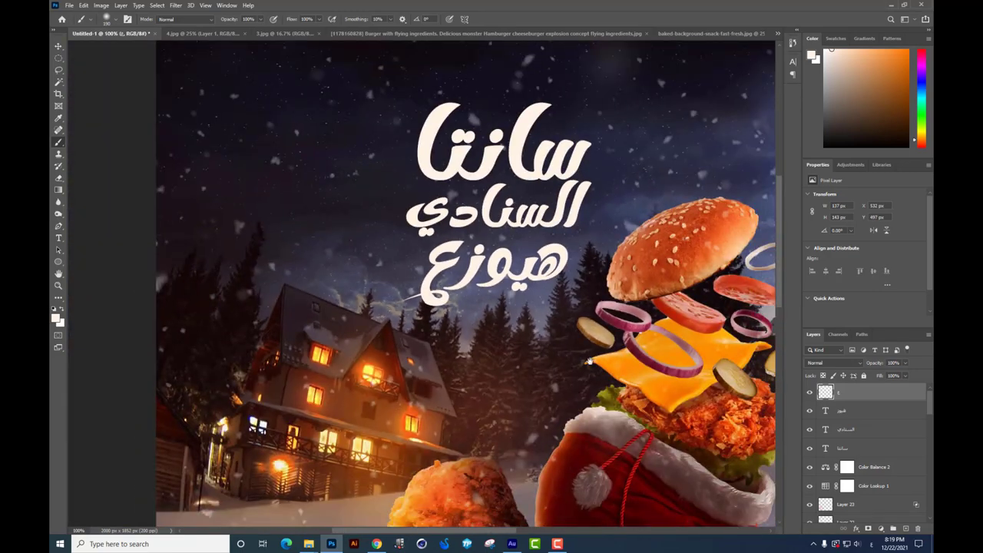
scroll(591, 360, up, 1)
scroll(591, 361, up, 1)
Duplicate the سانتا text layer and retype the copy as أكل
key(v)
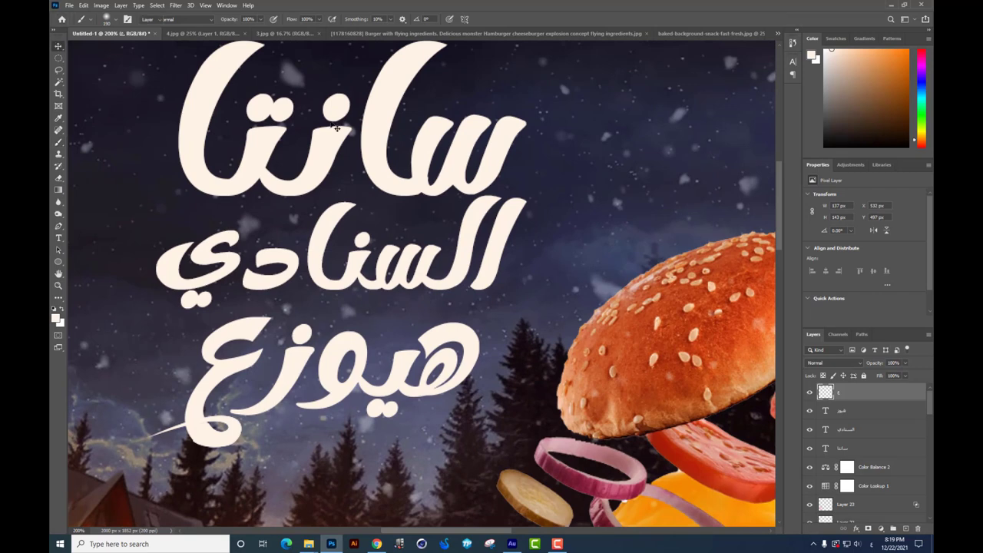
right_click(483, 182)
click(499, 190)
drag(450, 168, 618, 166)
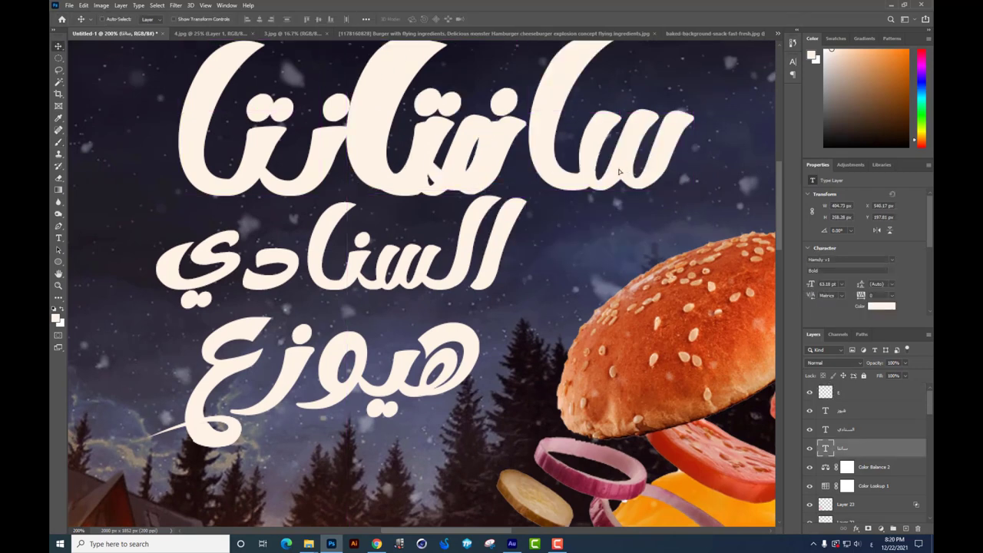
double_click(618, 166)
key(Home)
text(ا)
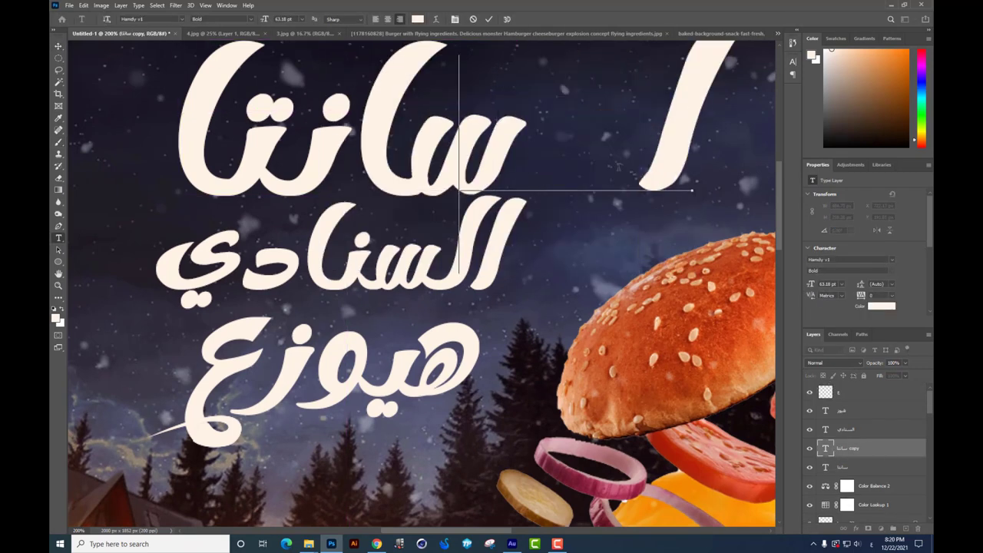
text(ك)
key(ctrl+Return)
key(ctrl+minus)
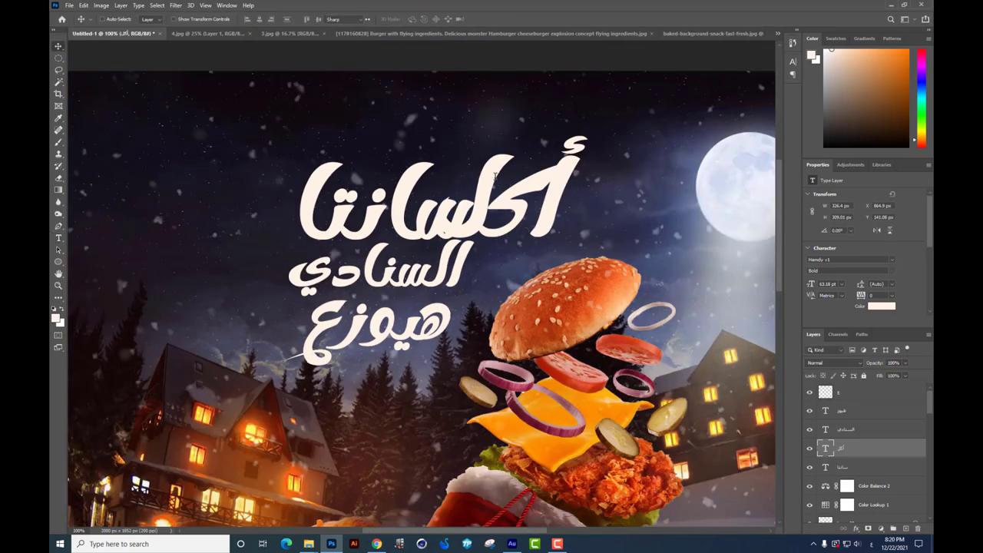
click(530, 223)
text(ل)
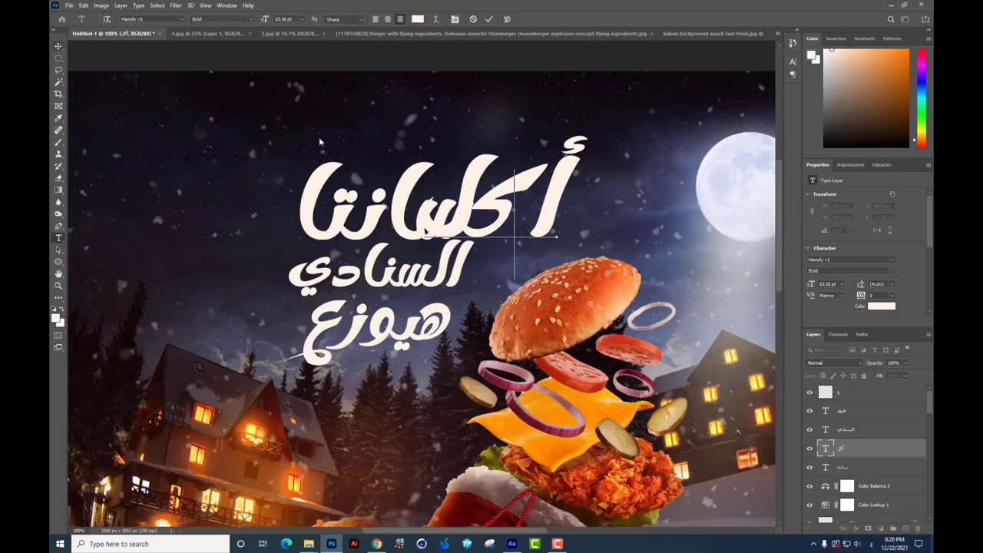
Move أكل below هيوزع and scale it down to about 77%
mouse_move(518, 180)
mouse_down()
mouse_move(441, 388)
mouse_move(391, 388)
mouse_up()
key(ctrl+t)
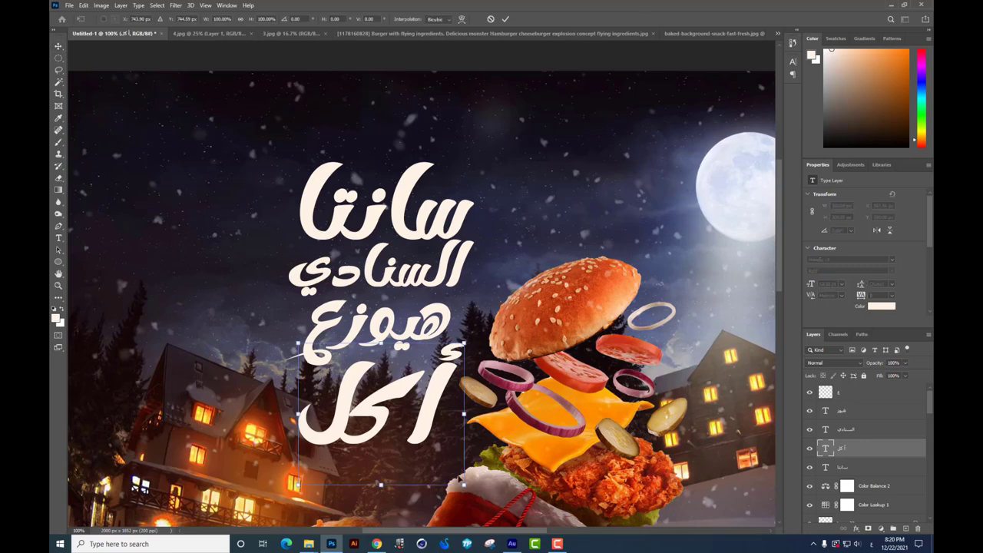
drag(463, 482, 445, 467)
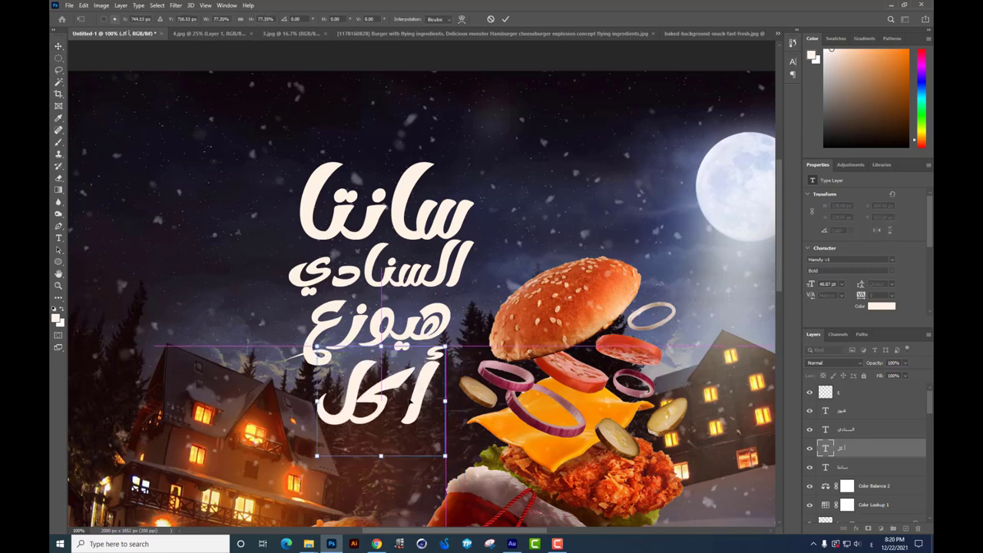
key(Return)
scroll(408, 398, down, 2)
Select all four title text layers, shift them down-right and merge them into one layer
drag(369, 227, 369, 227)
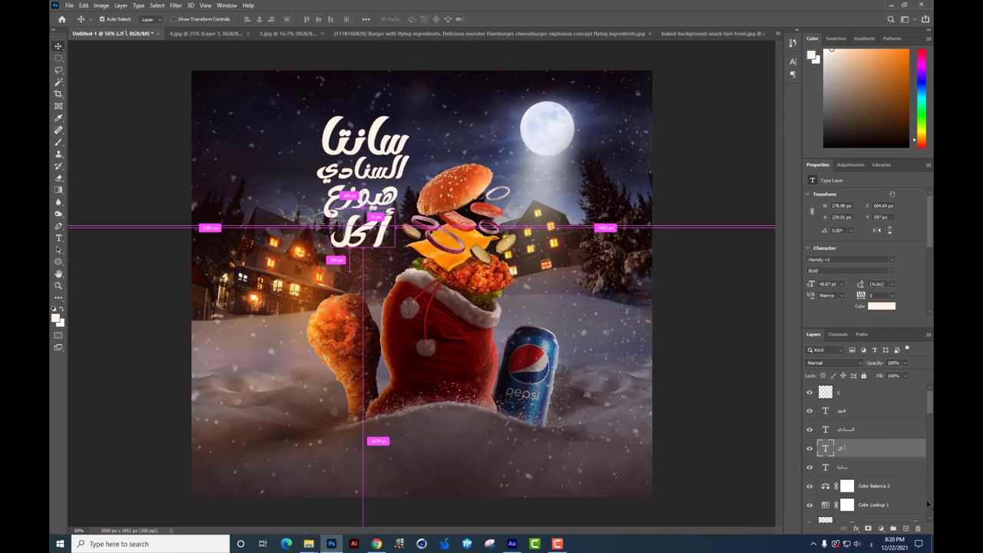
ctrl+click(852, 467)
shift+click(852, 392)
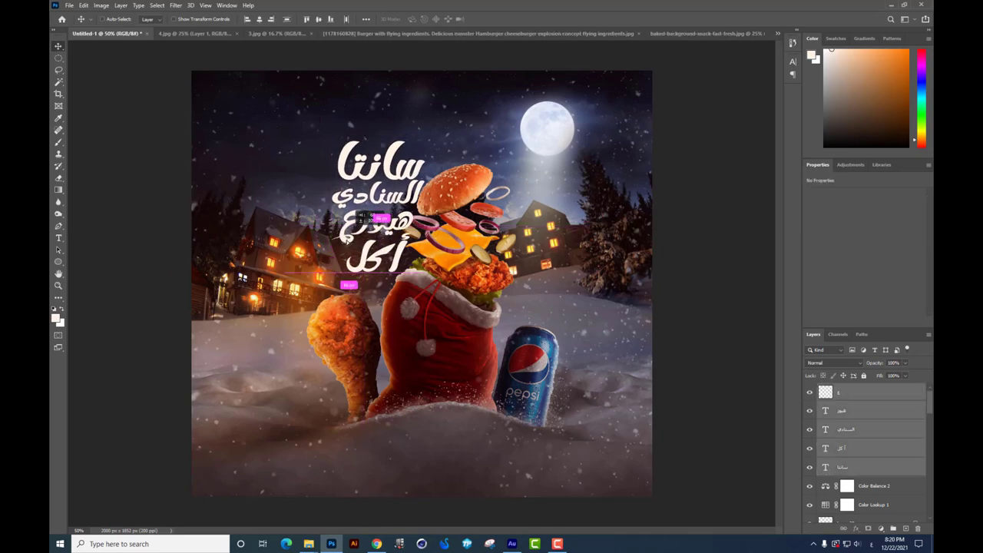
drag(410, 252, 424, 293)
click(827, 392)
Move the title layer beneath the burger and enlarge it slightly
scroll(867, 461, down, 5)
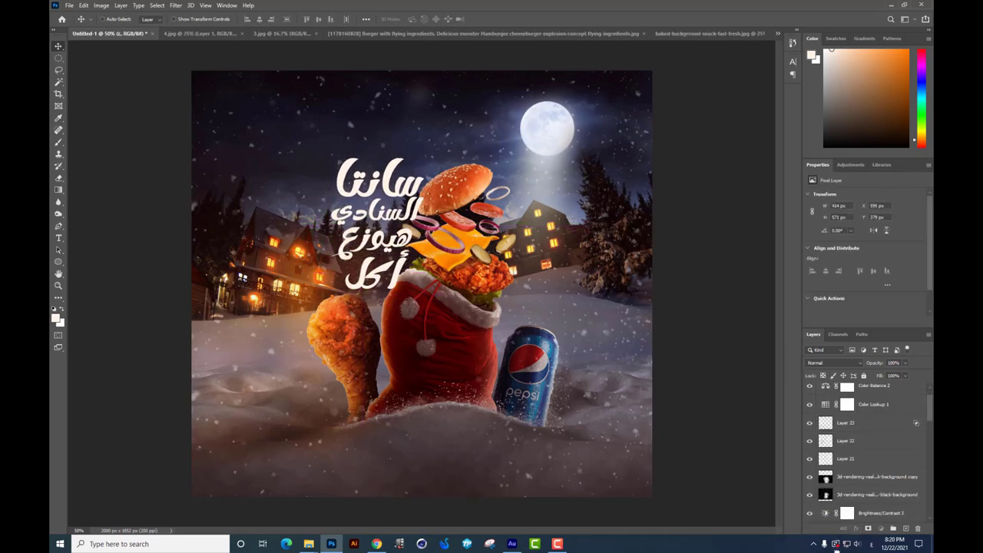
scroll(859, 460, down, 5)
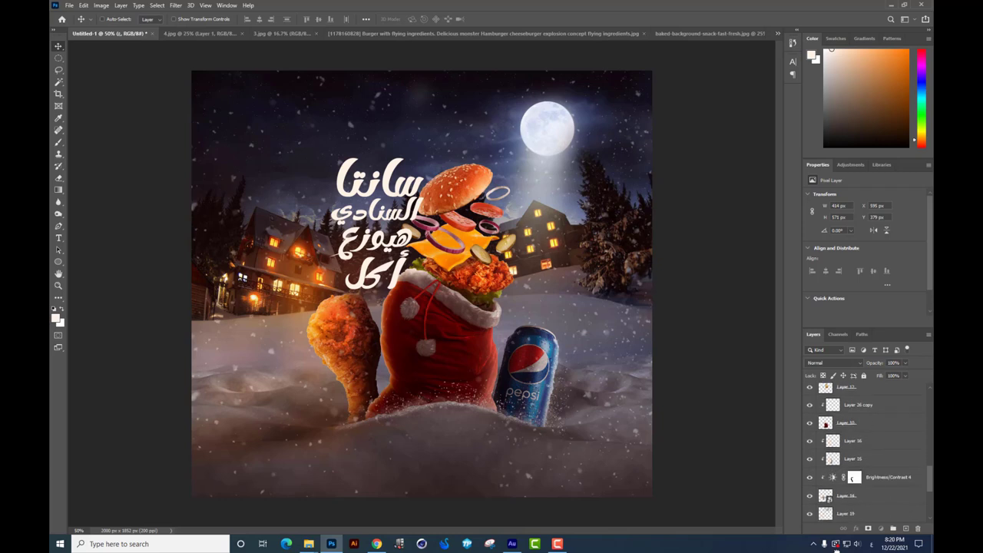
drag(859, 478, 860, 442)
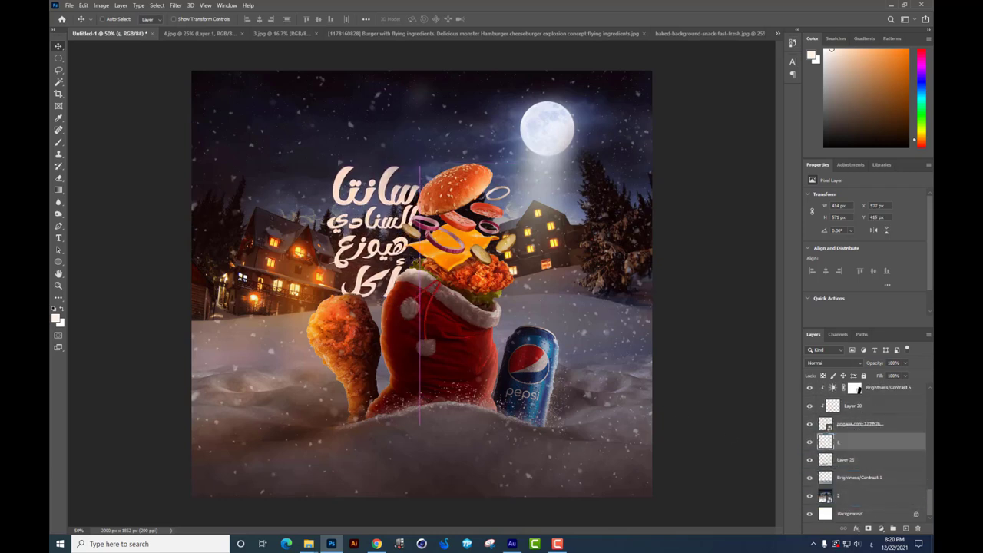
key(ctrl+t)
drag(418, 231, 422, 232)
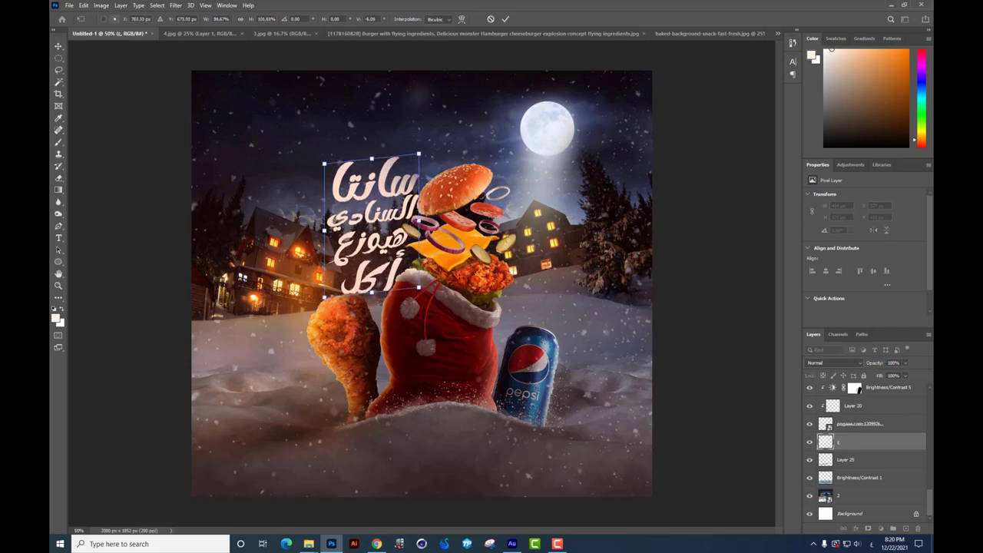
key(Return)
drag(415, 261, 423, 267)
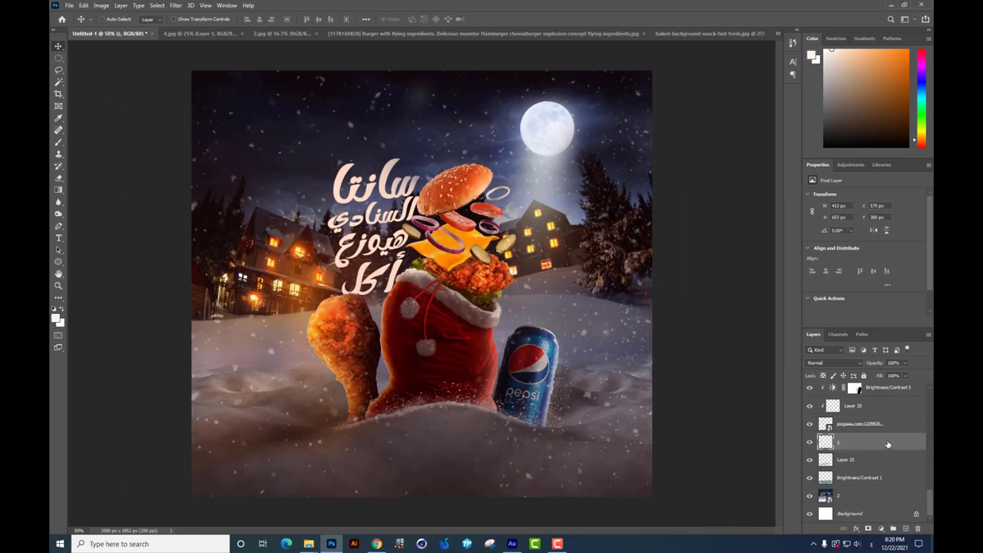
Add a drop shadow to the title: Multiply, 41% opacity, 14 px distance, 10 px size
right_click(888, 444)
click(830, 37)
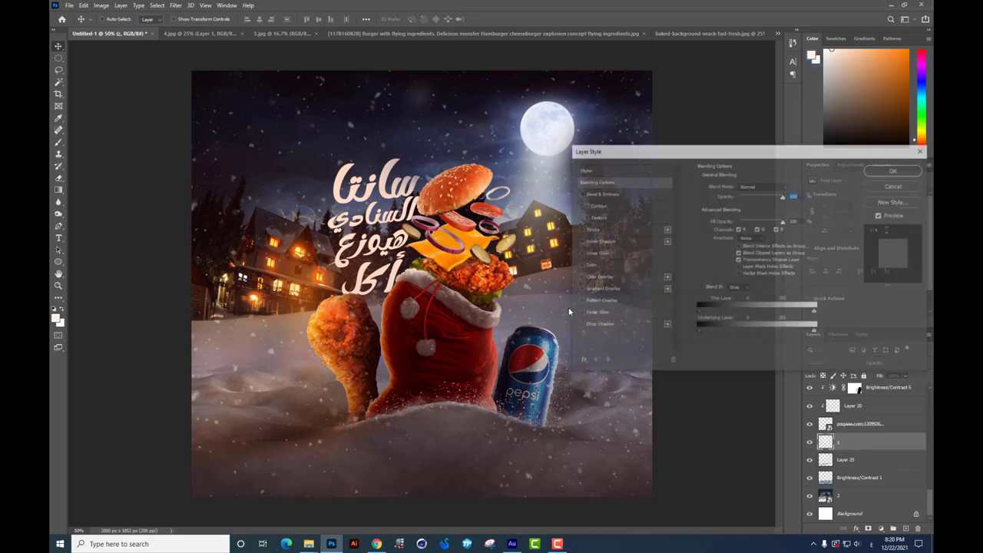
click(593, 325)
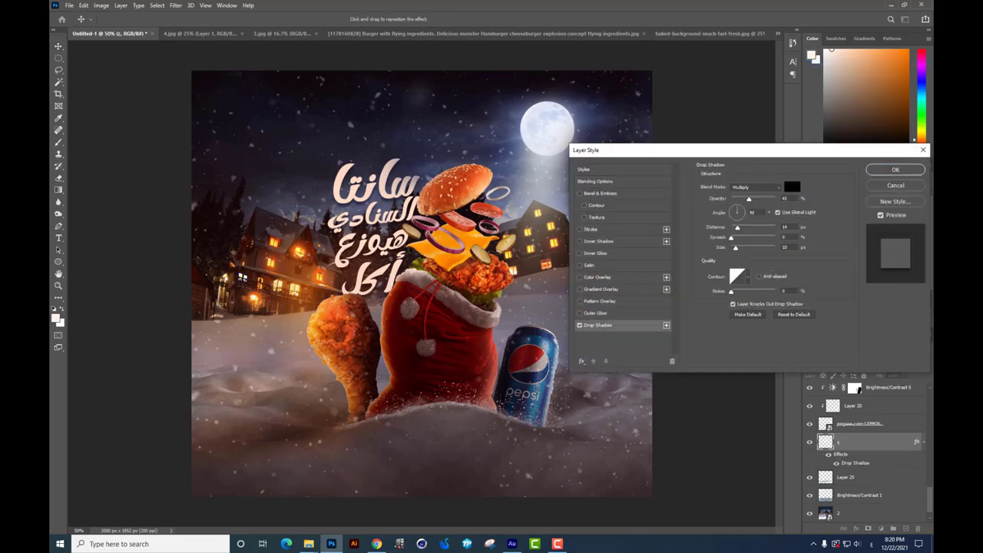
click(895, 169)
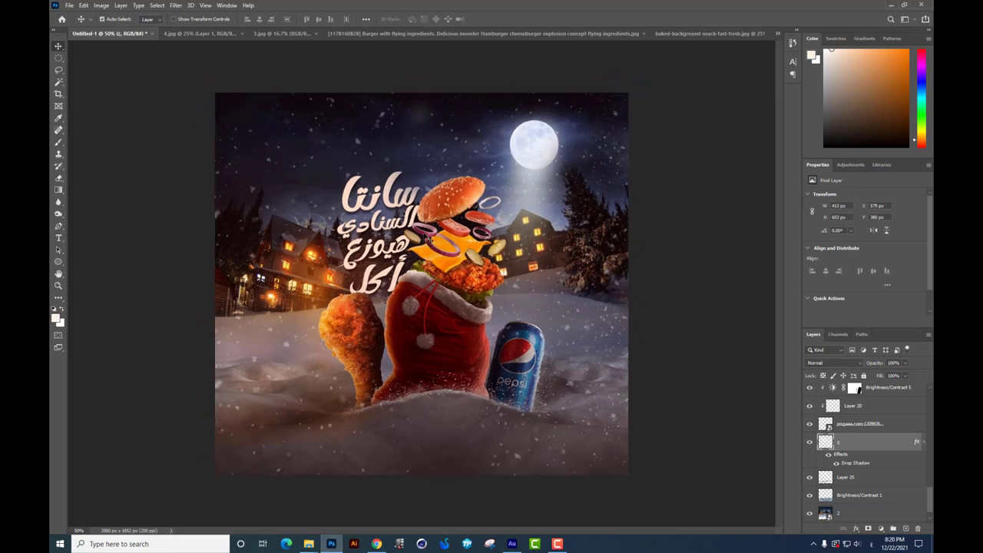
Duplicate the layers from Color Balance 2 down to layer 2 and merge the copies
key(ctrl+minus)
scroll(883, 446, up, 3)
scroll(883, 445, up, 3)
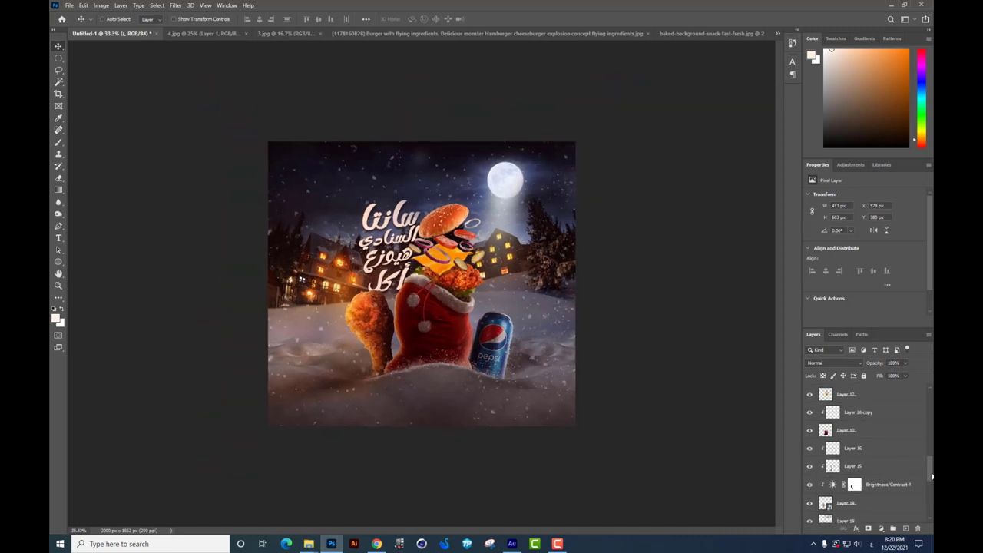
scroll(898, 438, up, 3)
click(899, 393)
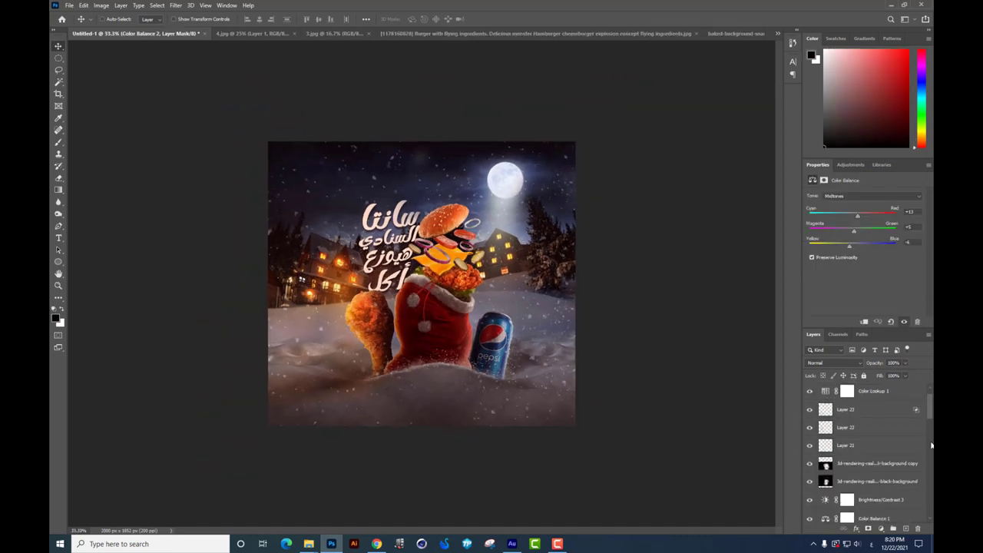
drag(929, 399, 915, 511)
shift+click(873, 499)
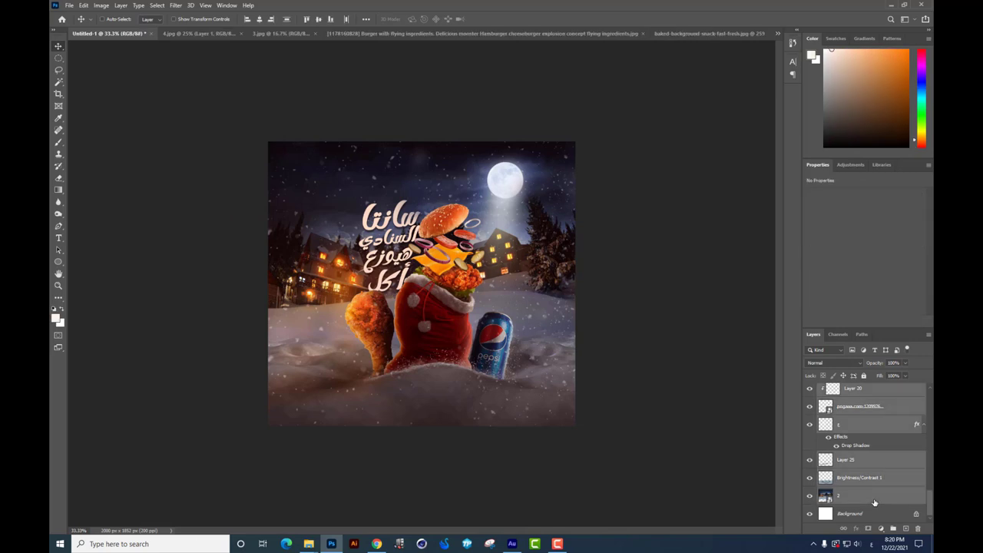
key(ctrl+j)
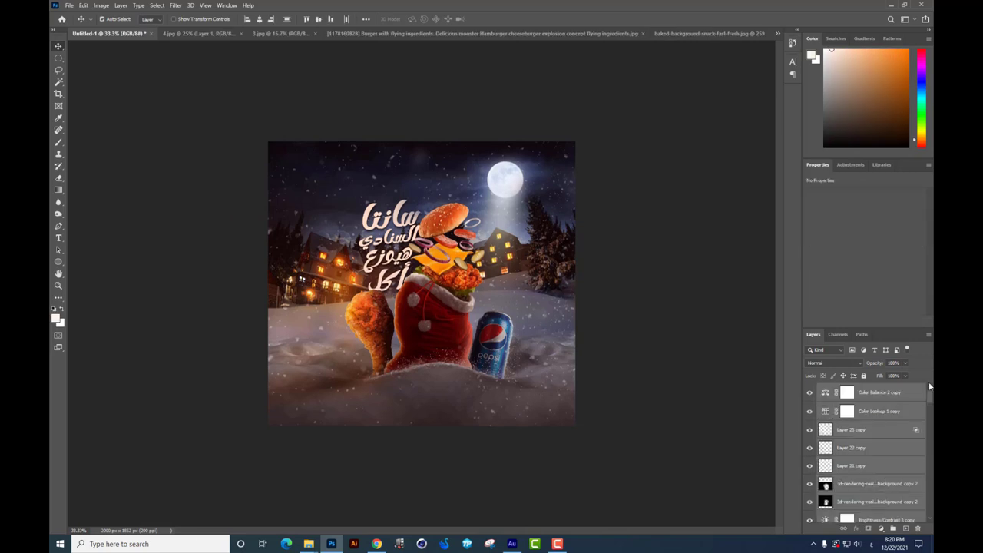
key(ctrl+e)
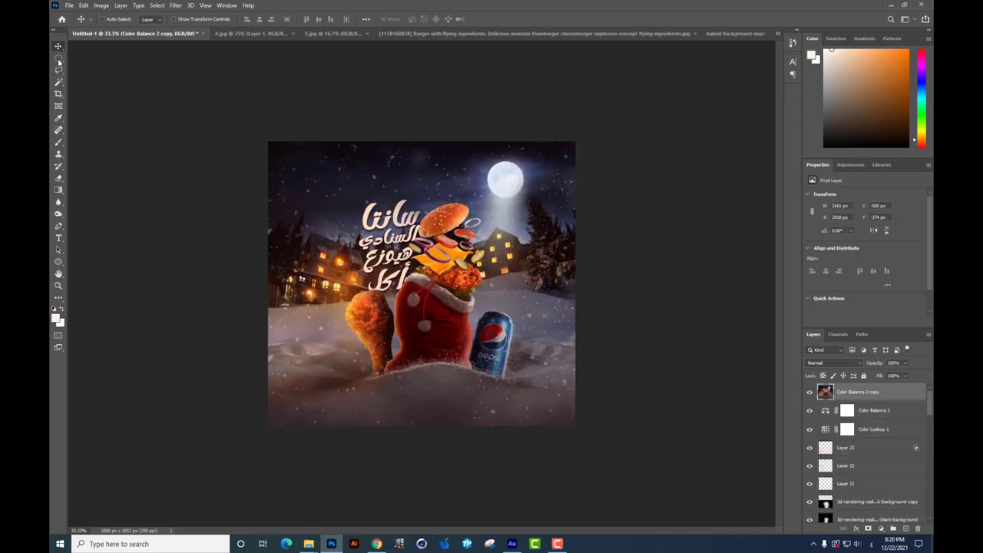
Stamp all visible layers into Layer 27 and open it in the Camera Raw Filter
click(58, 59)
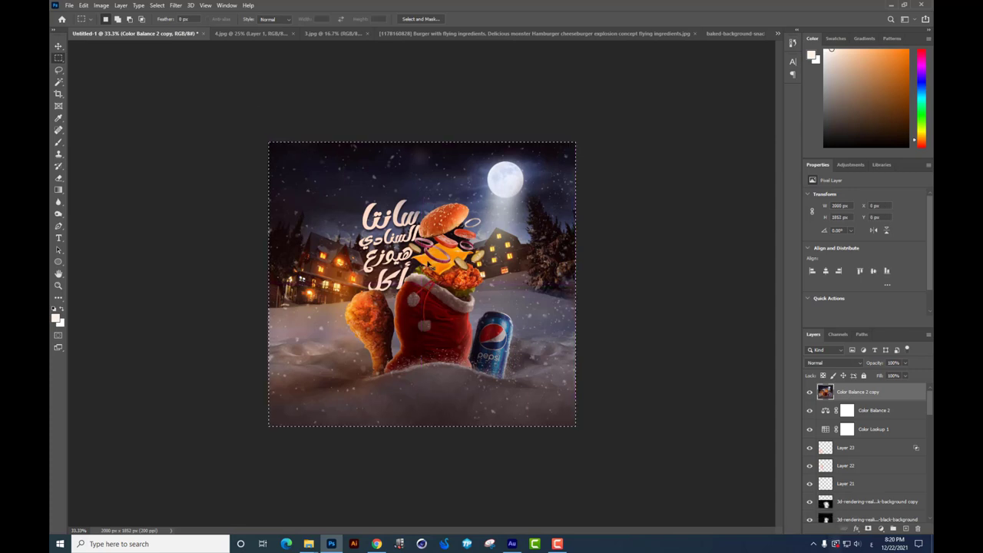
key(ctrl+shift+alt+e)
click(175, 6)
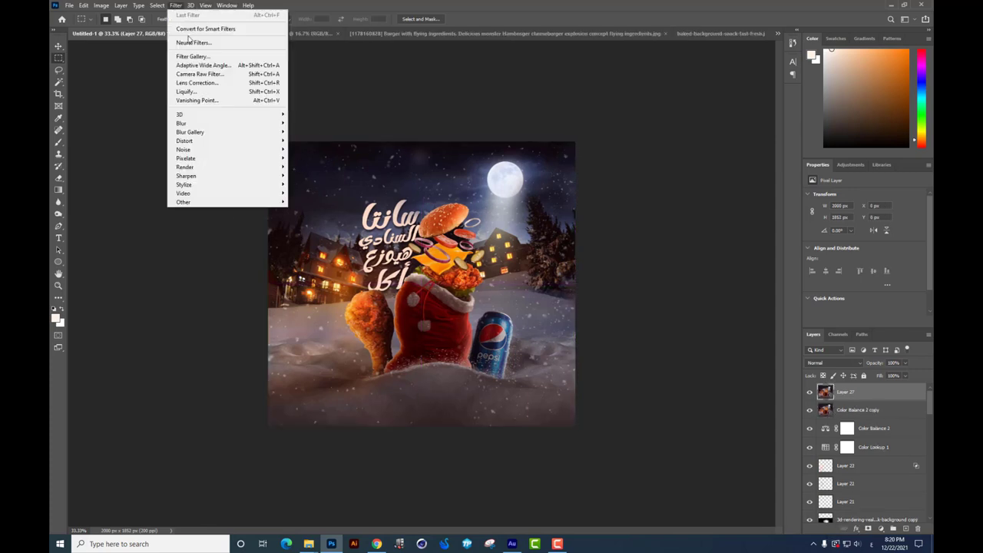
click(196, 72)
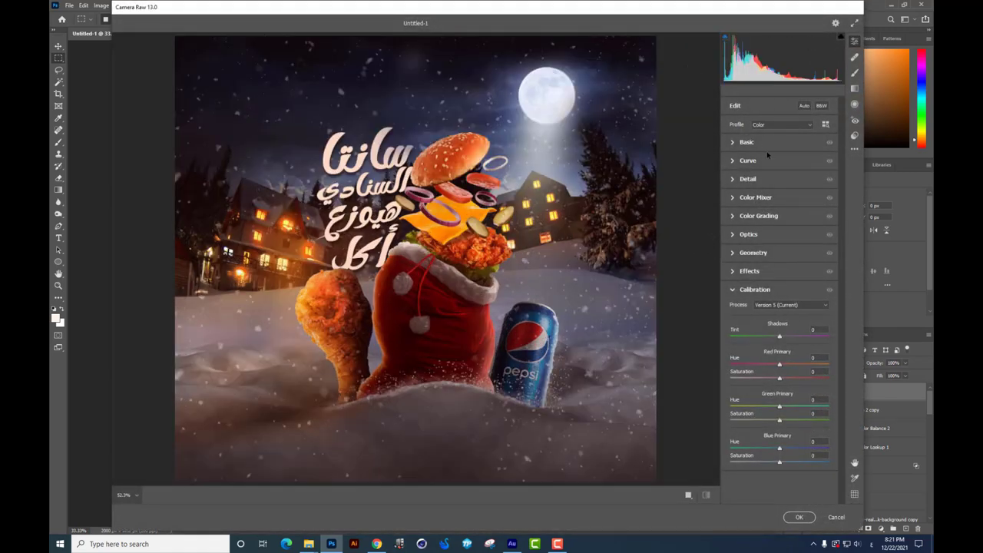
Cool the white balance slightly, raise Whites to +47 and Clarity to +14
click(768, 144)
mouse_move(779, 178)
mouse_down()
mouse_move(768, 216)
mouse_move(790, 230)
mouse_move(786, 244)
mouse_move(804, 271)
mouse_move(789, 284)
mouse_up()
click(780, 284)
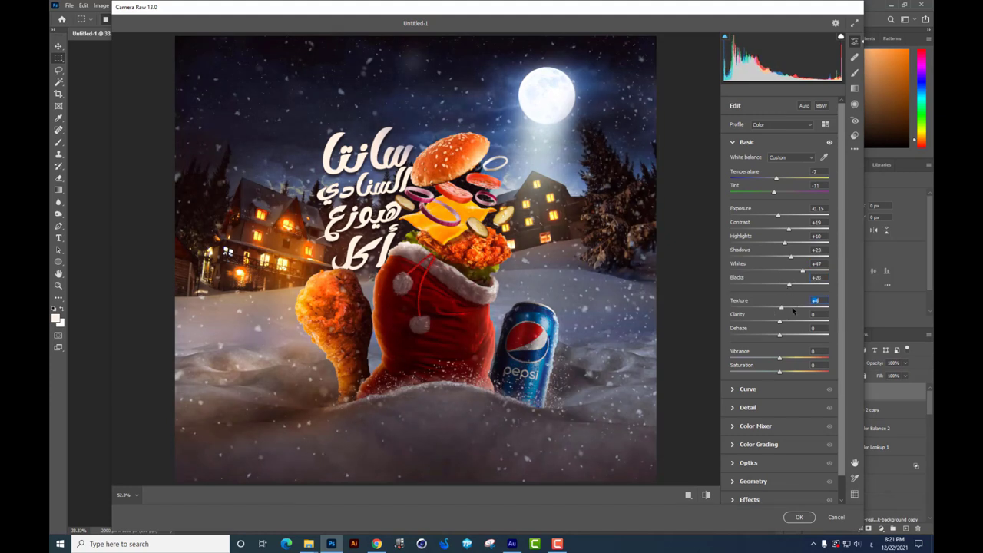
mouse_move(783, 325)
mouse_down()
mouse_move(800, 358)
mouse_move(775, 373)
mouse_up()
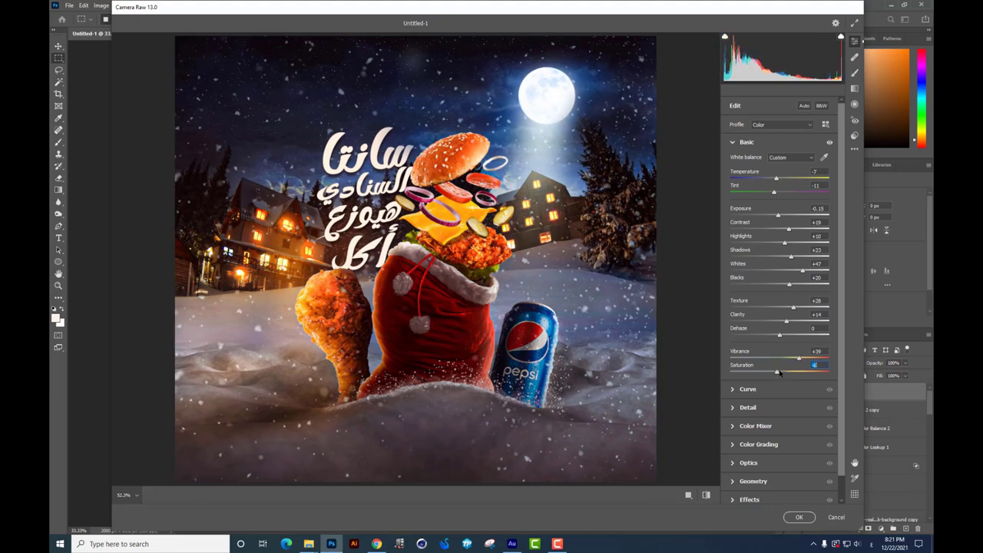
scroll(779, 373, down, 1)
In the colour mixer, shift the hues of reds, oranges and blues (blues -16)
click(768, 367)
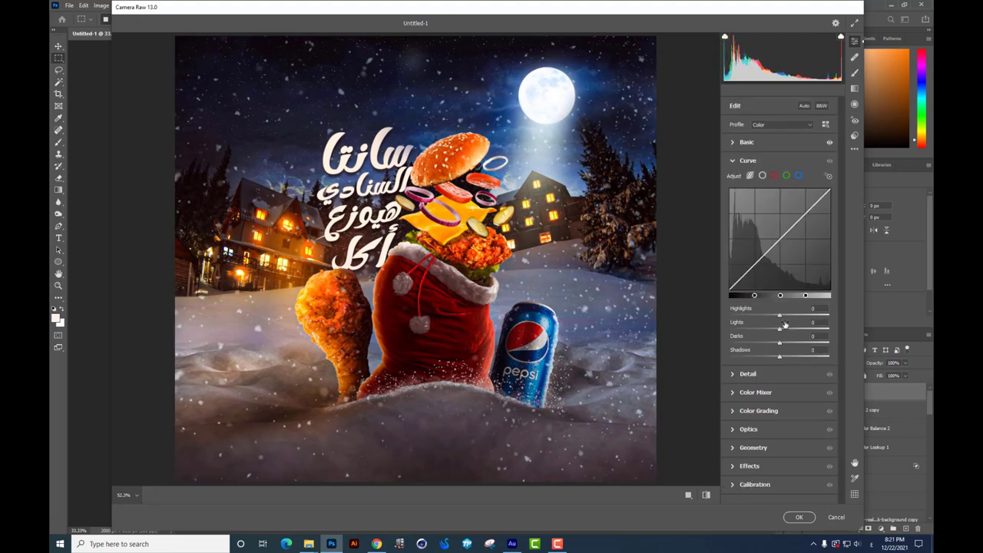
click(747, 373)
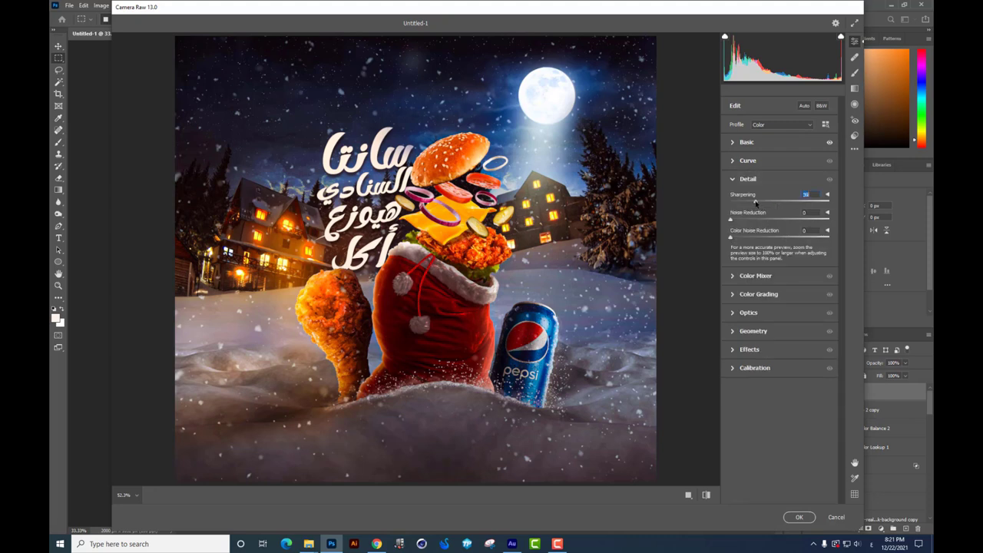
click(747, 276)
drag(779, 251, 784, 264)
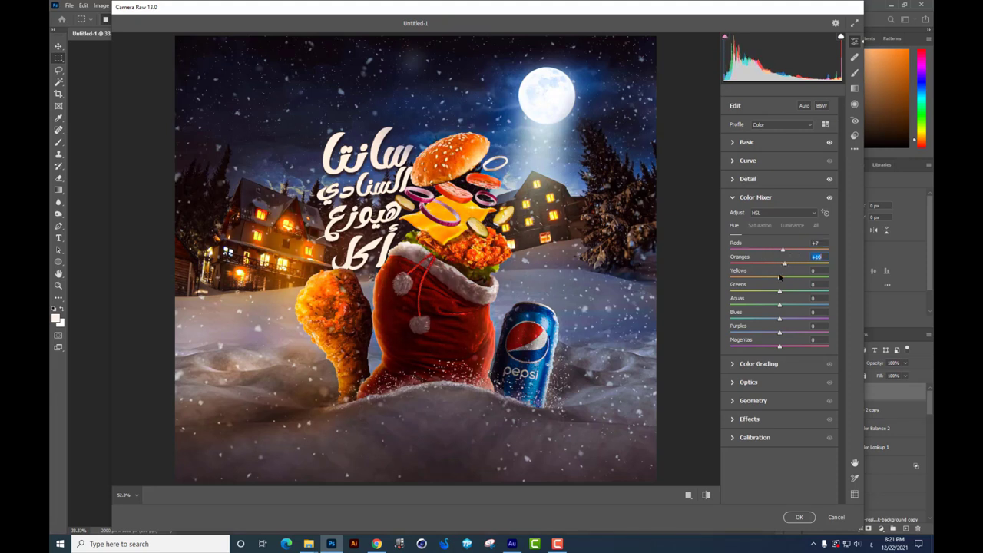
drag(777, 279, 808, 278)
drag(780, 308, 789, 323)
Darken the corners with a -21 vignette
click(774, 366)
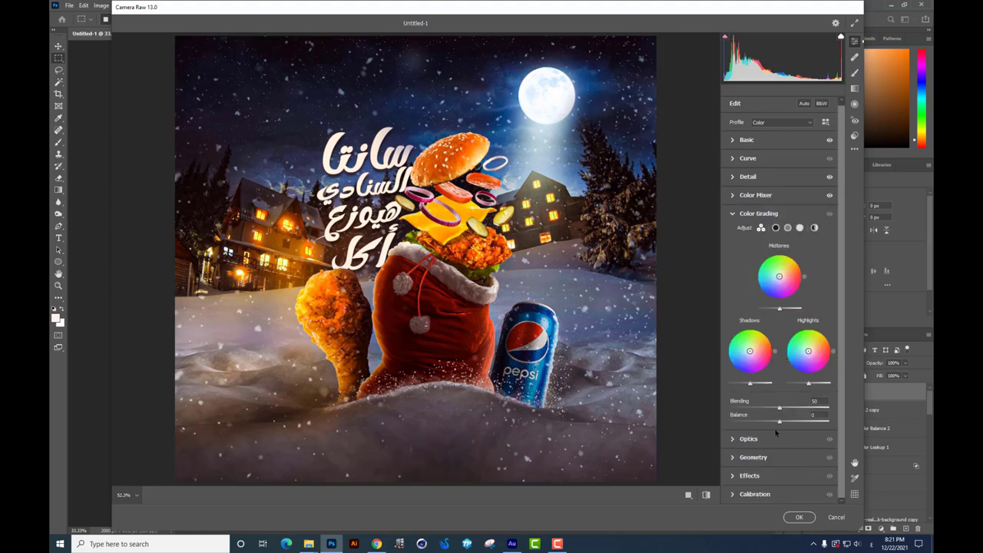
click(771, 442)
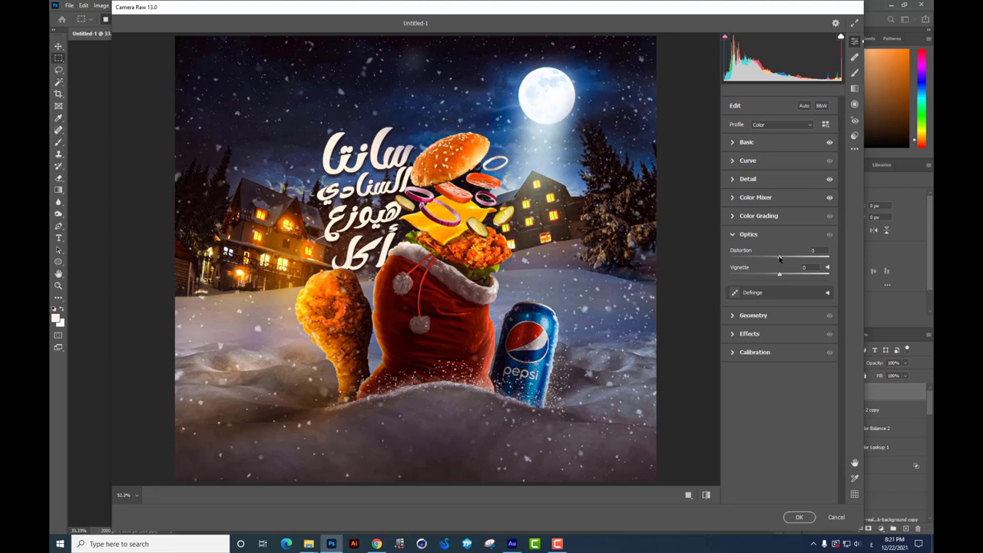
click(756, 315)
click(757, 326)
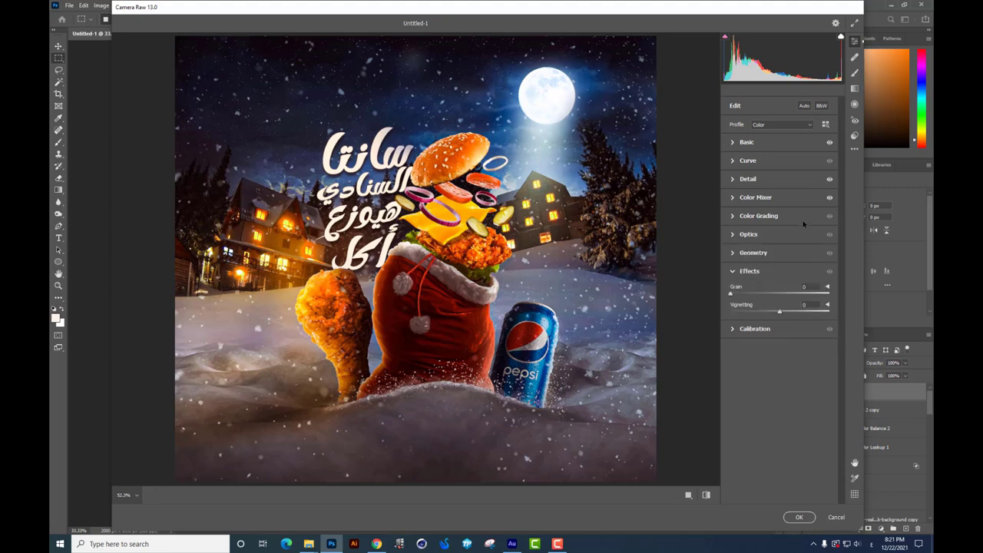
drag(779, 313, 774, 313)
Set calibration red primary hue -10 and blue primary saturation +28, then apply the grade
click(760, 328)
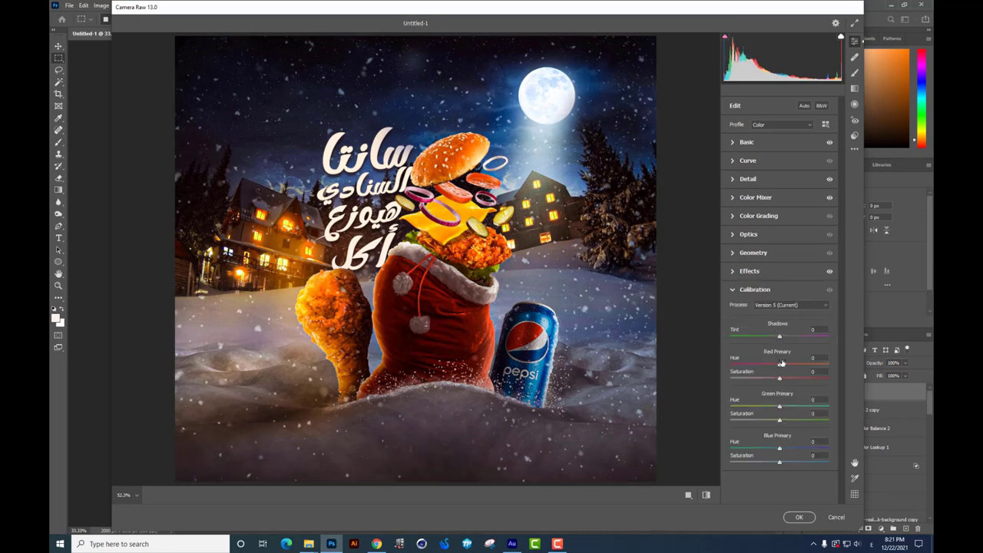
drag(779, 364, 776, 449)
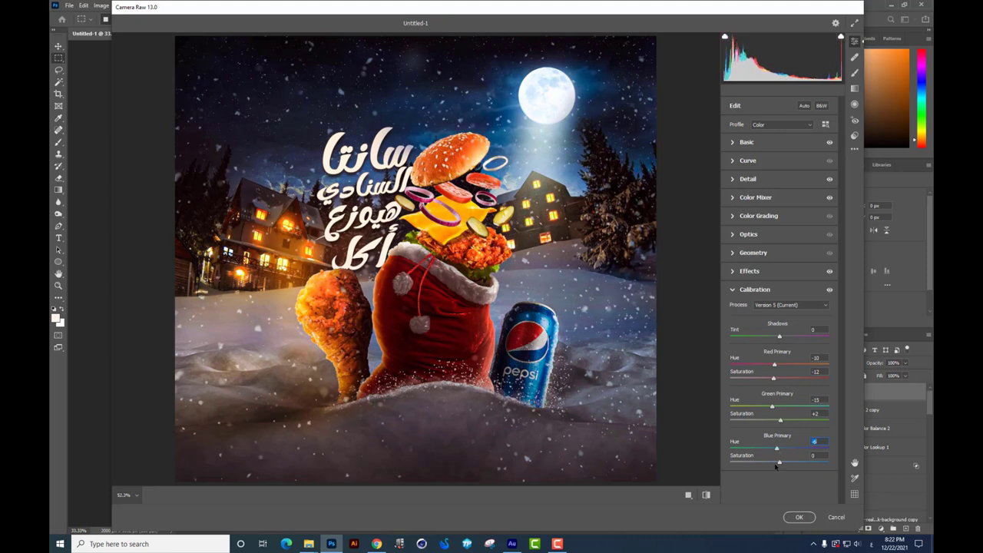
drag(785, 464, 791, 464)
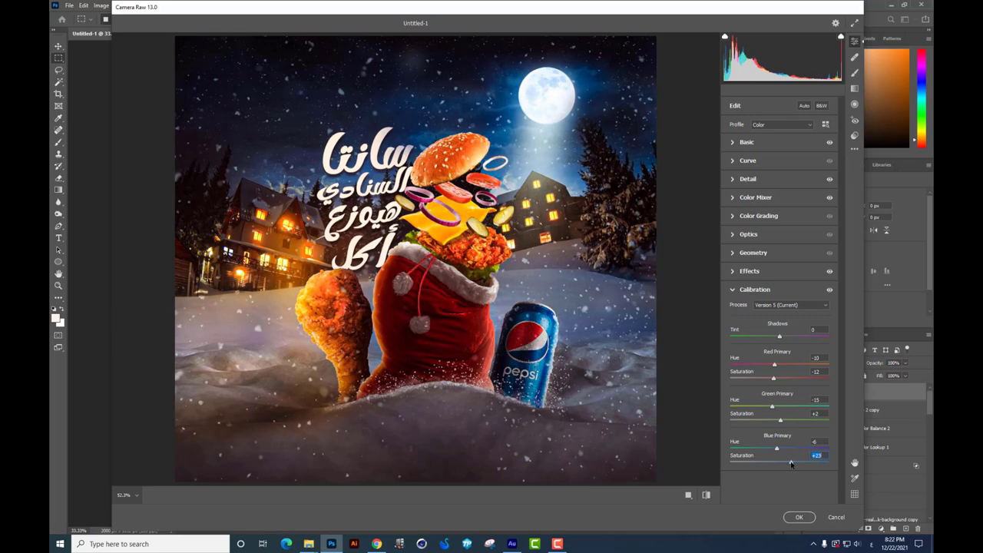
click(800, 518)
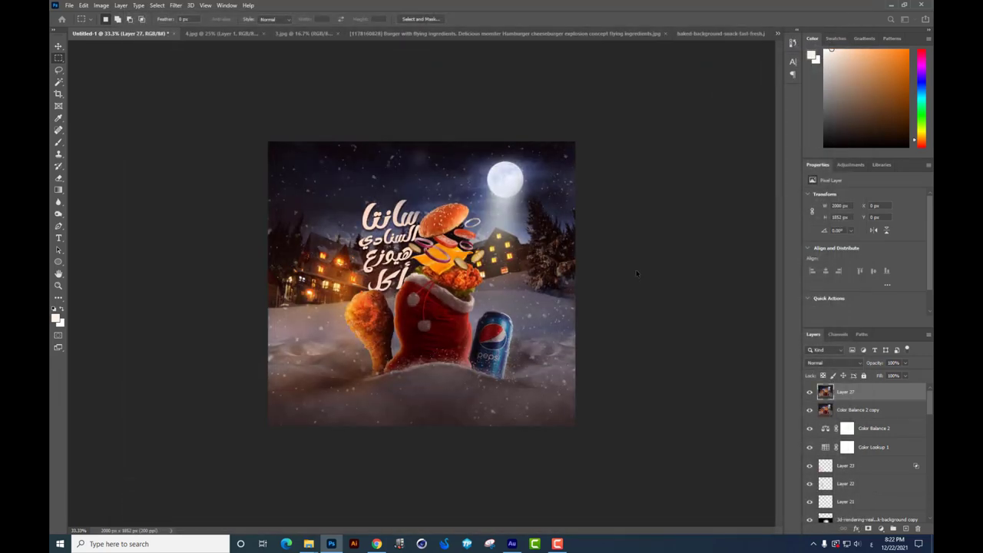
Zoom to 50% and toggle Layer 27 to compare the grade before and after
key(ctrl+plus)
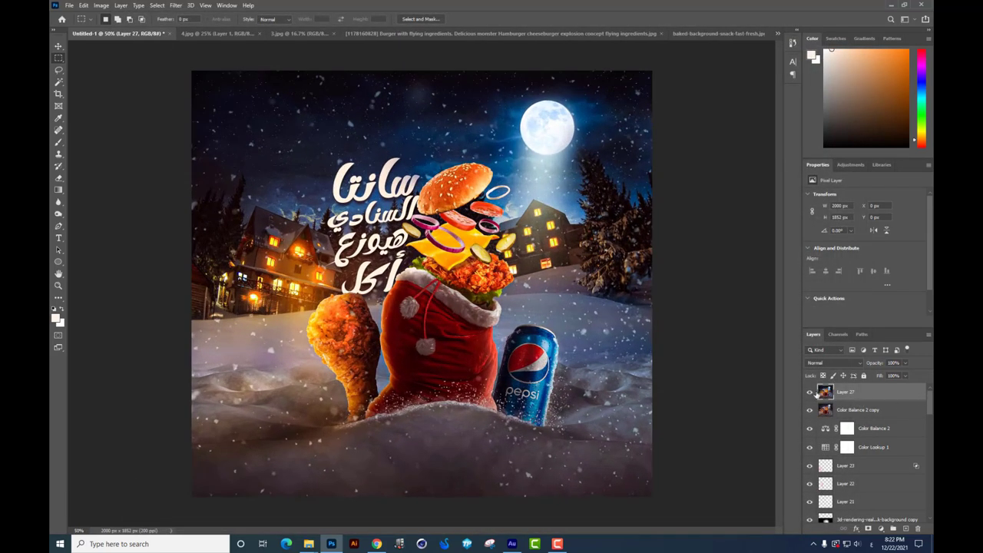
click(809, 392)
click(810, 392)
click(809, 391)
click(809, 392)
Add a Color Balance layer with midtones Cyan-Red -7, Magenta-Green +5, Yellow-Blue +10
click(881, 530)
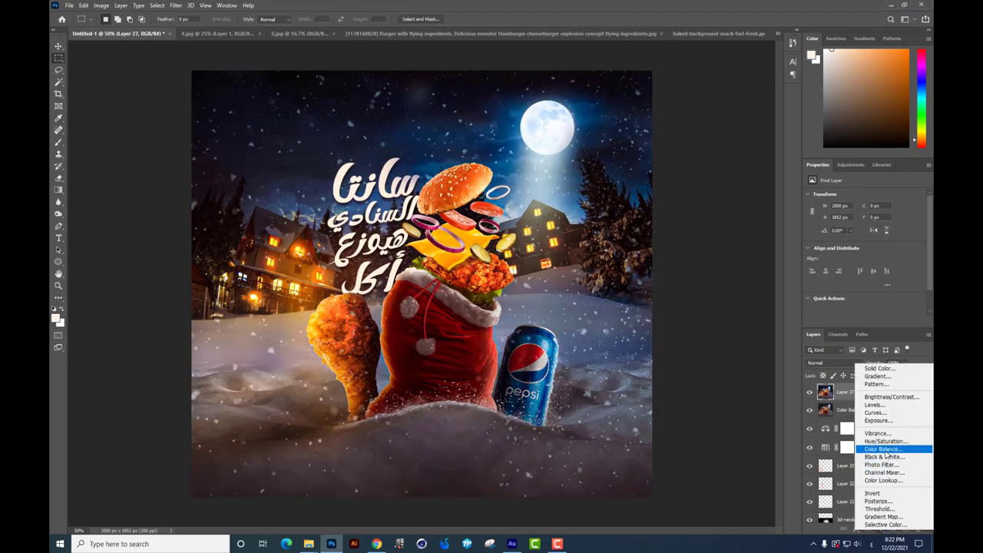
click(884, 450)
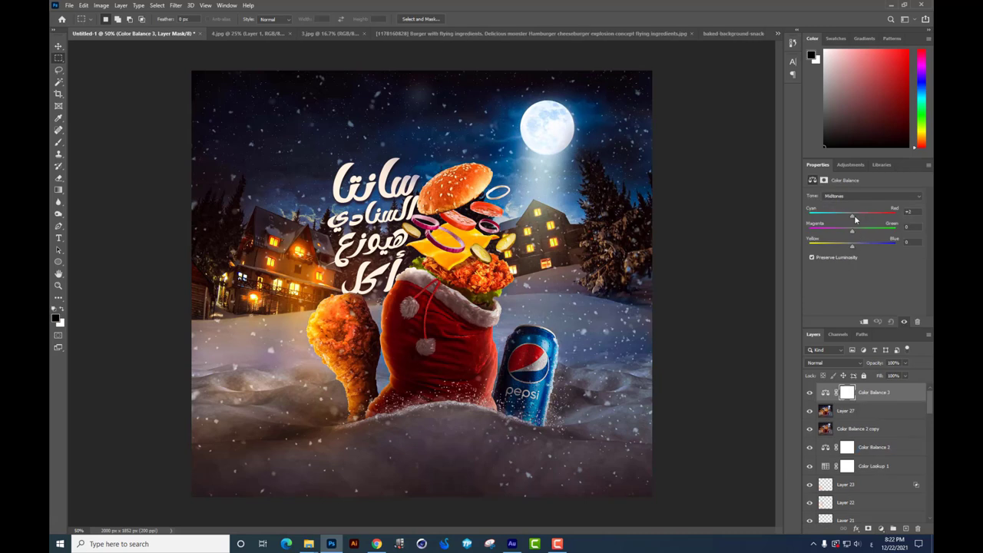
mouse_move(851, 216)
mouse_down()
mouse_move(843, 246)
mouse_move(860, 249)
mouse_up()
click(853, 247)
click(809, 393)
click(809, 393)
click(809, 393)
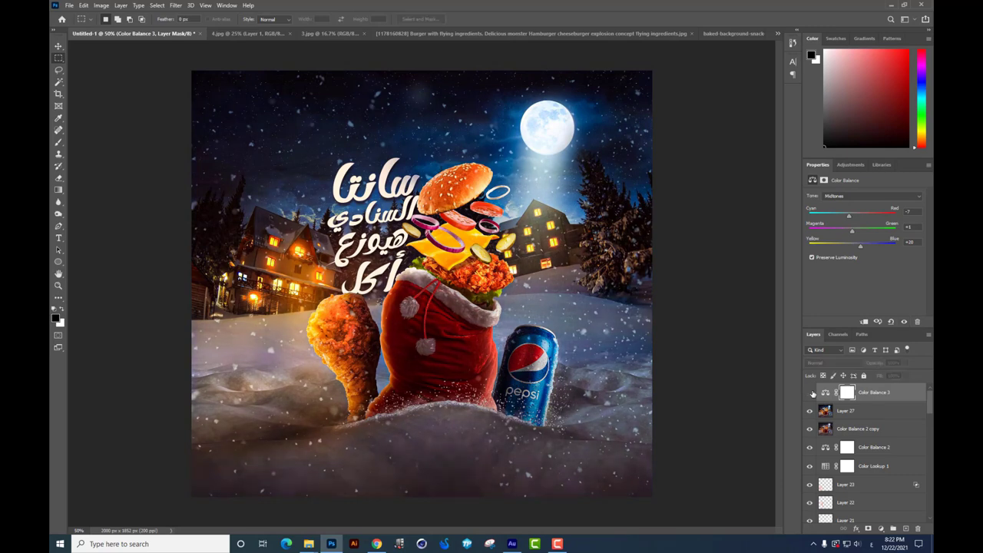
Hide the panels, view the poster at 100% and pan to its left side
key(Tab)
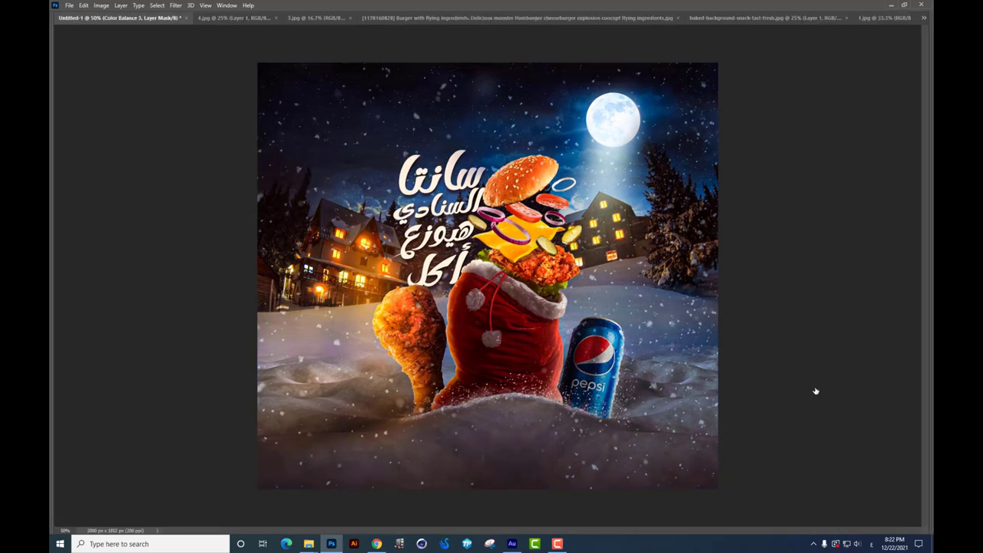
key(ctrl+1)
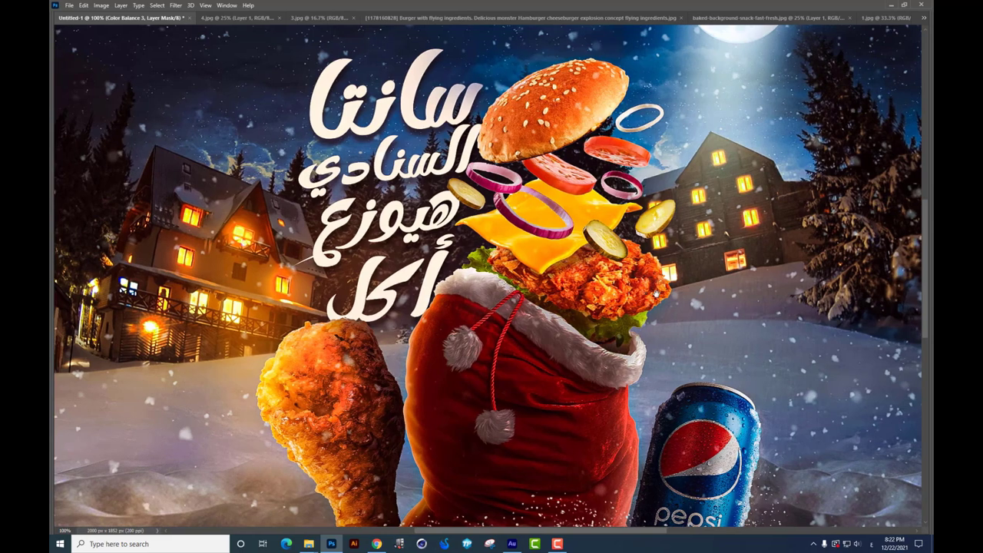
drag(655, 291, 688, 266)
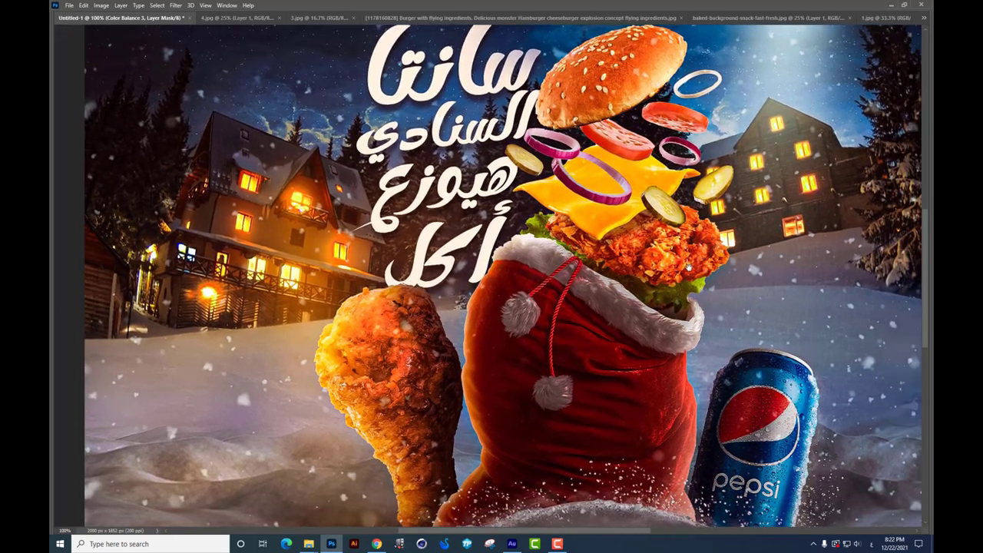